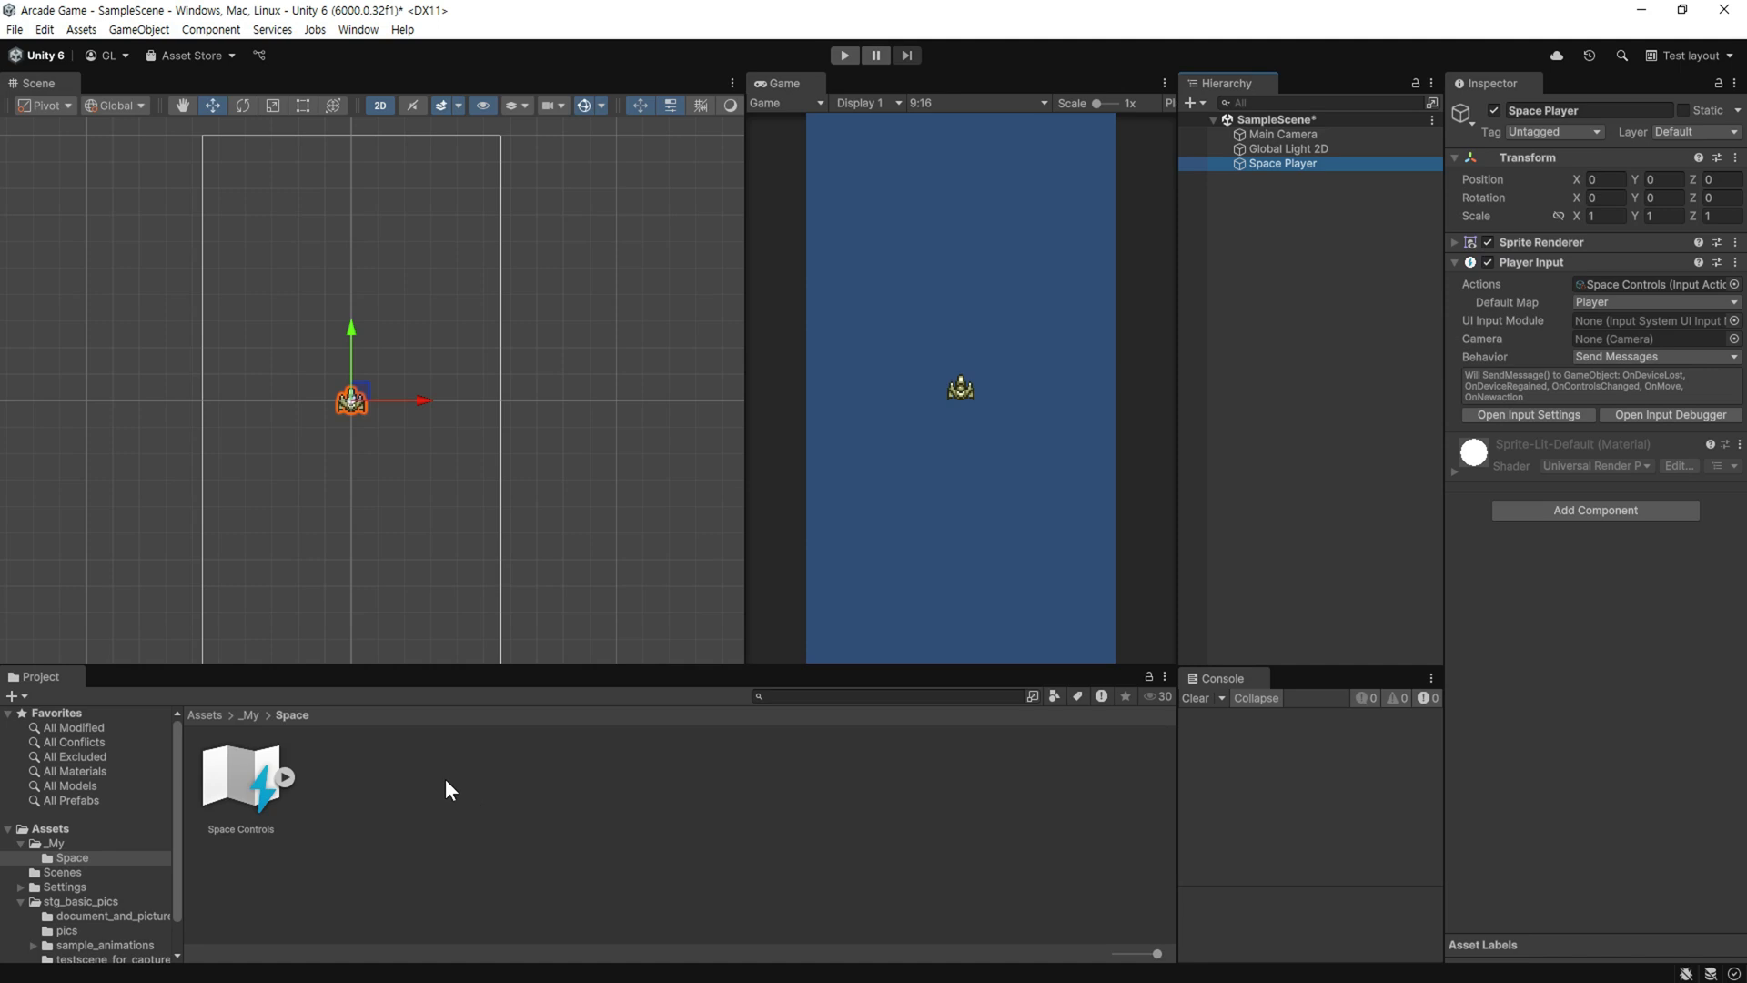
Create a new folder named Scripts inside the Space folder and open it.
right_click(455, 770)
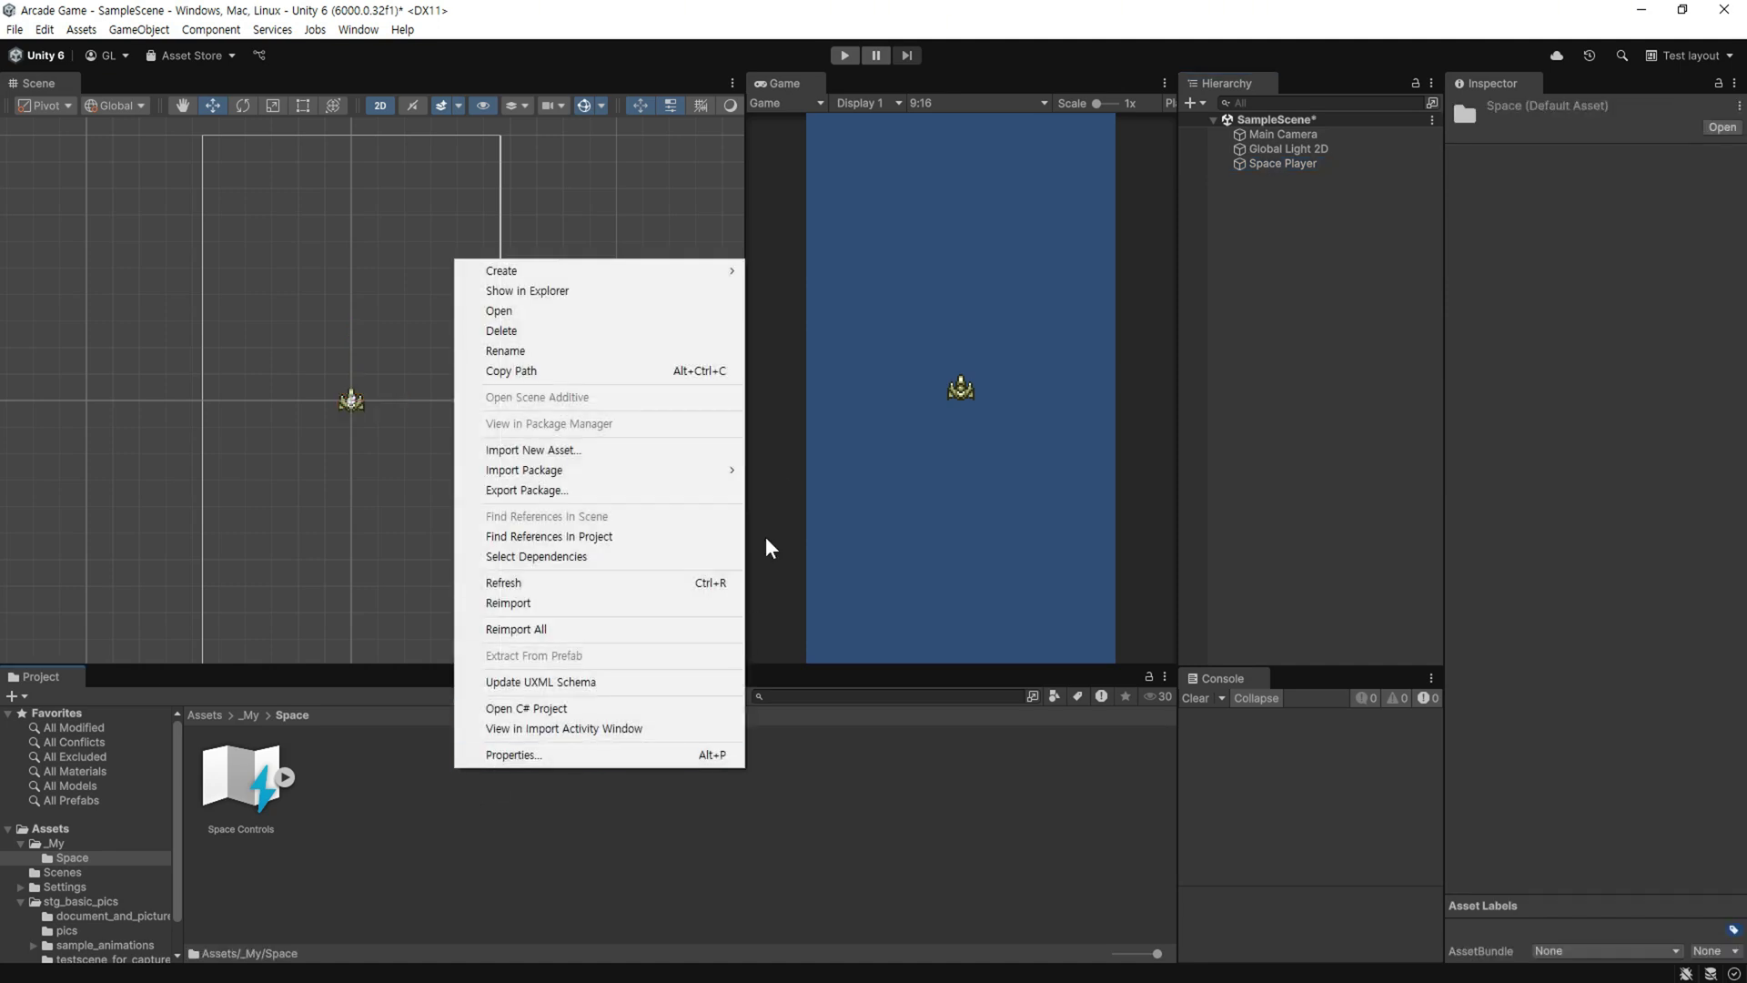
mouse_move(734, 270)
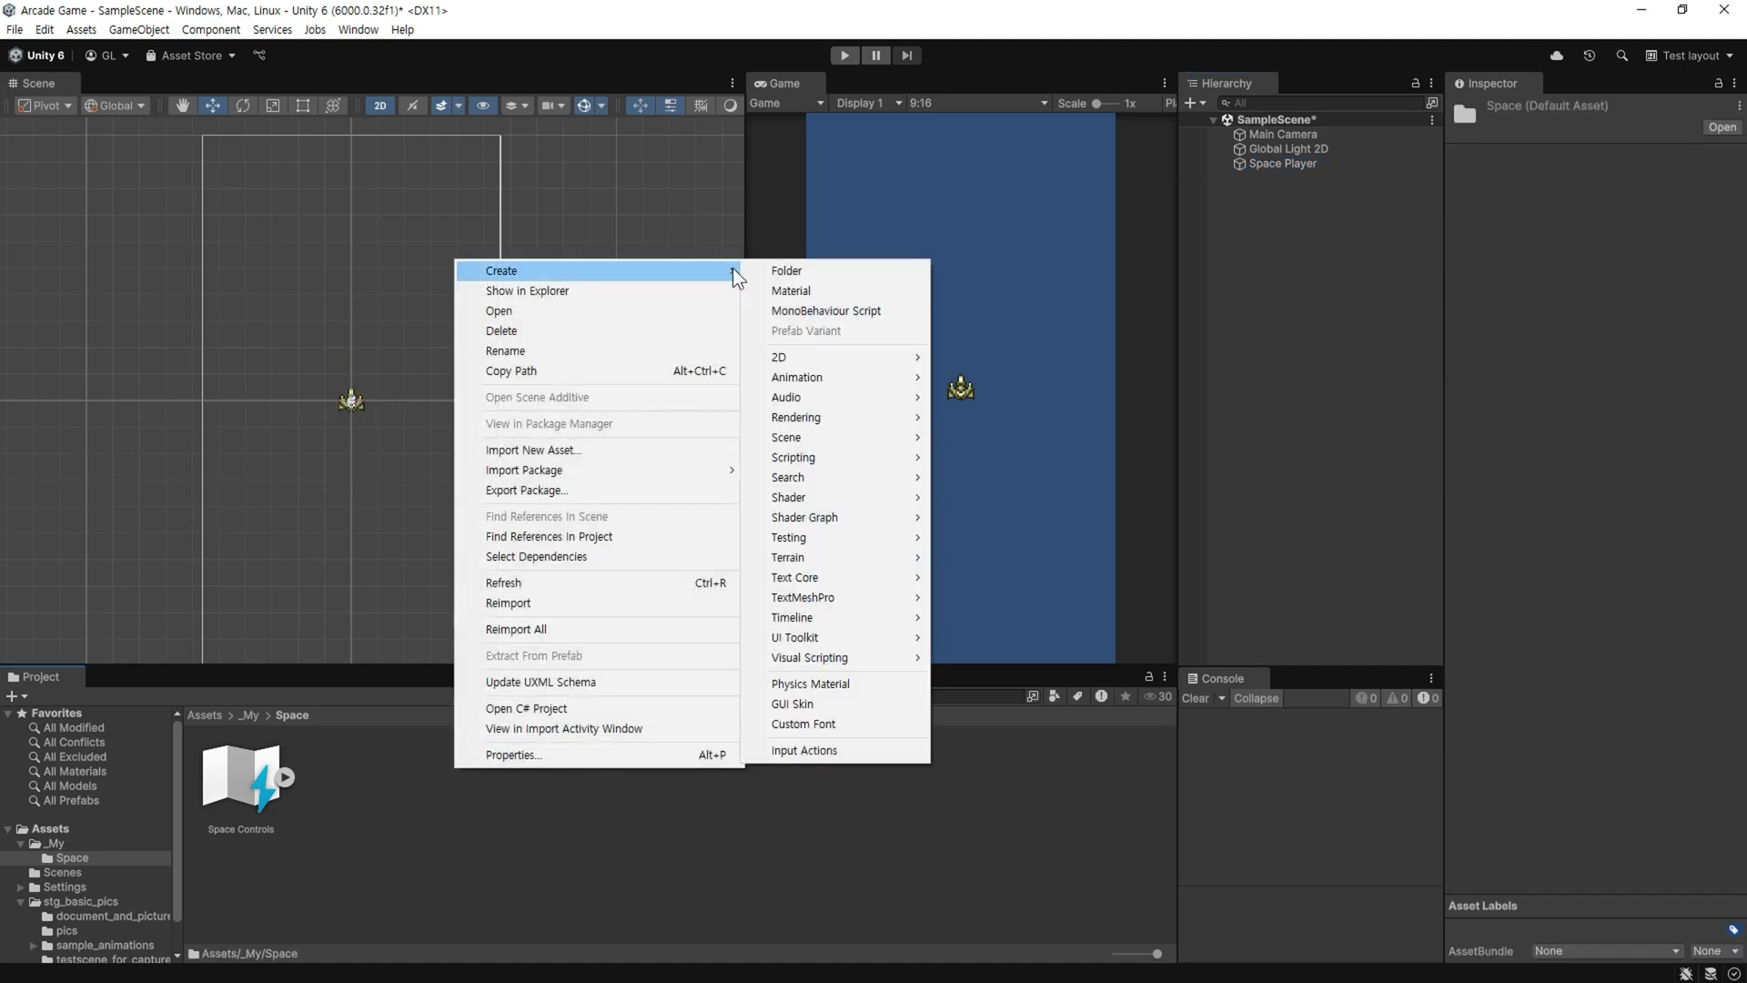
left_click(865, 275)
type("Scr")
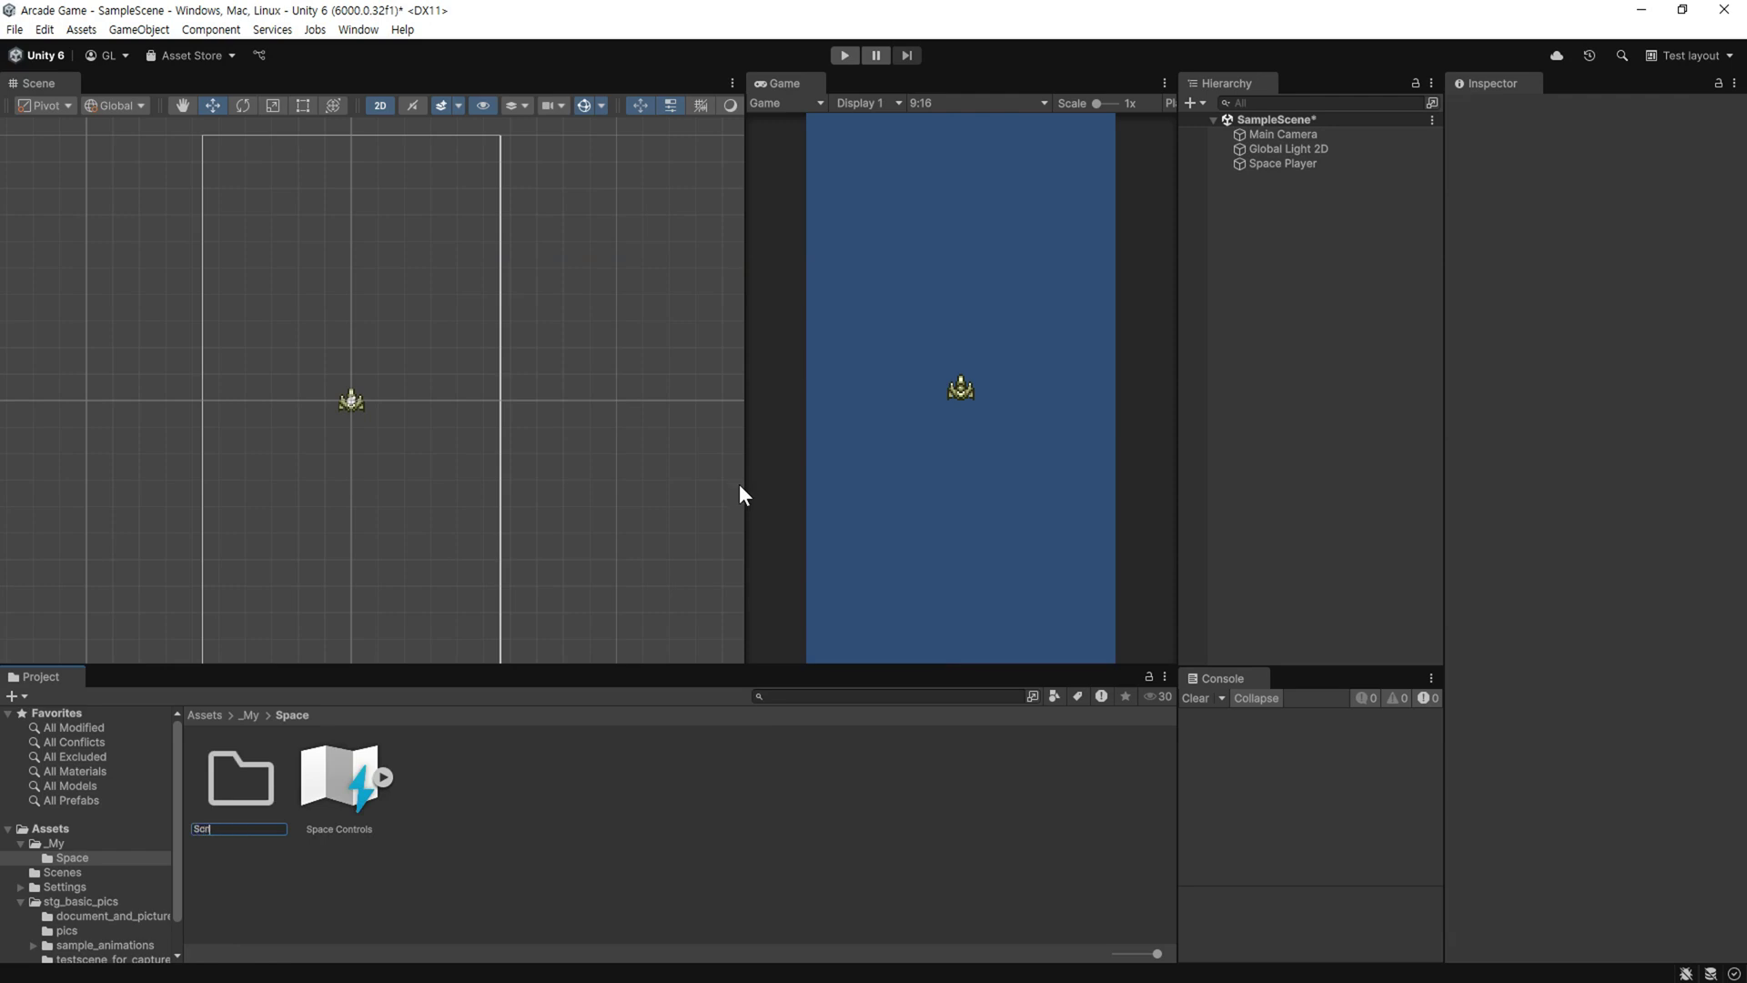
type("ipts")
key("Return")
key("Return")
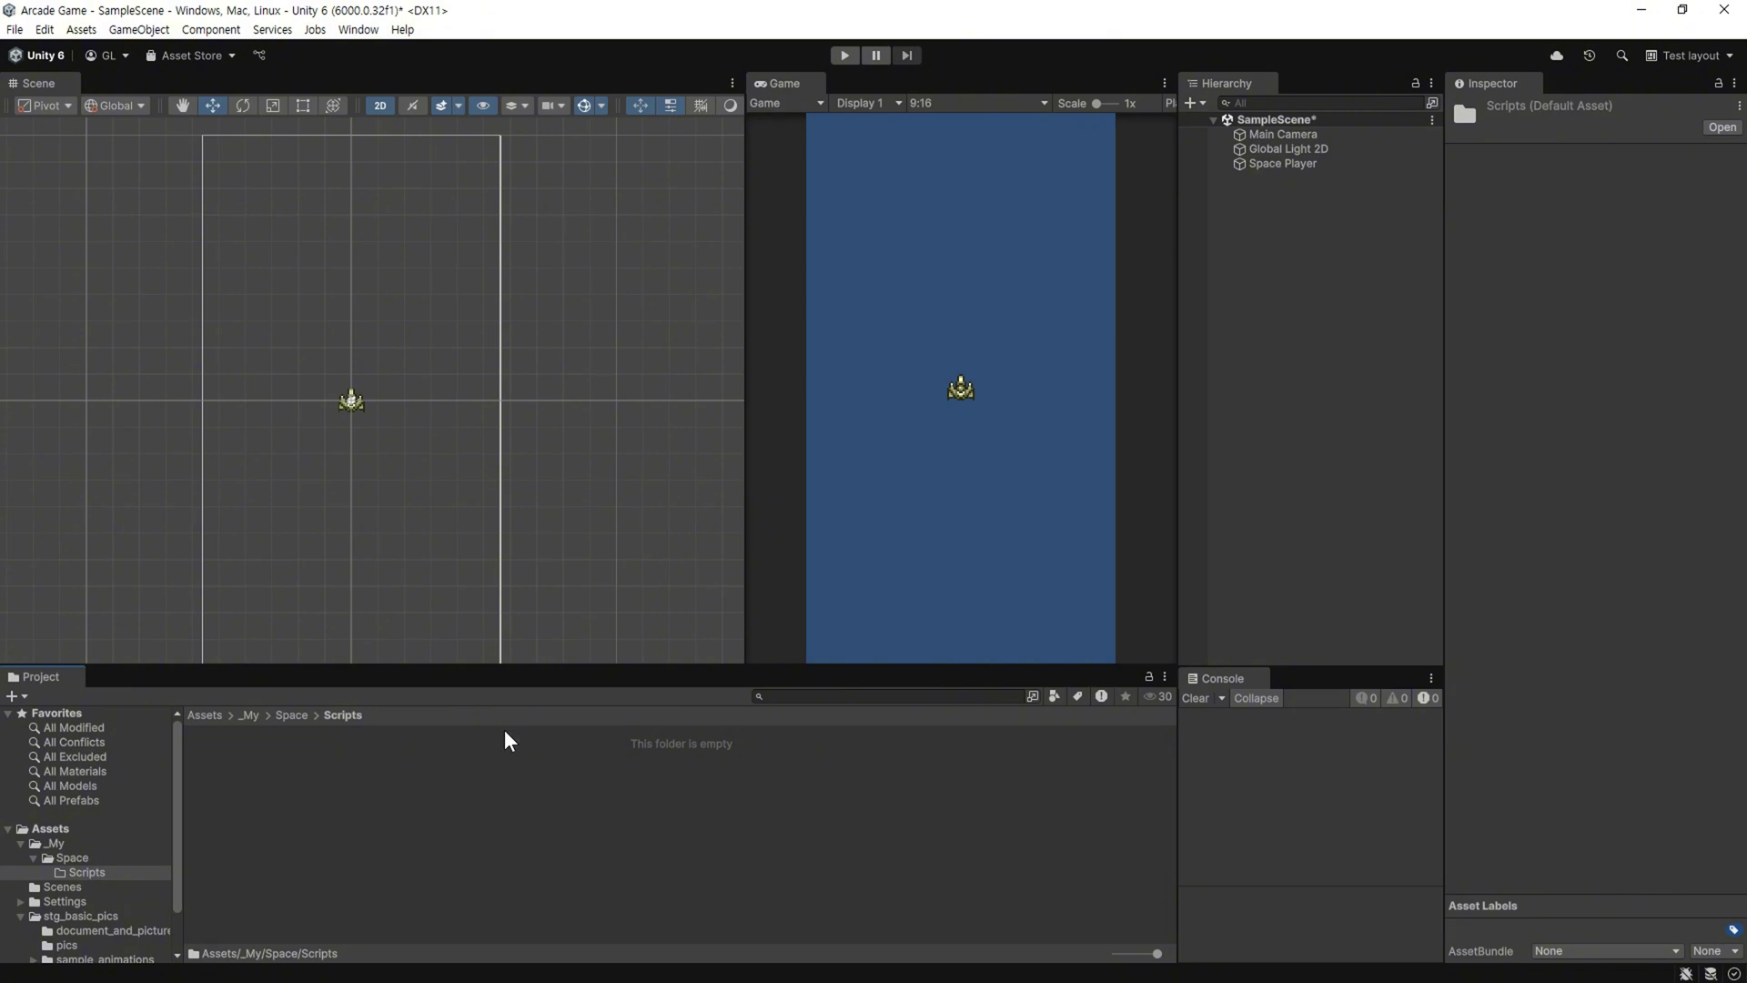
Create a MonoBehaviour script named SpacePlayer in Scripts and drag it onto Space Player.
right_click(456, 770)
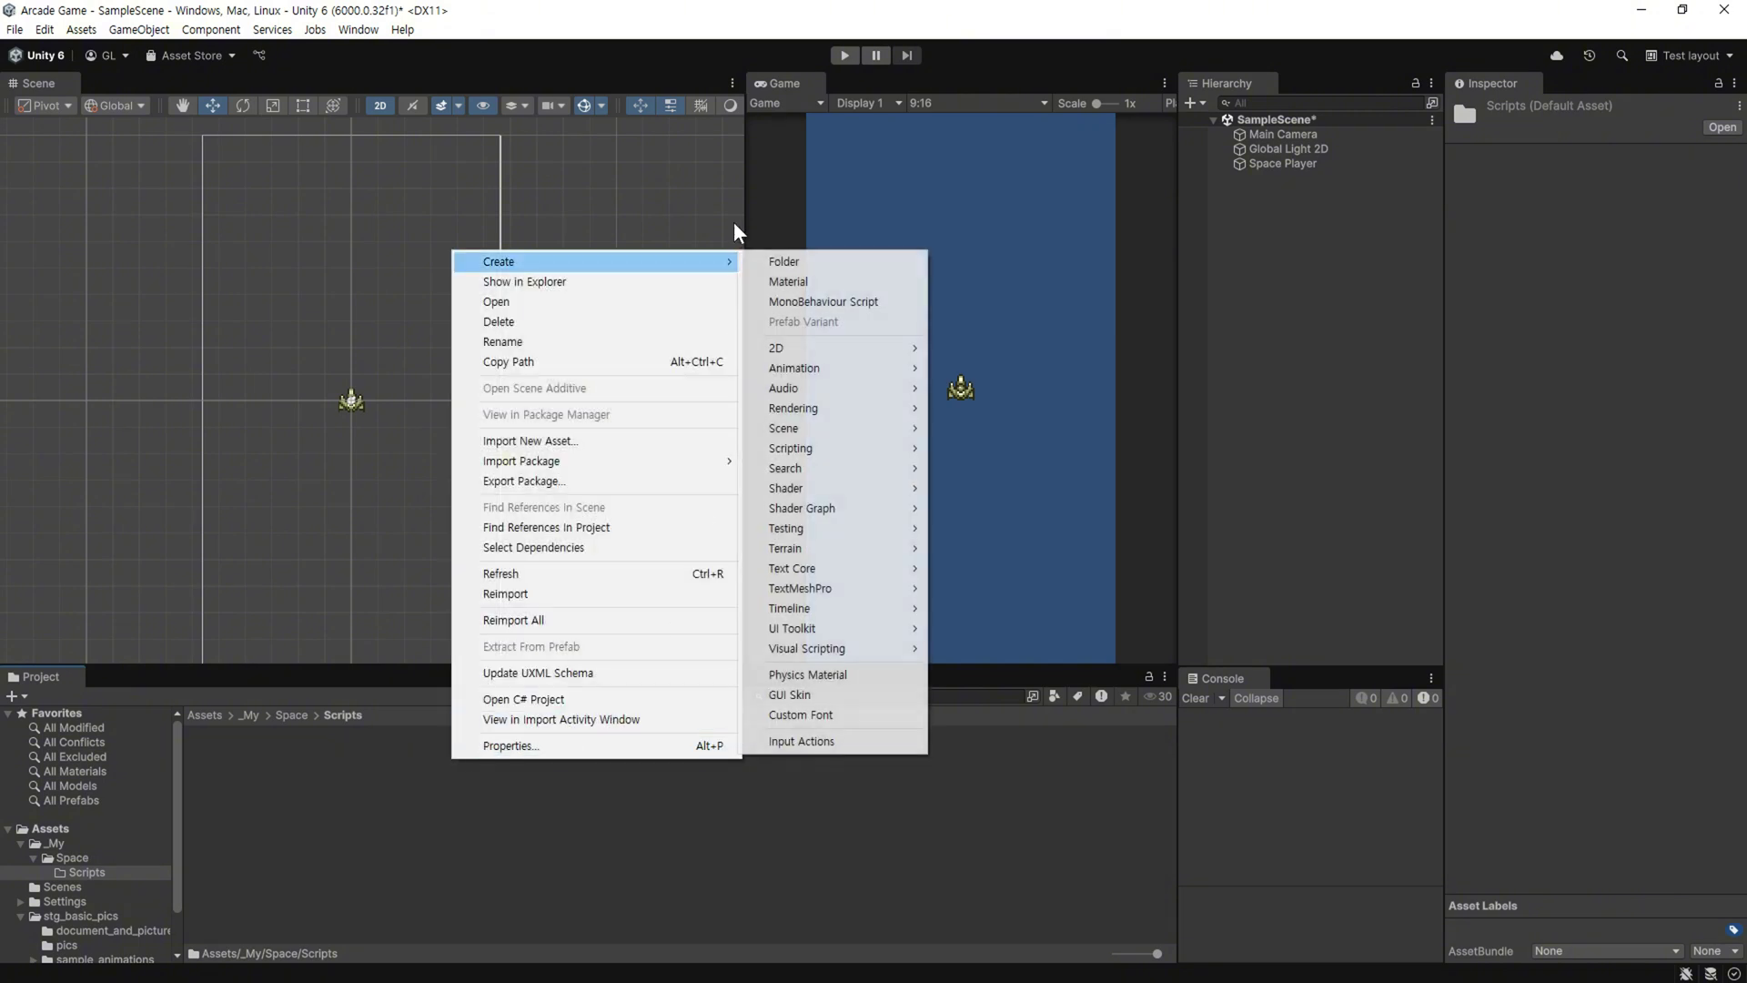
mouse_move(728, 261)
mouse_move(861, 444)
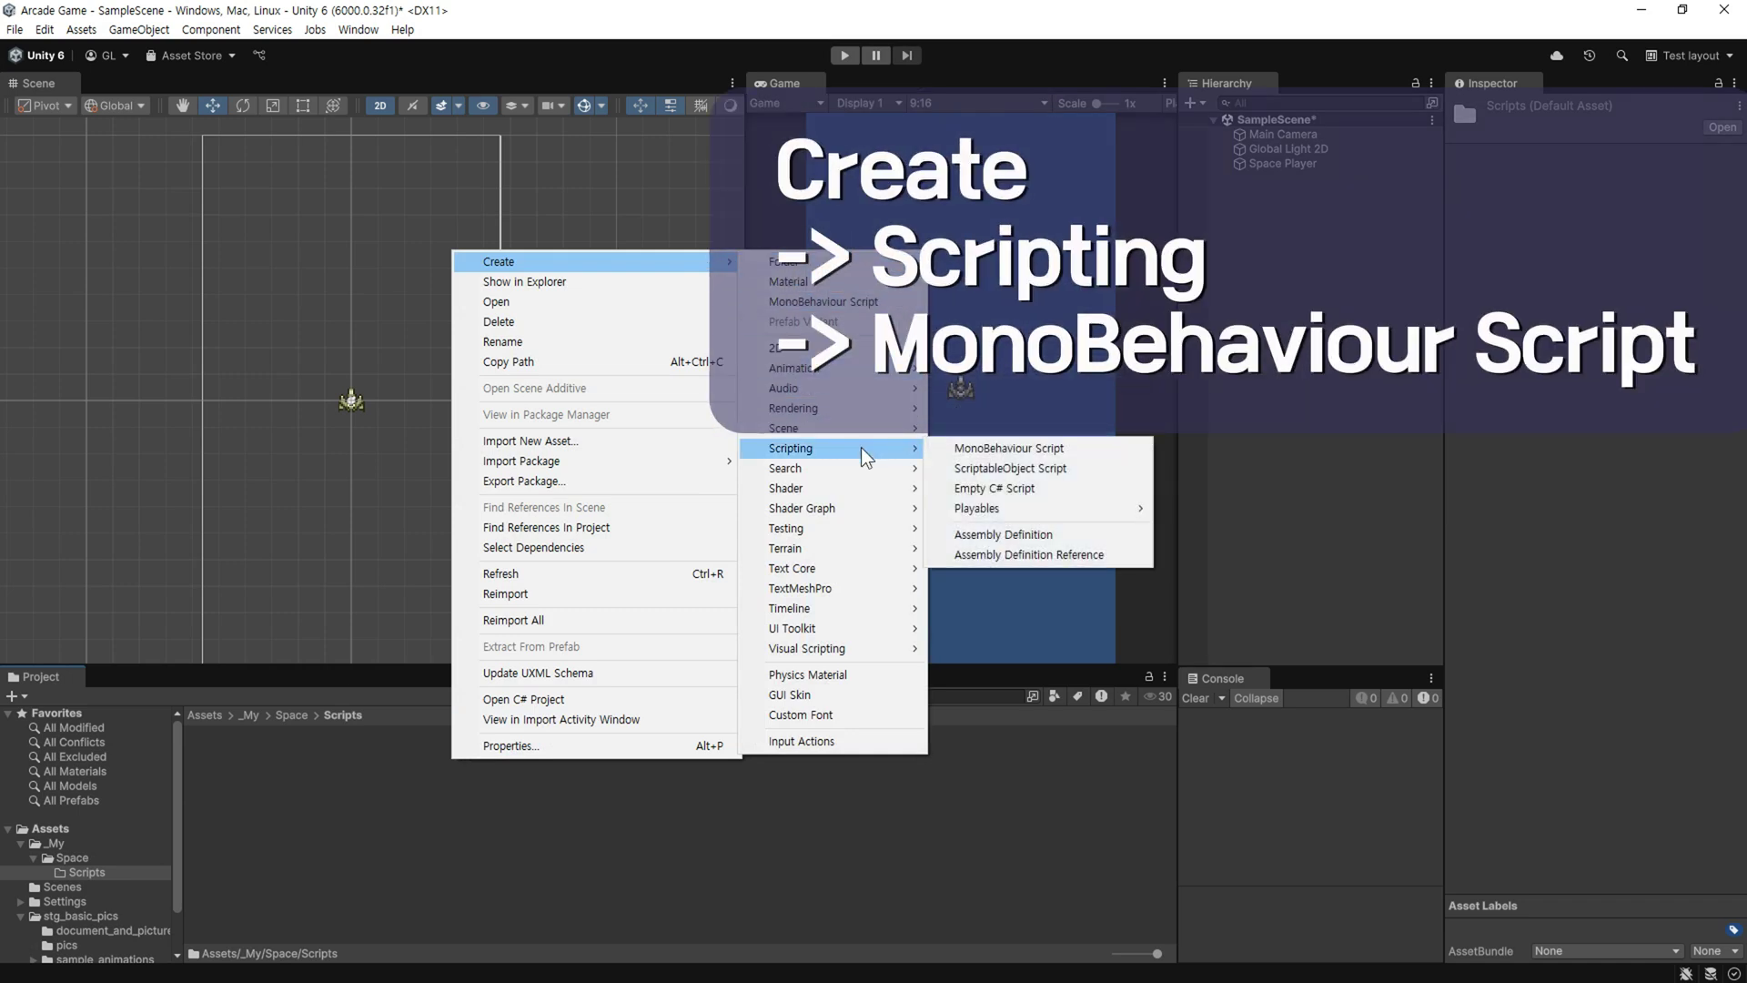
left_click(1082, 447)
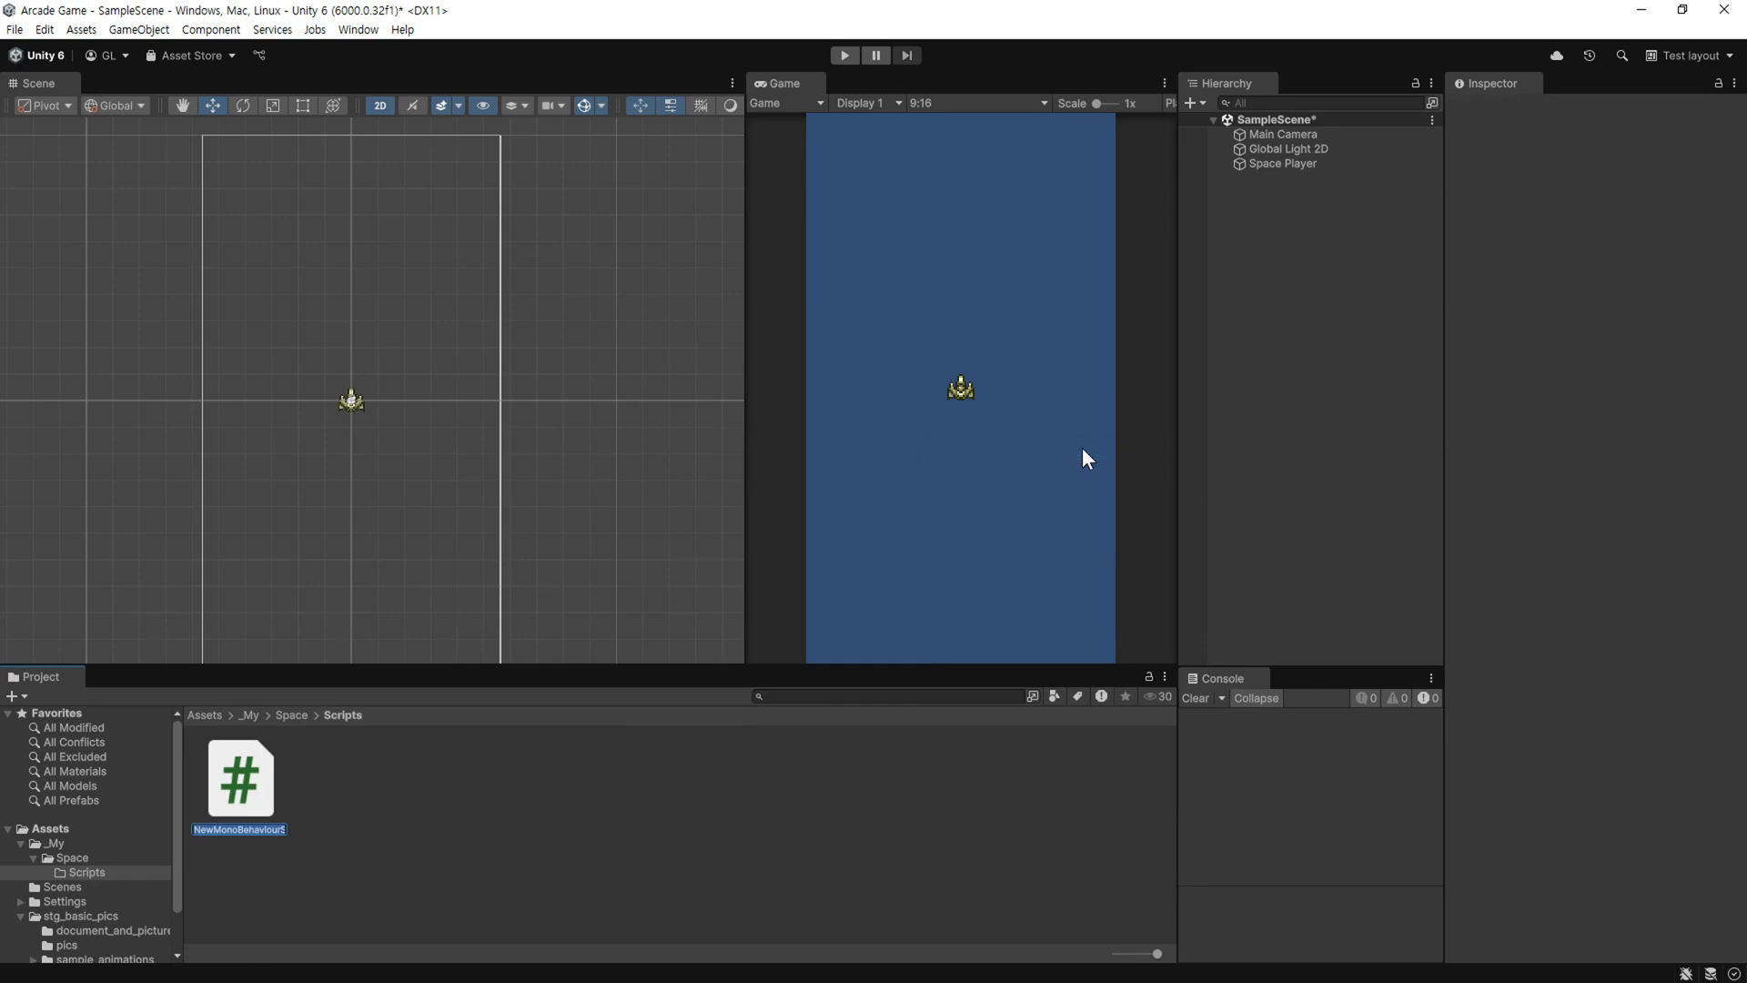
type("S")
type("pacePlayer")
left_click(1049, 421)
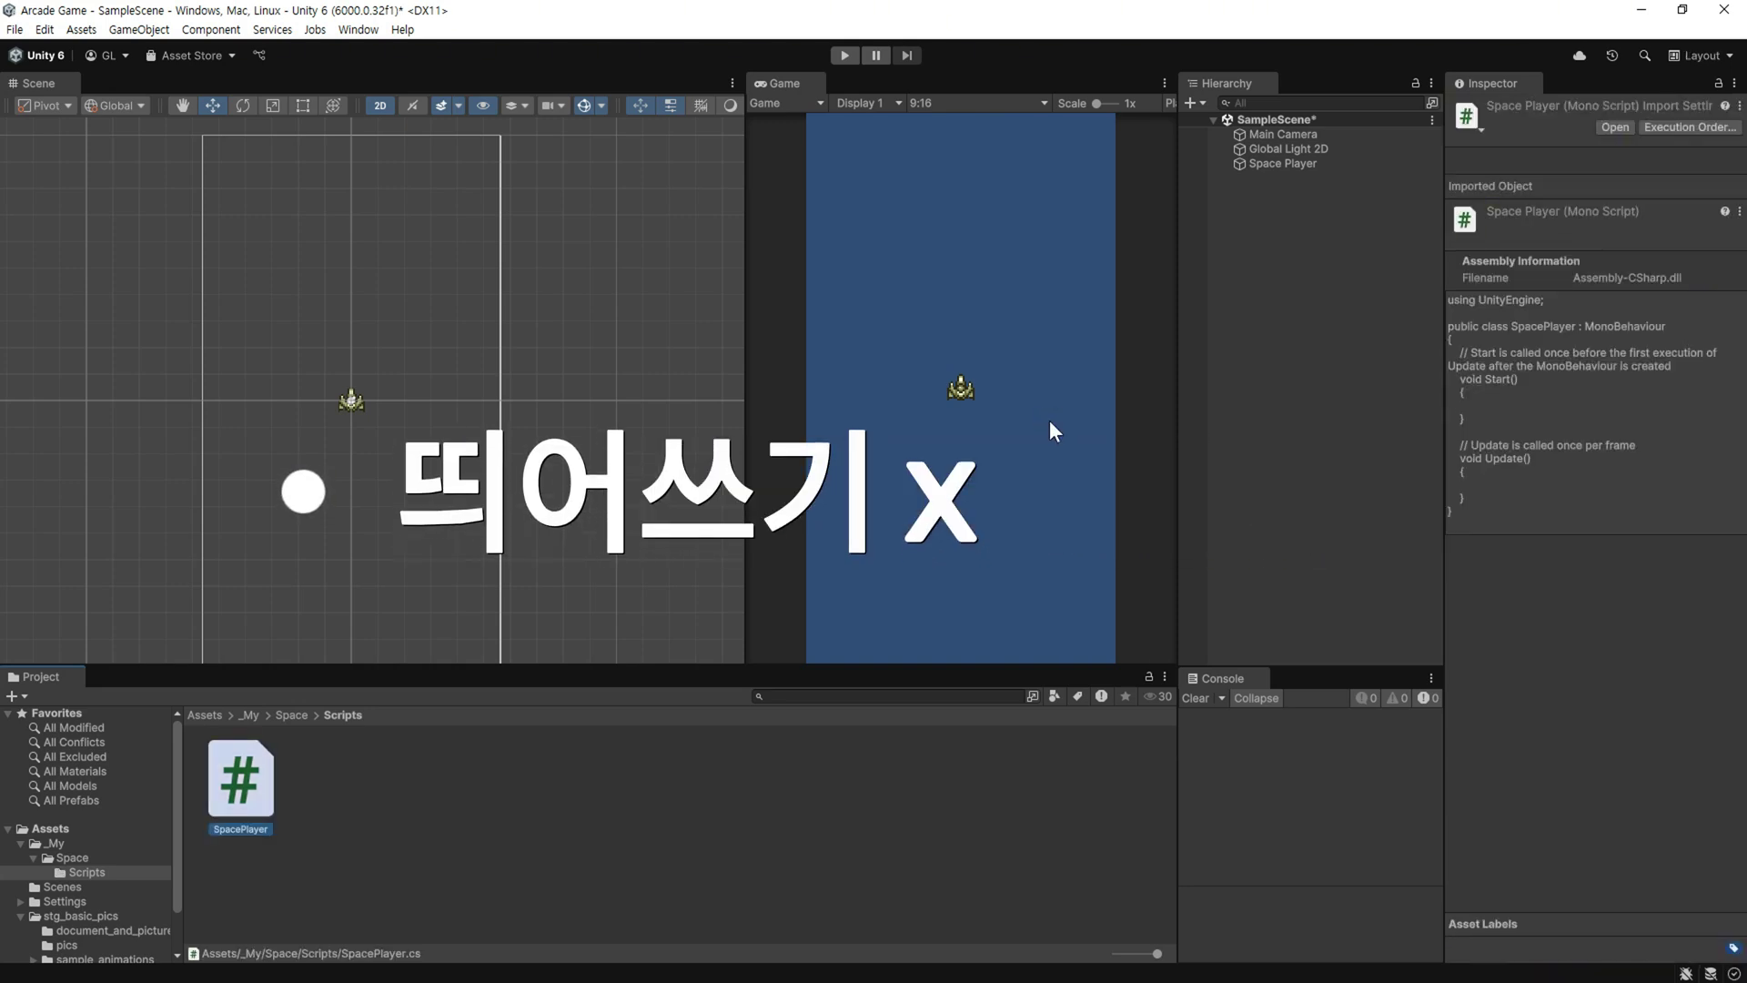
left_click(1302, 164)
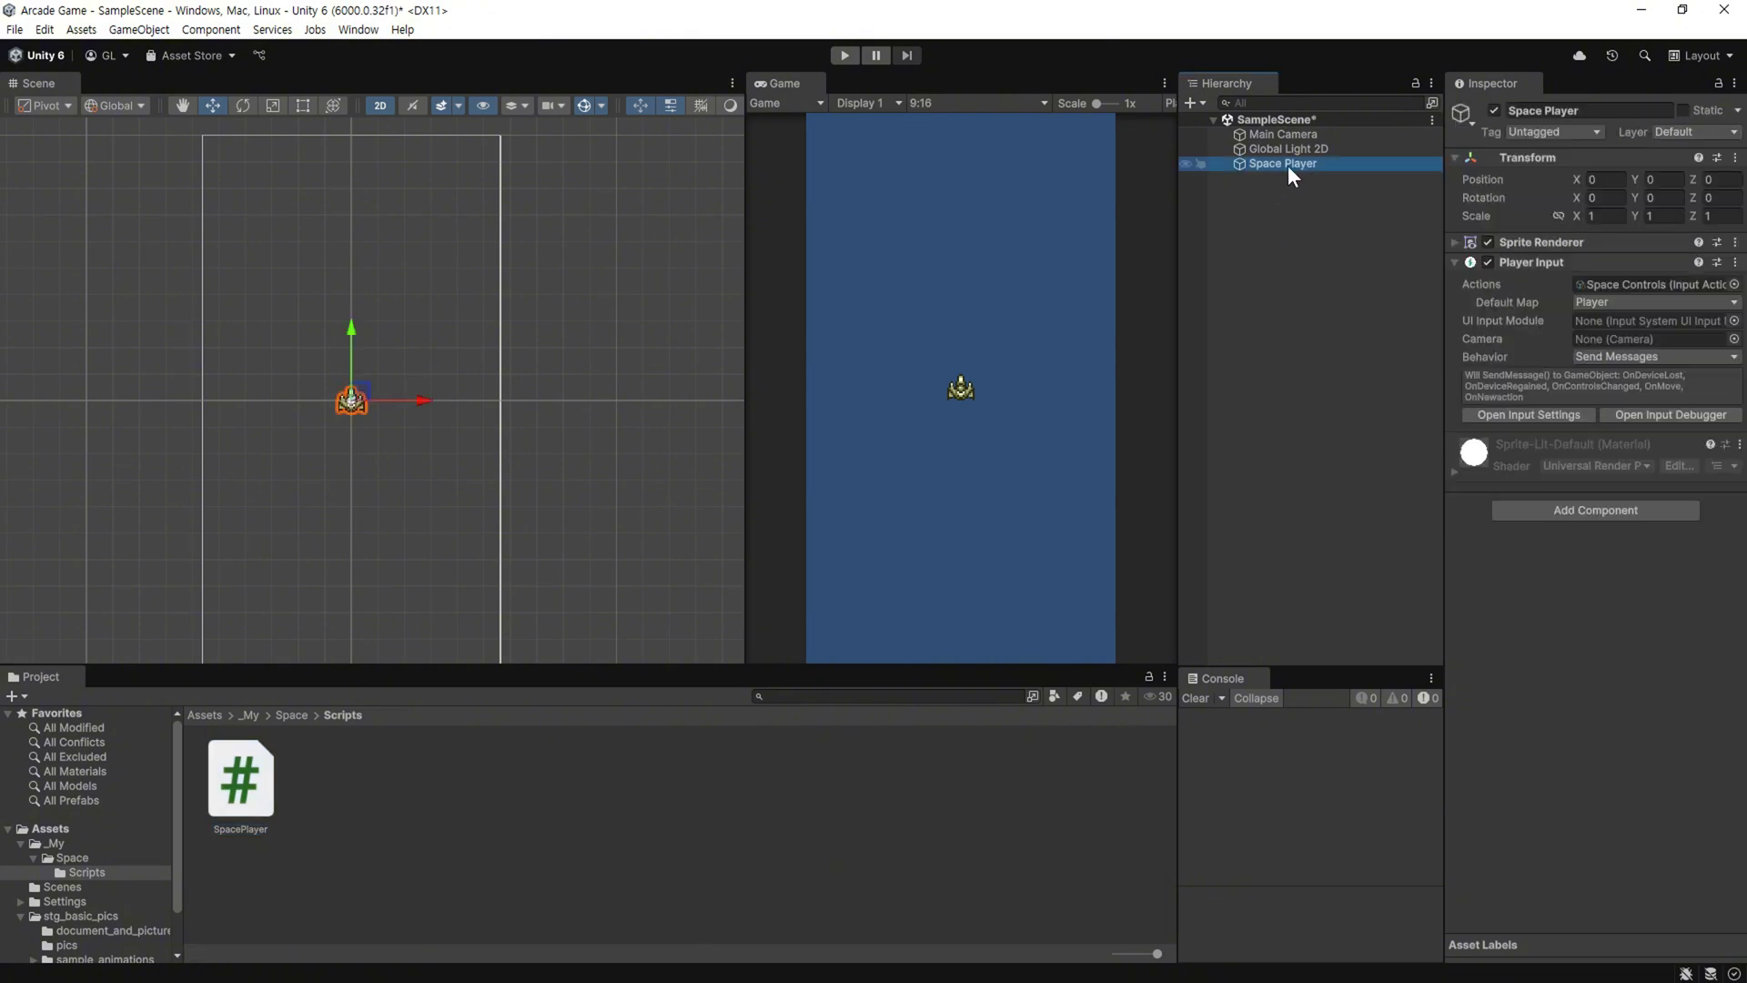
left_click_drag(249, 783, 1499, 549)
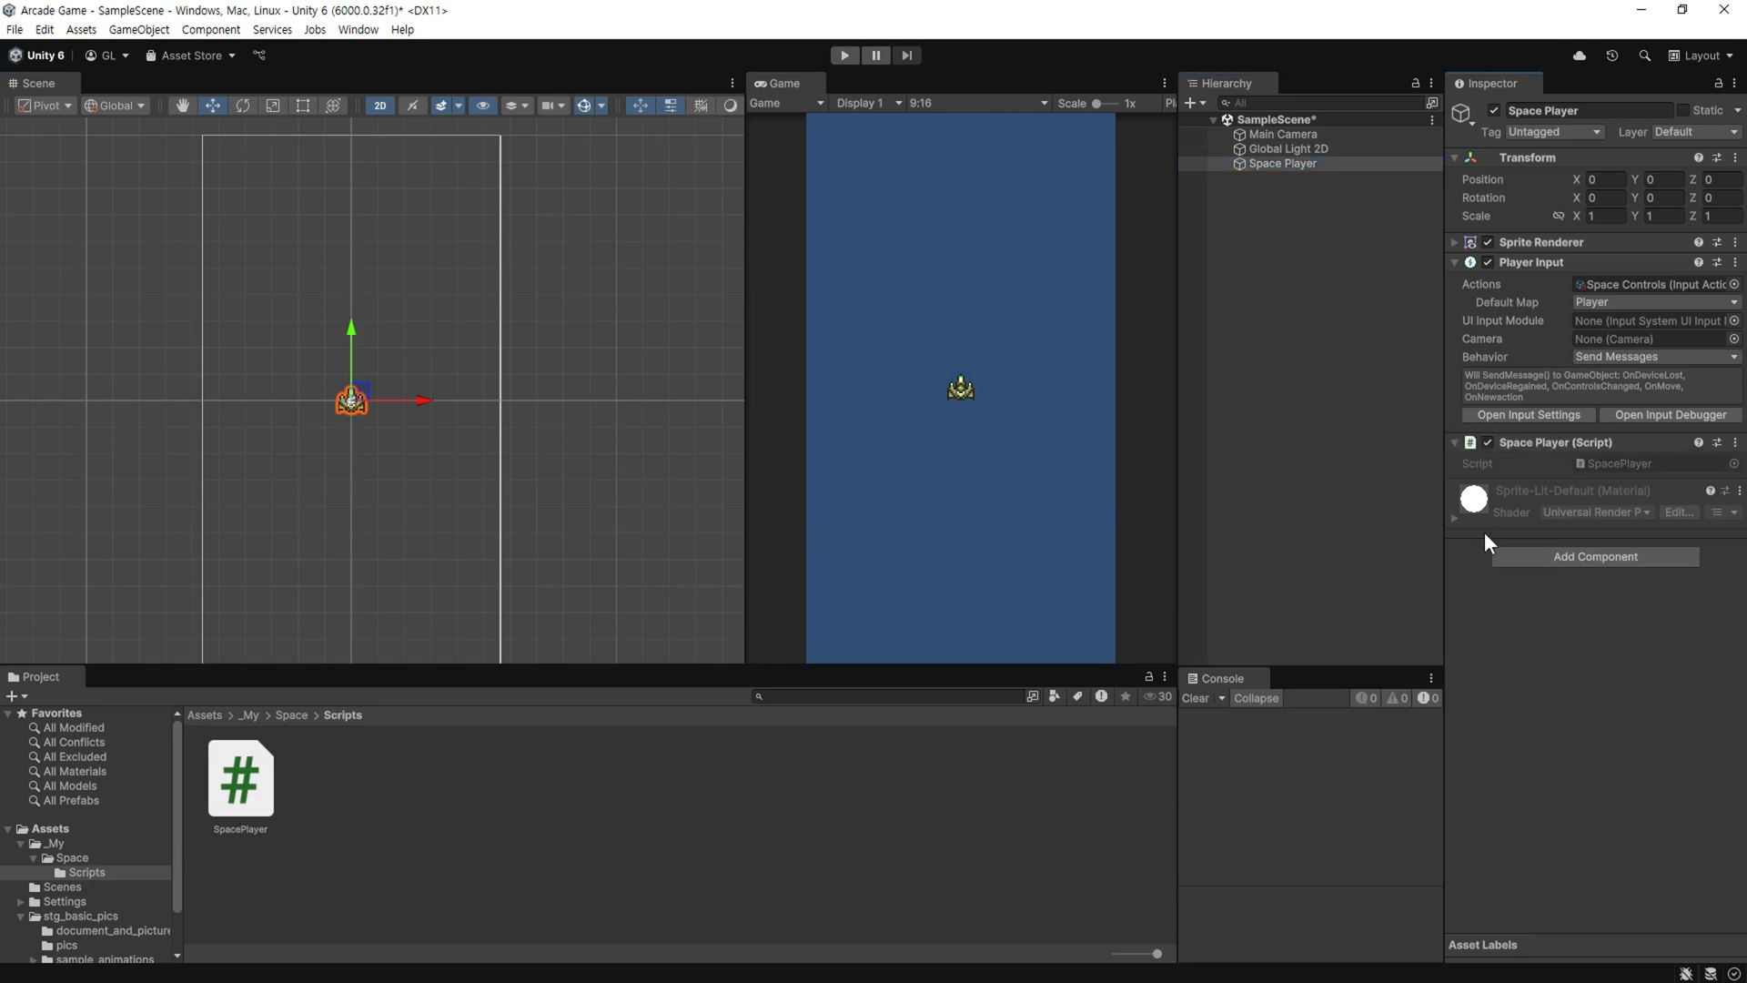
double_click(1609, 461)
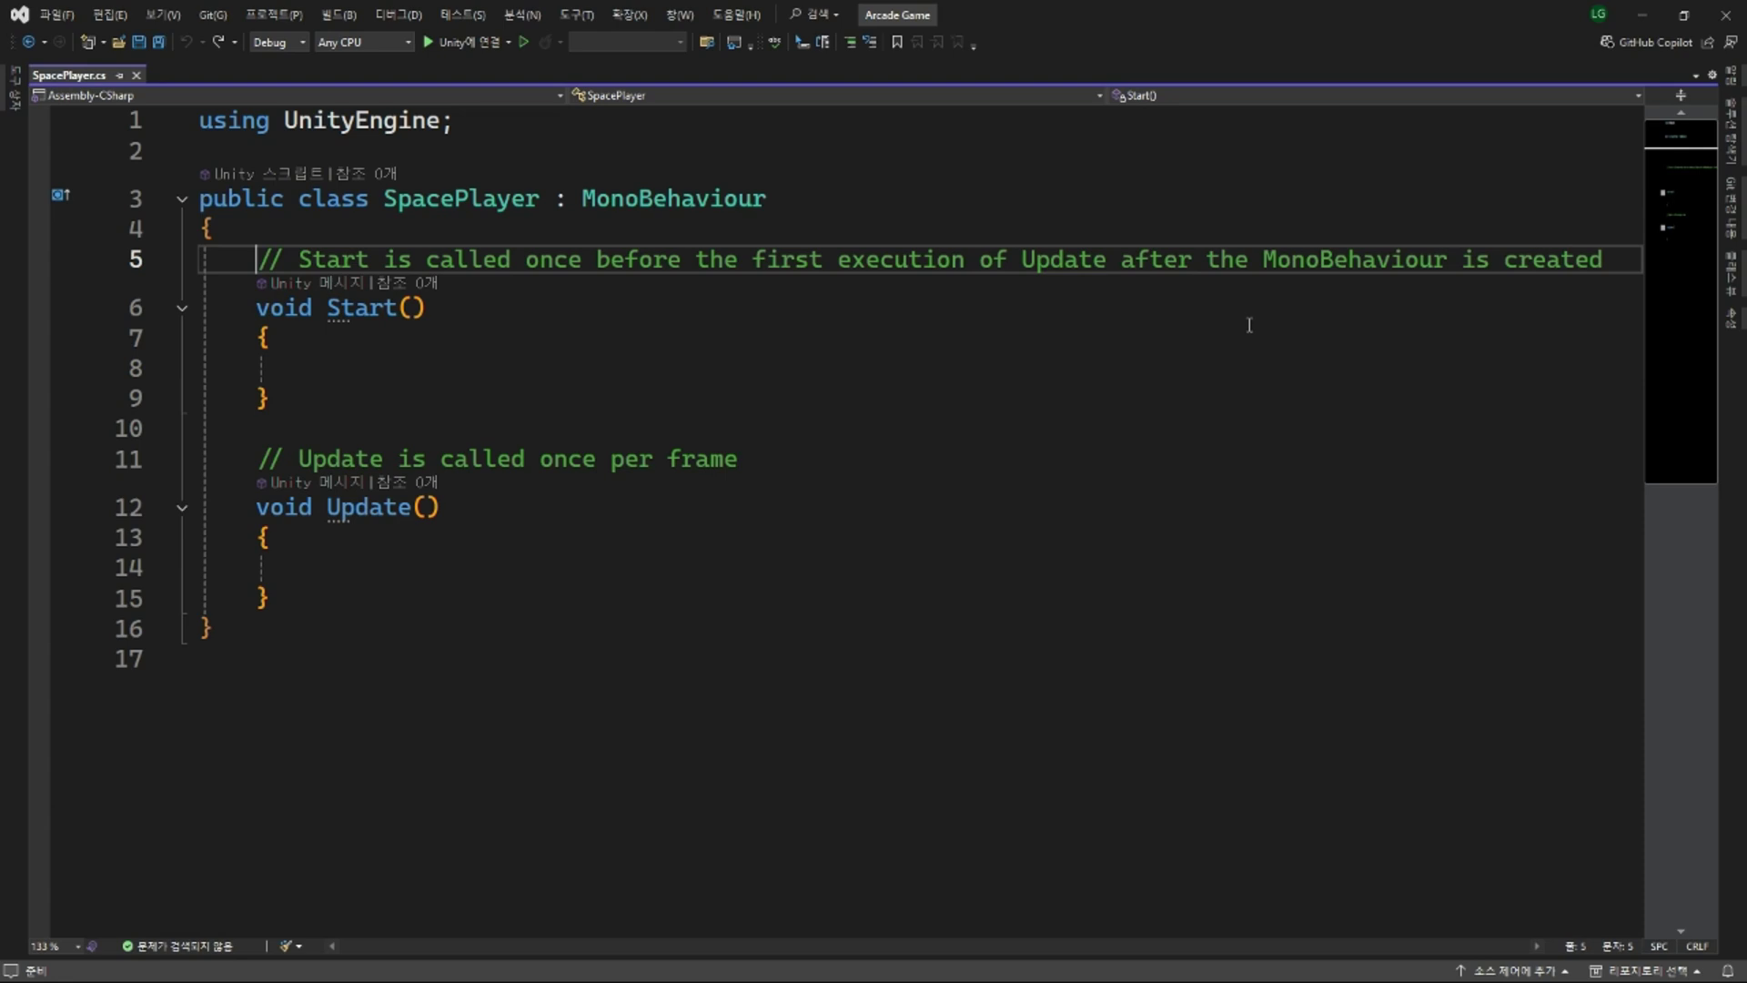
left_click(1638, 12)
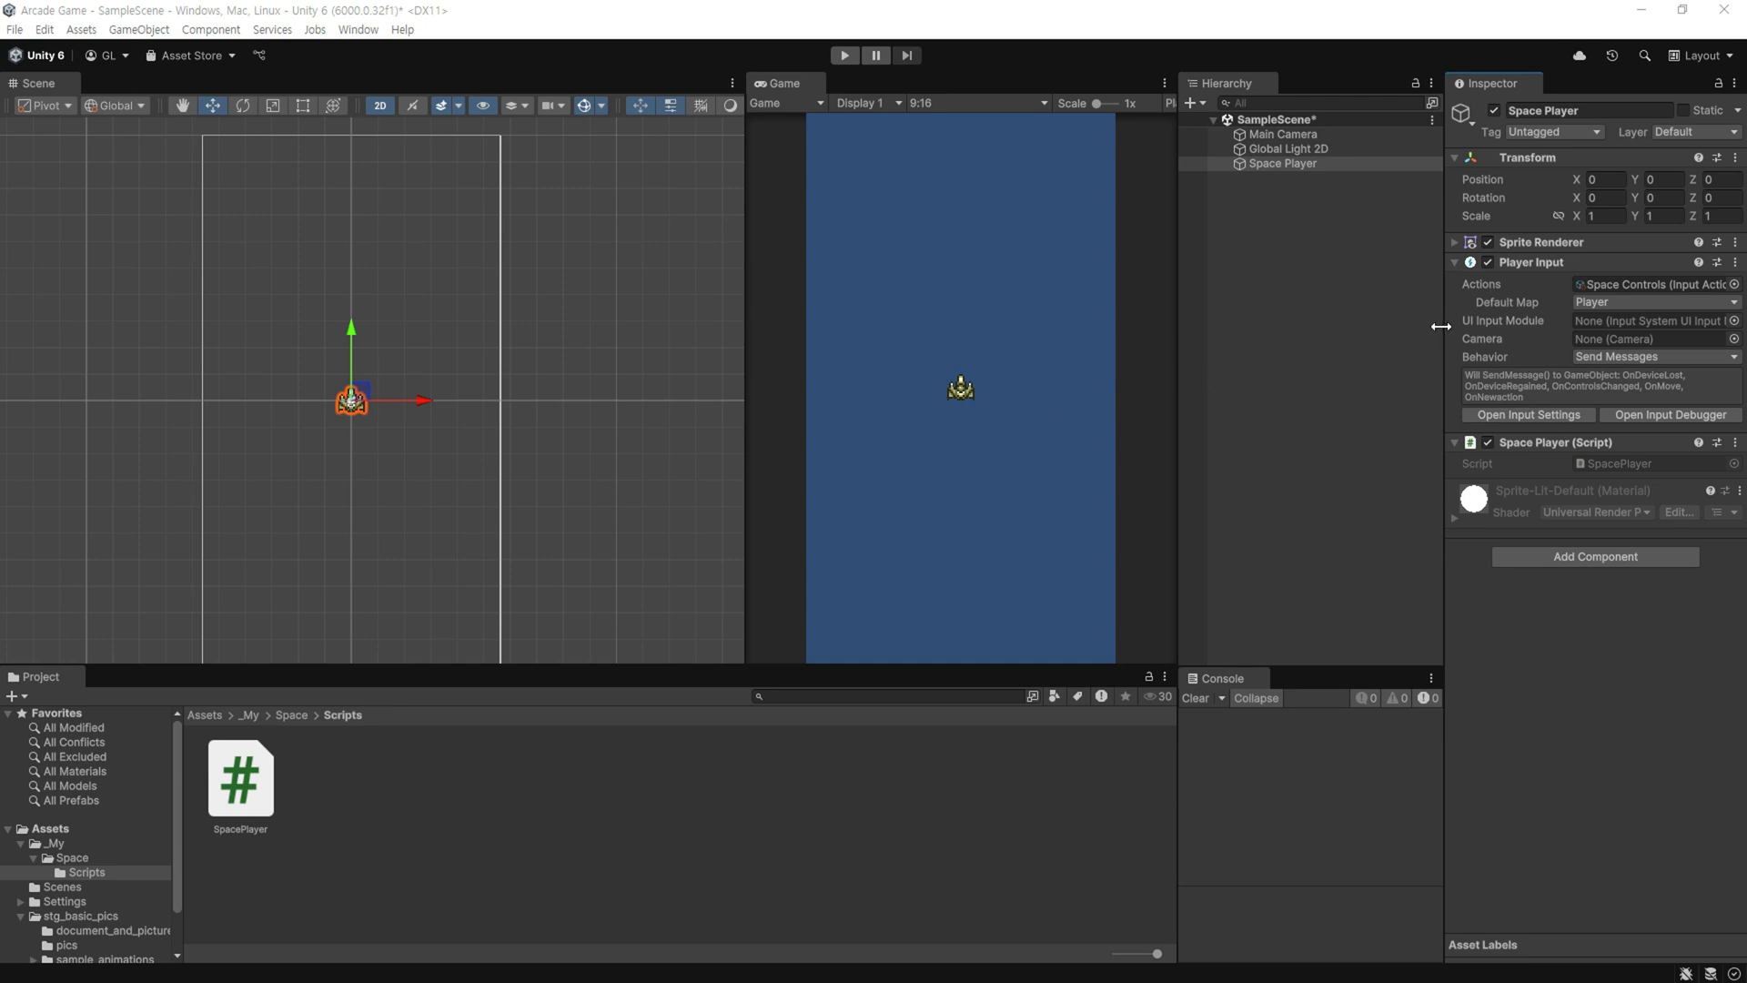
Add a Rigidbody 2D component to Space Player, then collapse Player Input.
left_click(1561, 558)
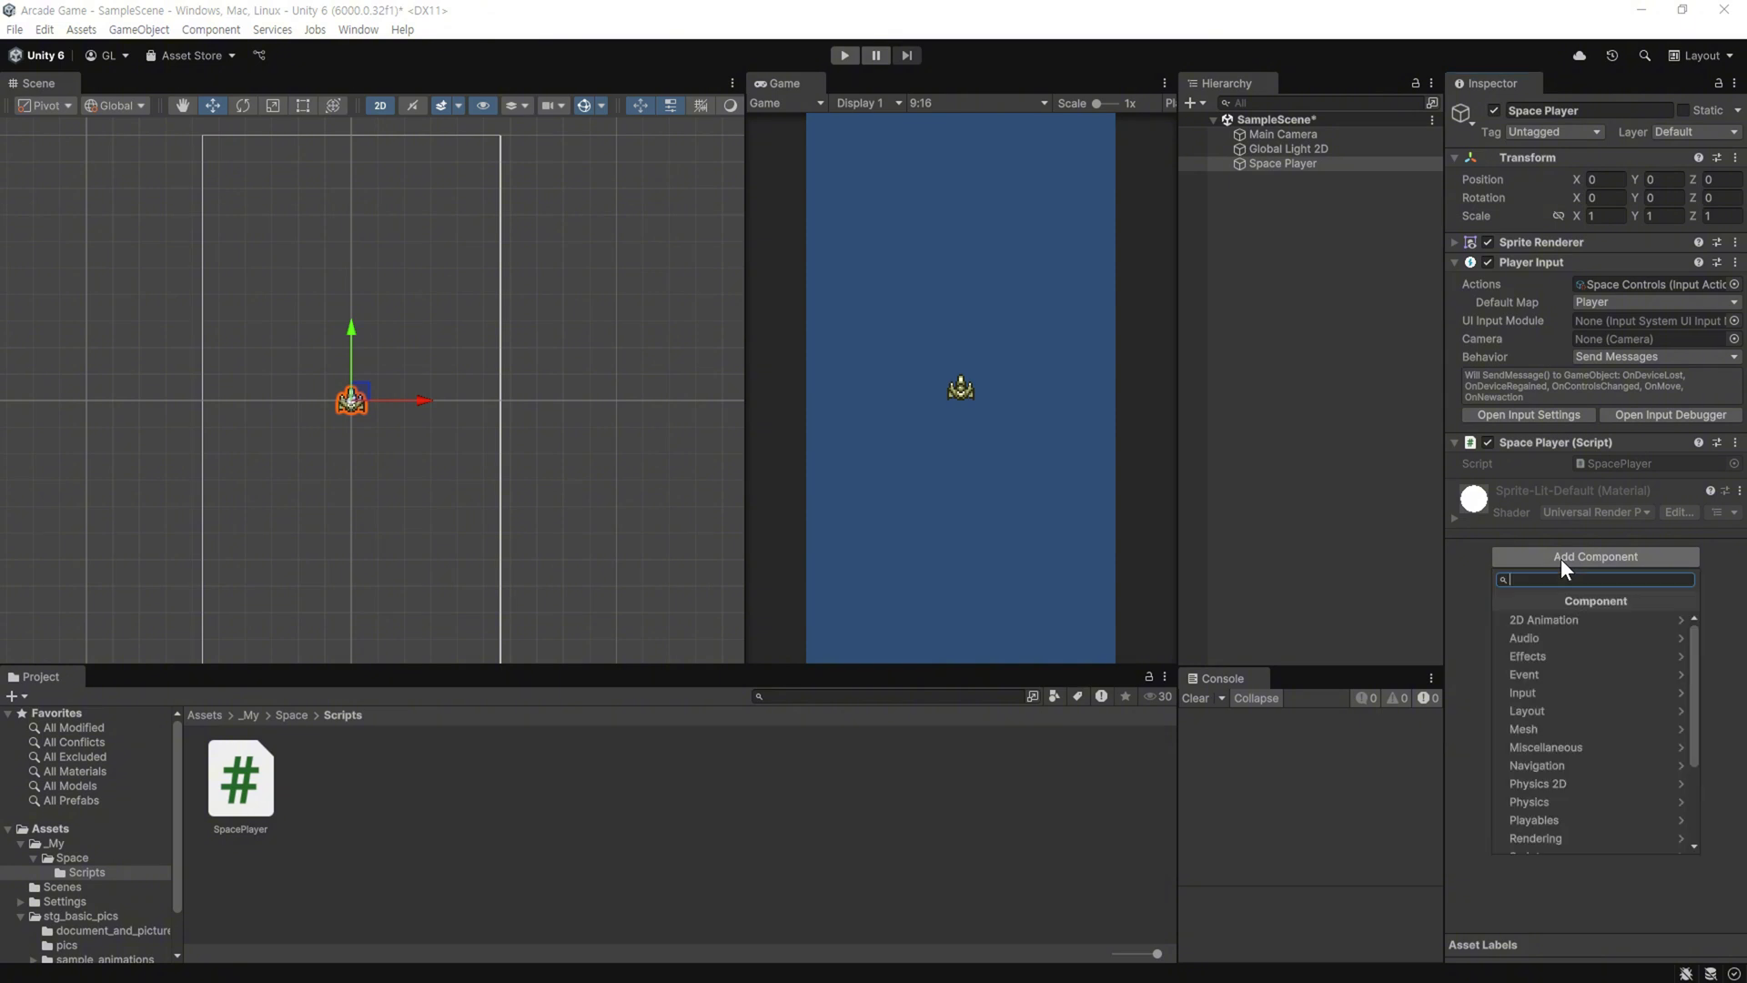
type("r")
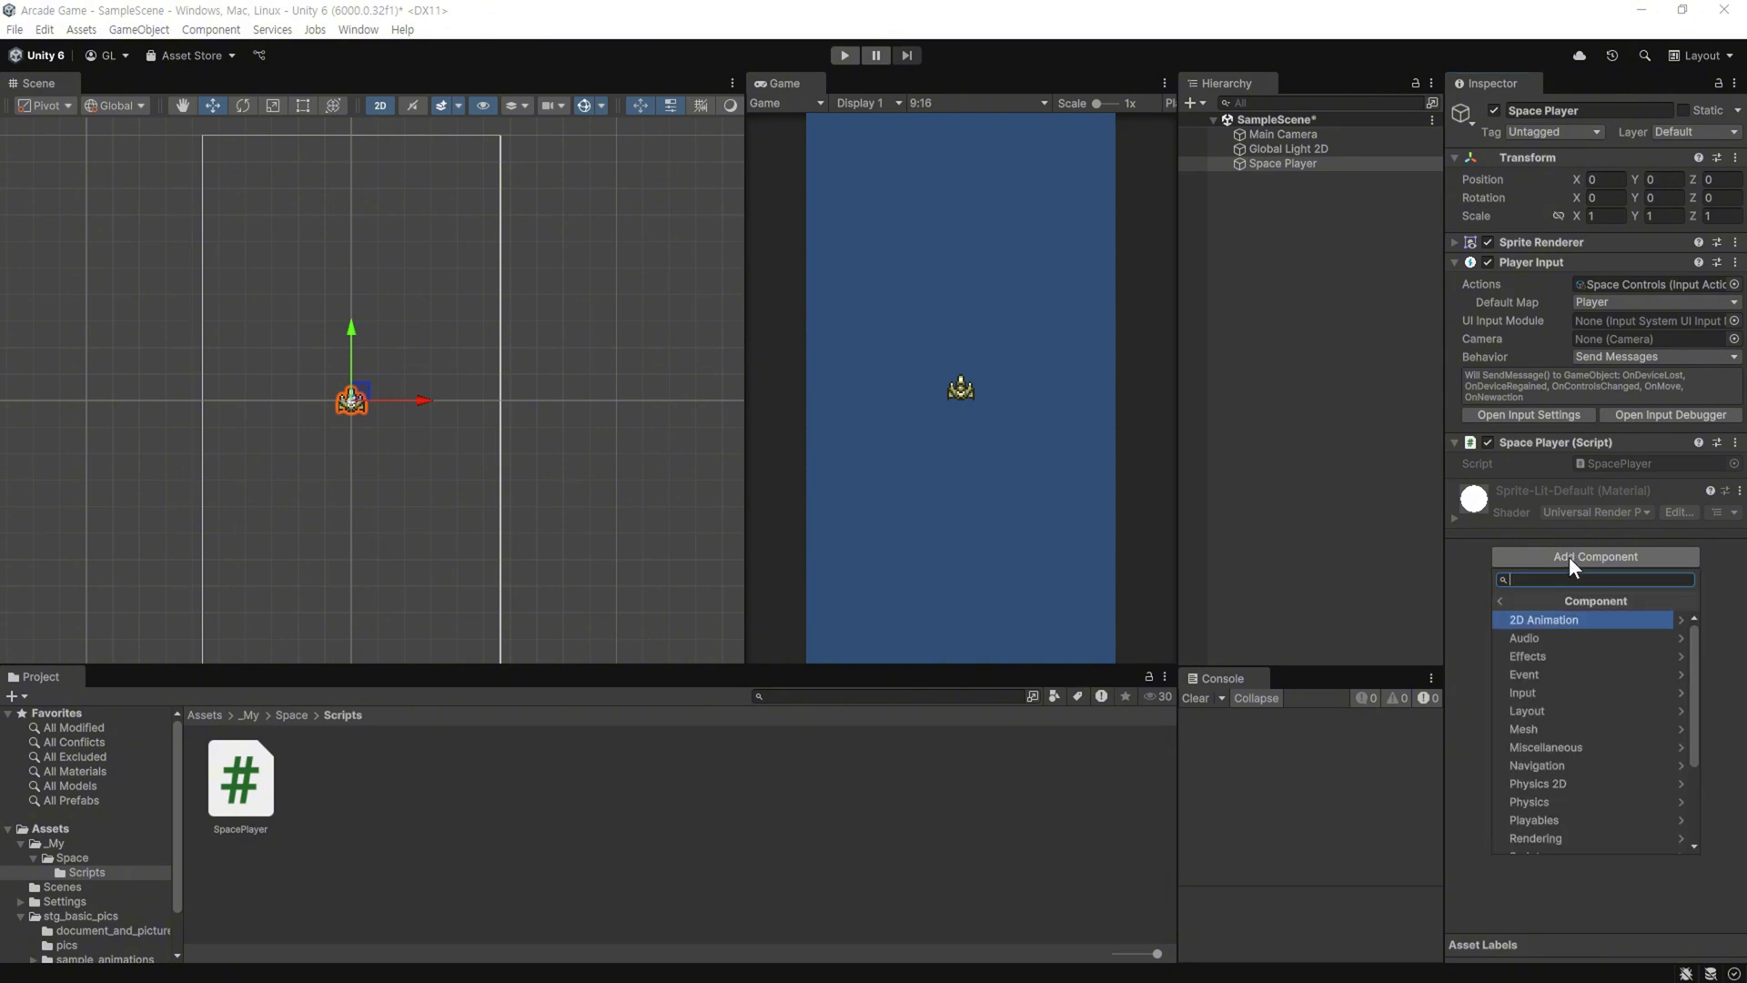
type("i")
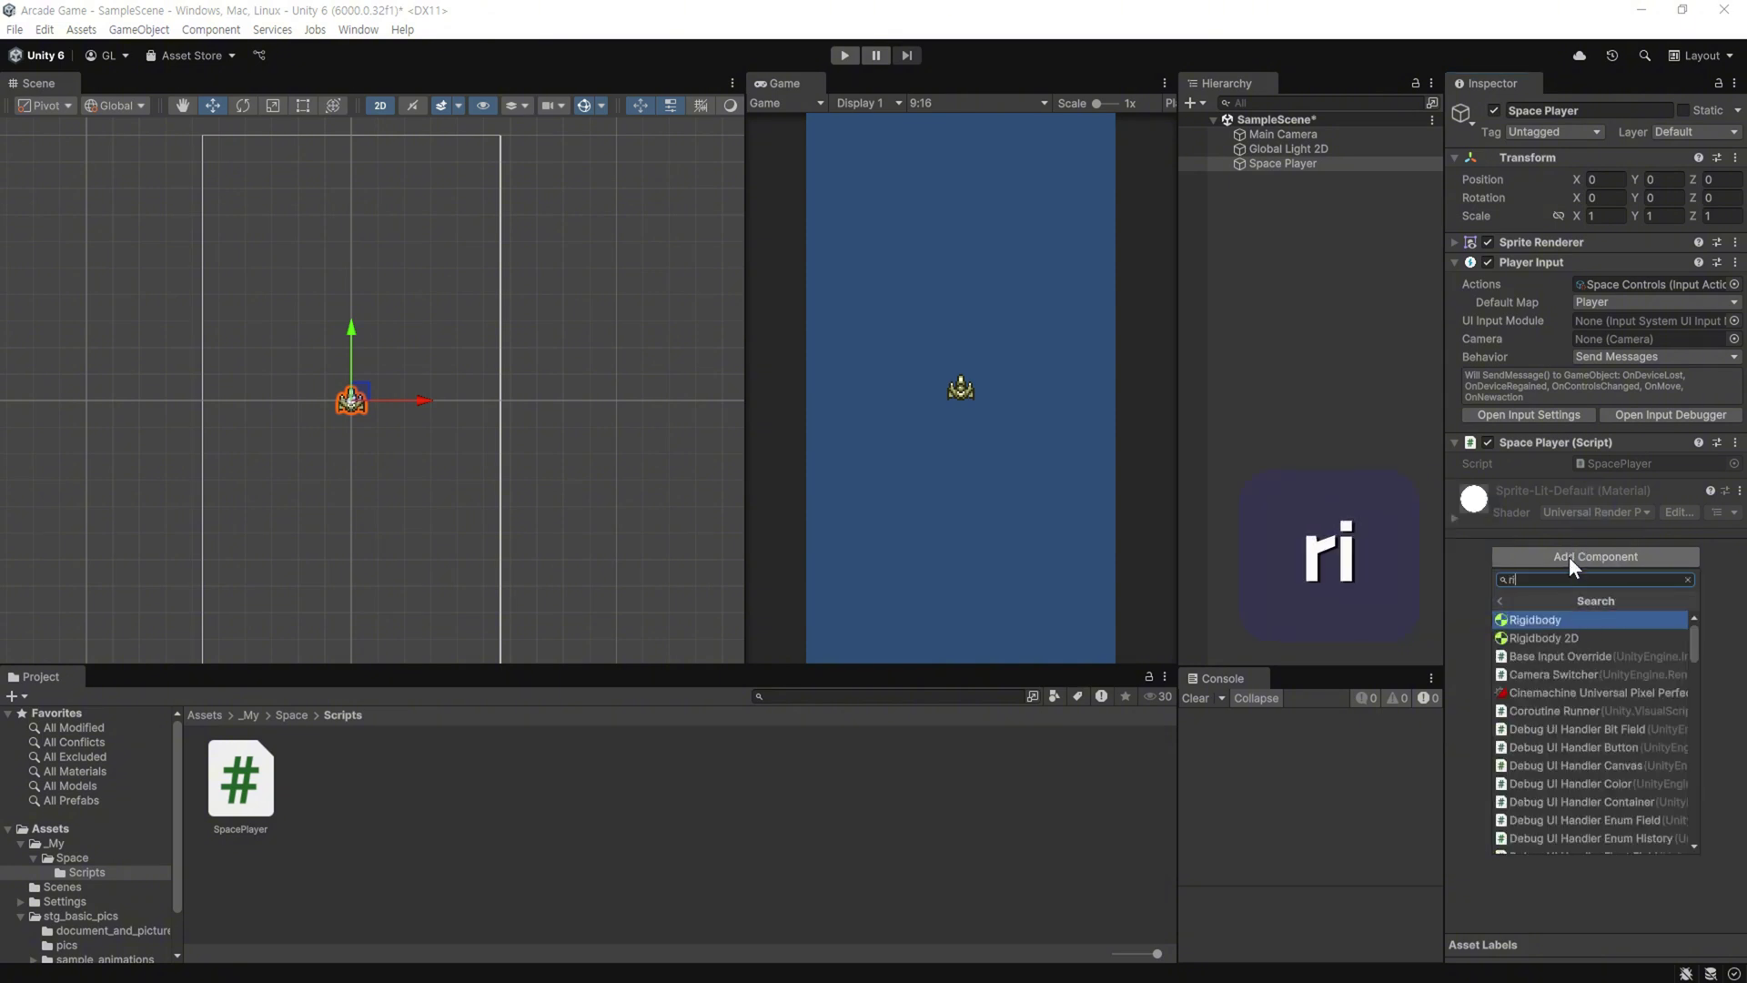
left_click(1604, 640)
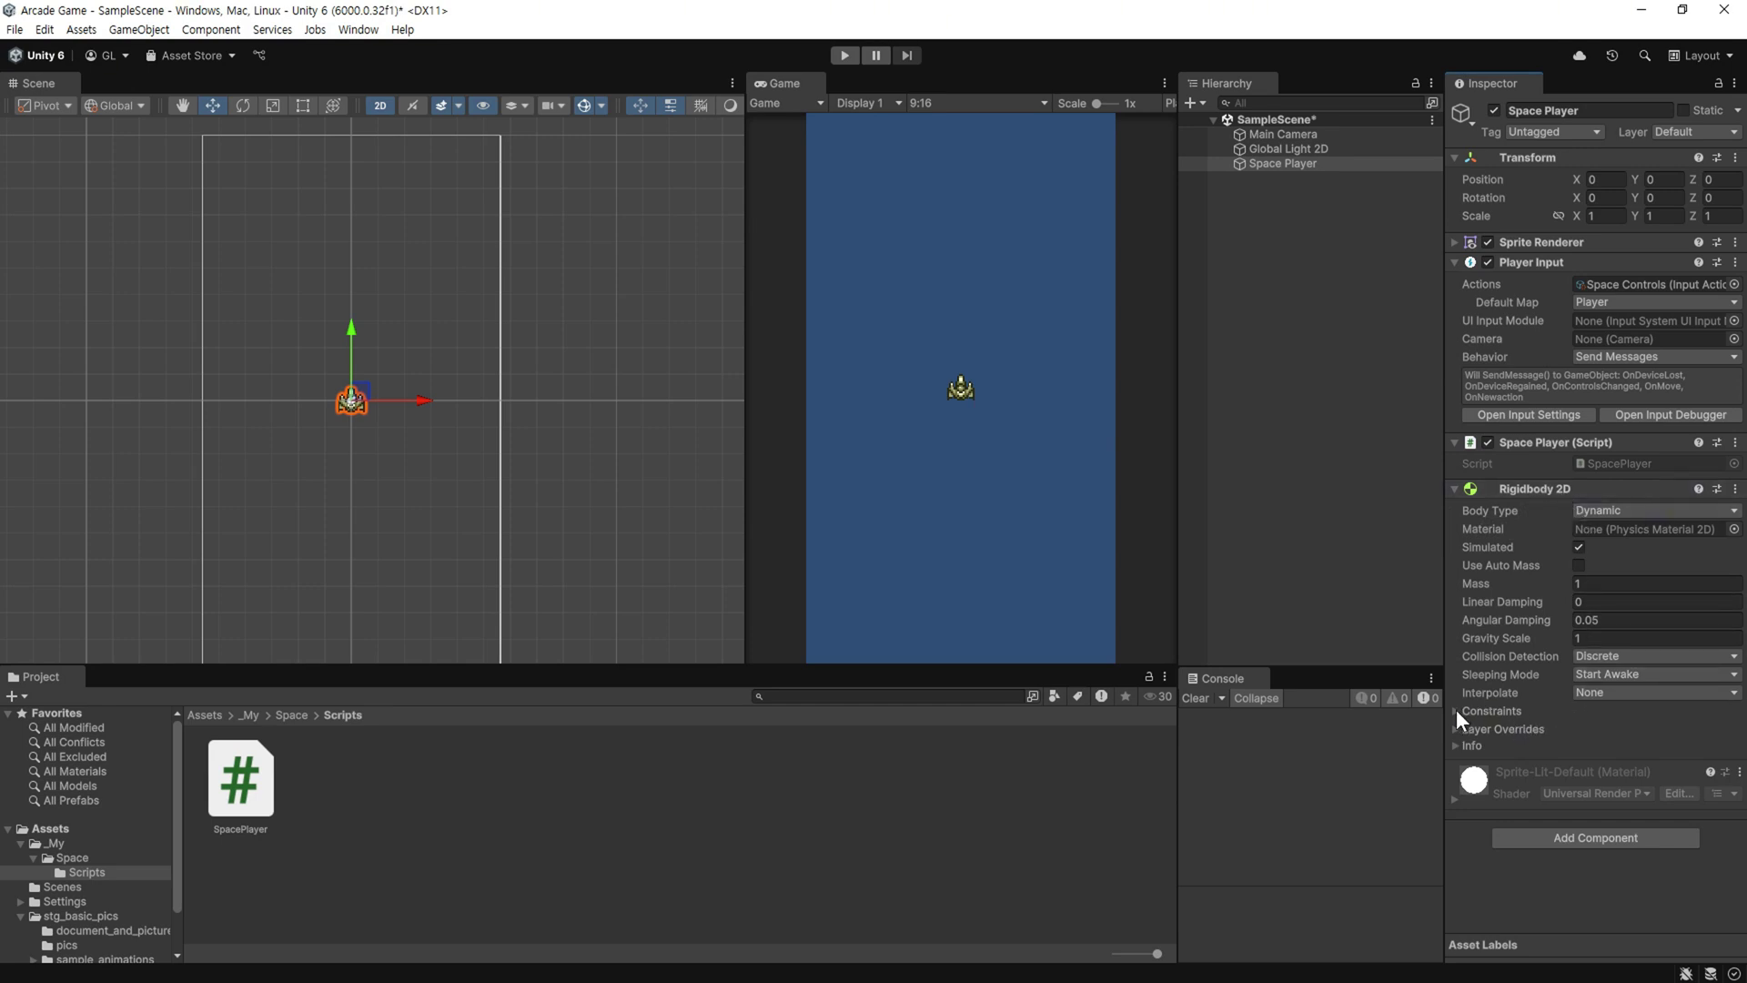
left_click(1452, 261)
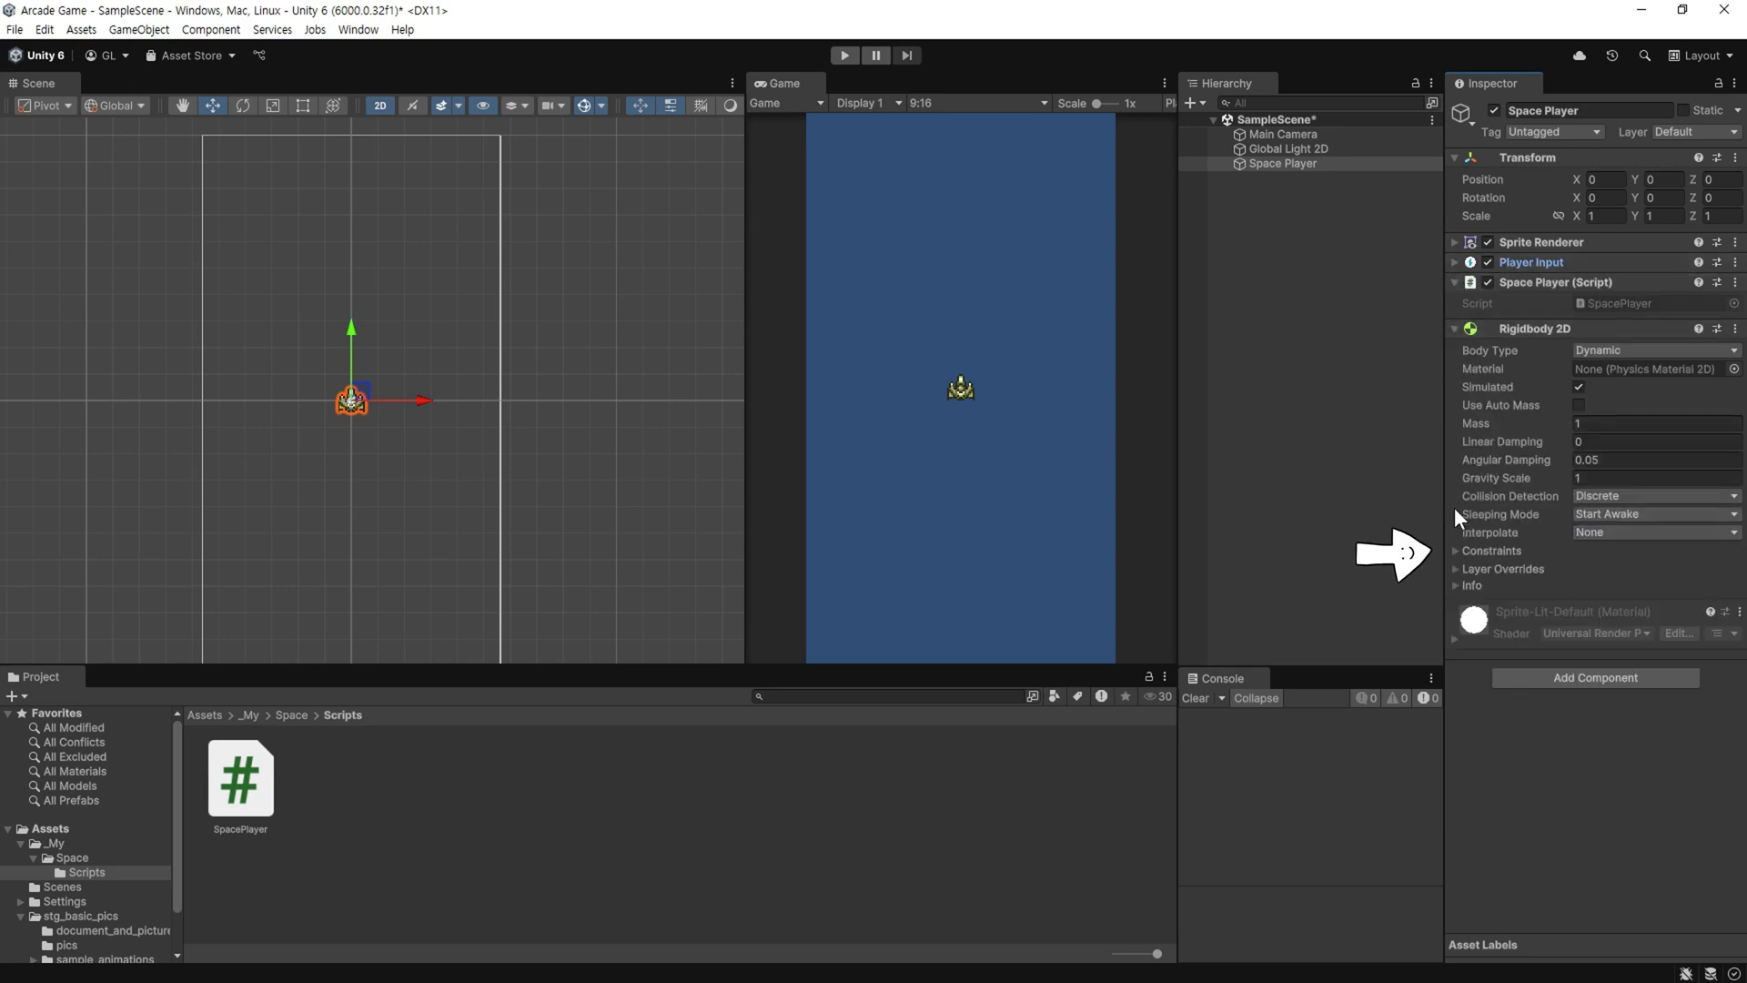
Expand the Rigidbody 2D Constraints and enter Play mode to watch the ship fall.
left_click(1456, 551)
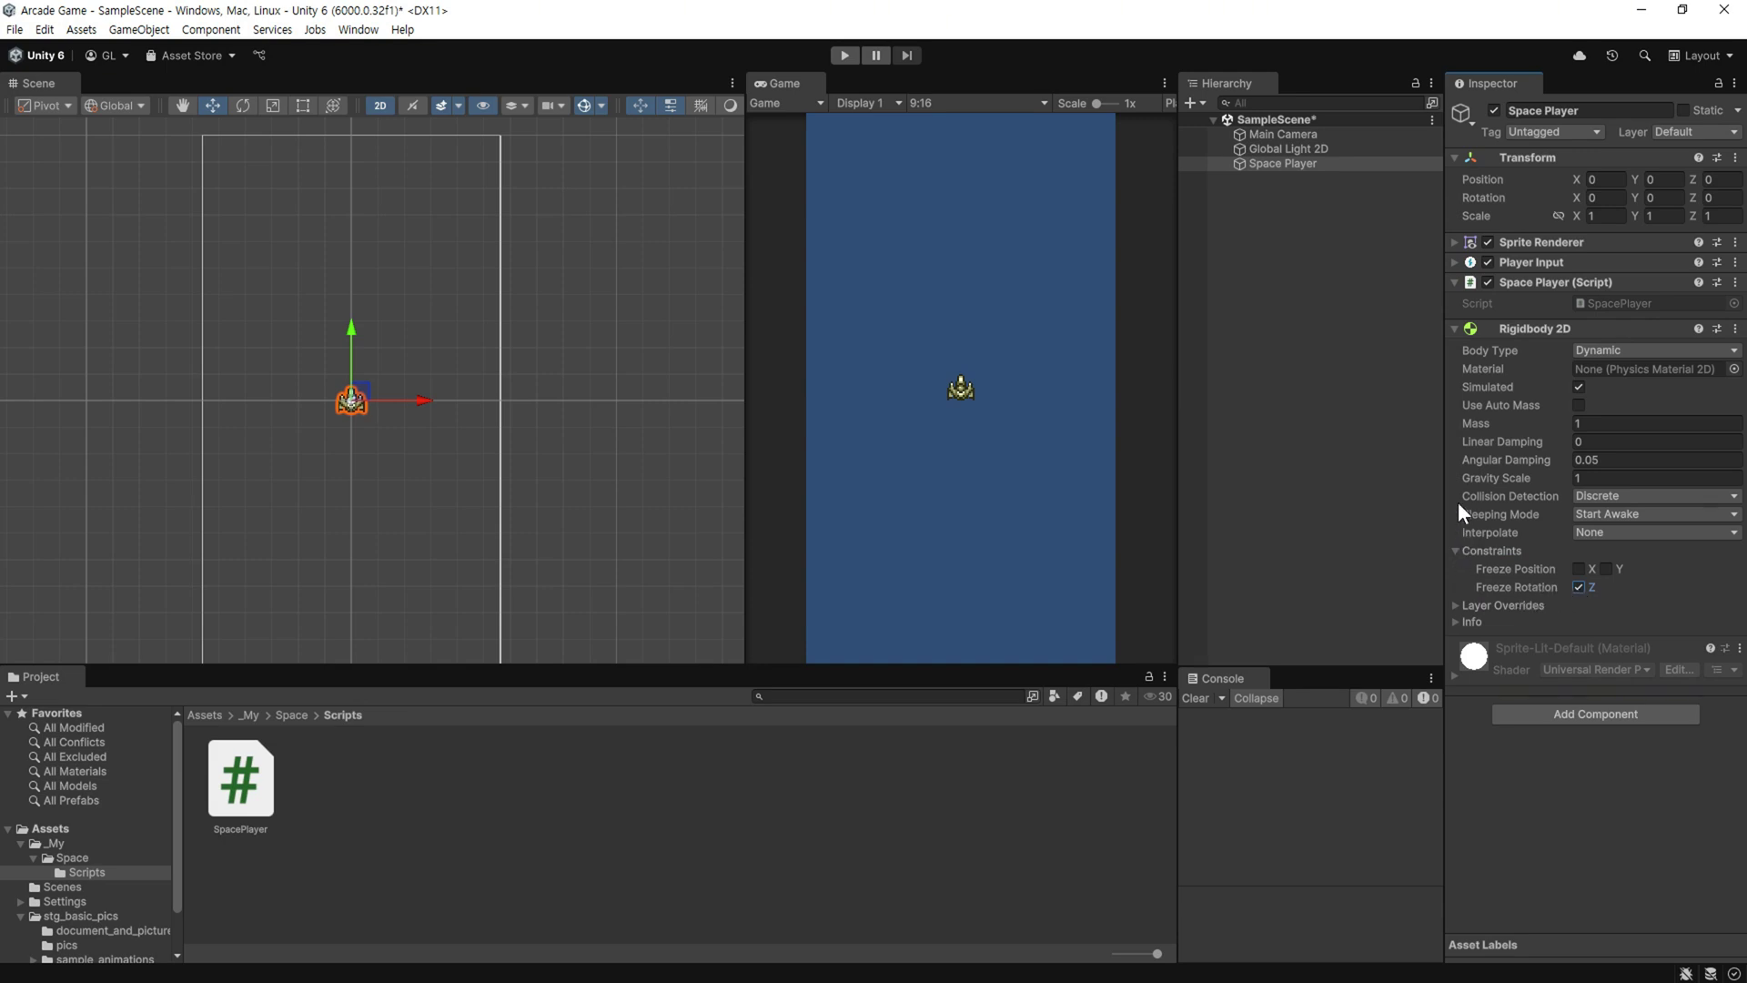
left_click(842, 57)
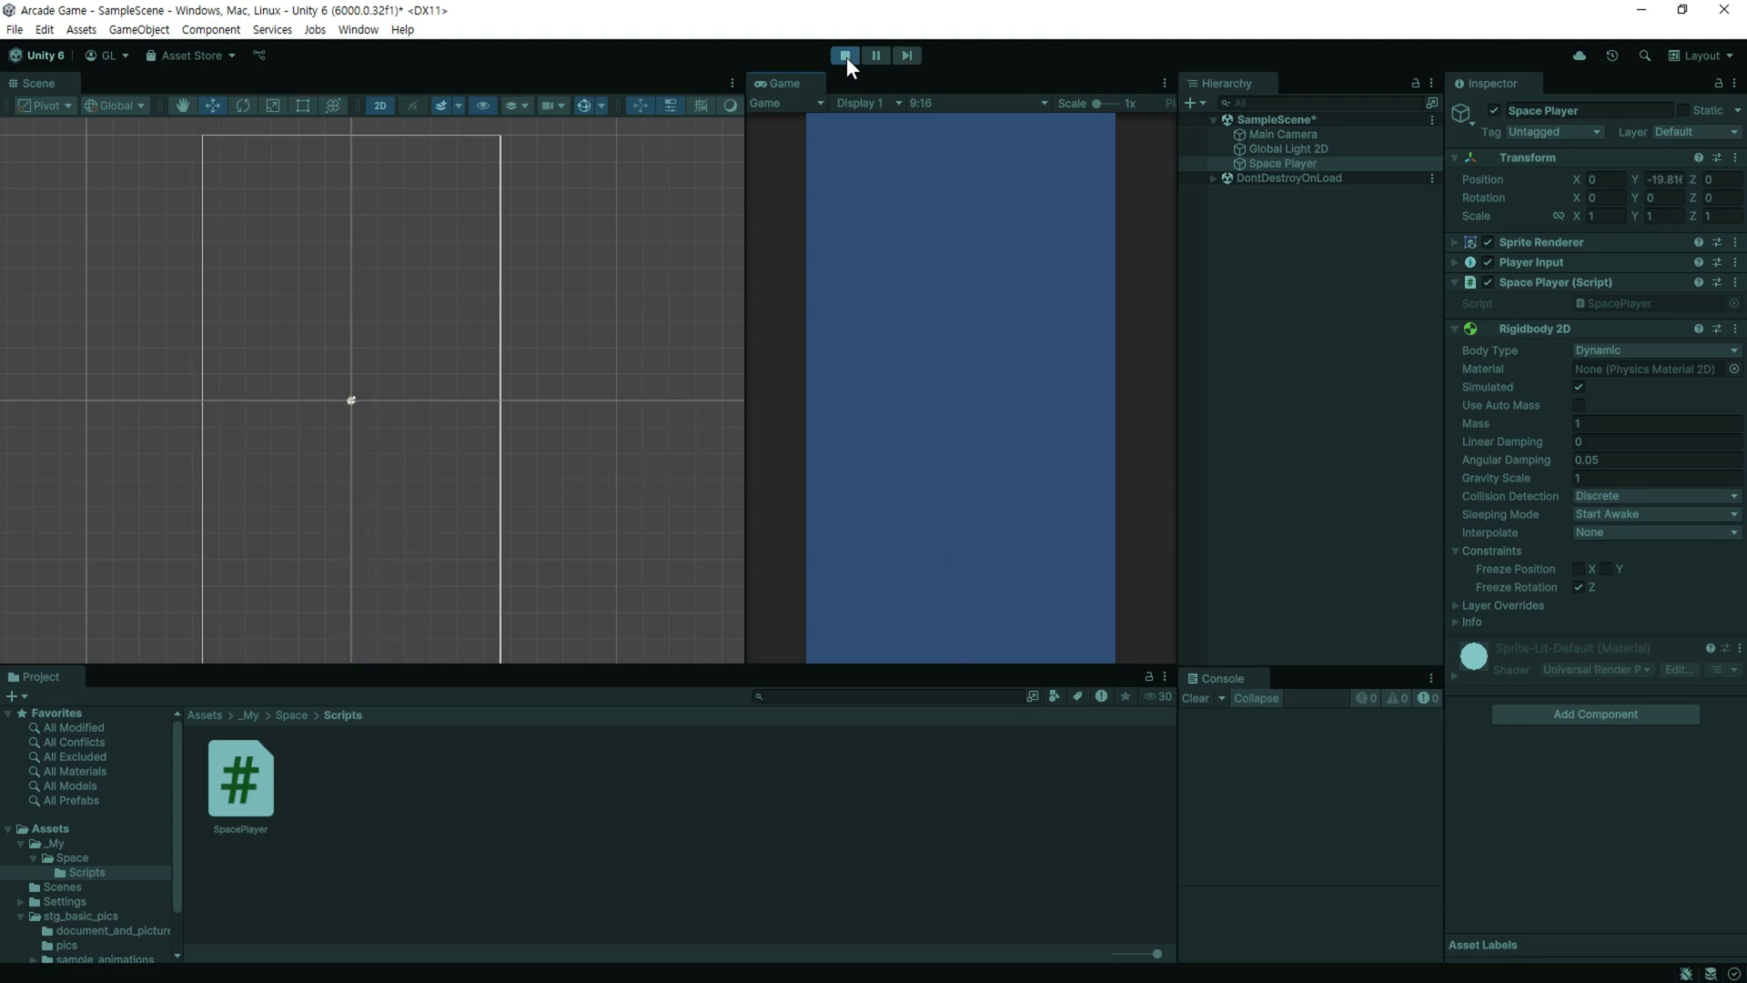
Set Rigidbody 2D Gravity Scale to 0 and confirm in Play mode the ship stays put.
left_click(845, 57)
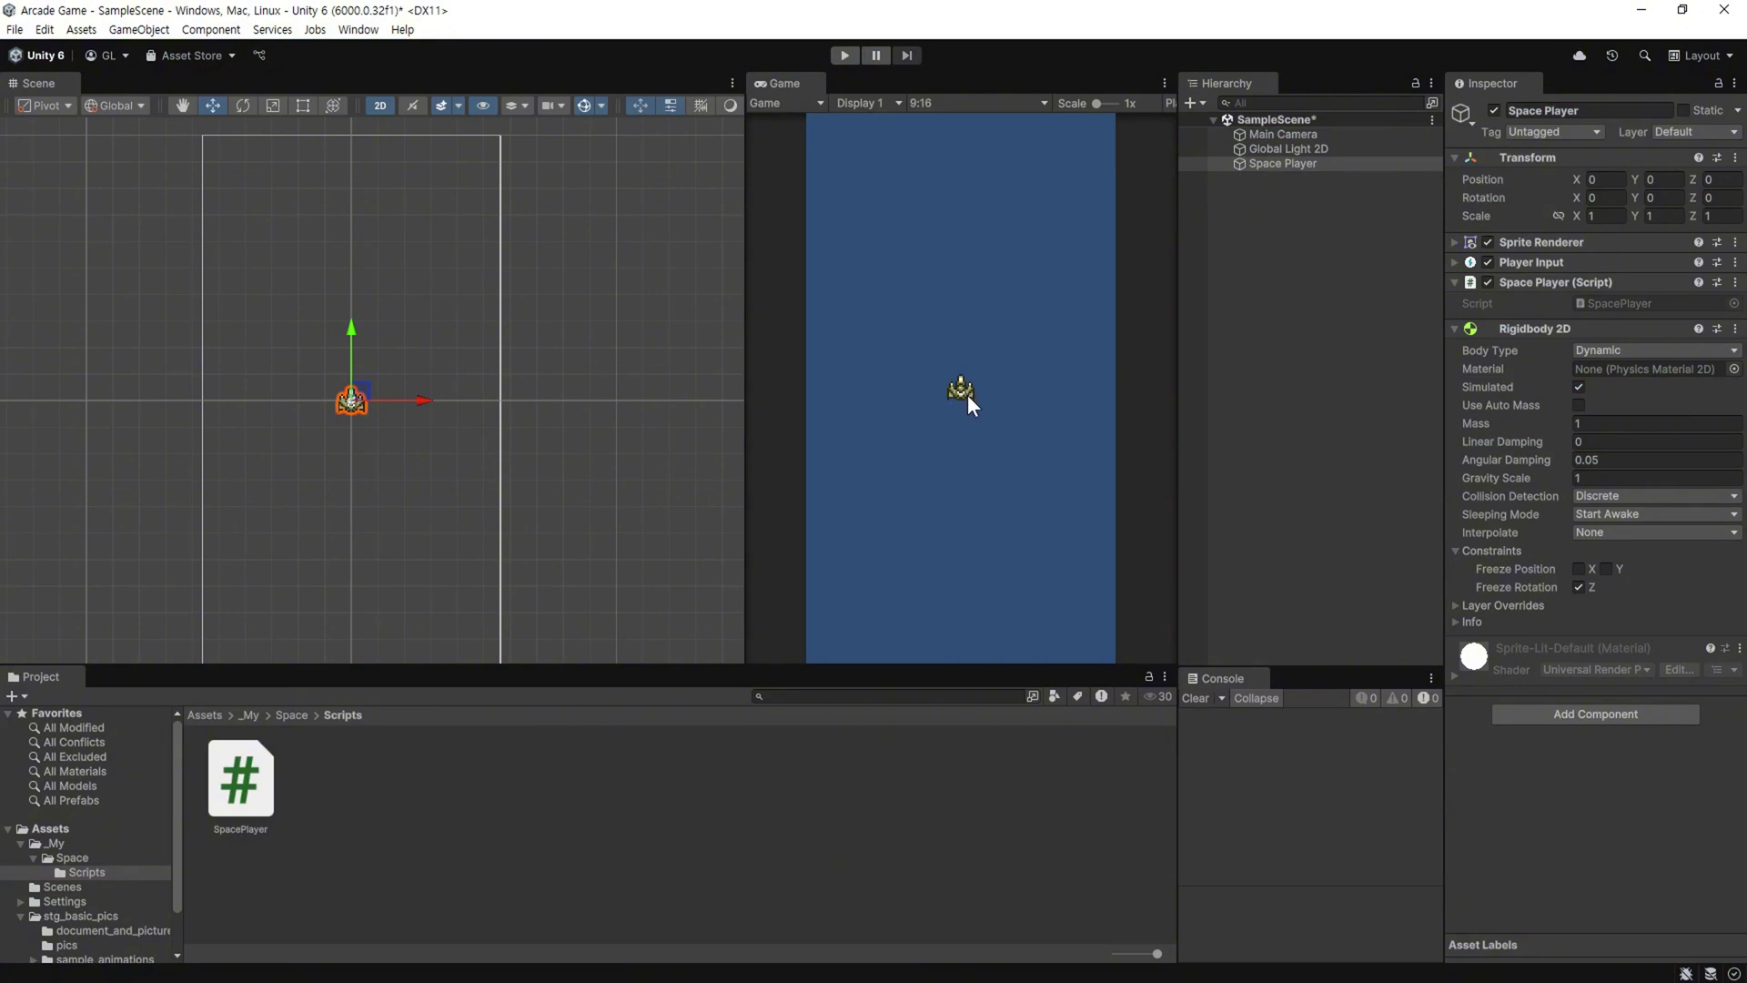
mouse_move(1493, 481)
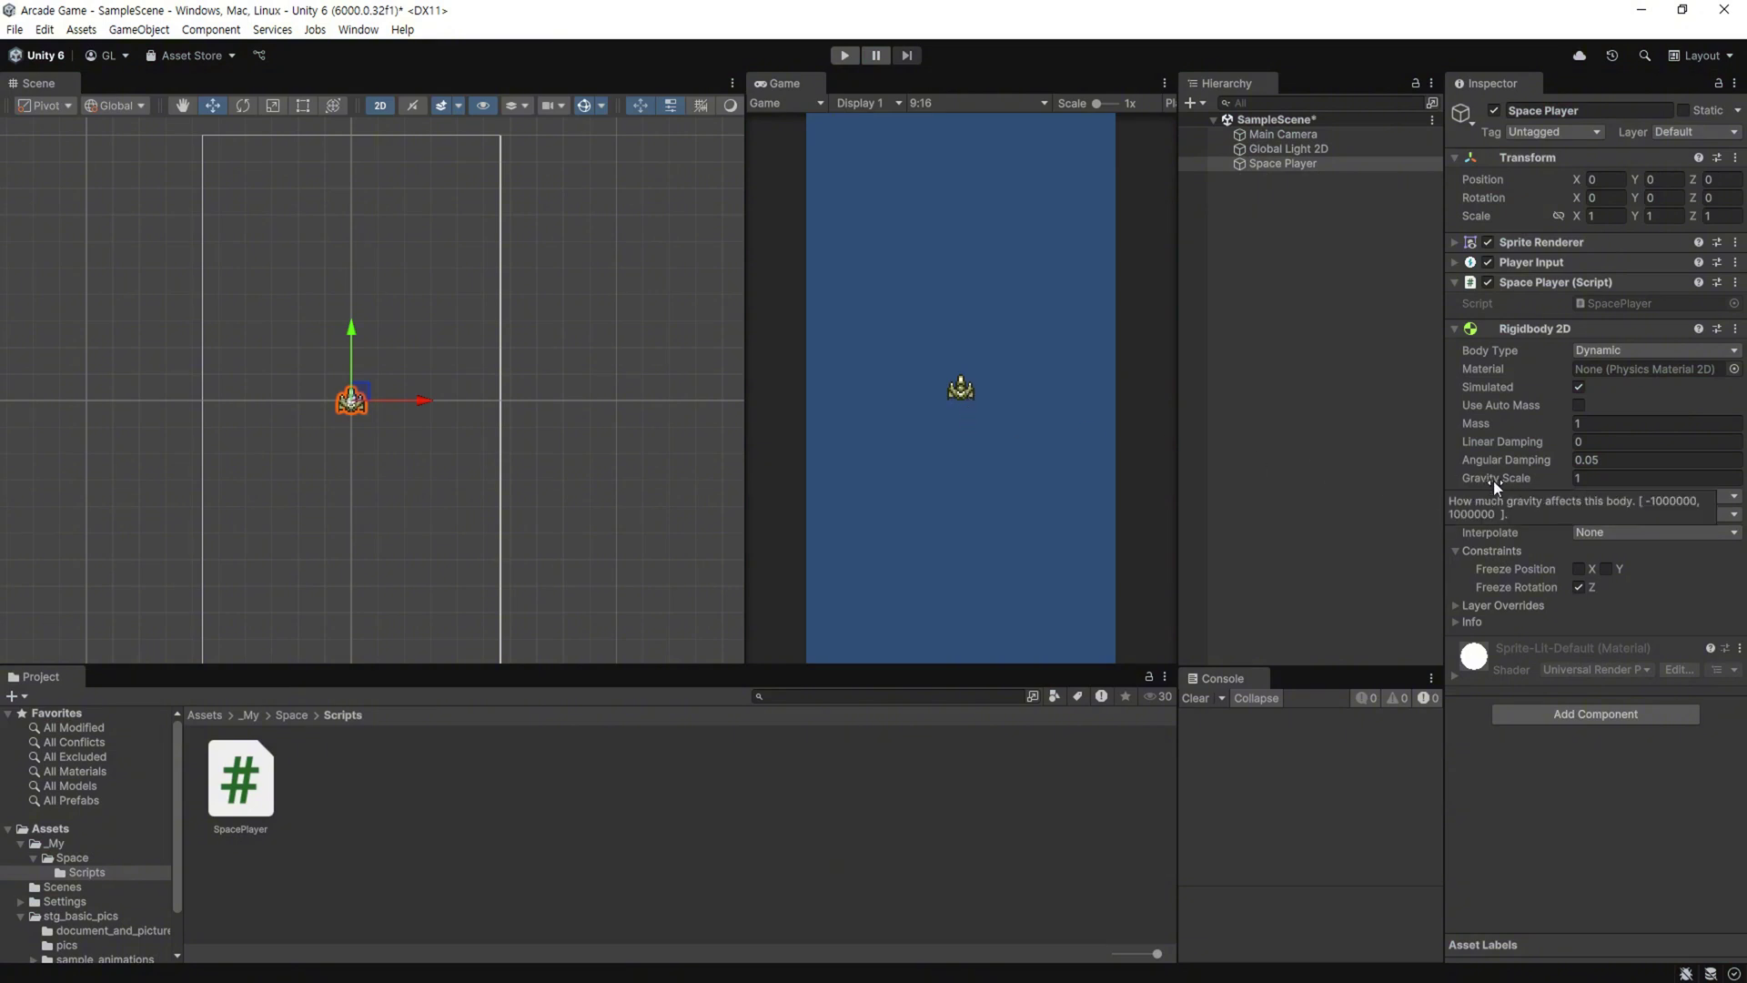
left_click(1553, 482)
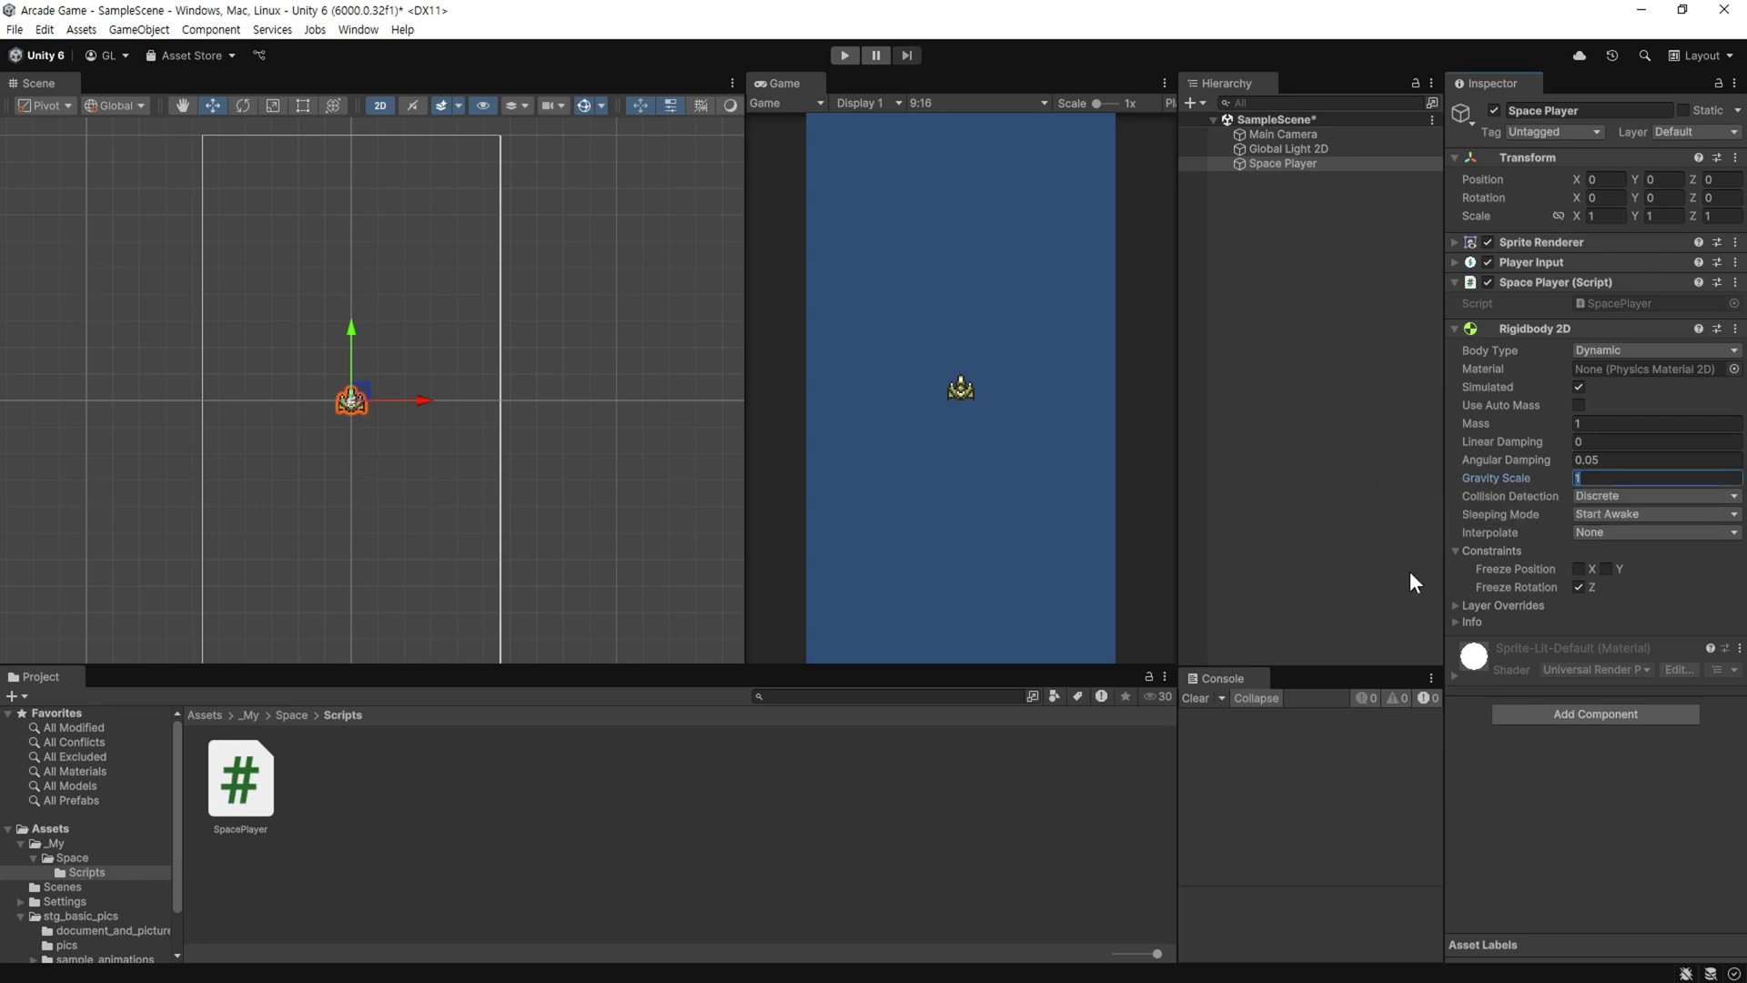
type("0")
left_click(853, 55)
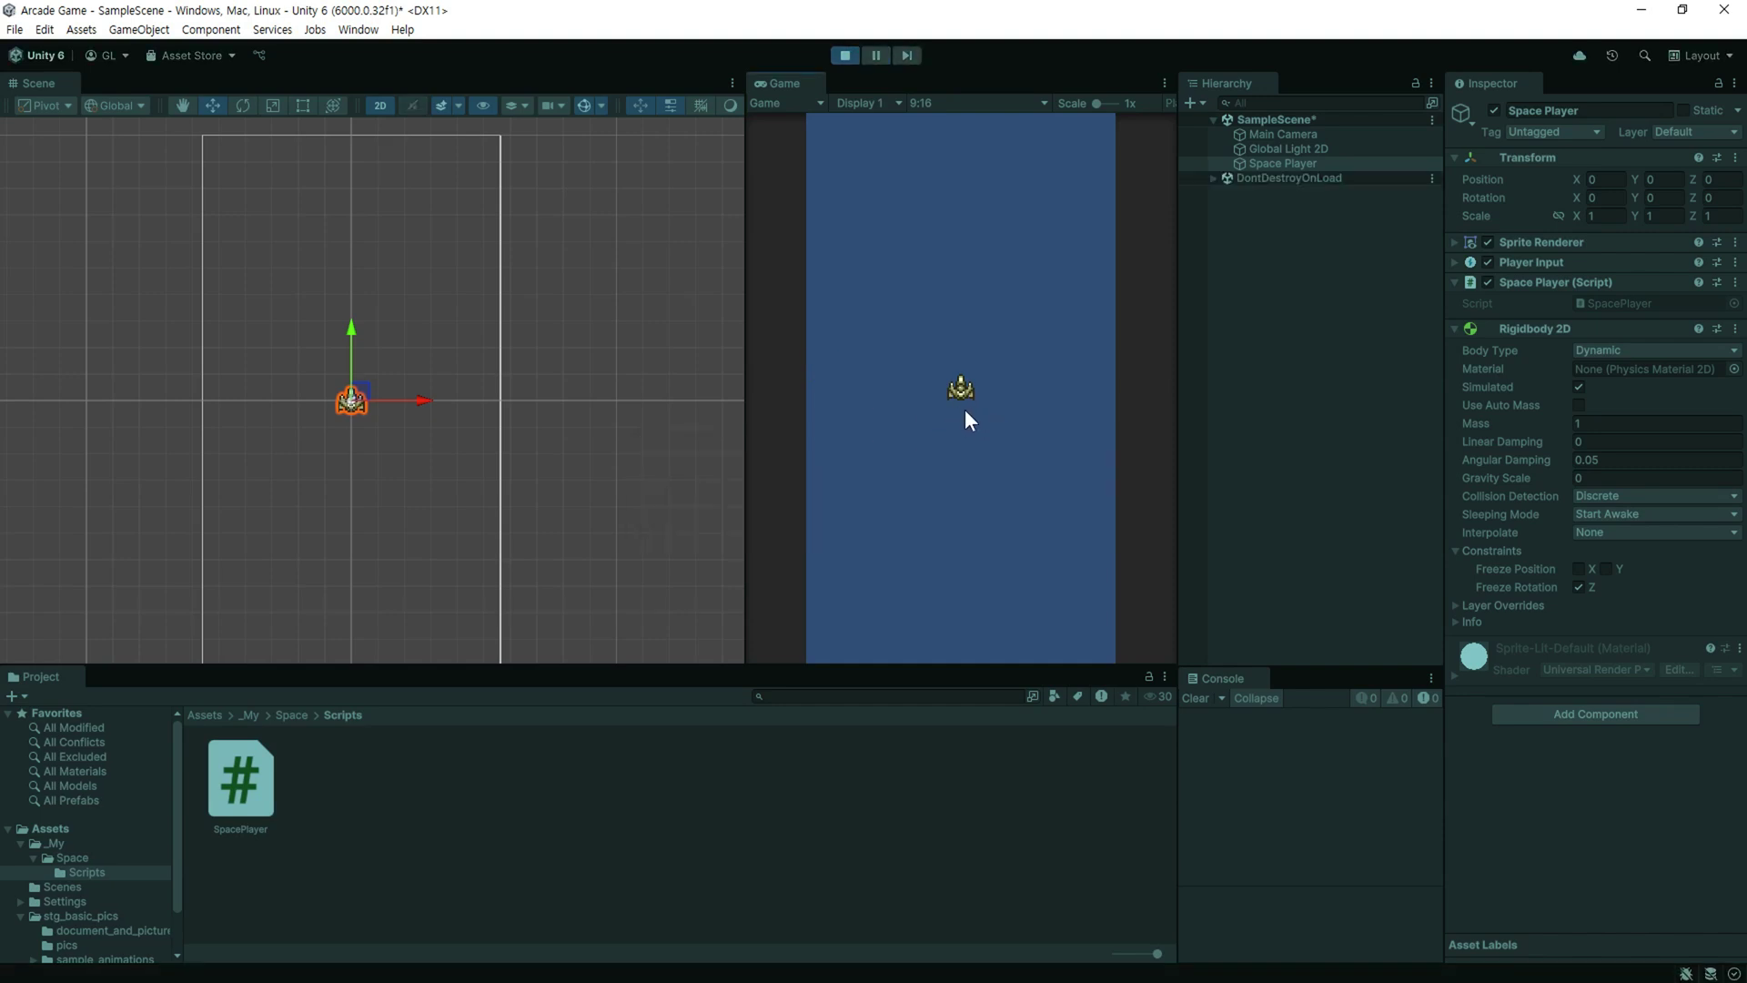
left_click(856, 54)
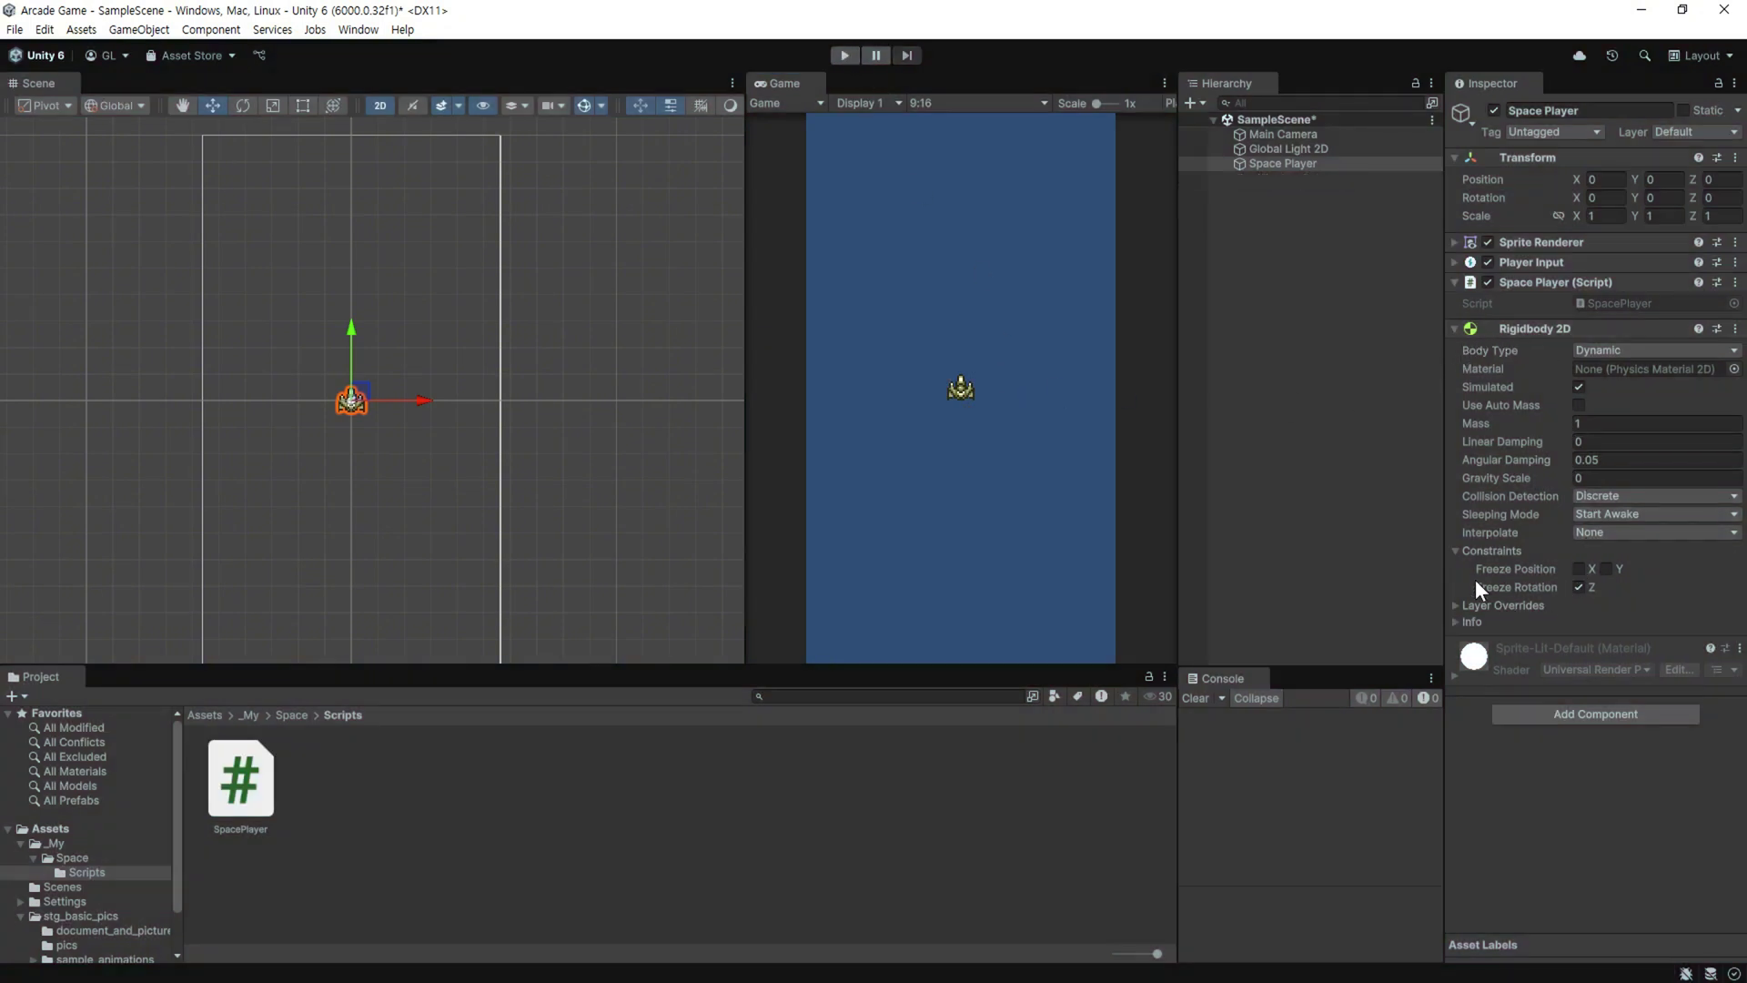
Collapse Rigidbody 2D and move the Space Player (Script) component below it.
left_click(1454, 329)
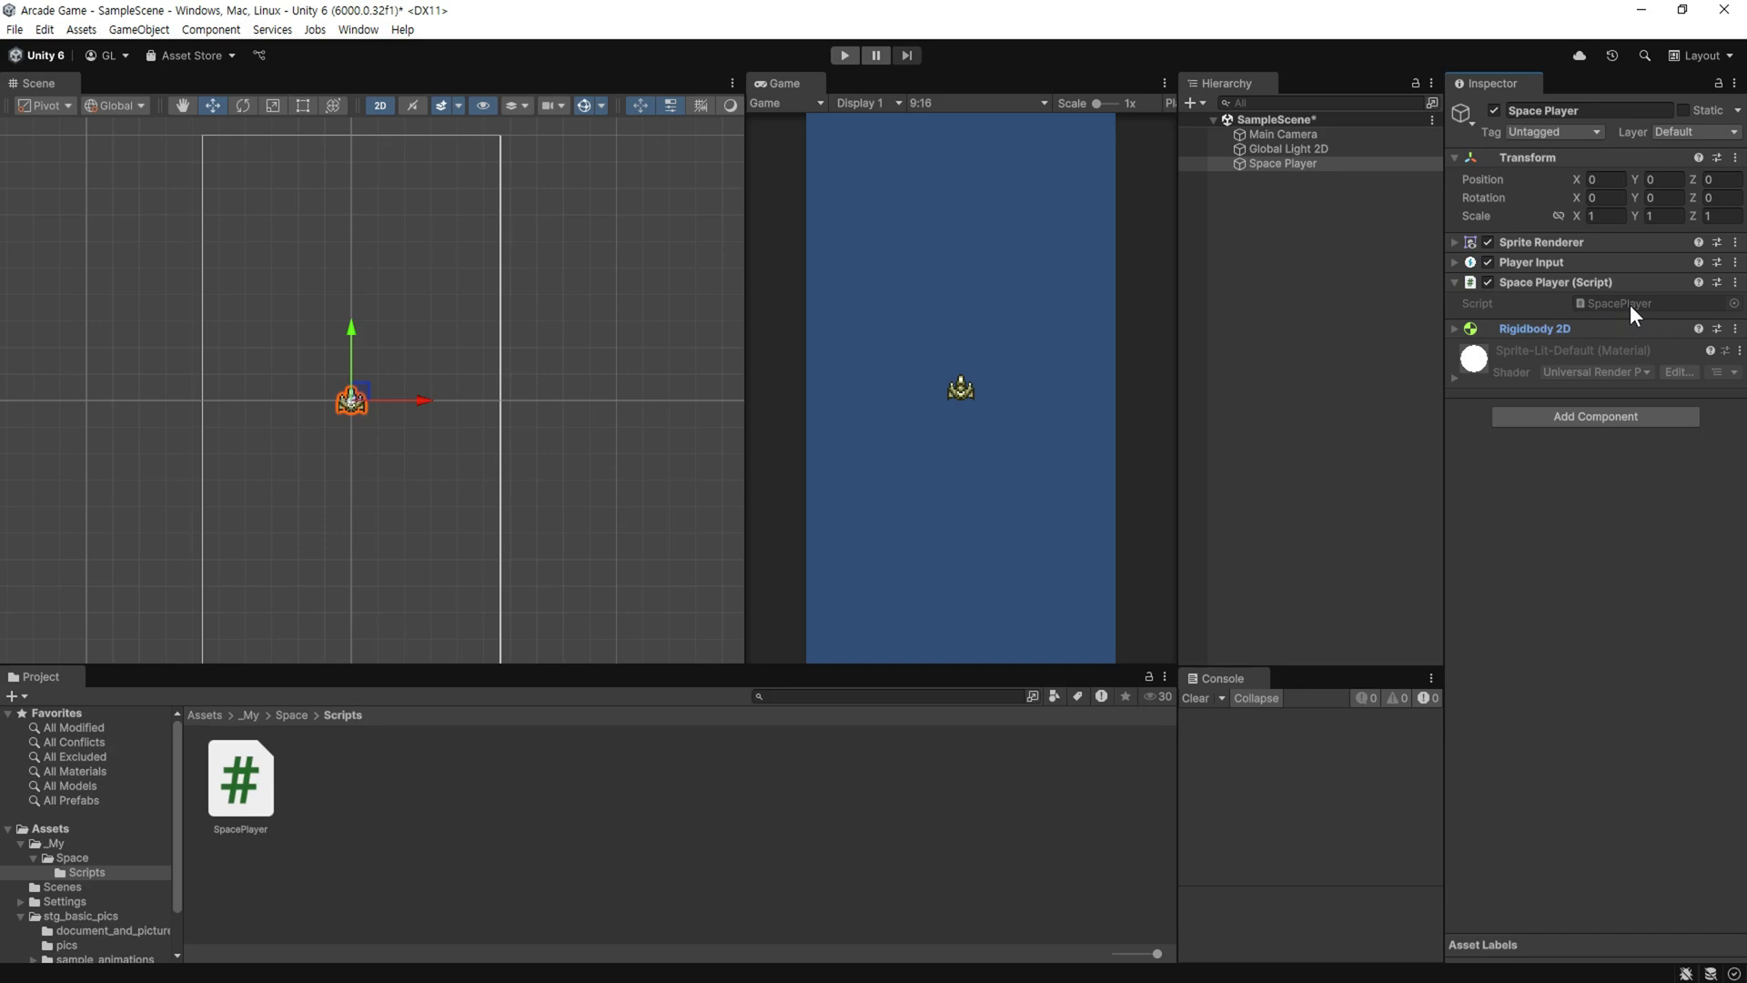
left_click_drag(1536, 276, 1531, 334)
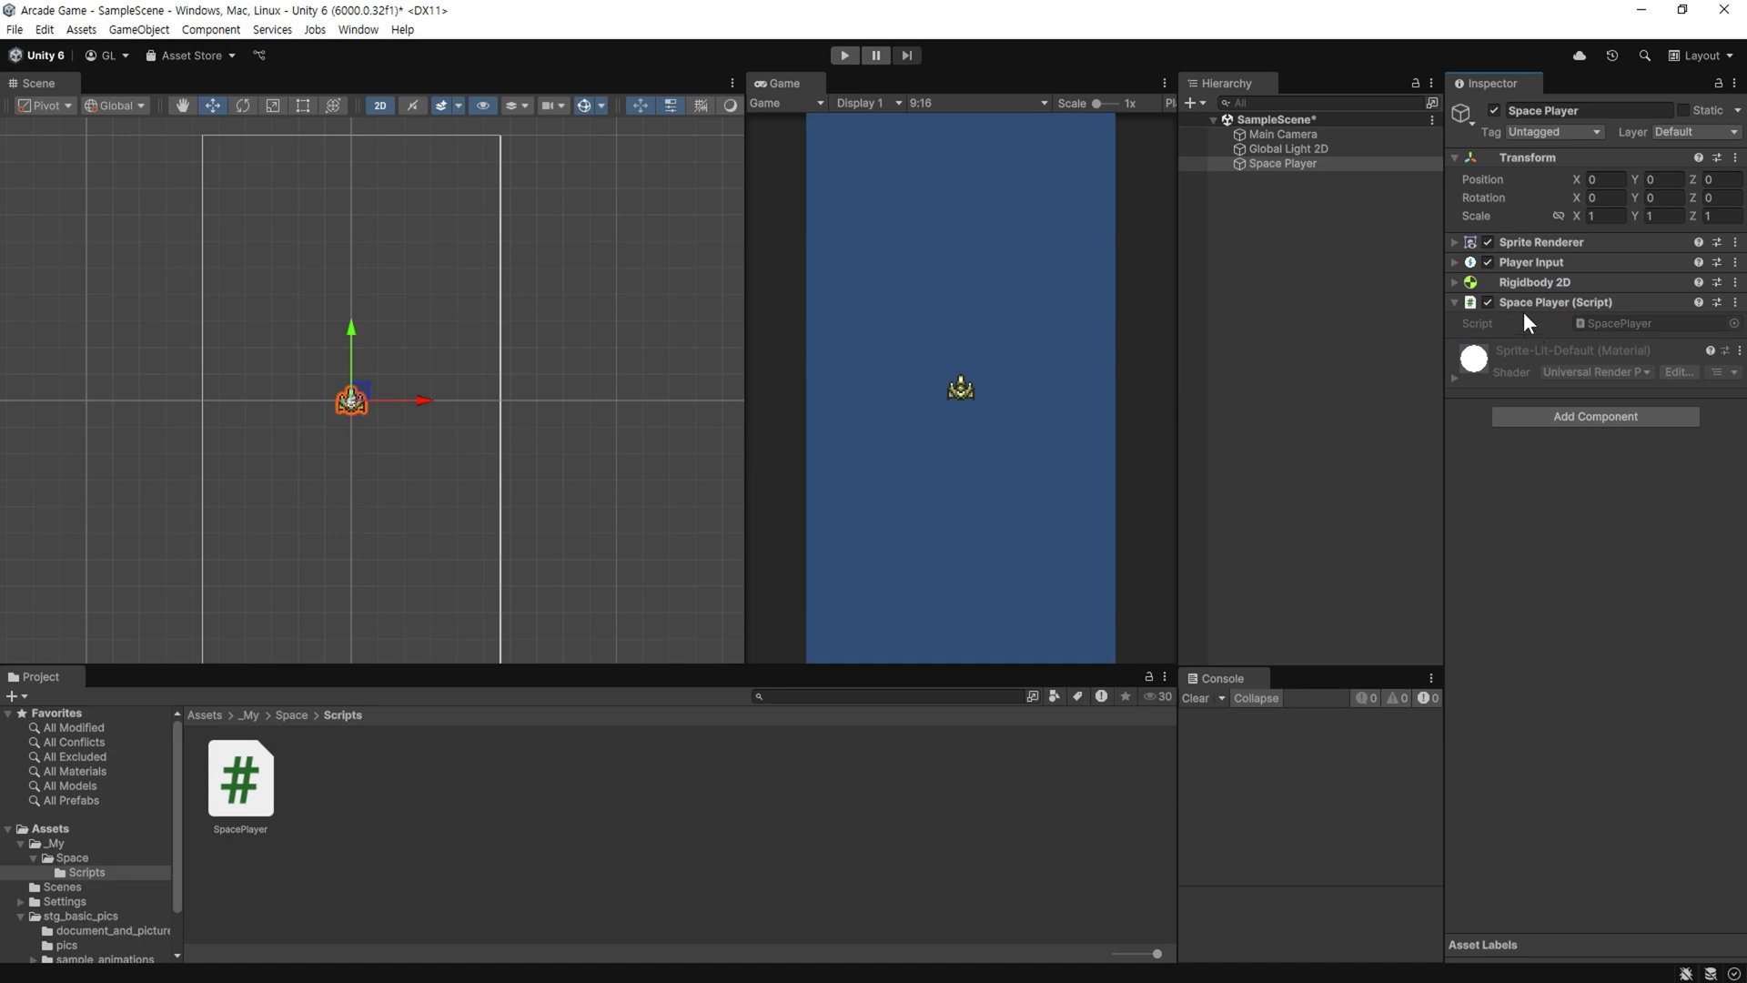
Open SpacePlayer.cs in Visual Studio and add blank lines inside the class body.
double_click(1618, 323)
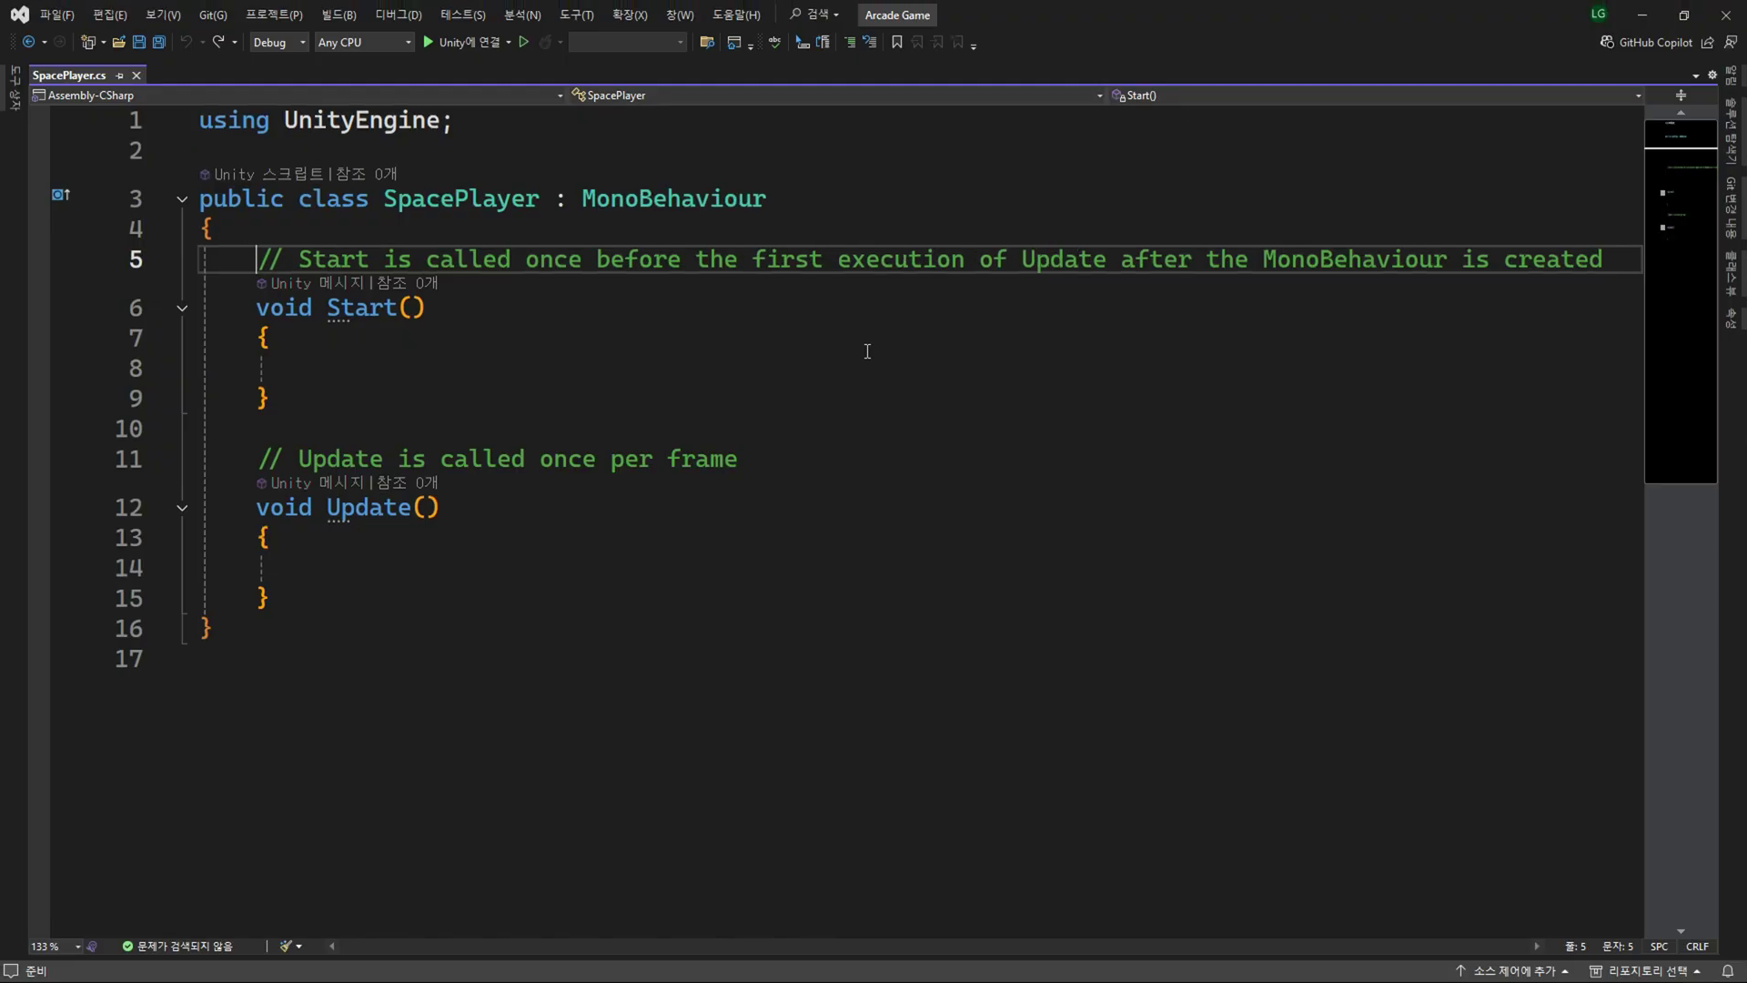
left_click(710, 224)
key("Return")
key("Up")
key("Return")
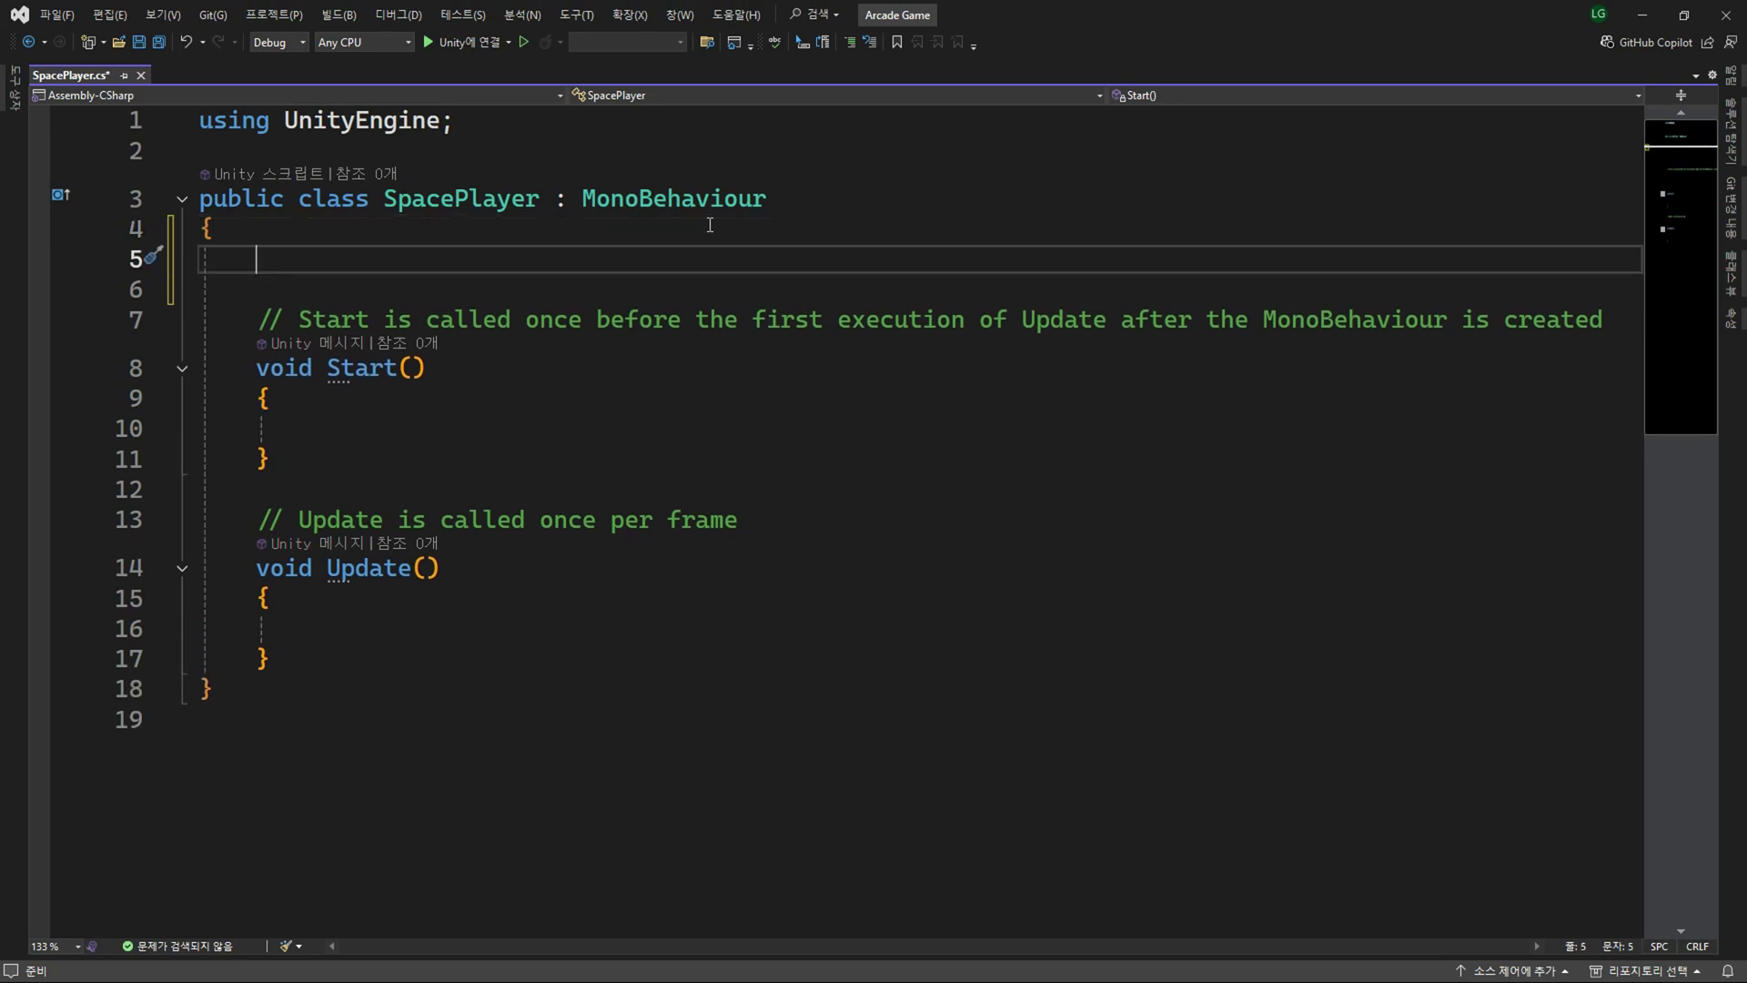
Declare the field 'Rigidbody2D rigidbody2D;' using IntelliSense completions.
type("Ri")
key("Down")
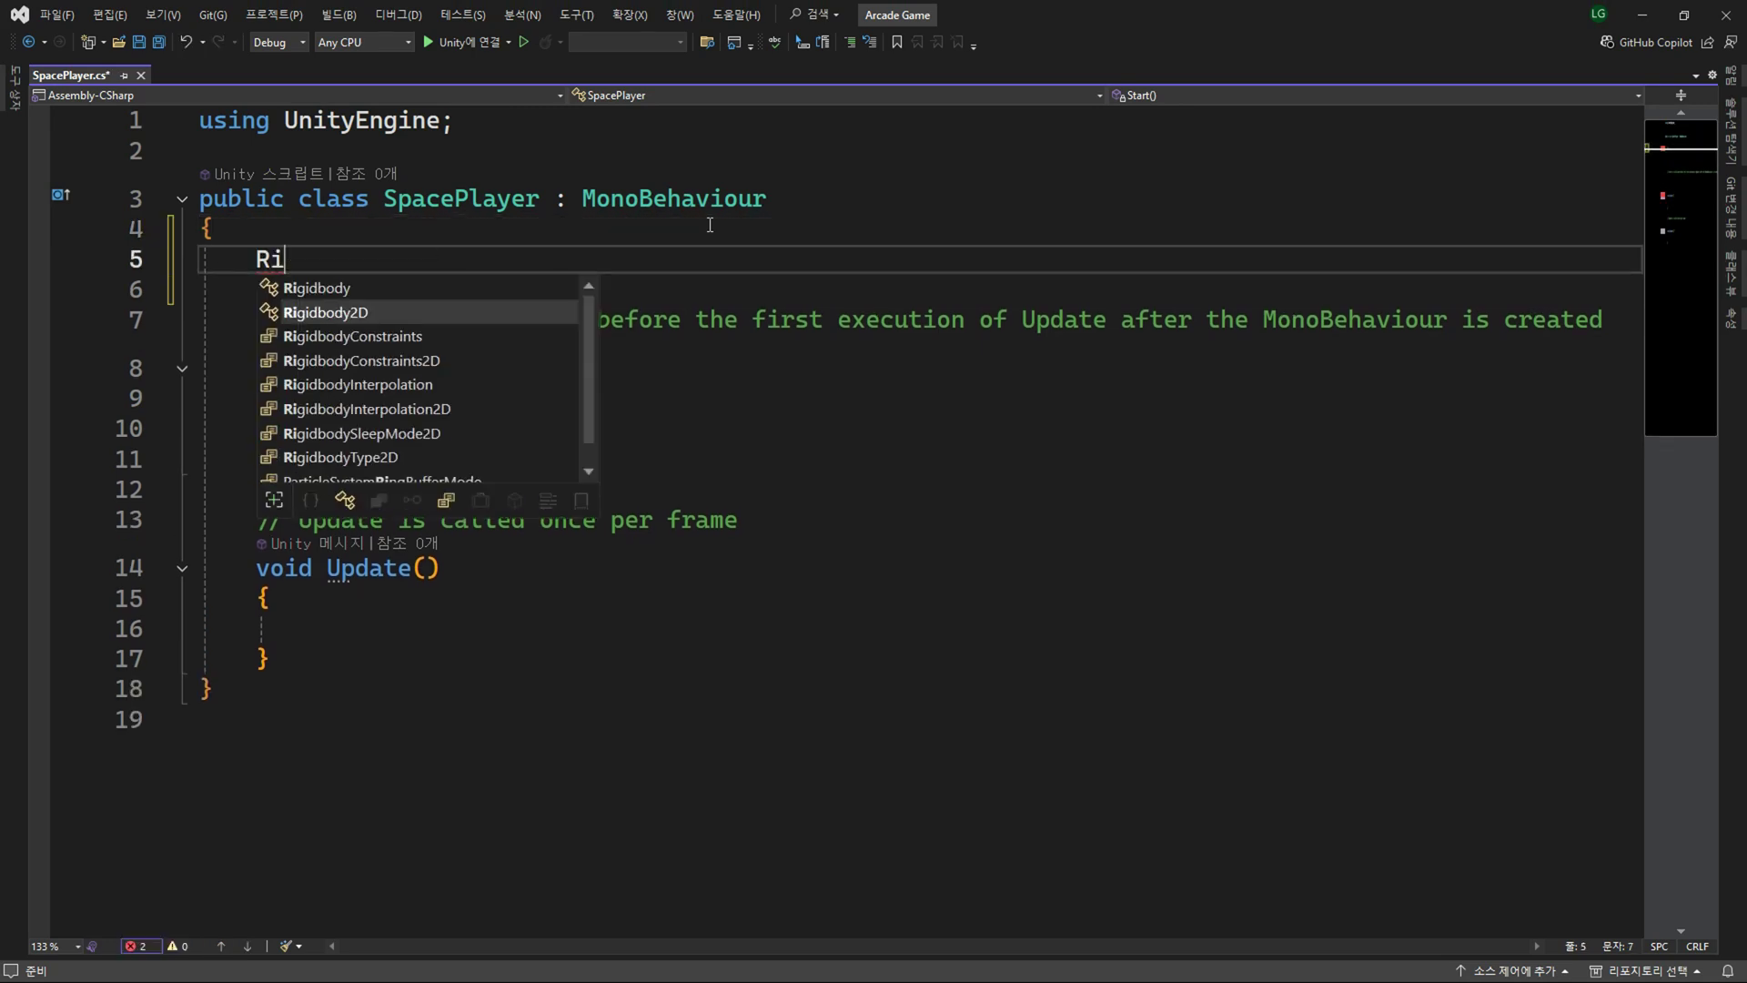
key("Tab")
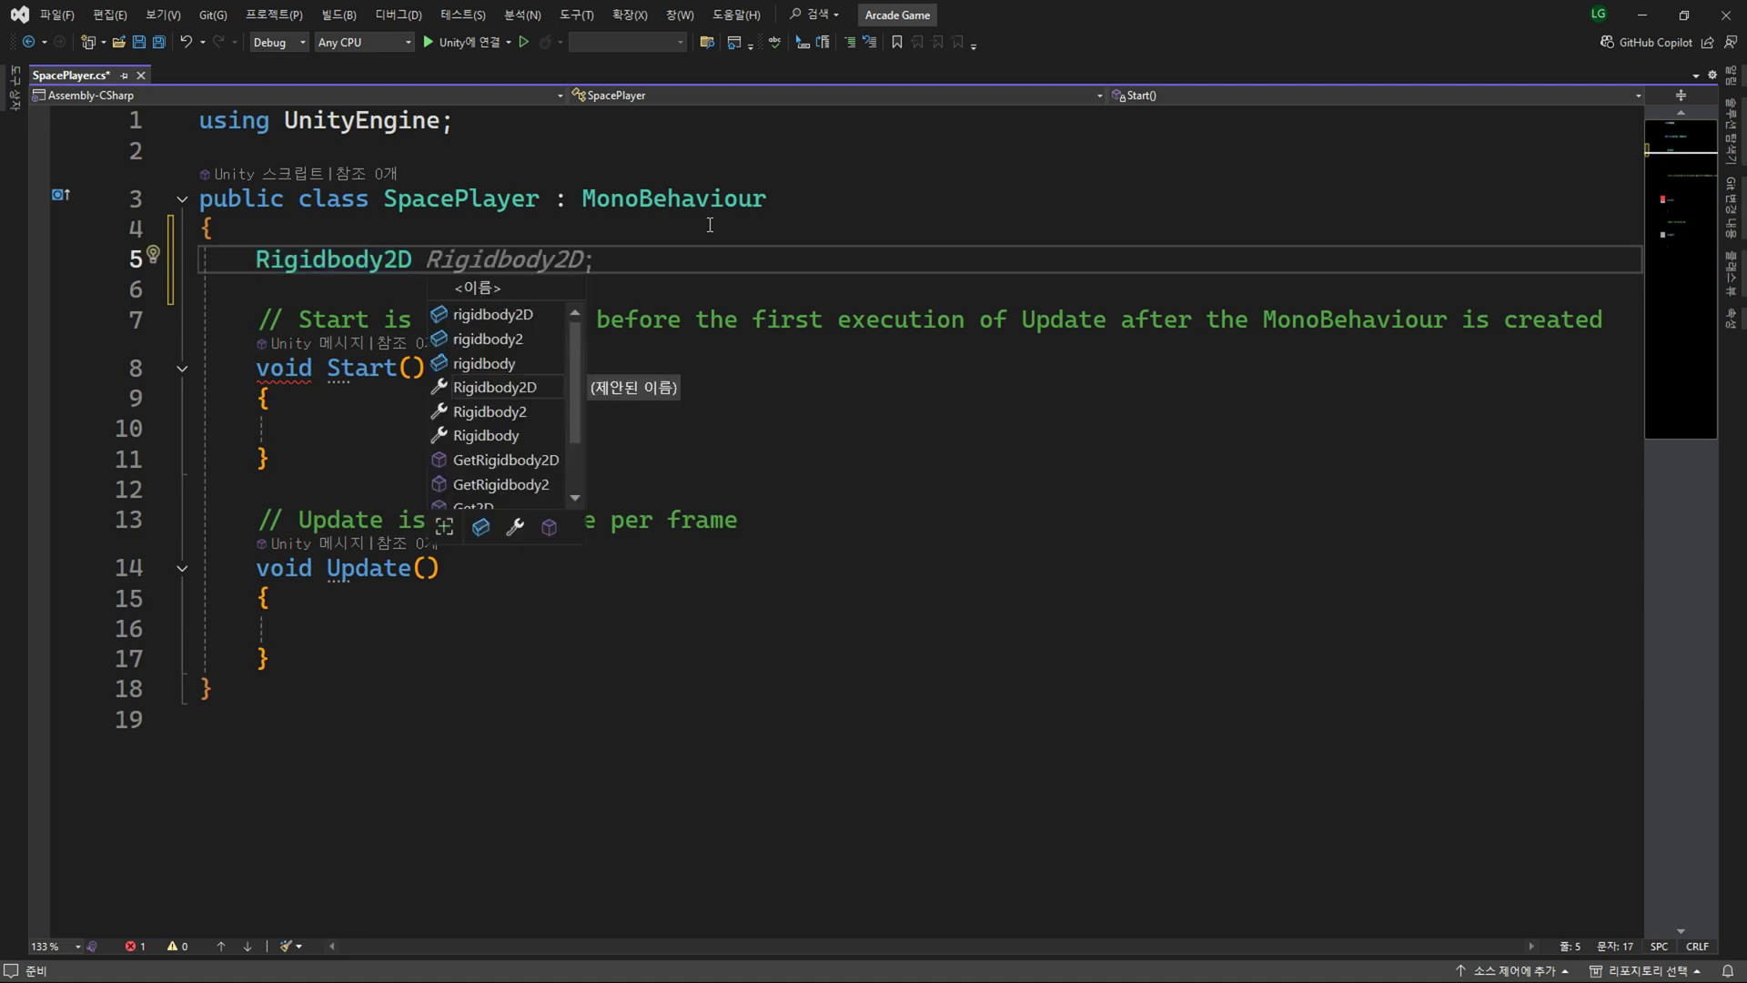
key("Up")
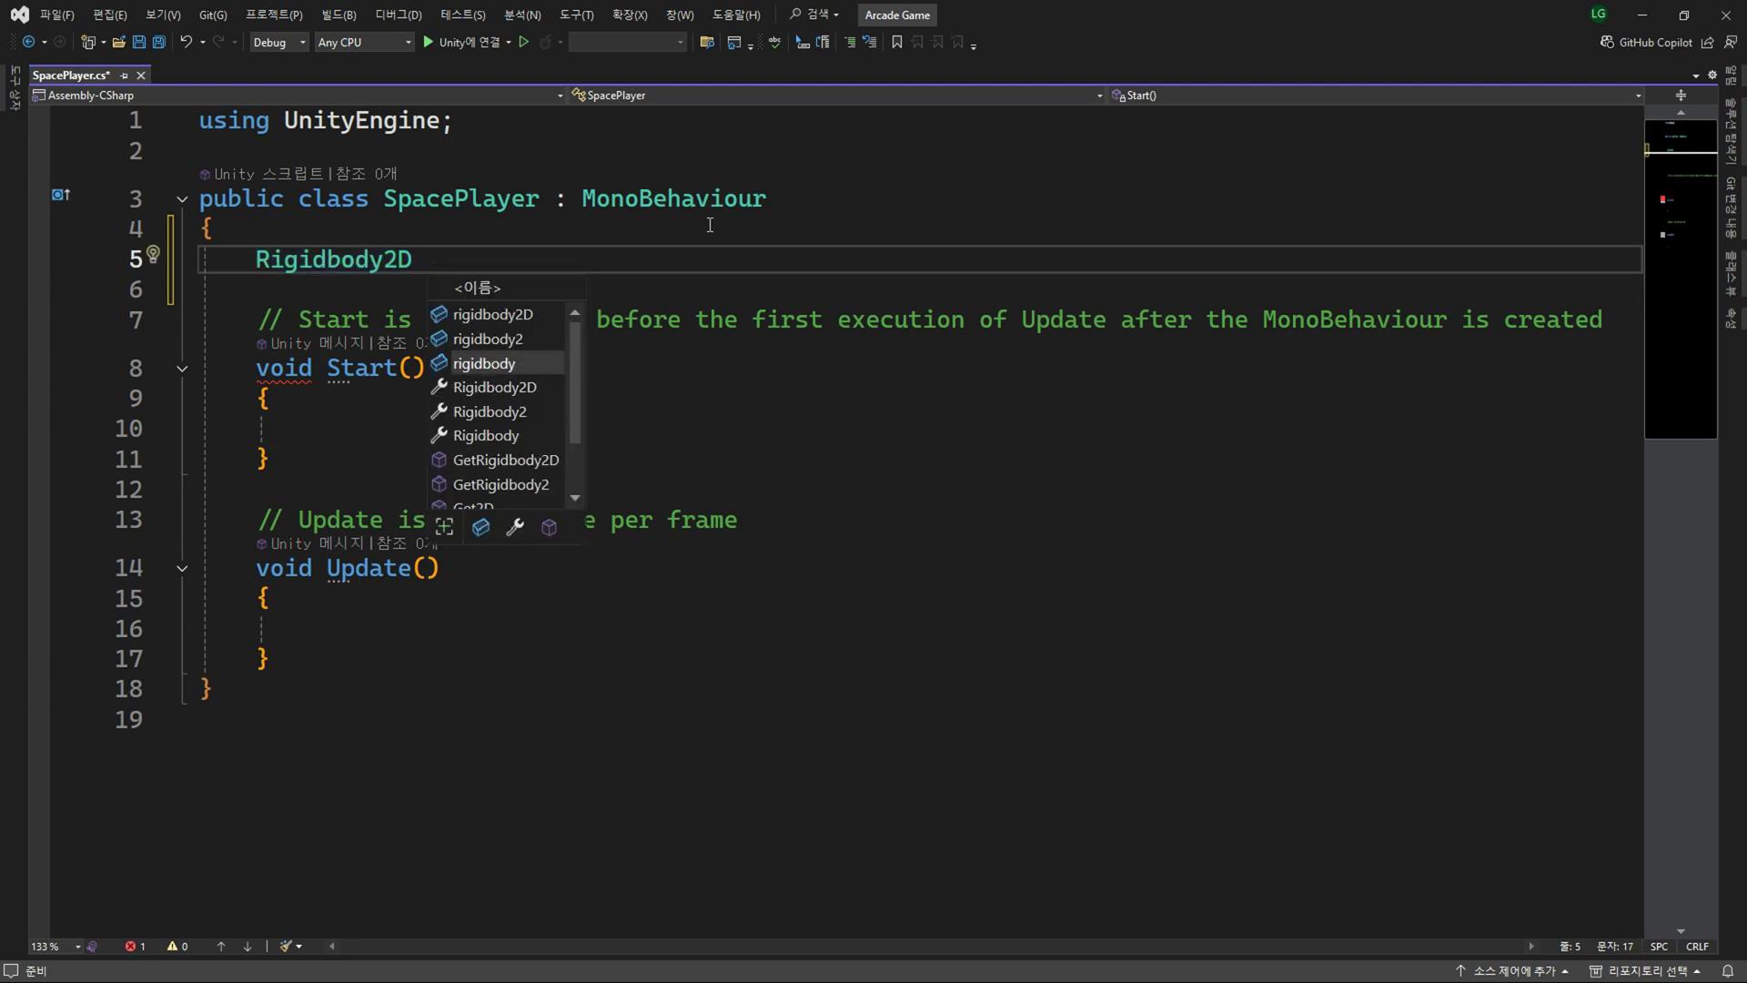
key("Up")
key("Up")
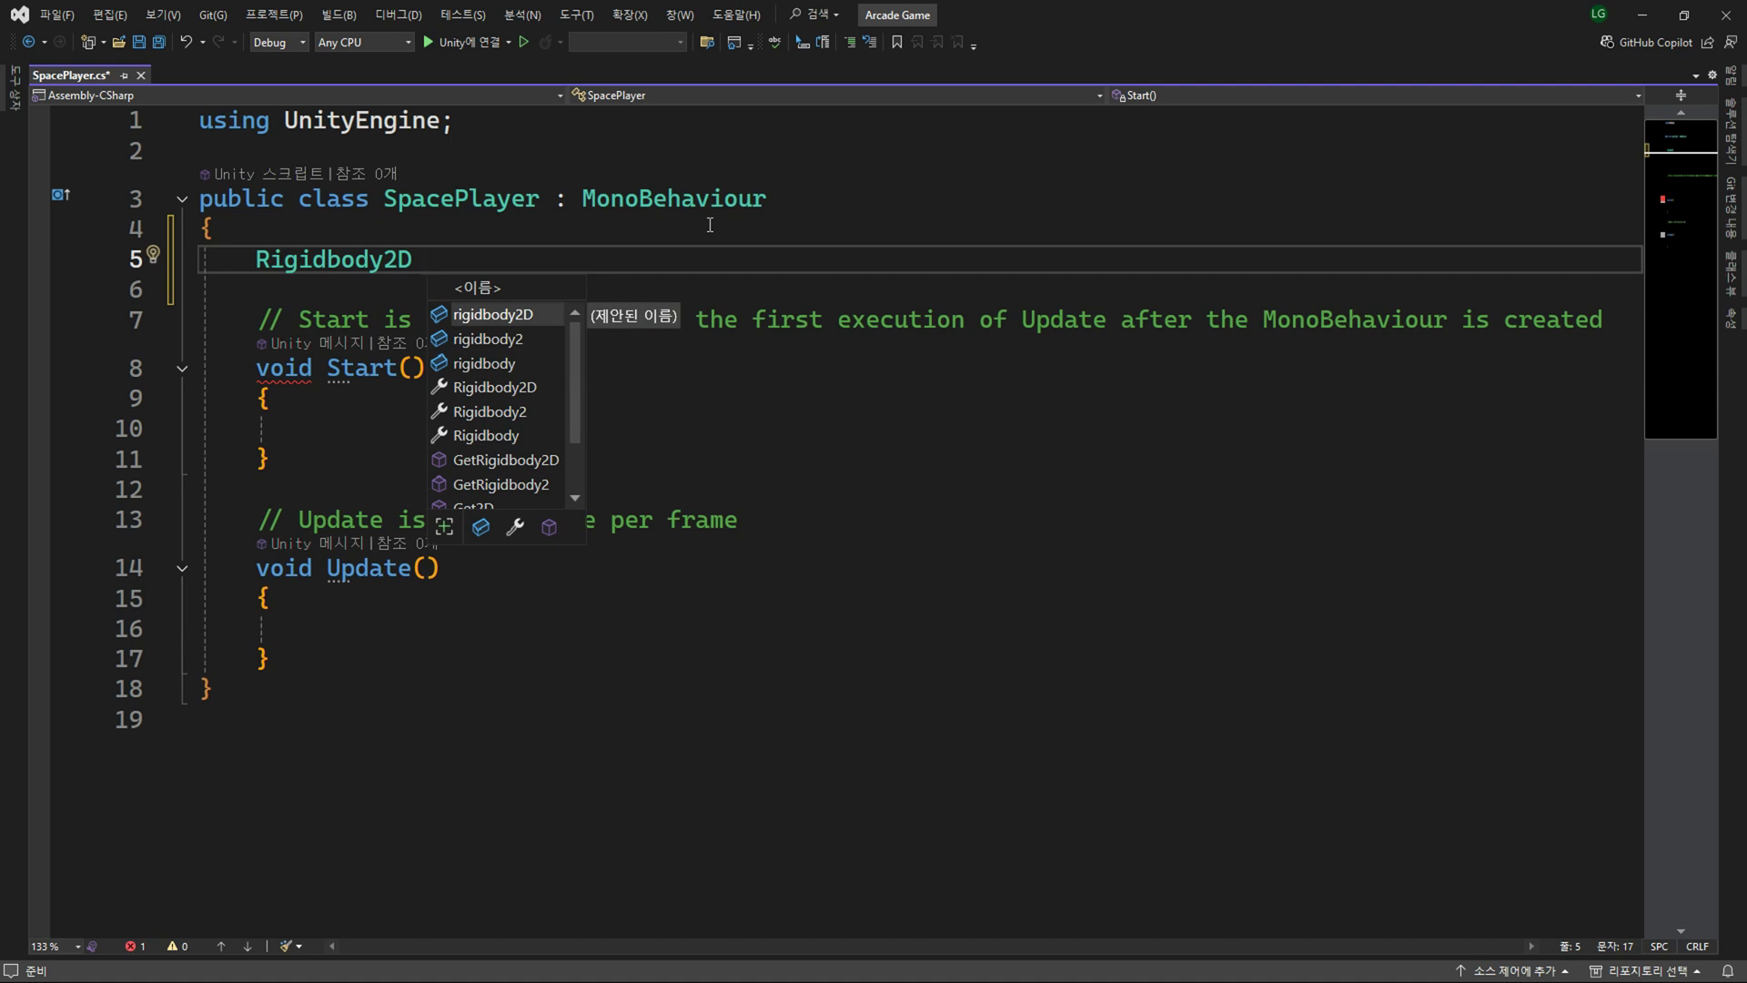
type("rb")
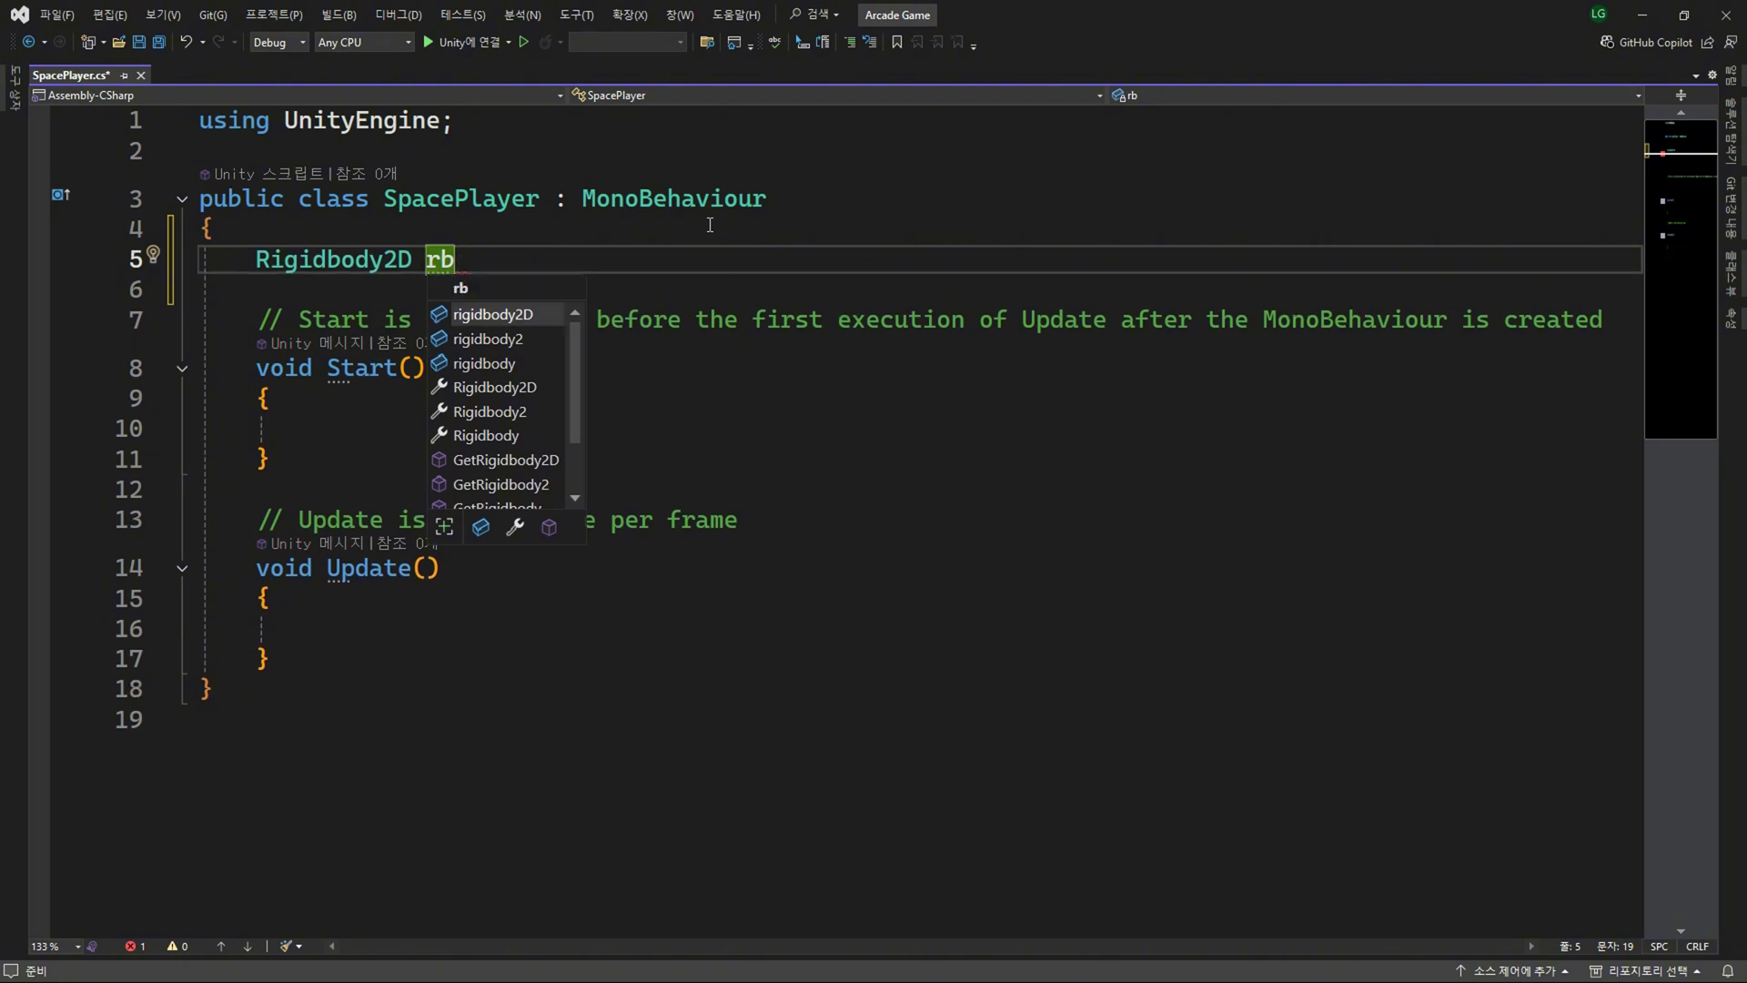
key("Tab")
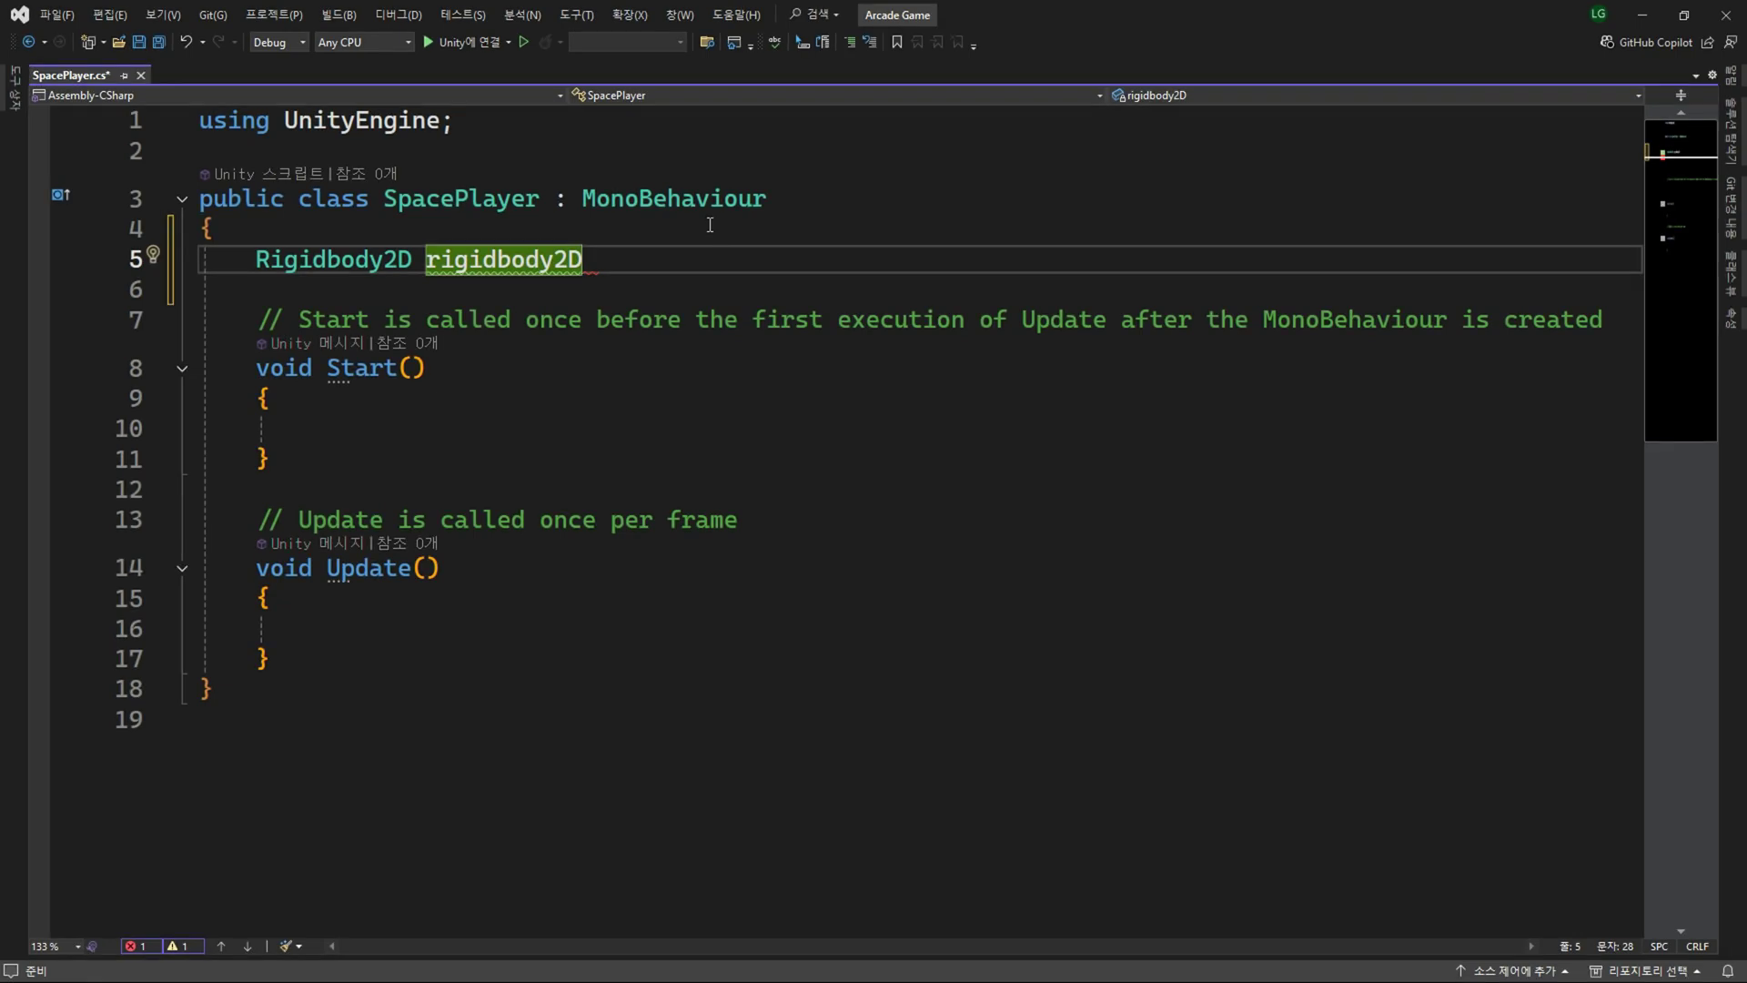
type(";")
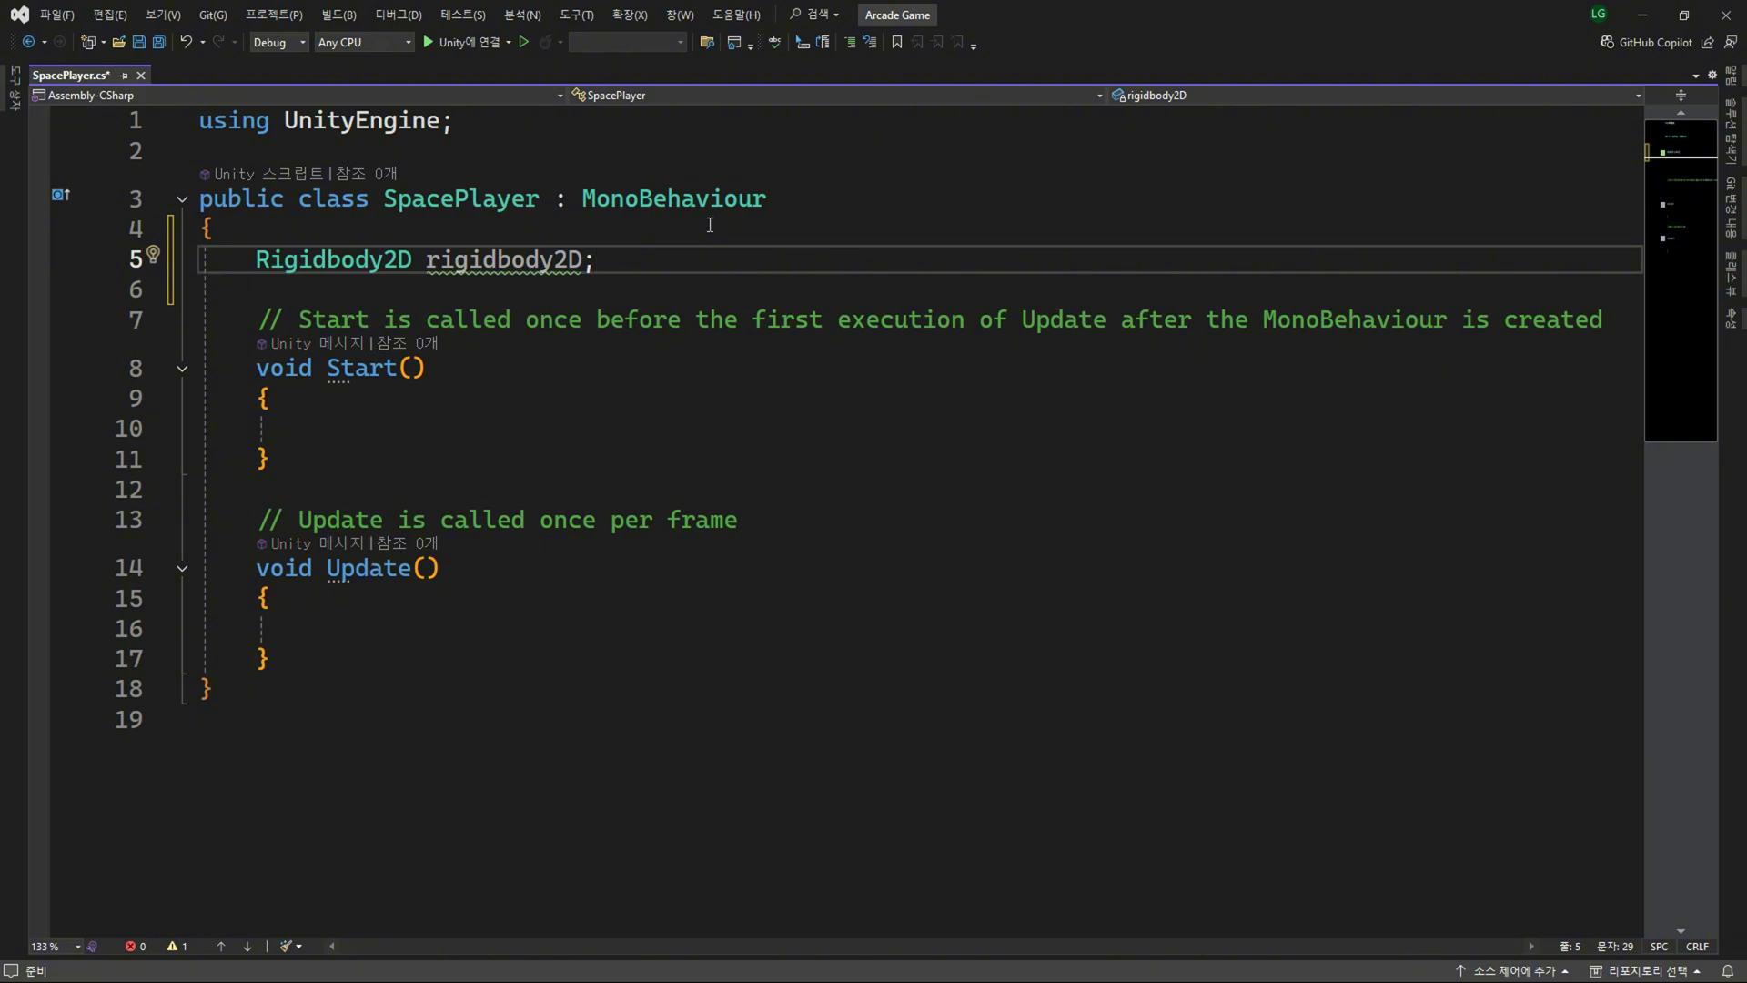
left_click(339, 368)
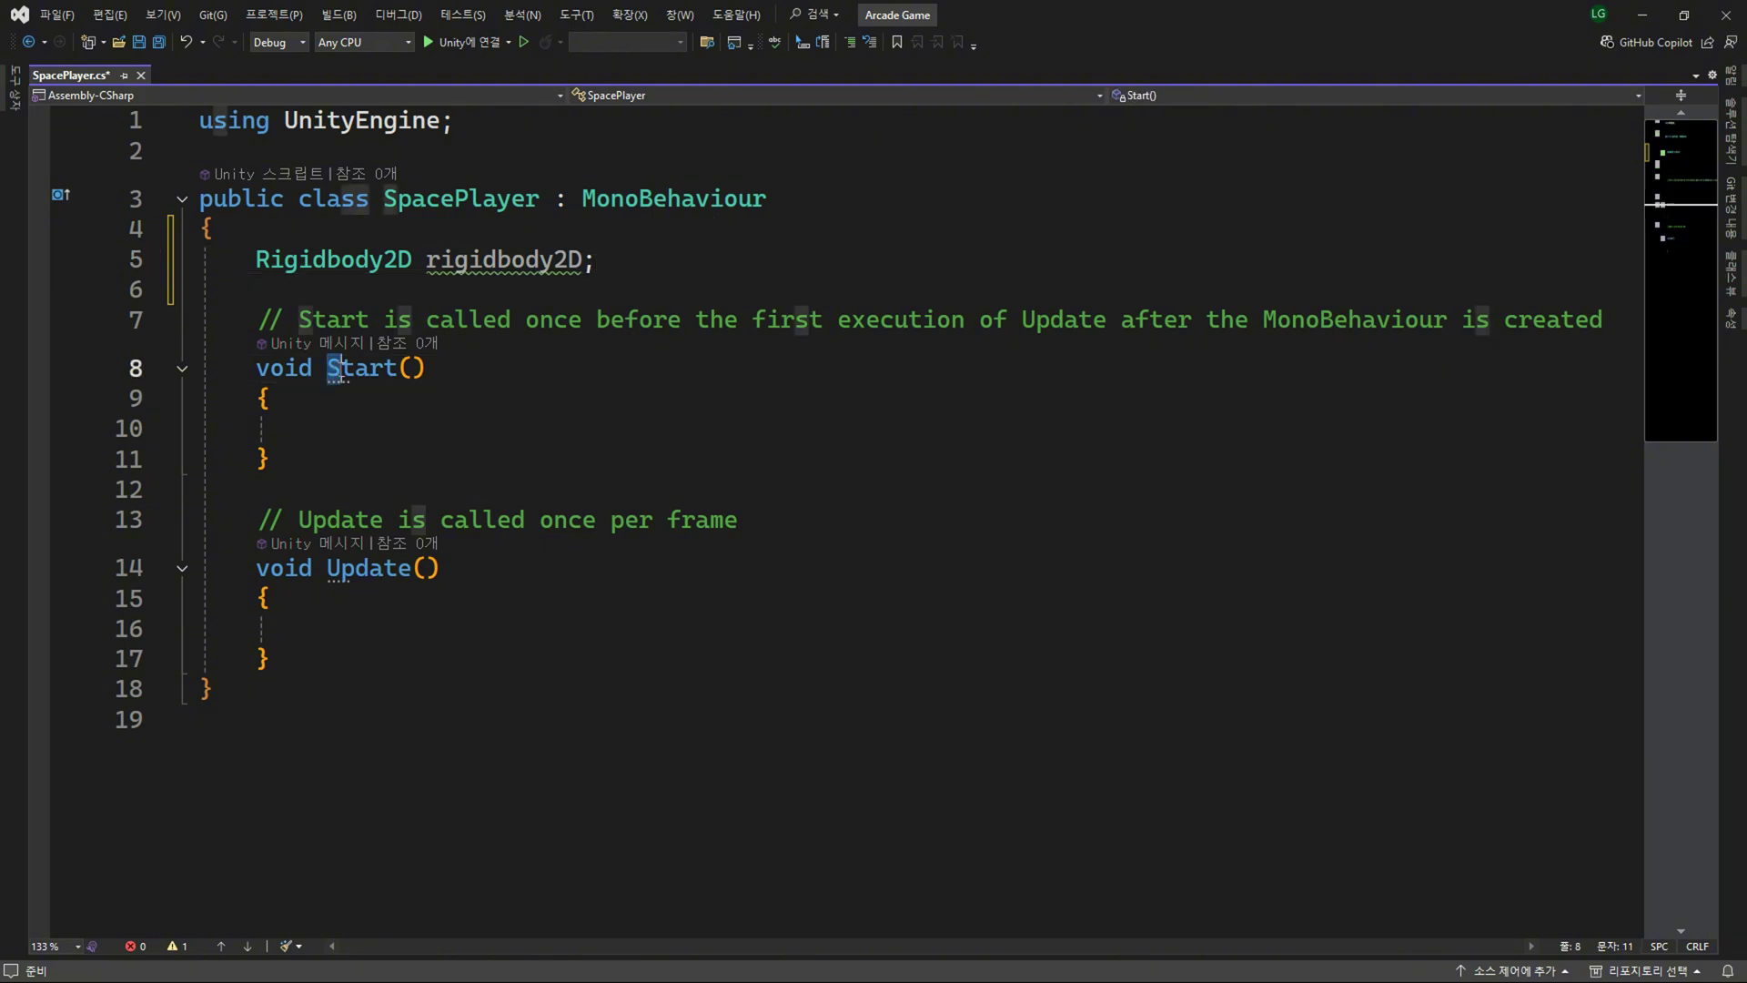
left_click(337, 570)
left_click(333, 601)
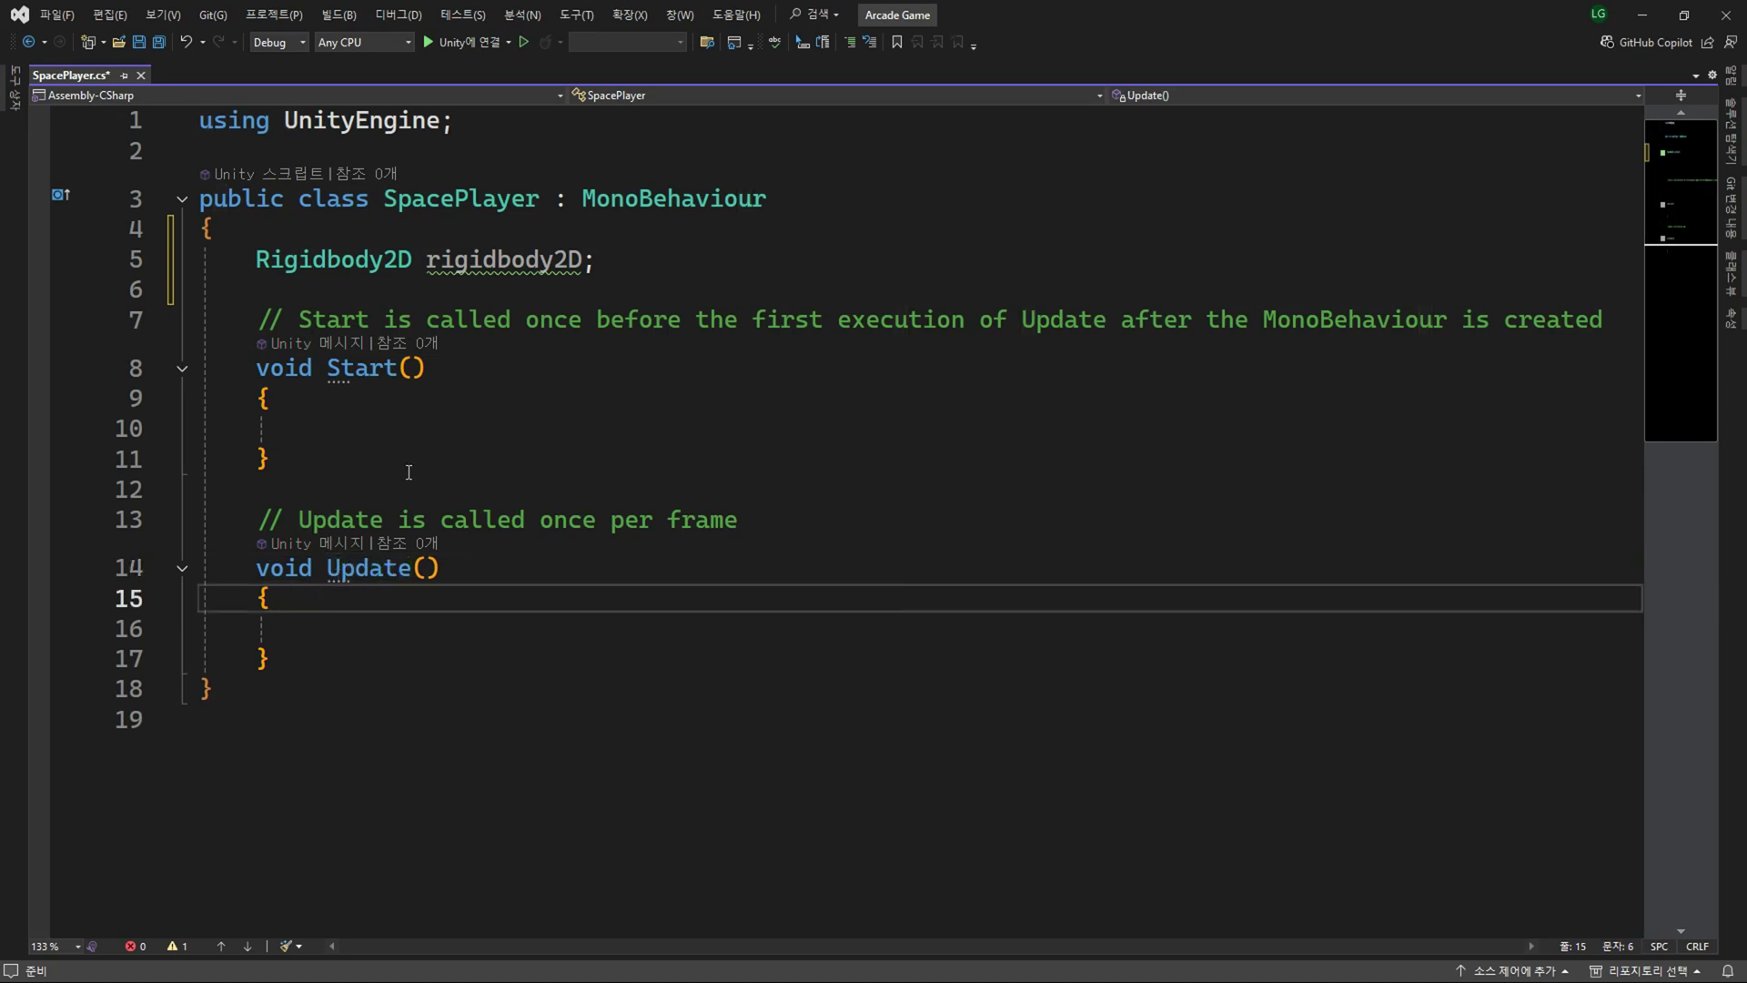
mouse_move(334, 368)
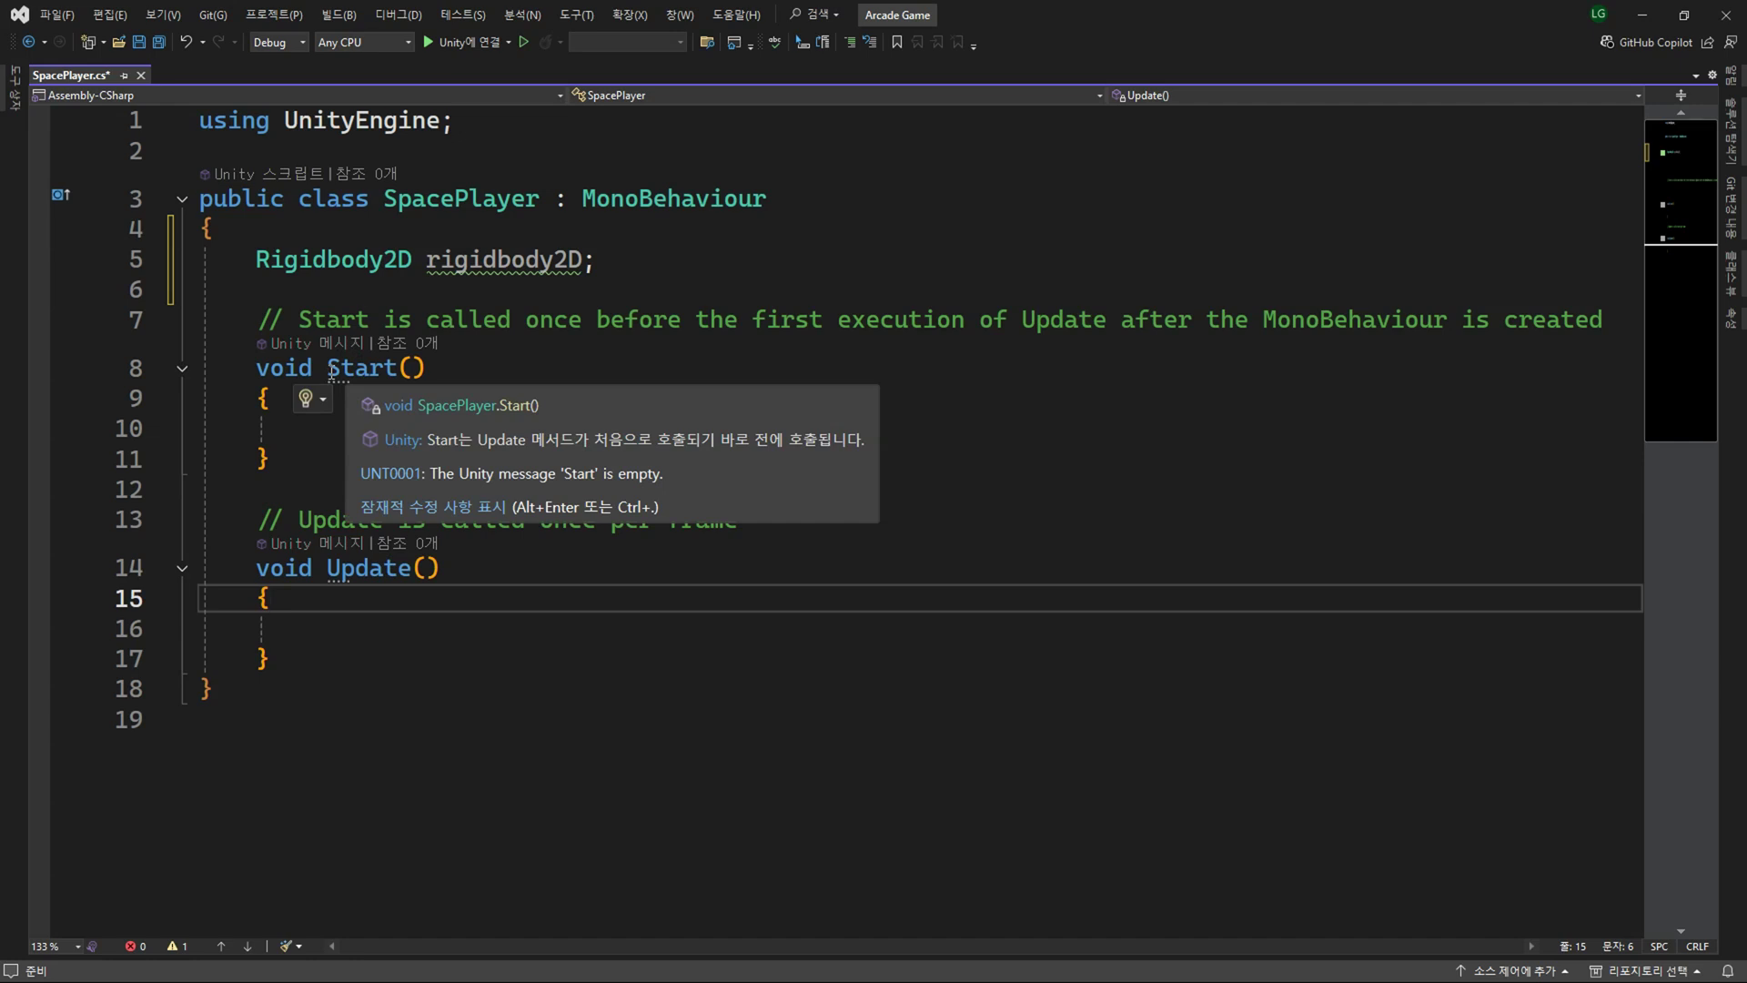
key("Up")
key("Up")
key("Up")
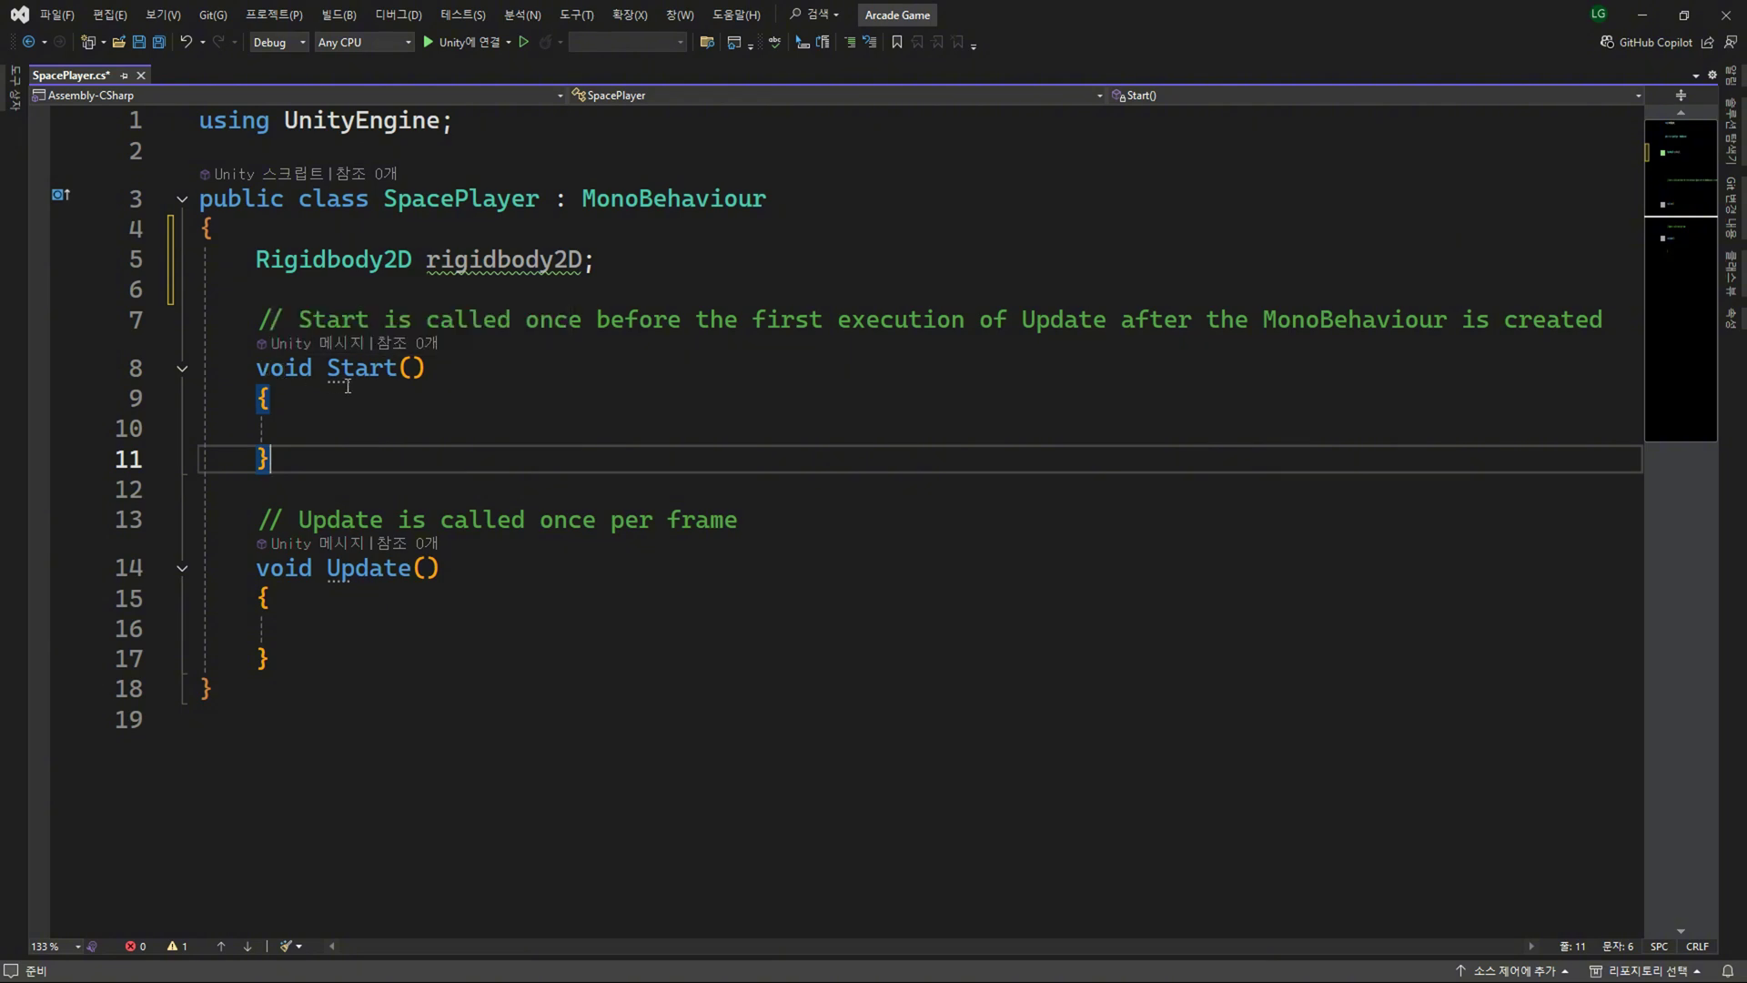
left_click(632, 262)
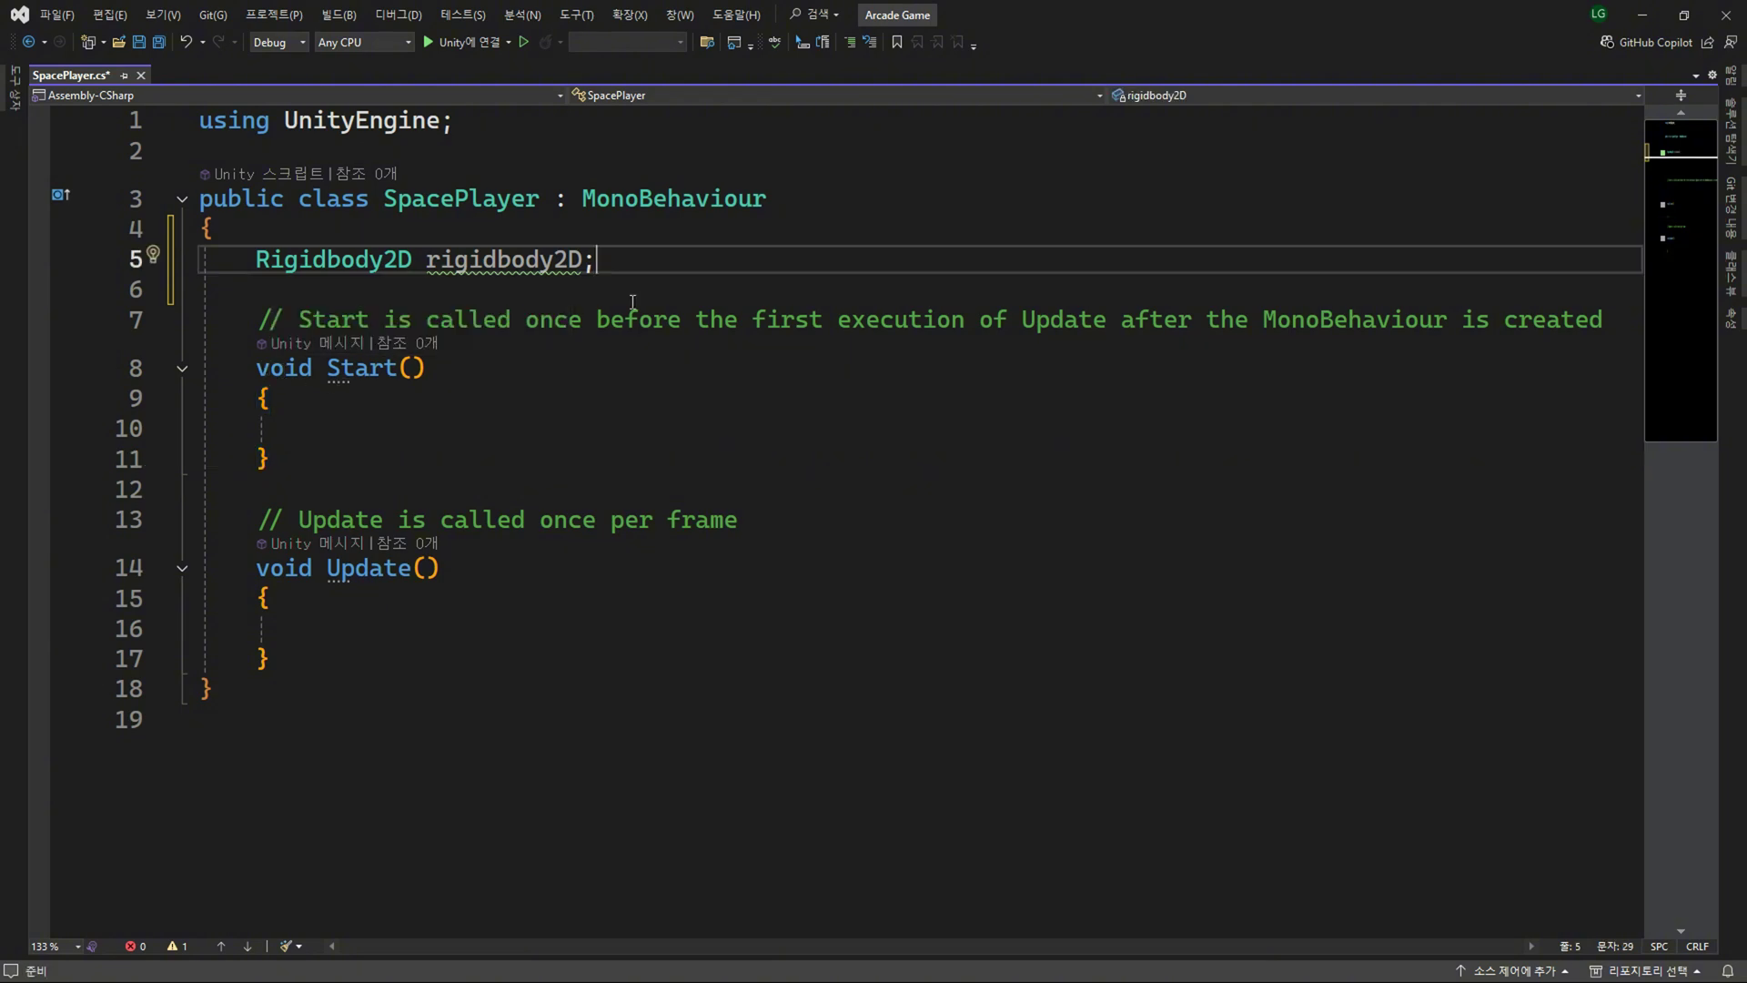
left_click(465, 422)
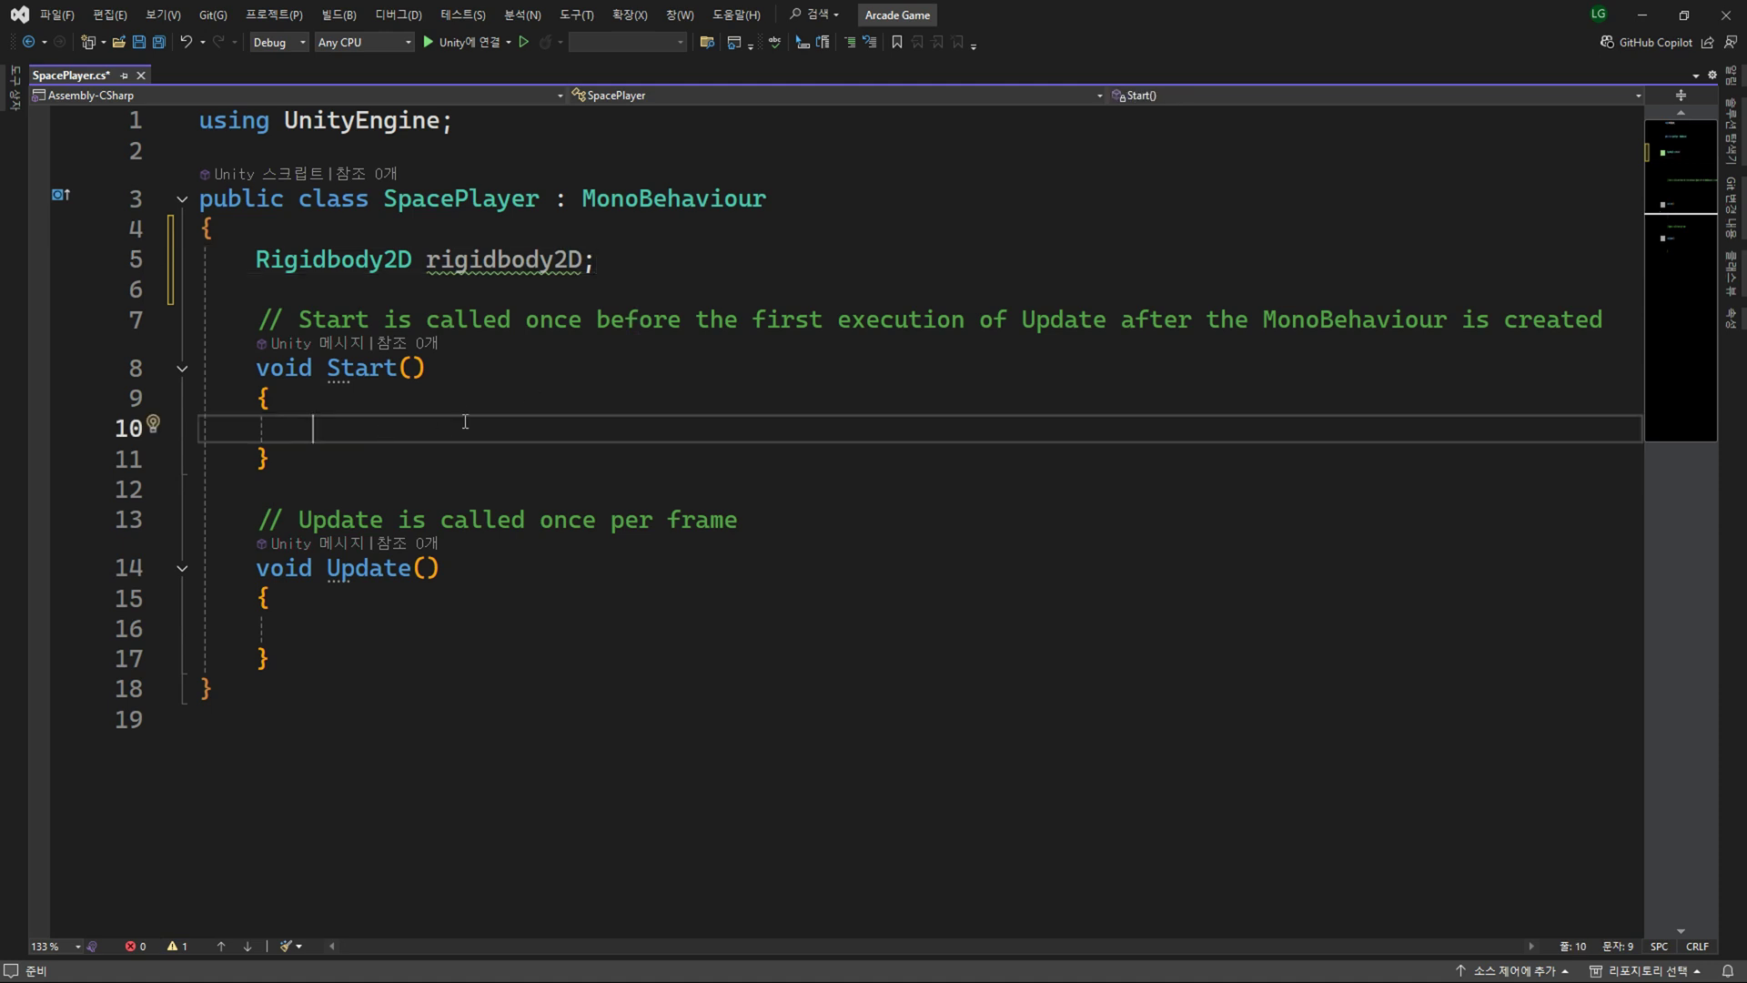
Write 'rigidbody2D = GetComponent<Rigidbody2D>();' on line 10 inside Start.
type("ri")
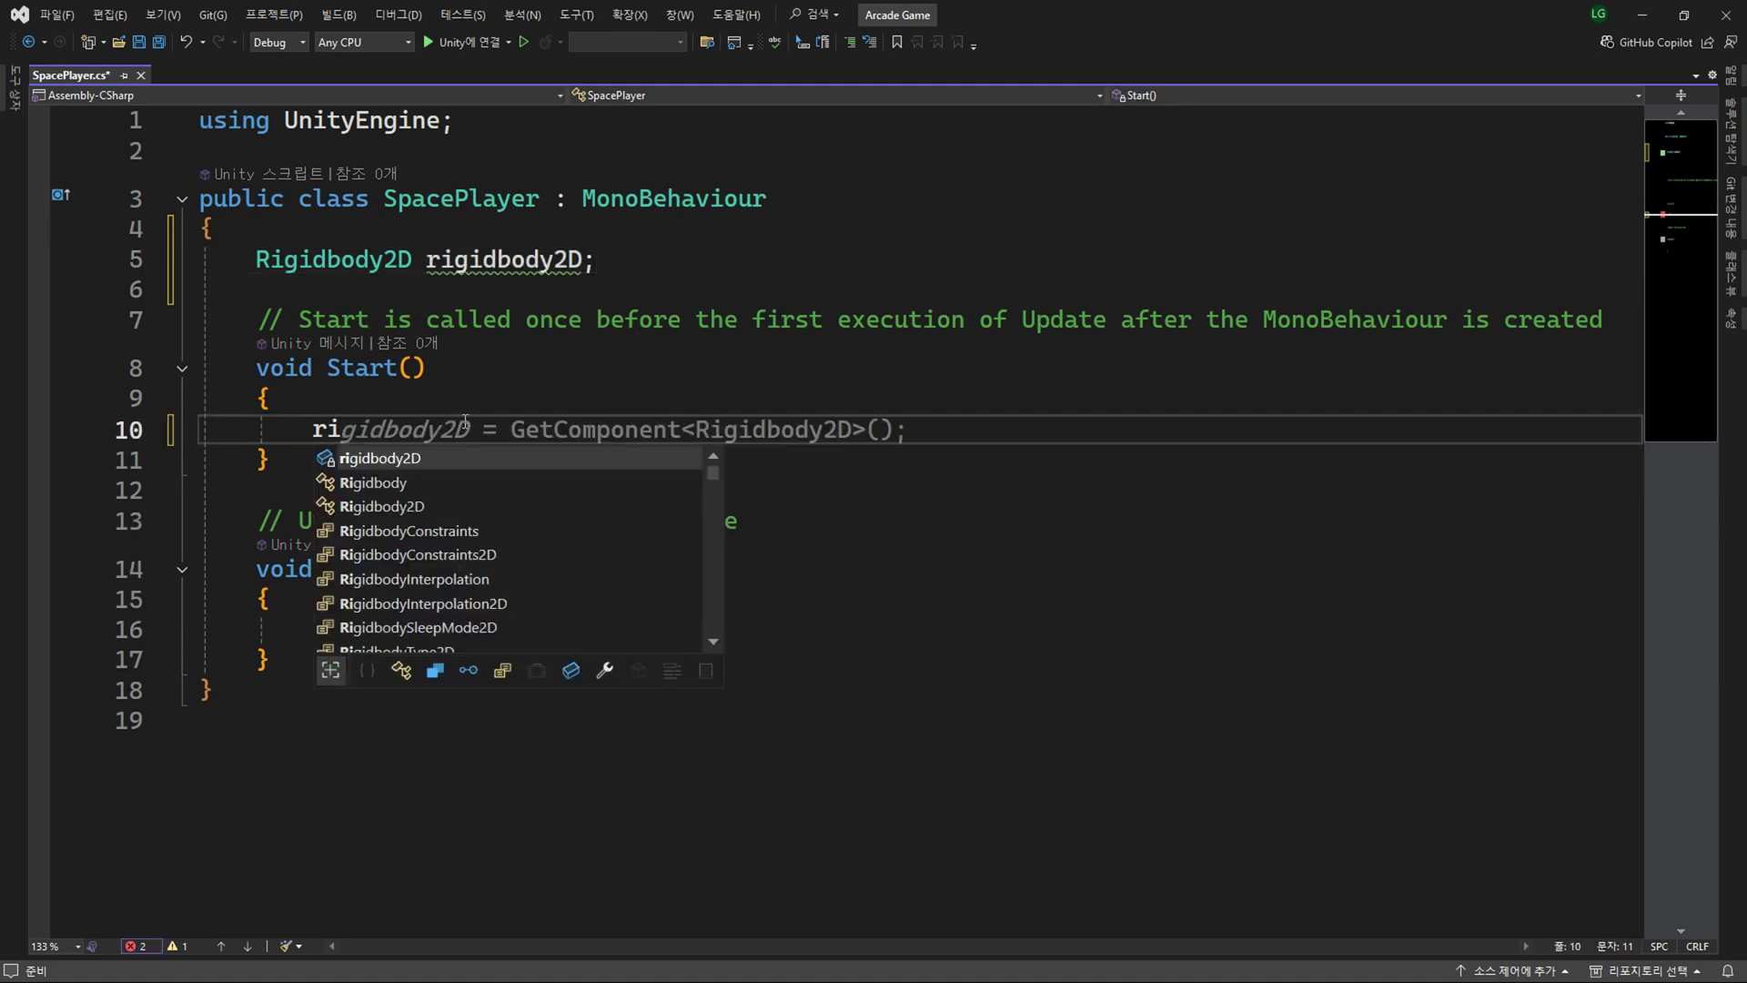
key("Tab")
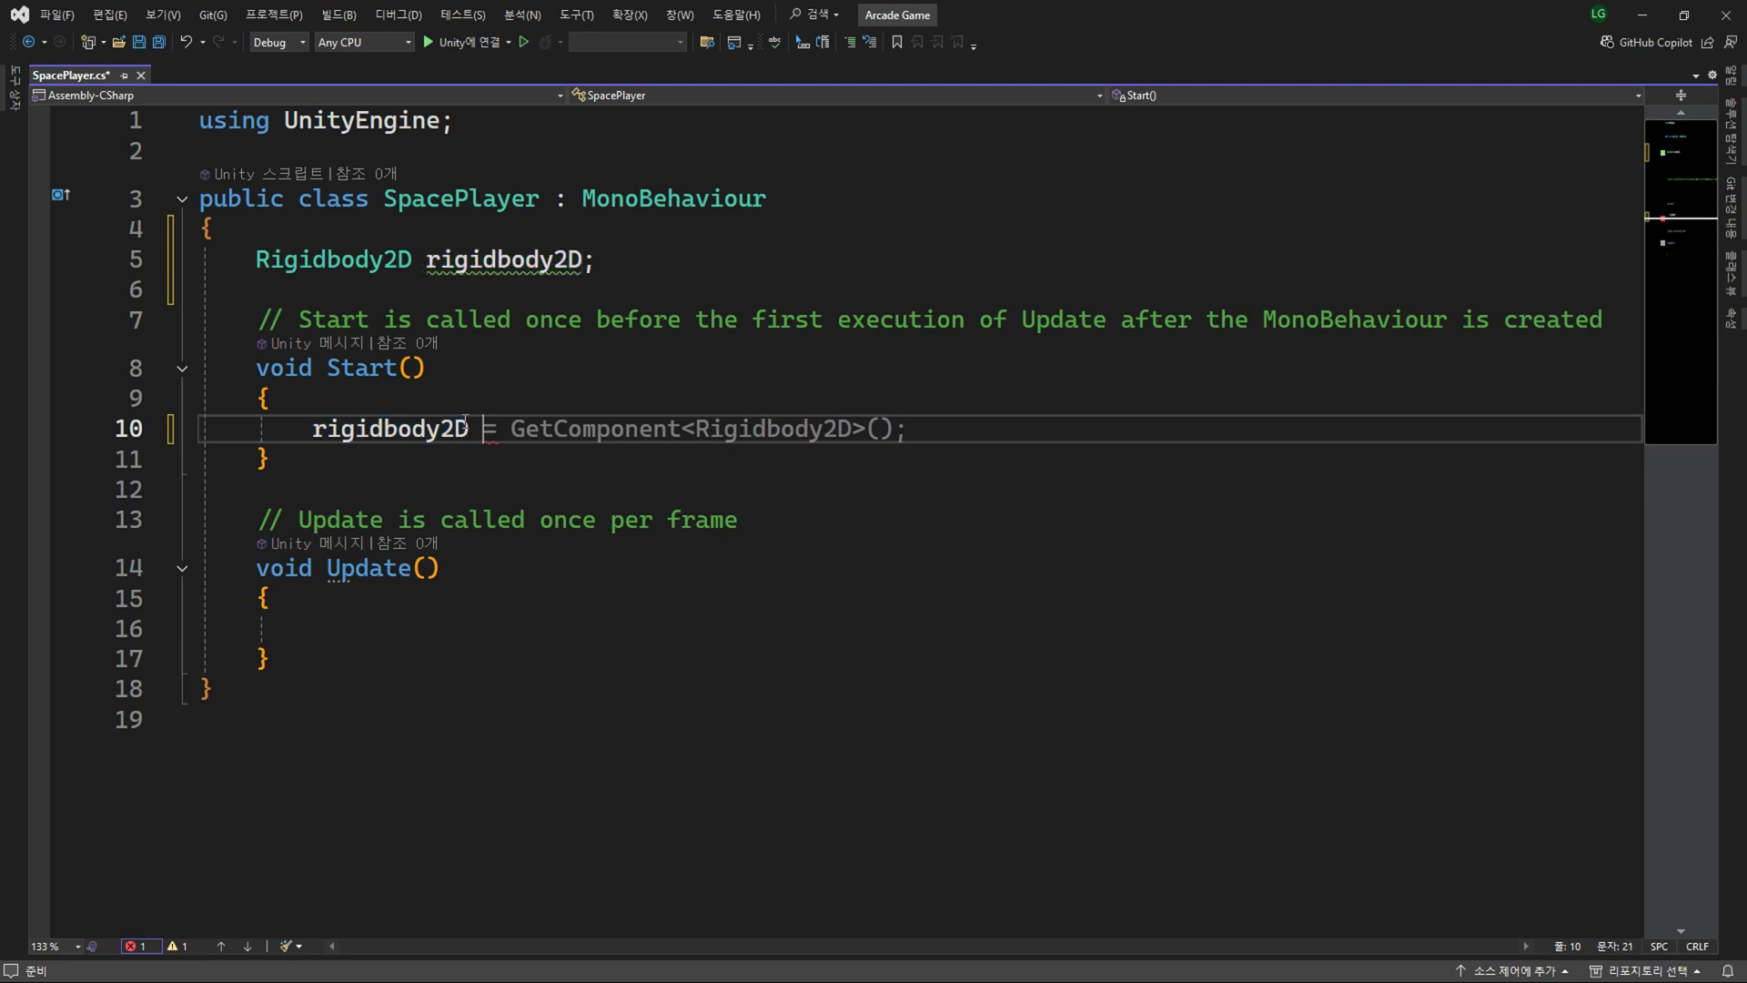
key("Tab")
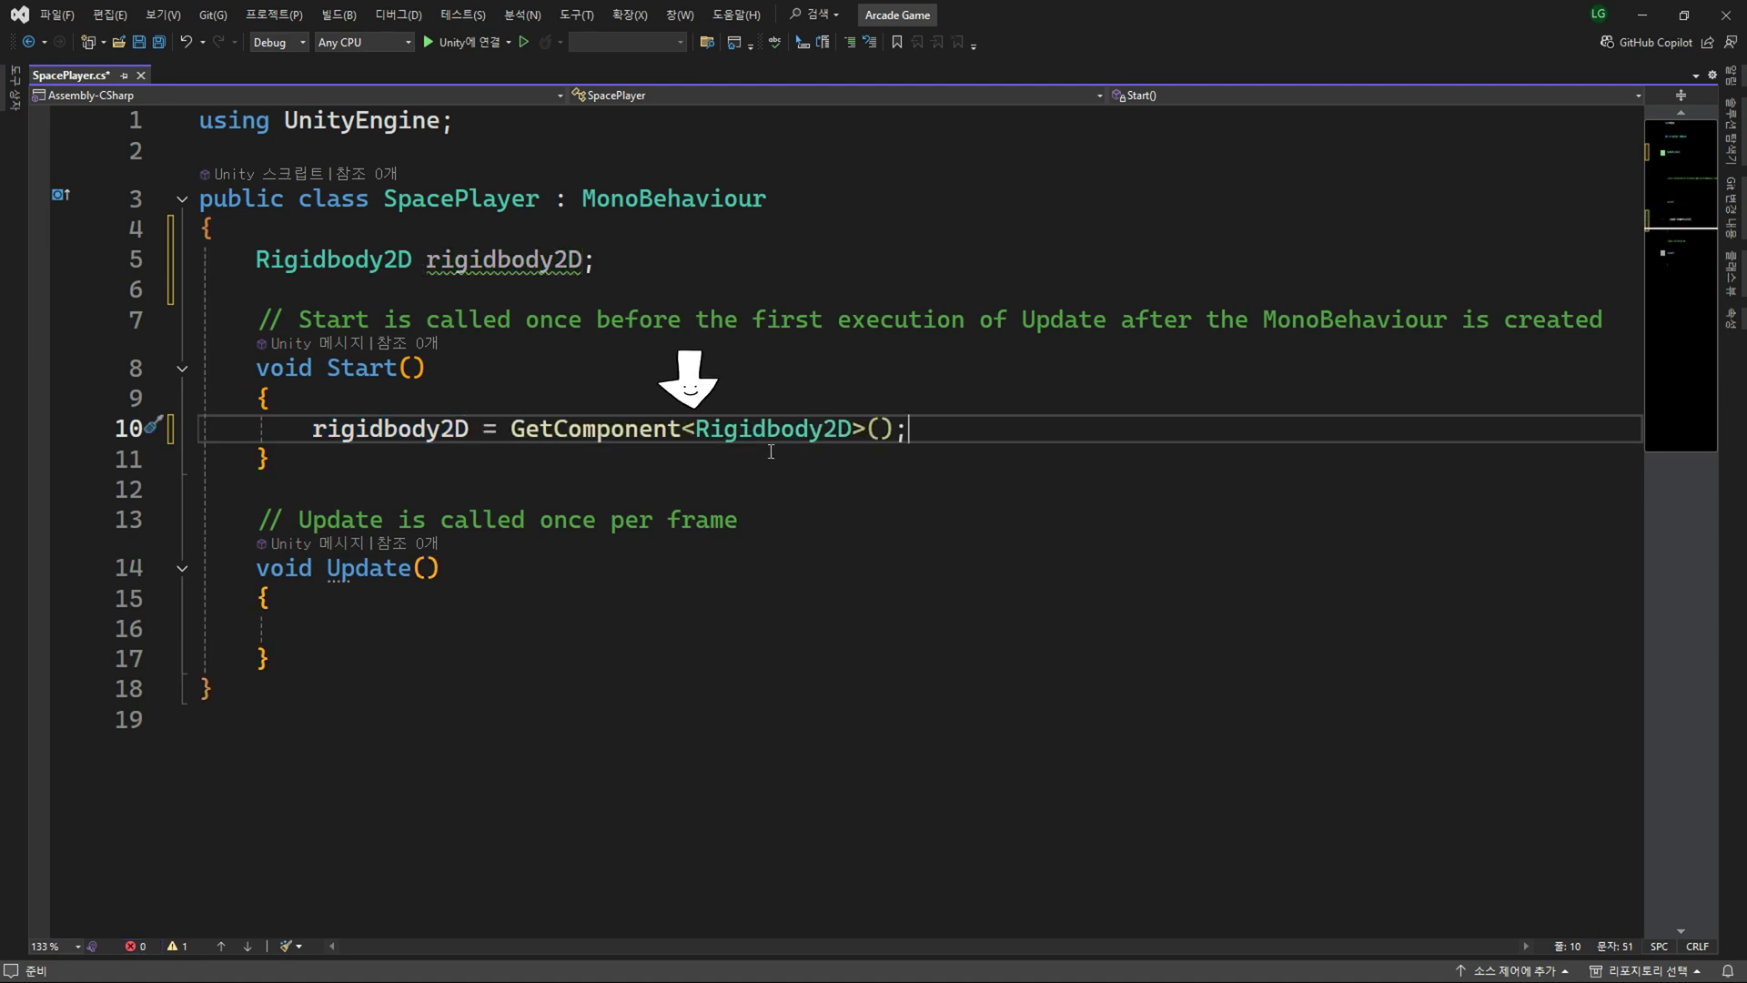
Inspect the references and descriptions of Rigidbody2D and GetComponent on line 10.
left_click(826, 428)
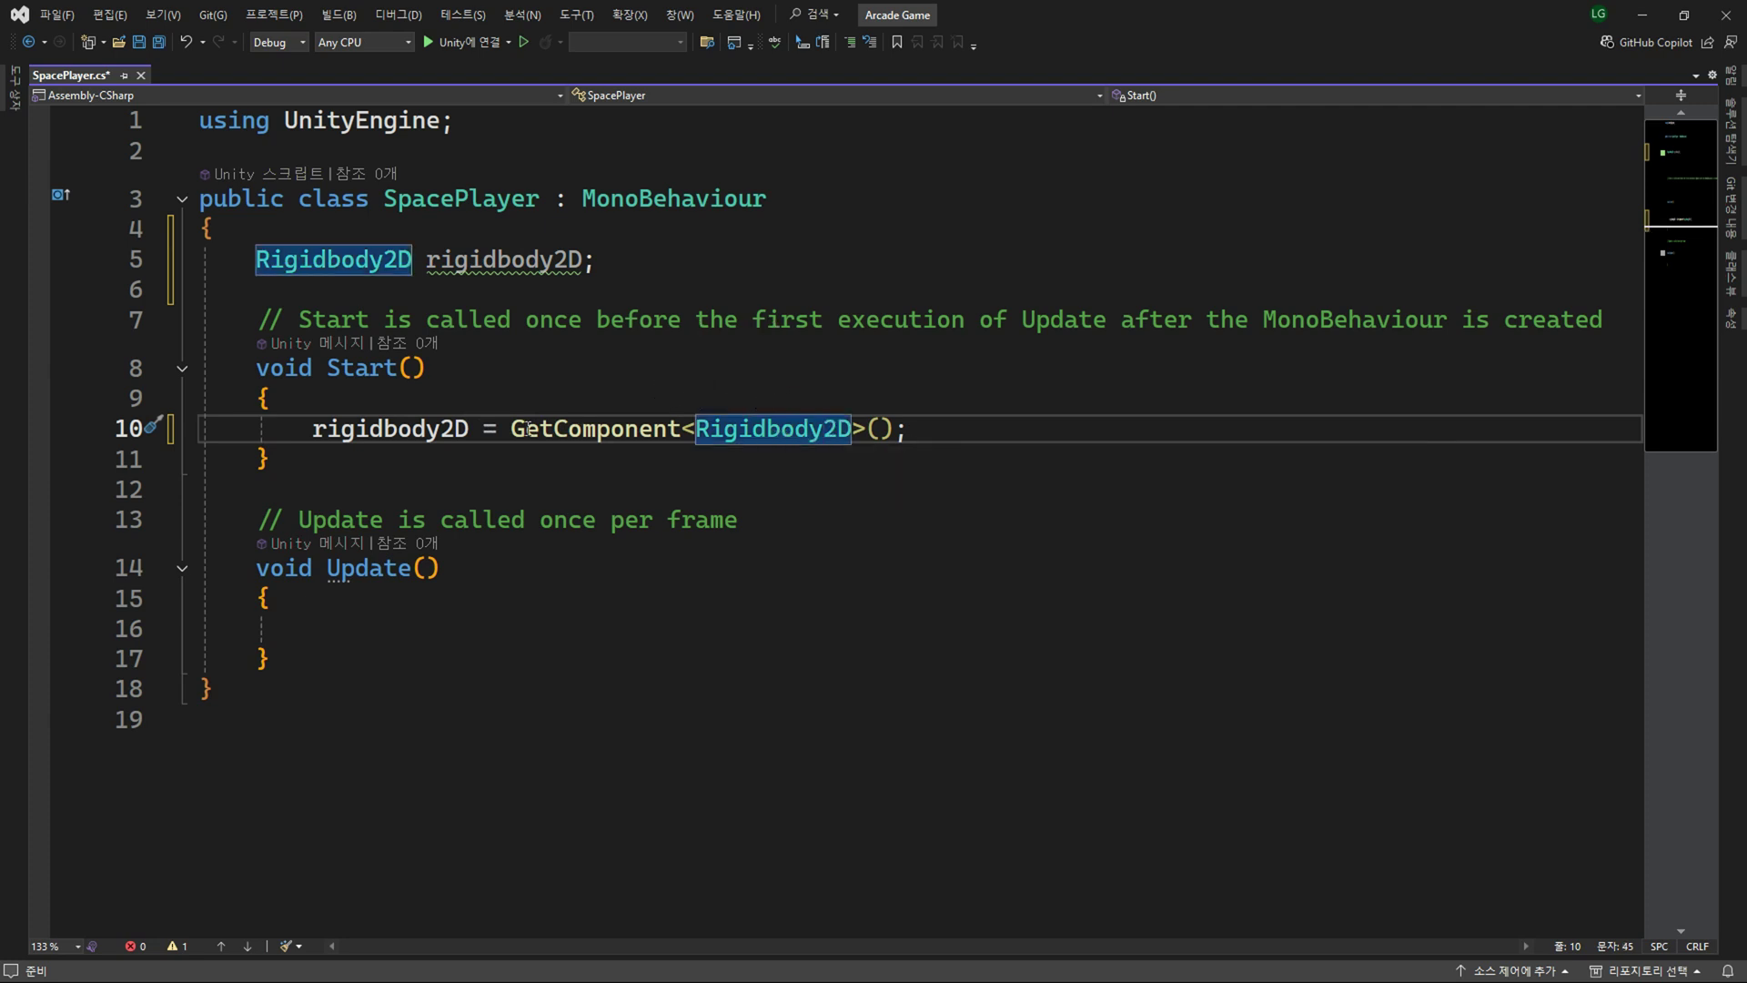
left_click_drag(511, 428, 683, 429)
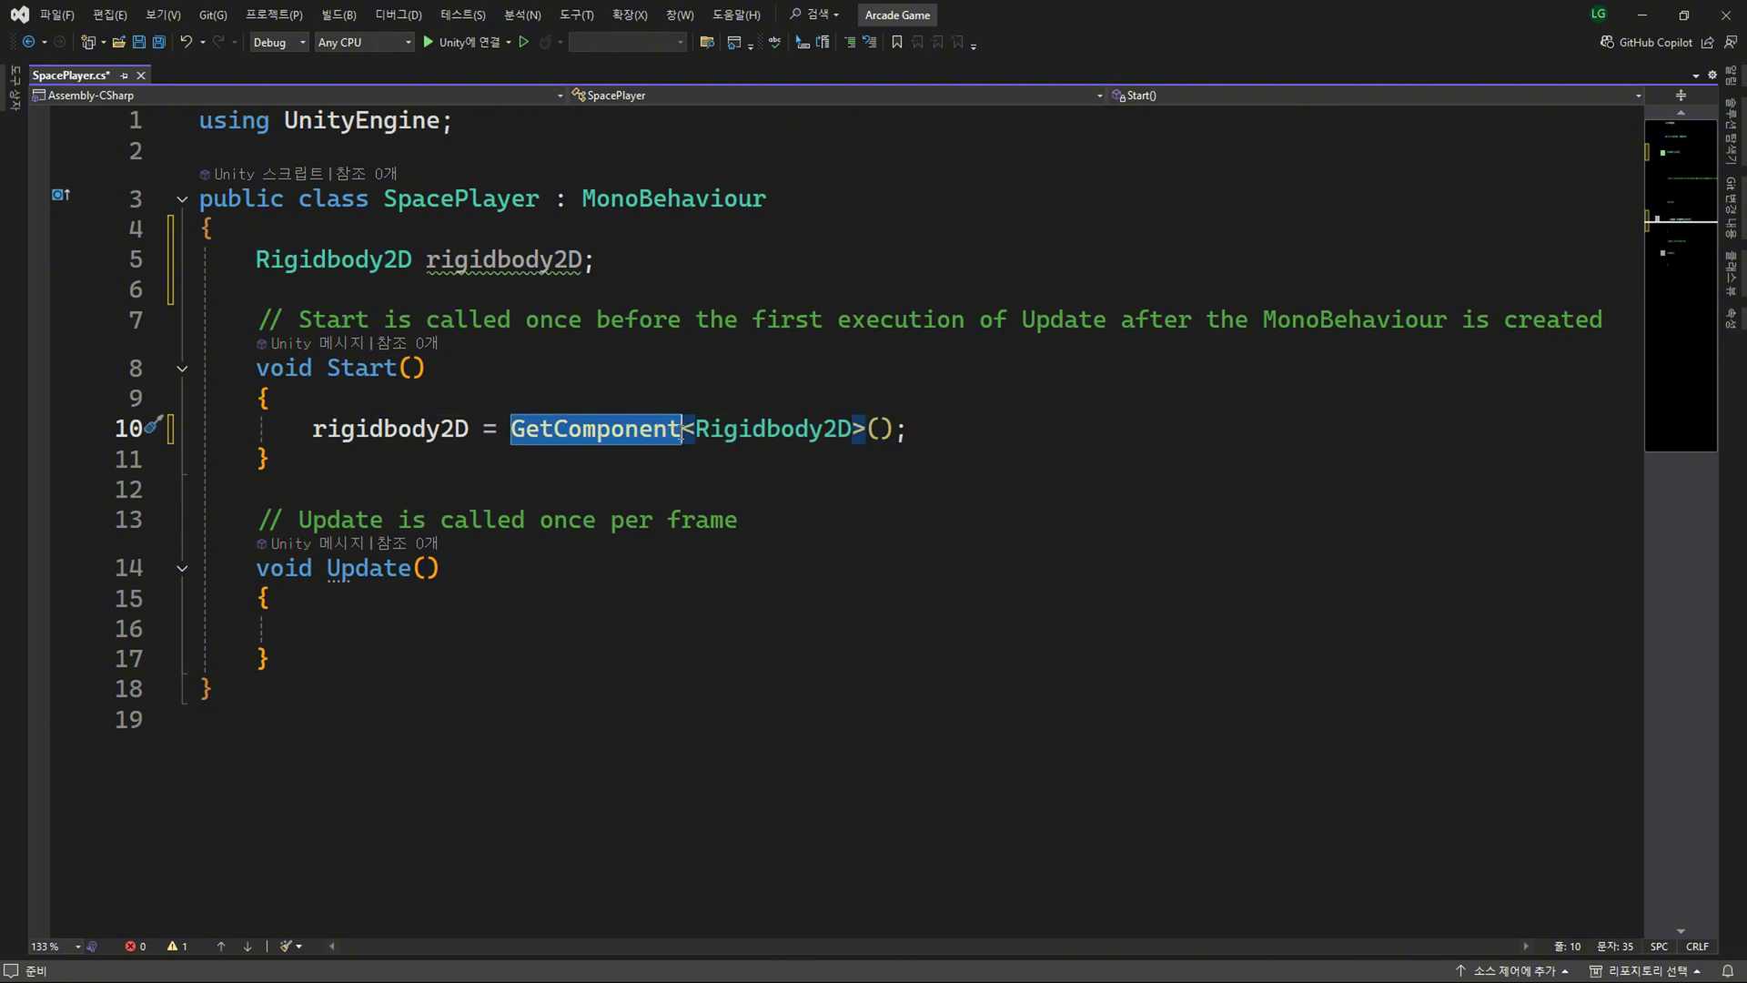
left_click(695, 429)
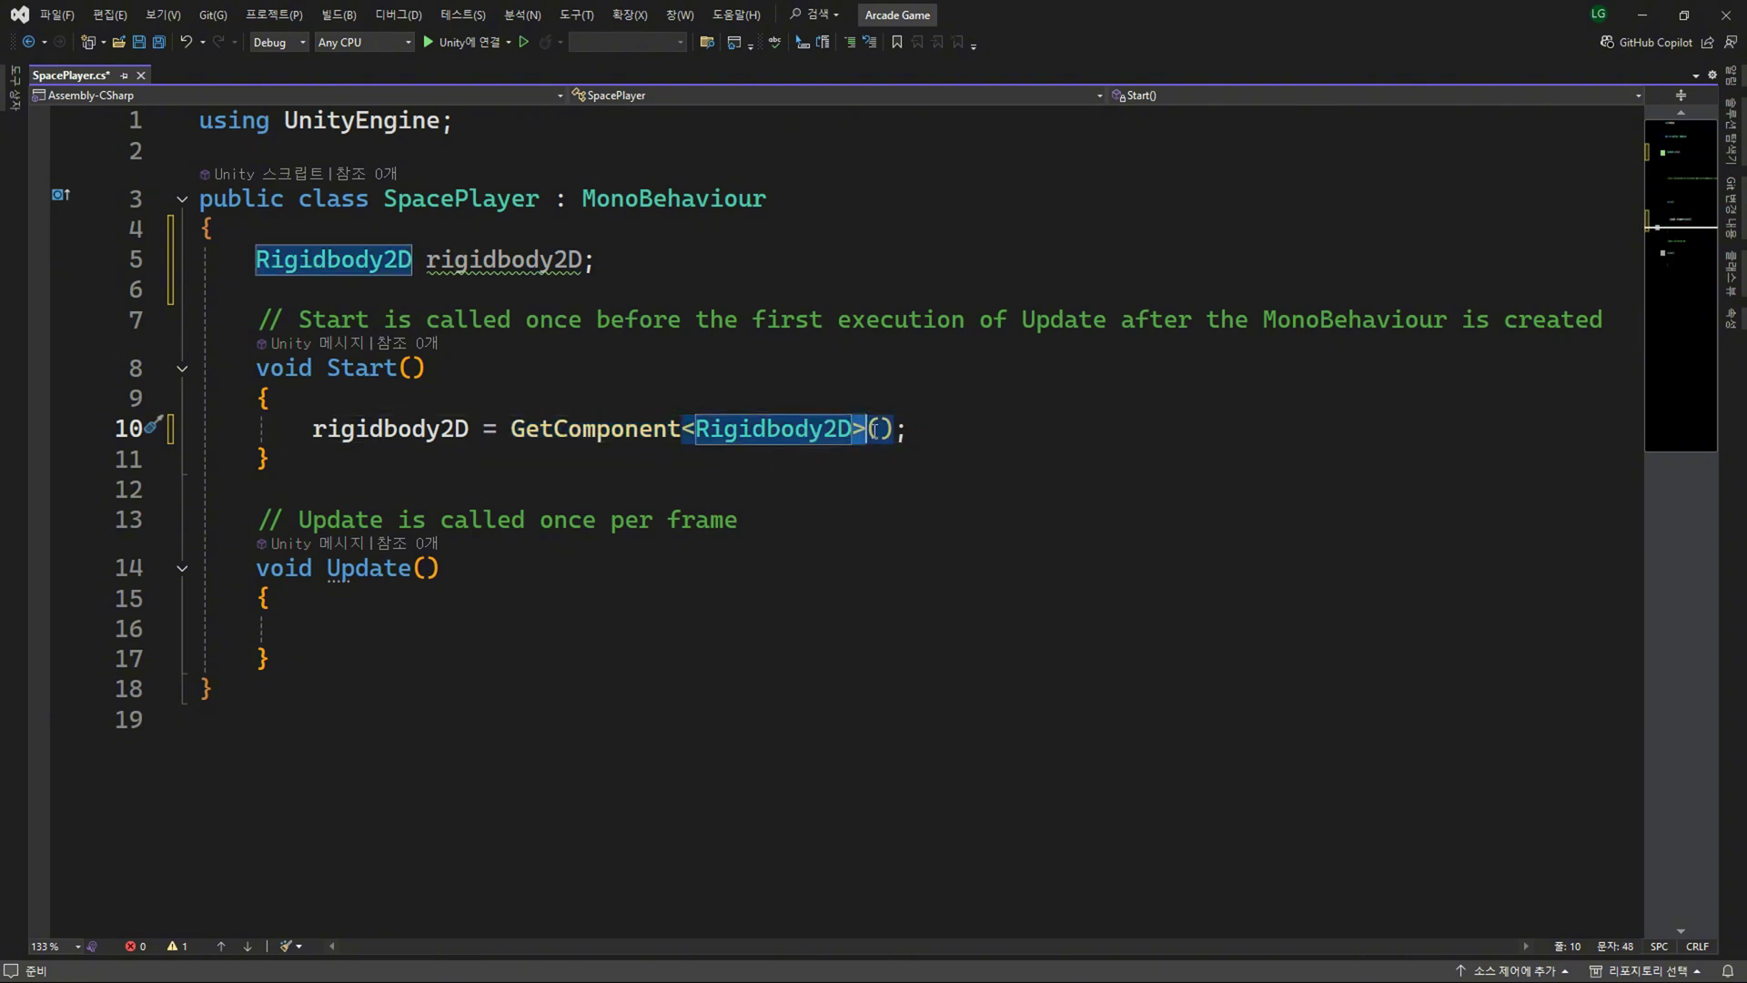
left_click(795, 428)
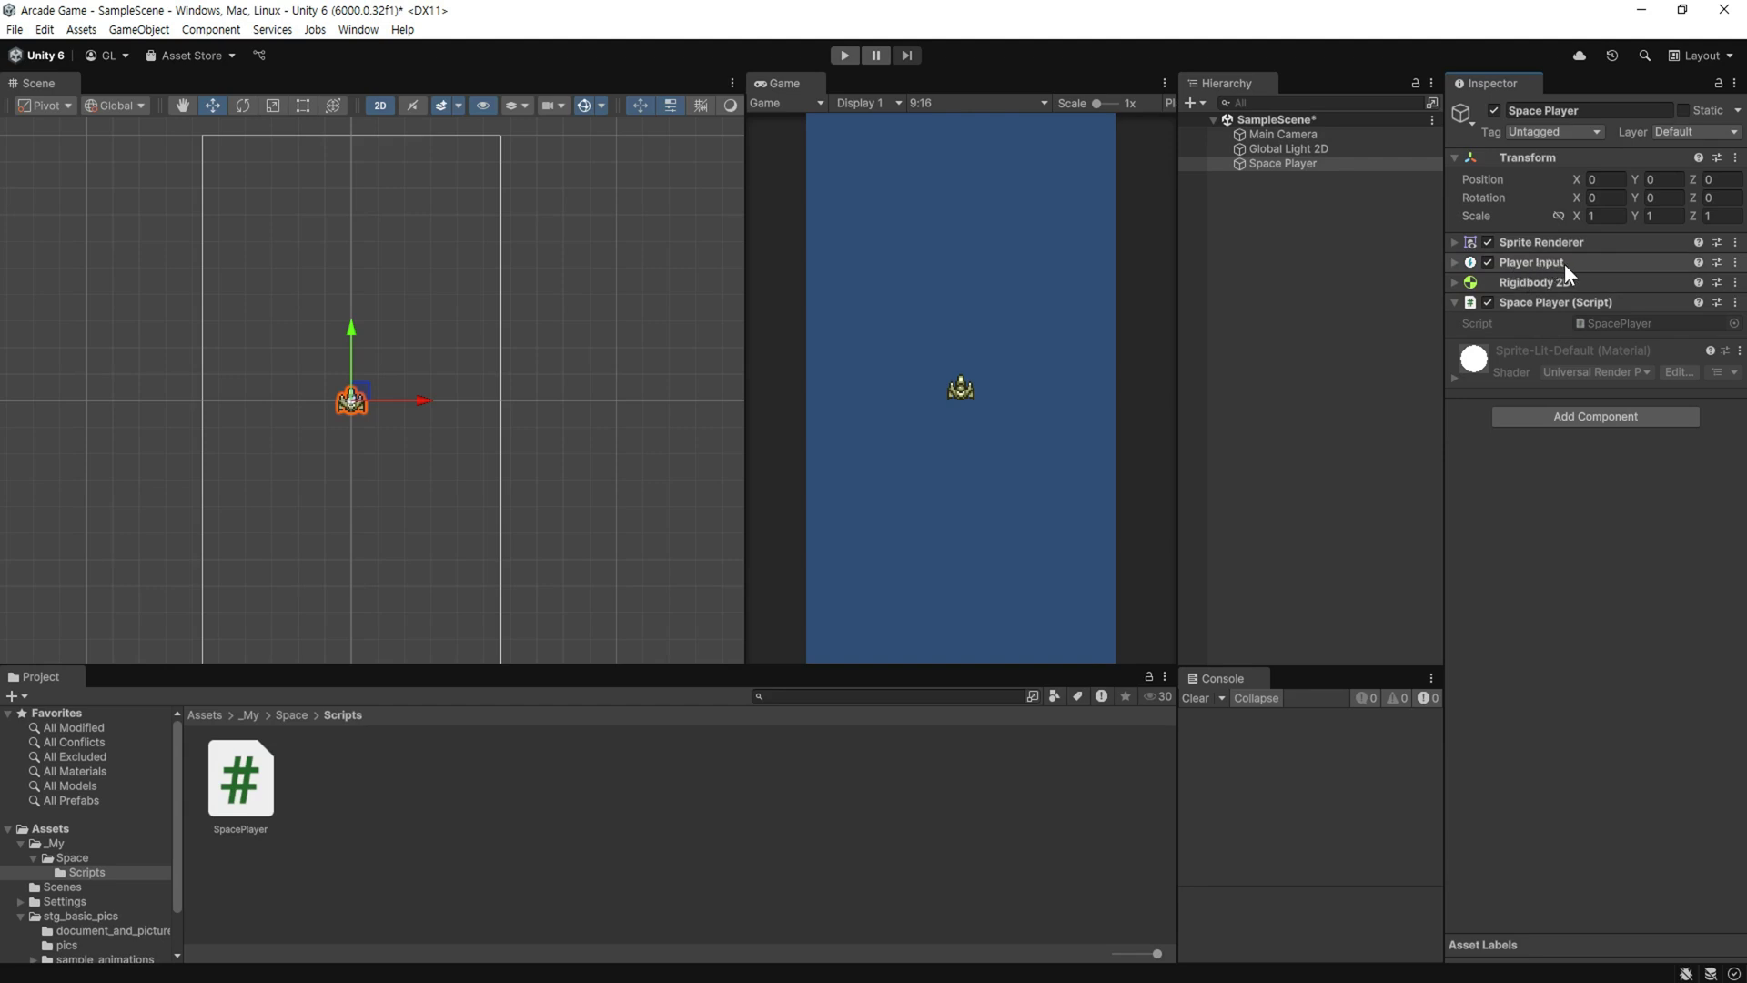
Expand Space Player's Player Input component to review its settings, then collapse it.
left_click(1530, 263)
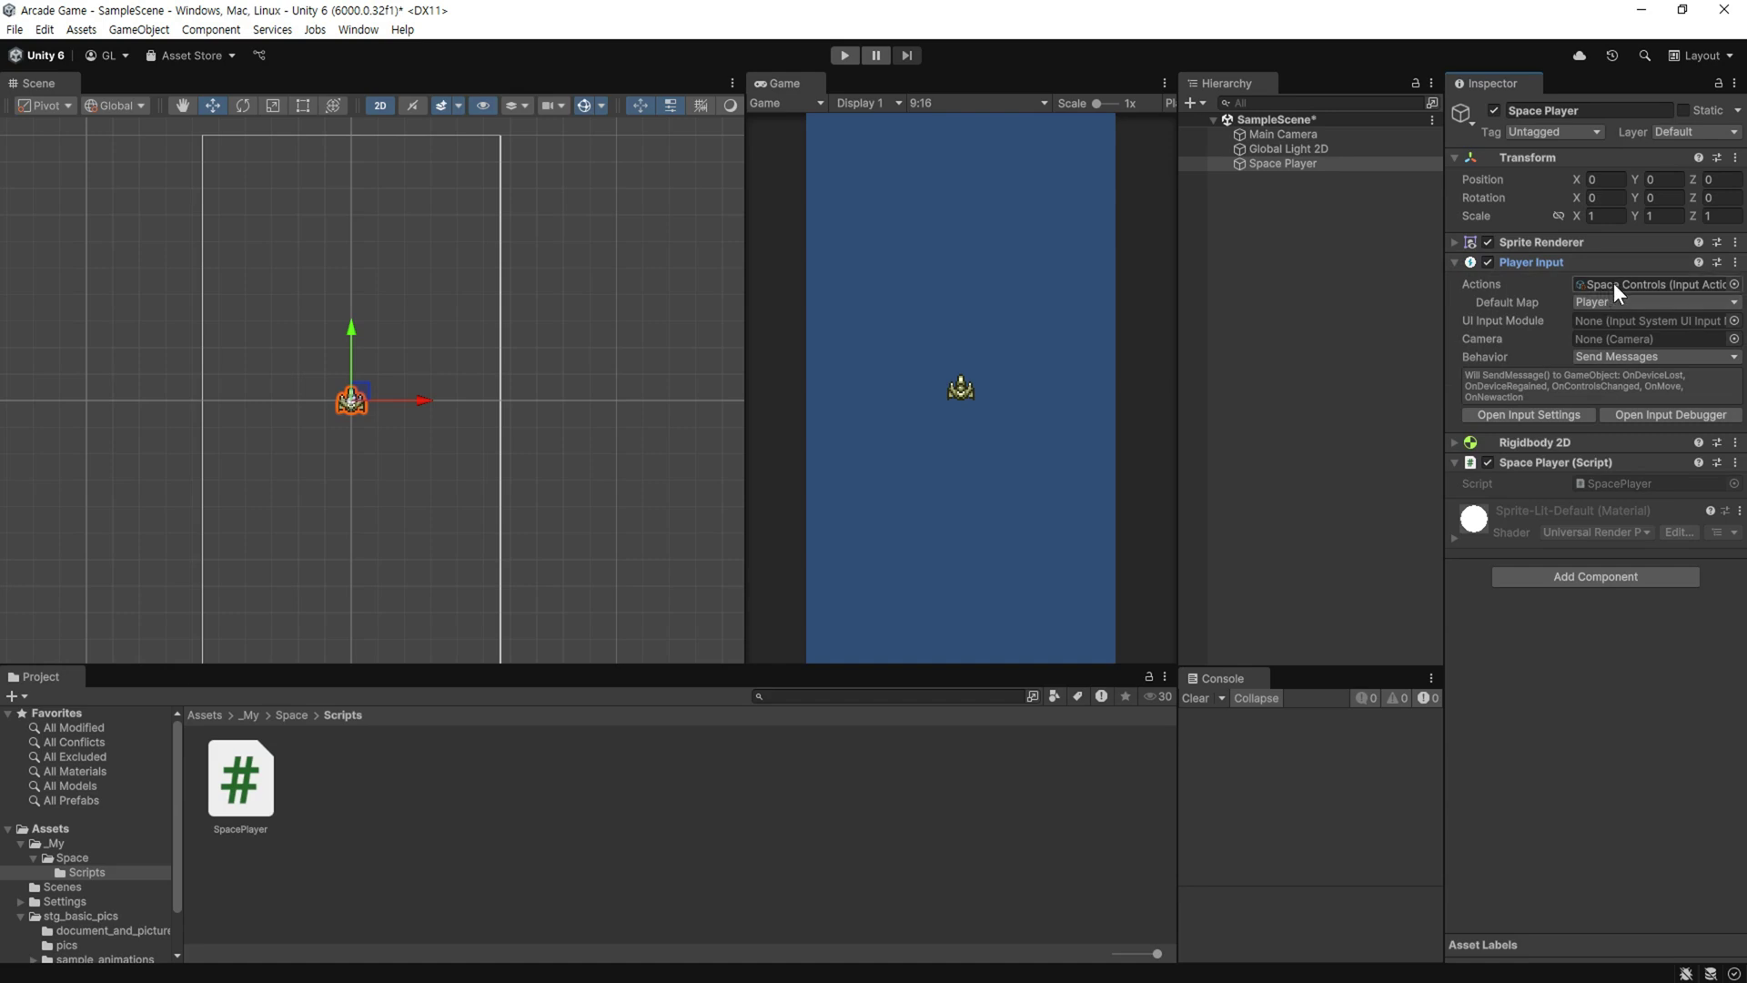
left_click(1454, 263)
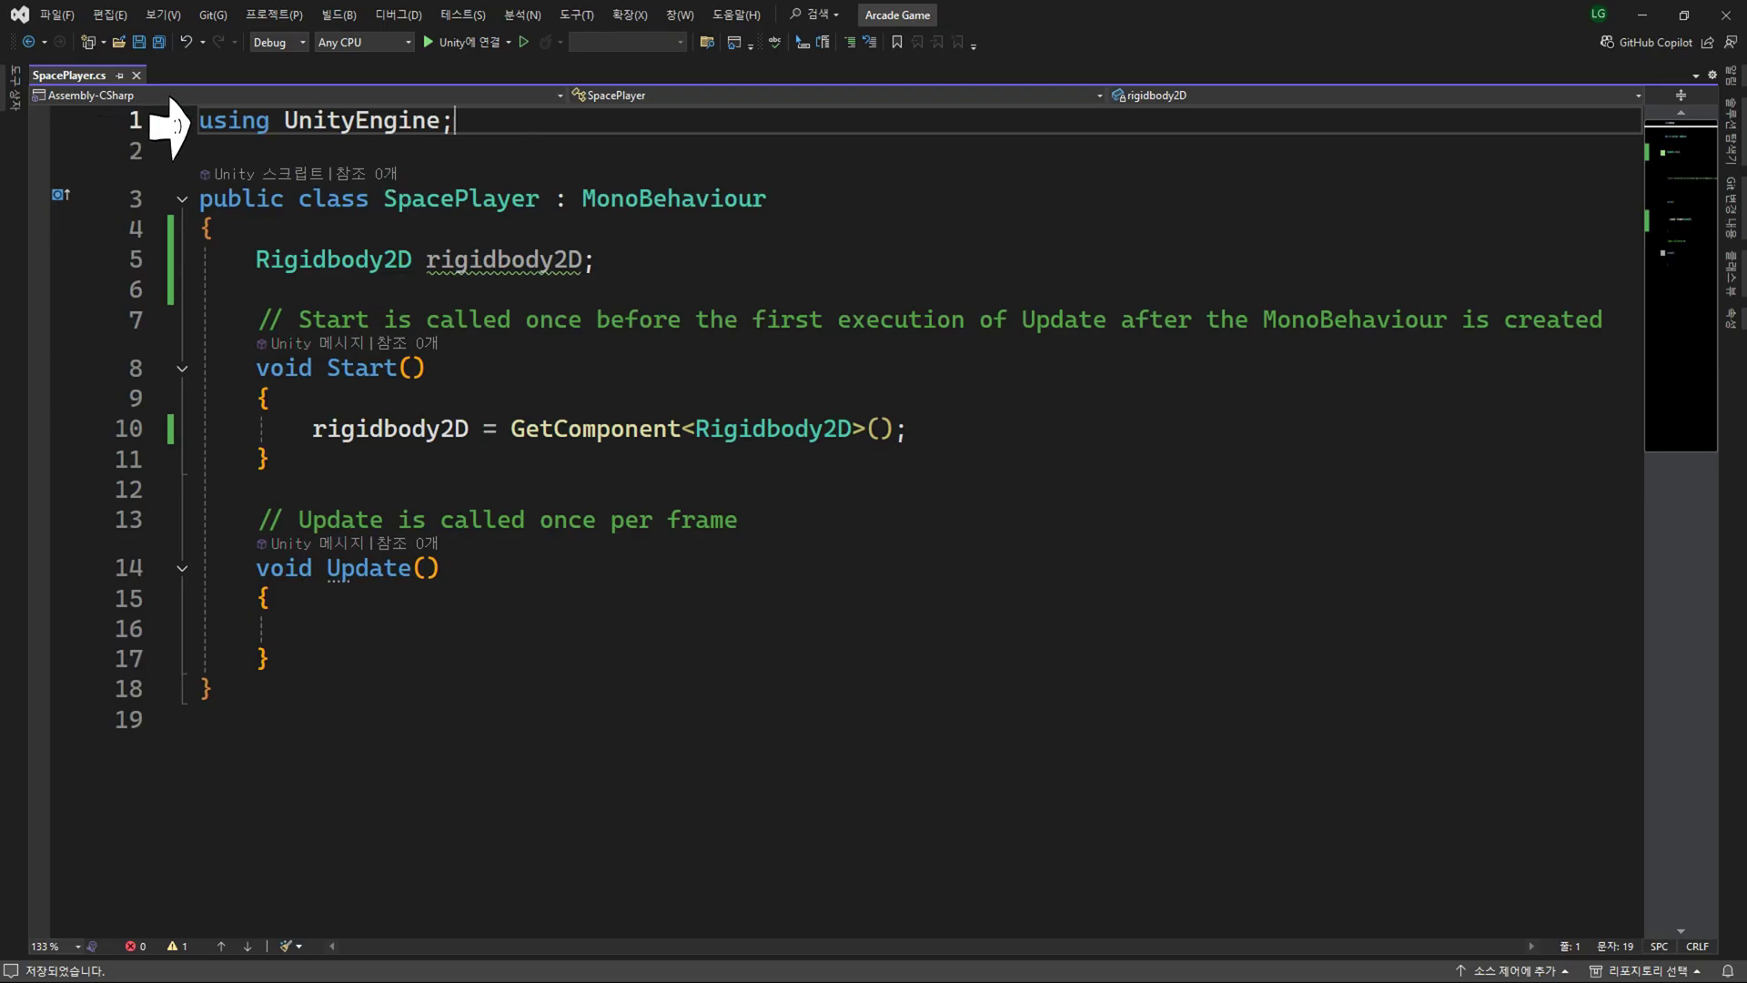
Add 'using UnityEngine.InputSystem;' on line 2 by duplicating and extending the UnityEngine using line.
left_click_drag(198, 120, 458, 118)
left_click(522, 118)
left_click_drag(522, 118, 198, 121)
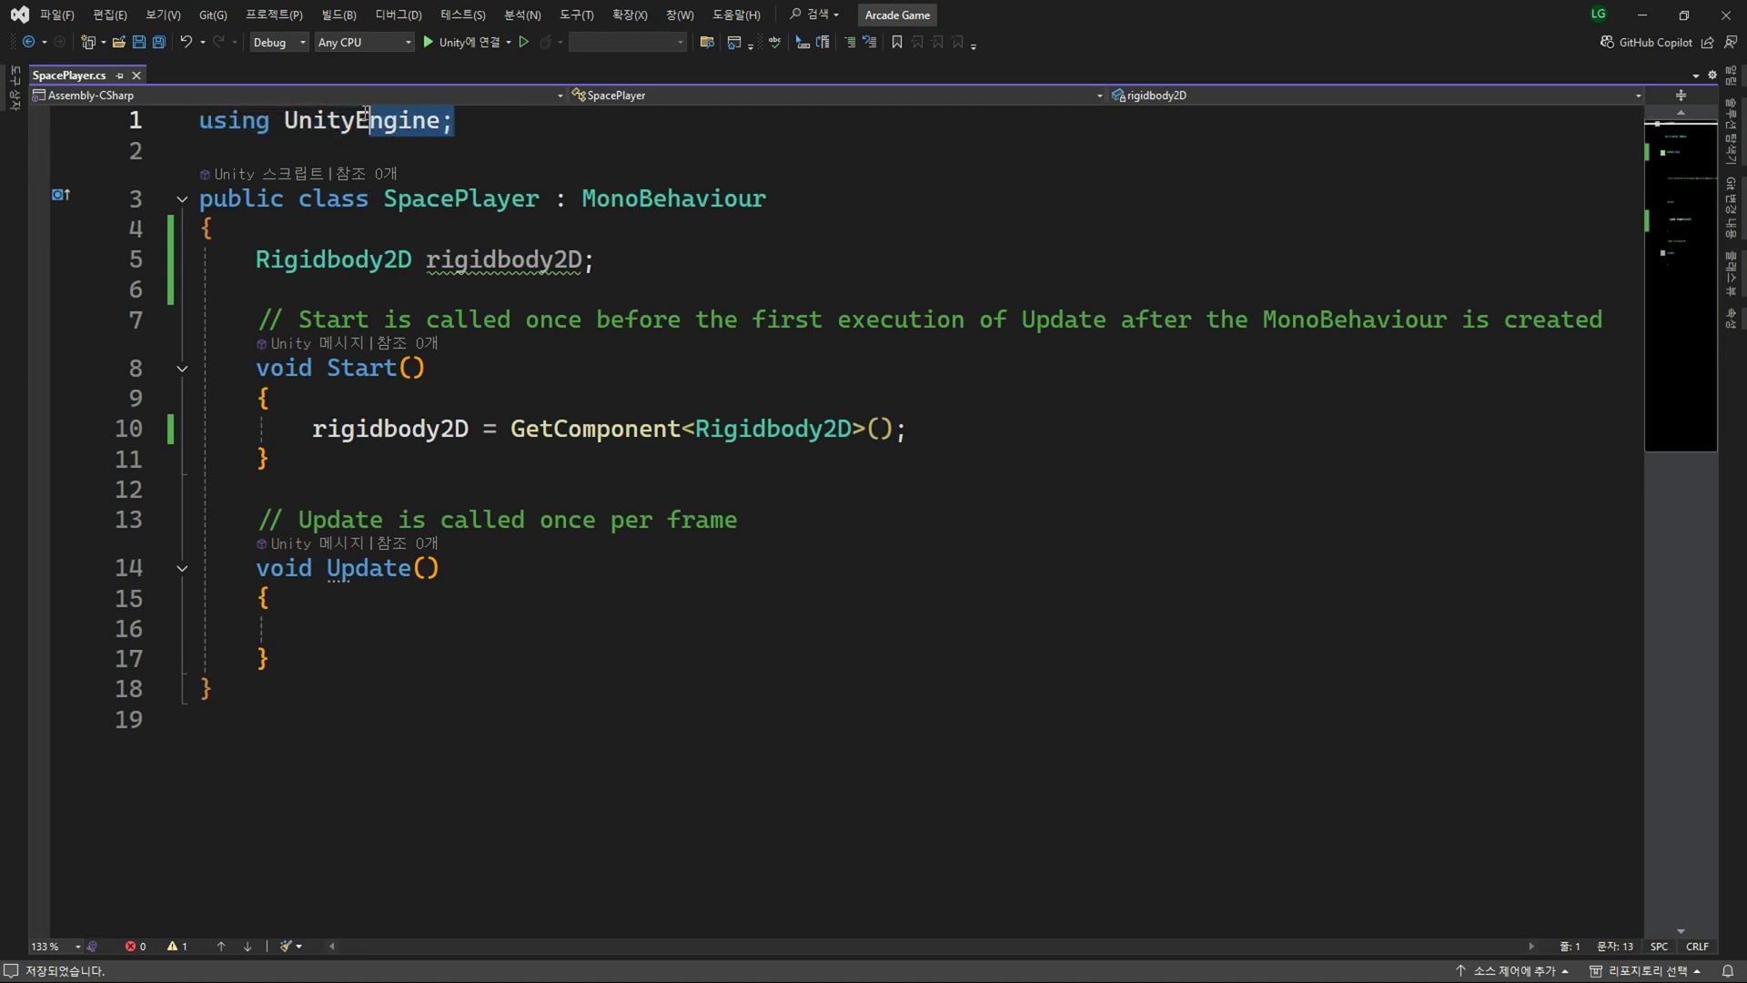
key("ctrl+c")
left_click(468, 124)
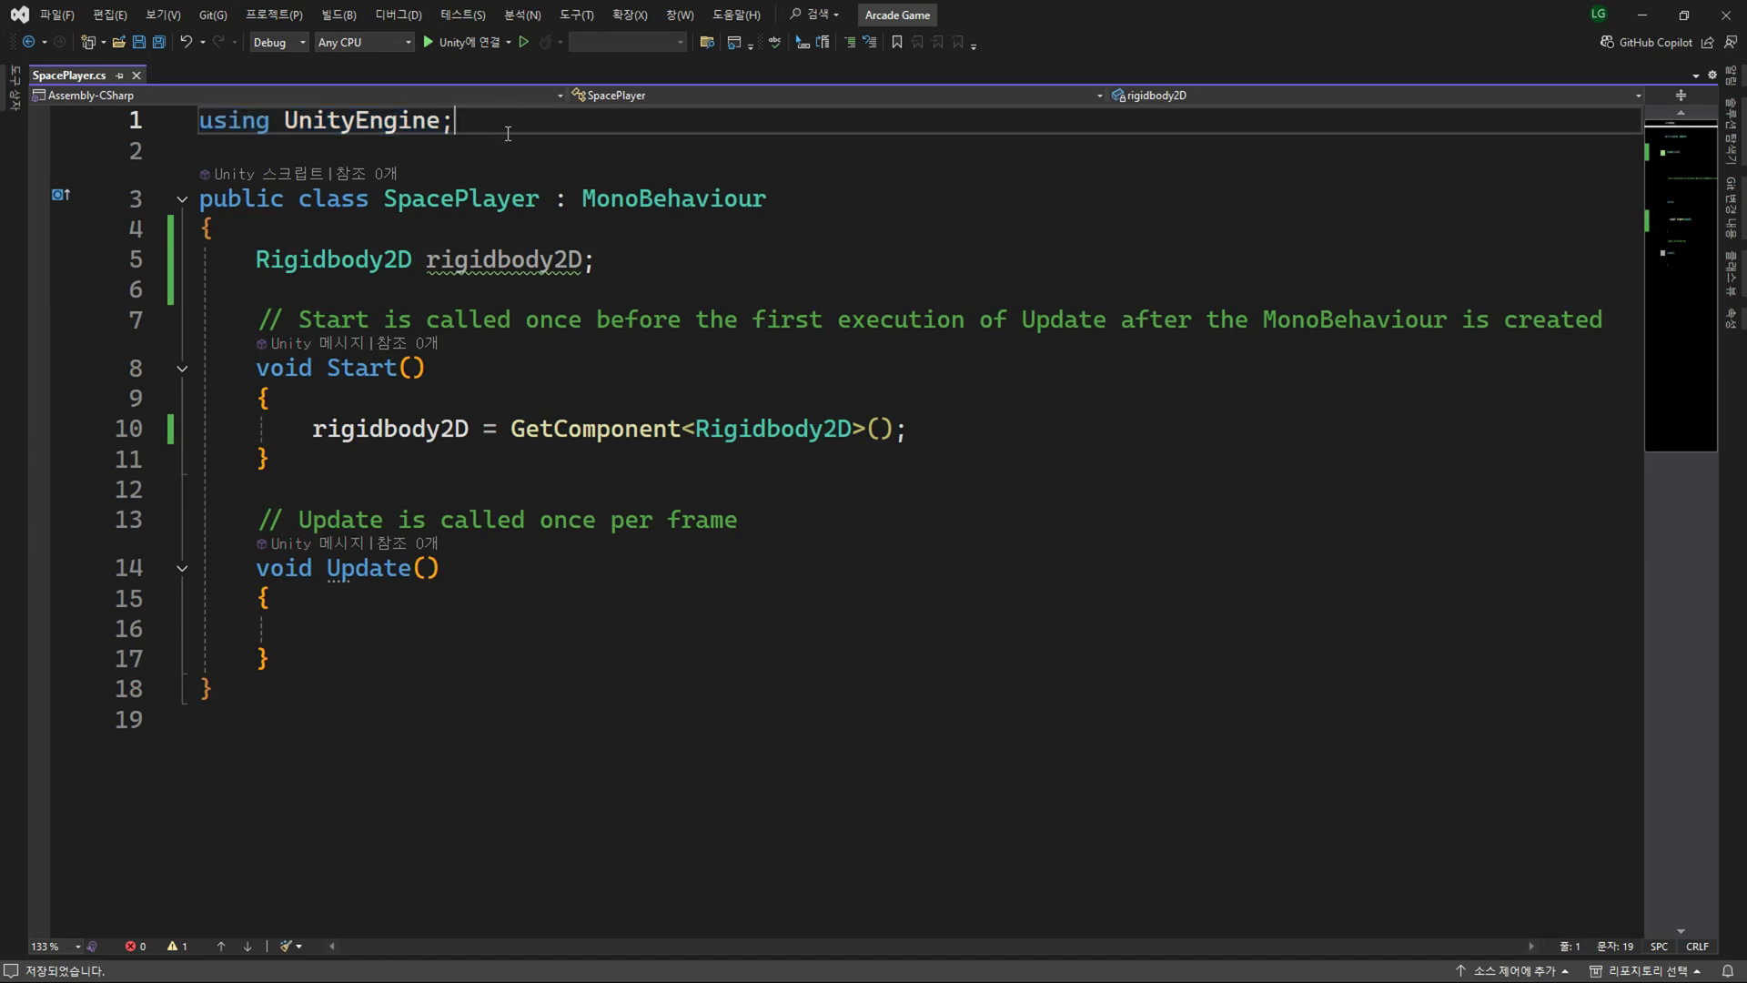
key("Return")
key("ctrl+v")
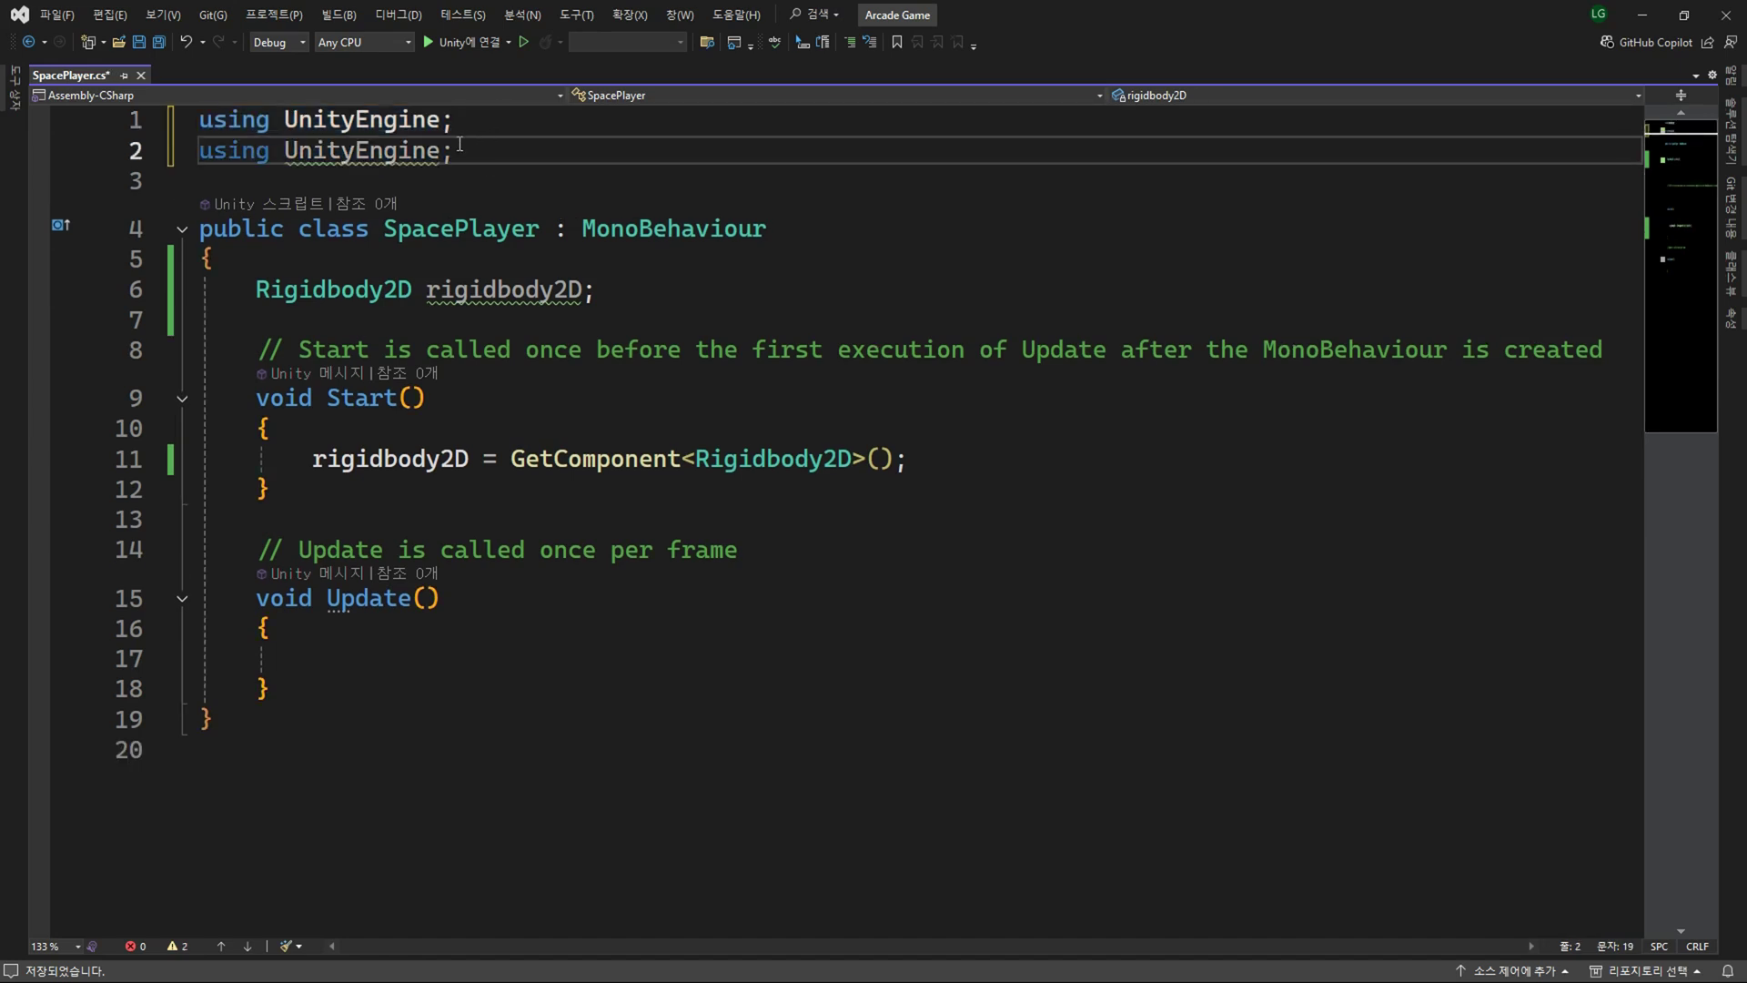
key("Left")
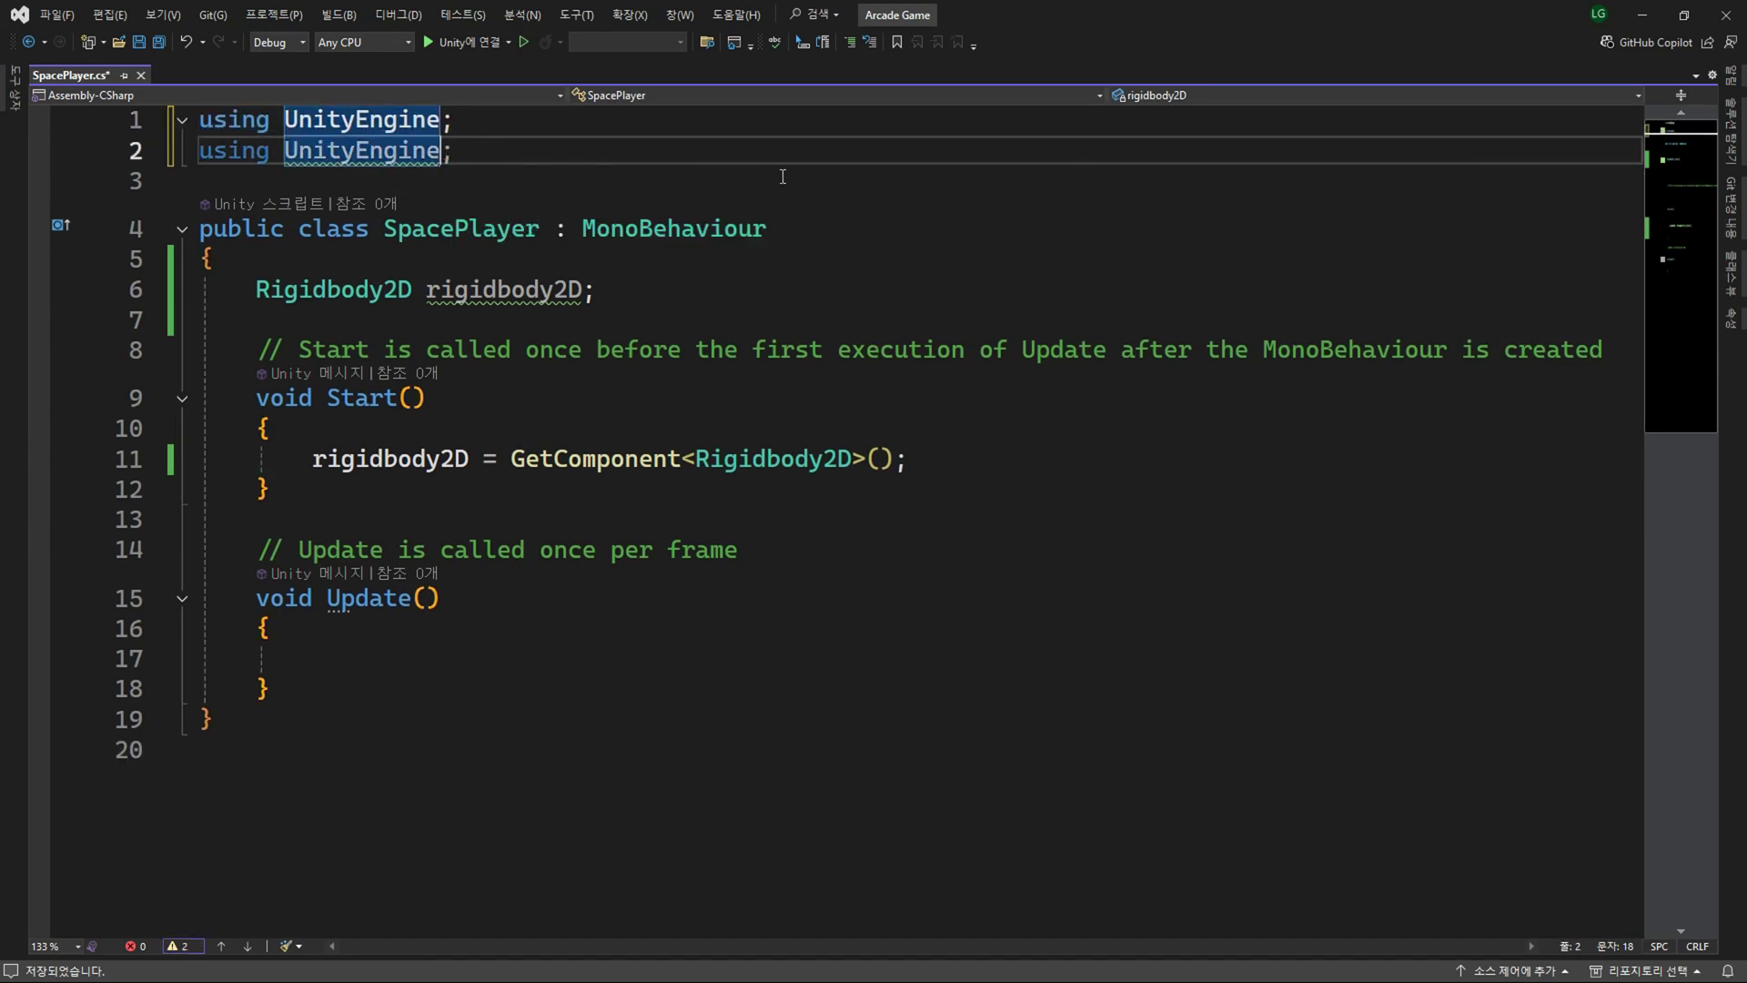
type(".")
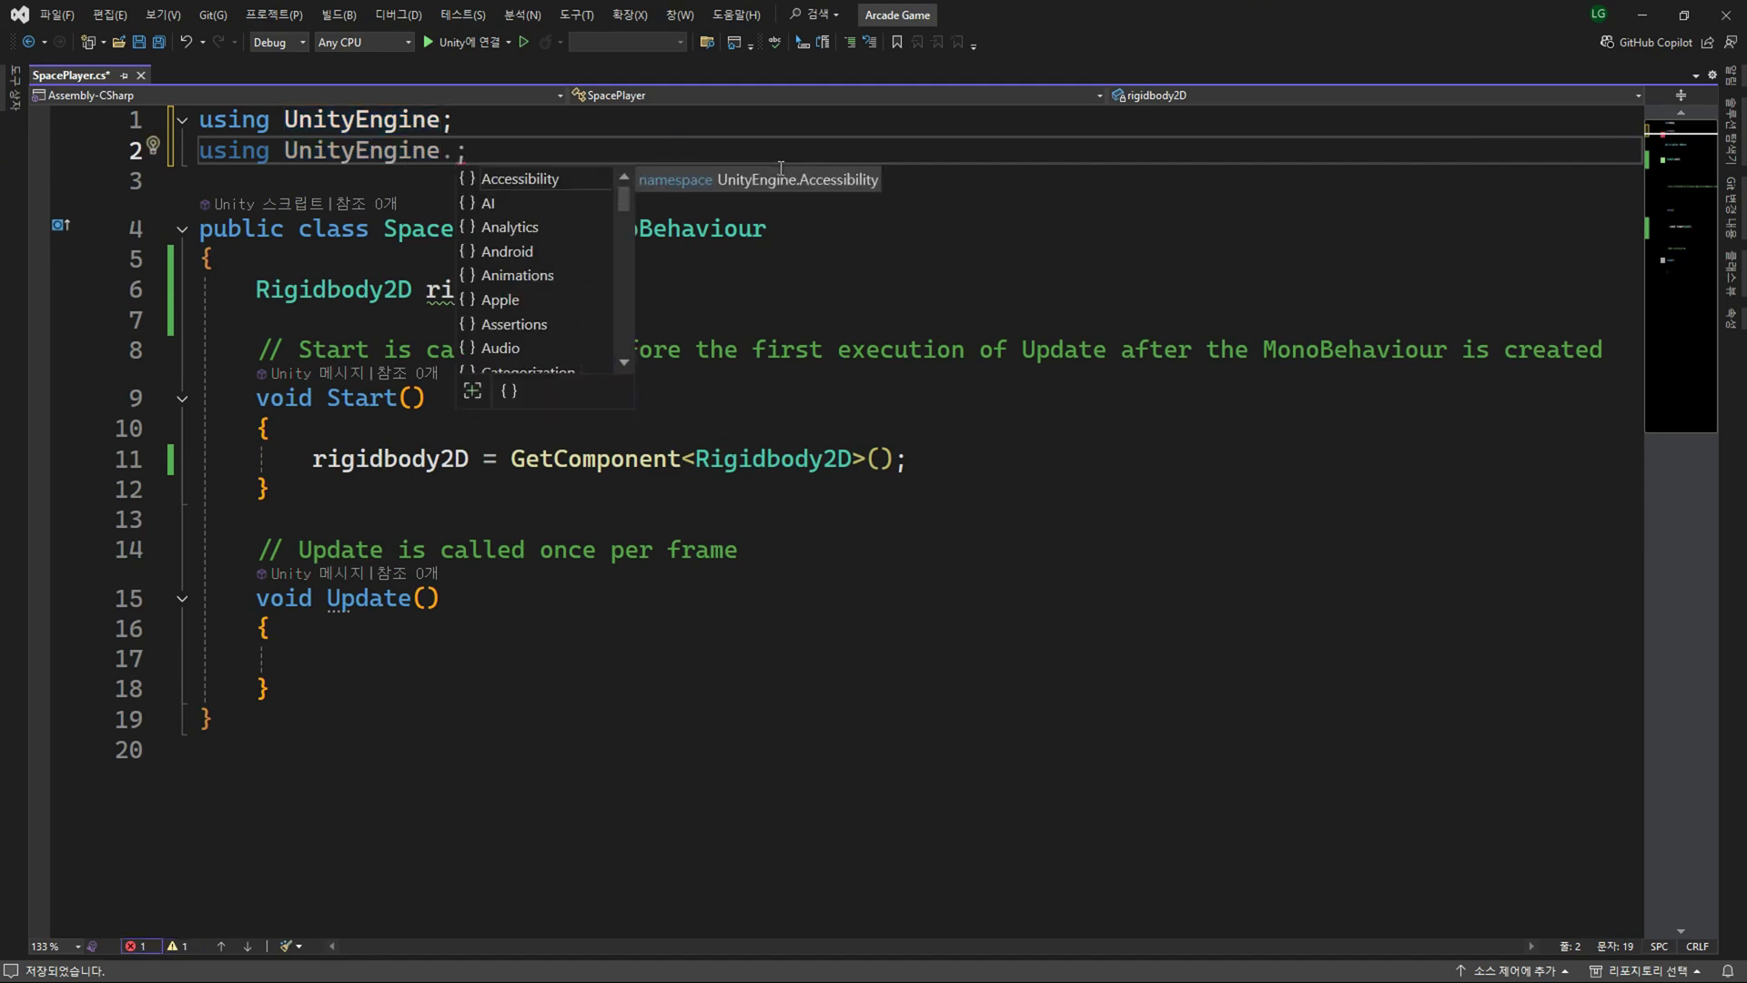
type("inpu")
key("Tab")
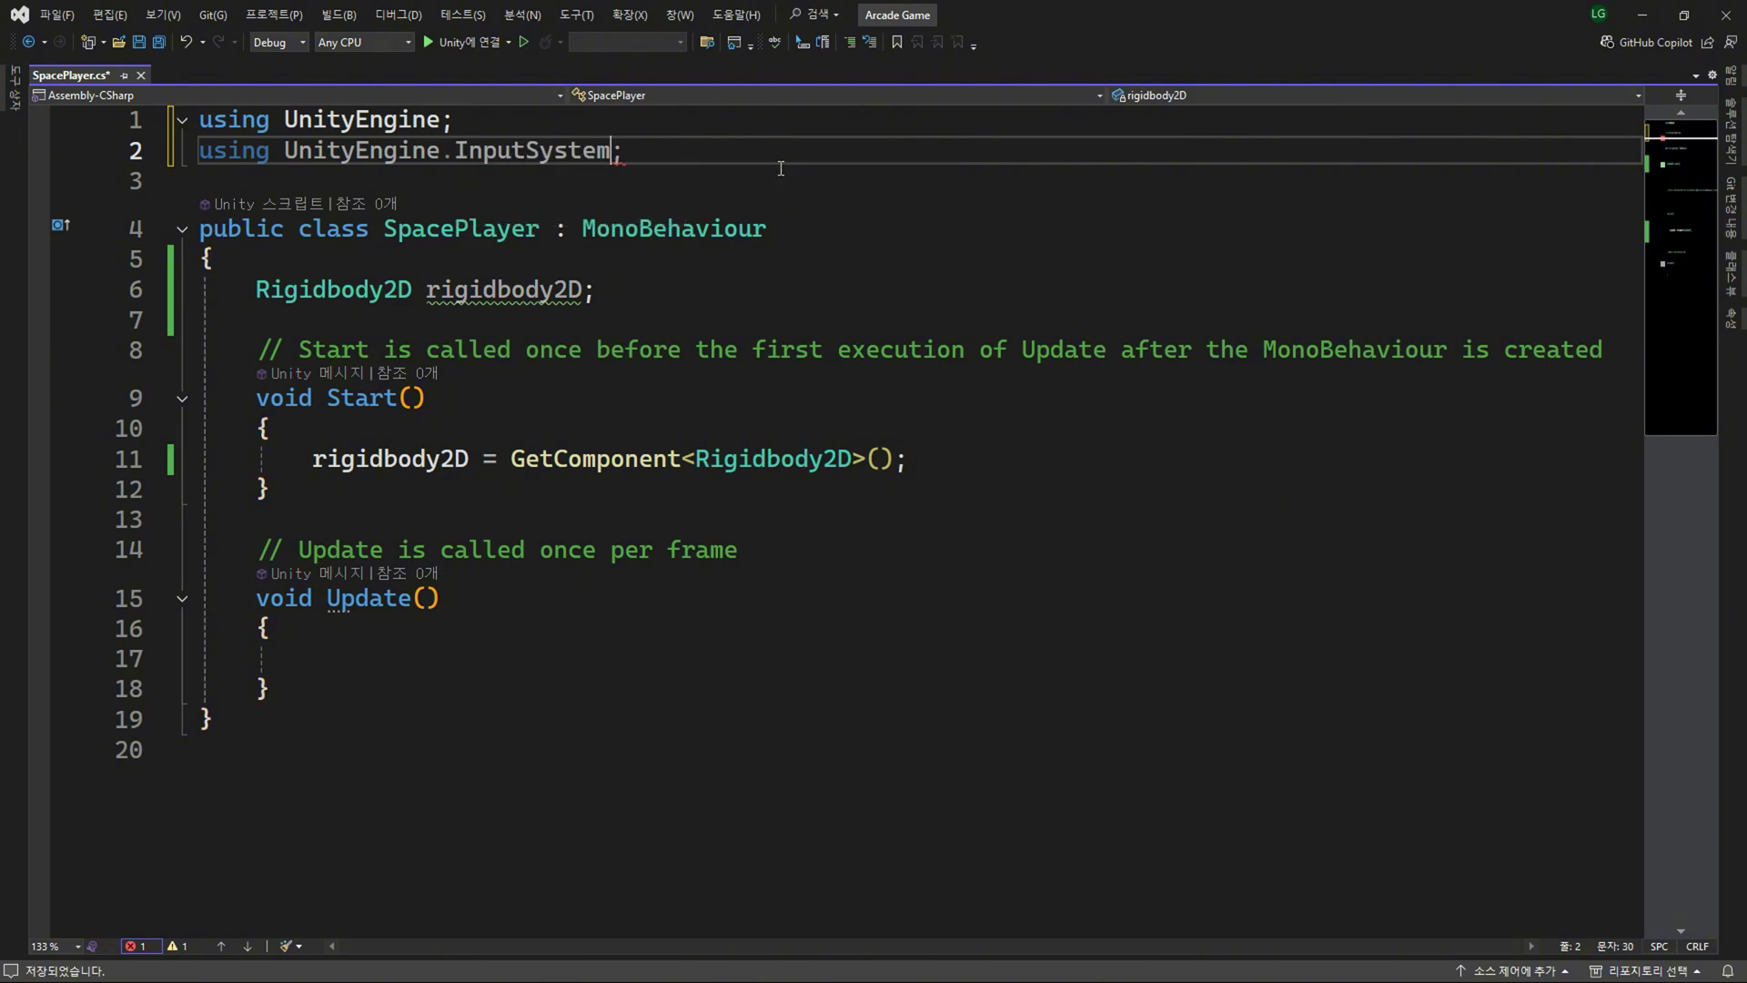
key("End")
Leave the caret below Update in SpacePlayer.cs, then open the Space Controls asset's Input Actions Editor.
scroll(625, 593, "down", 1)
left_click(625, 593)
scroll(625, 593, "down", 4)
key("alt+Tab")
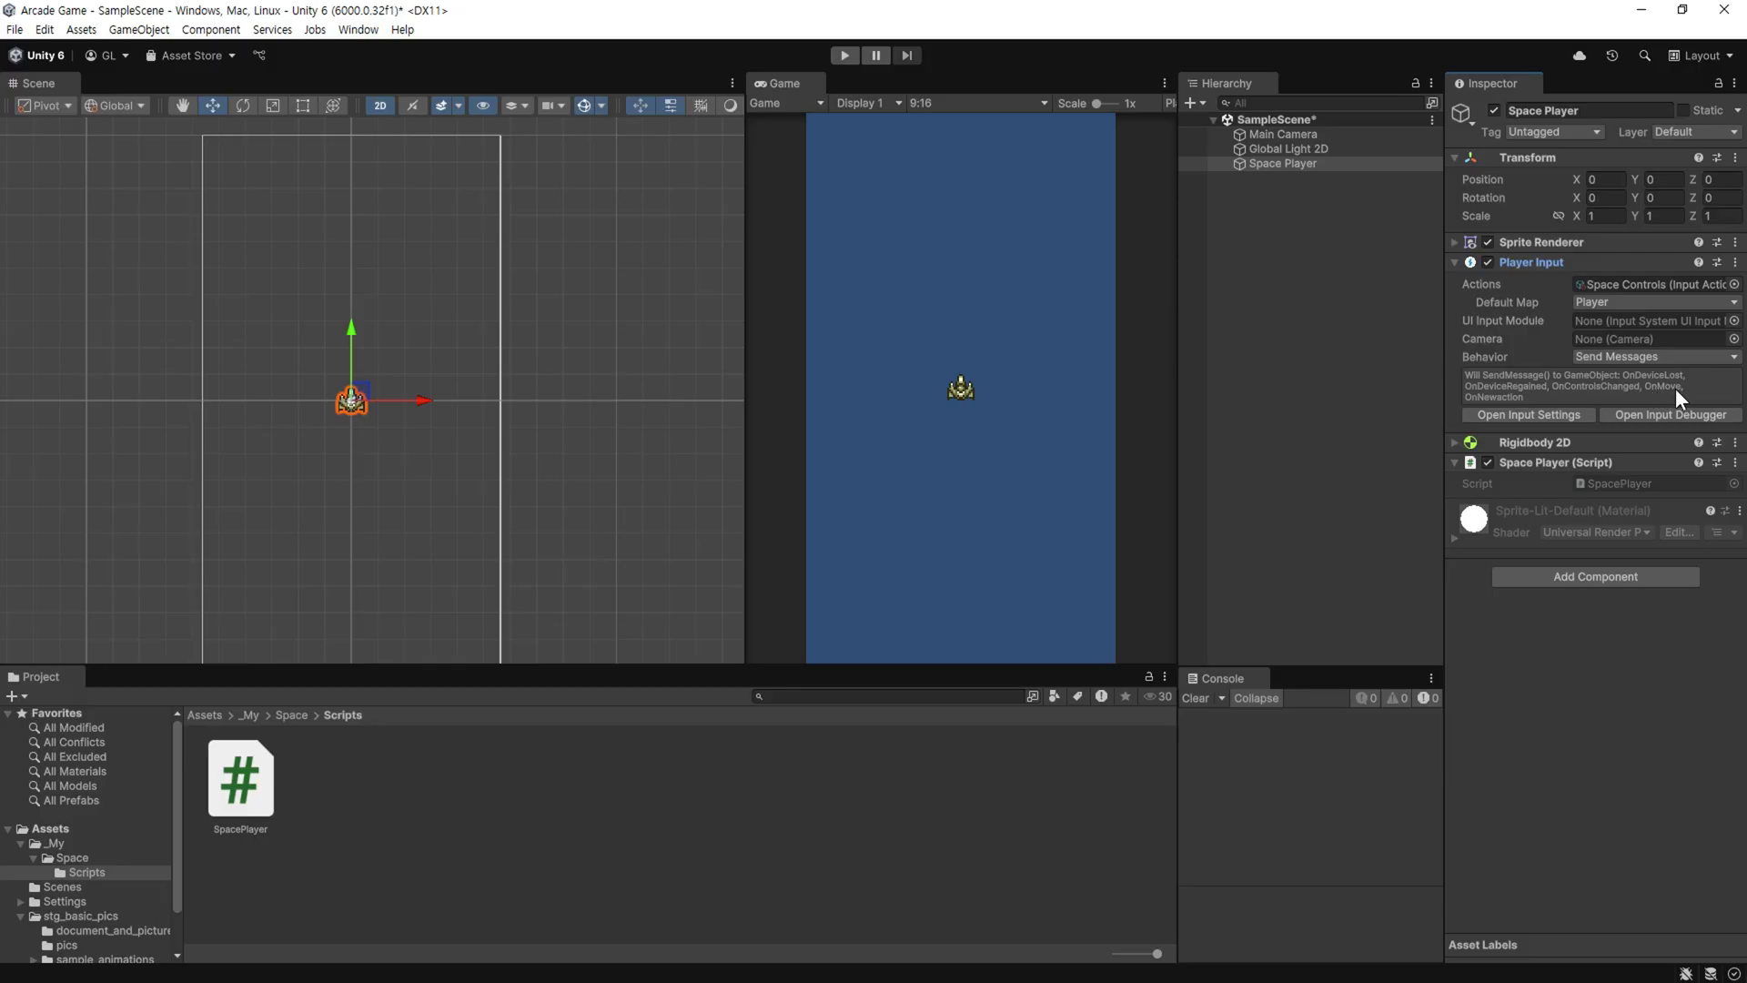
double_click(1637, 286)
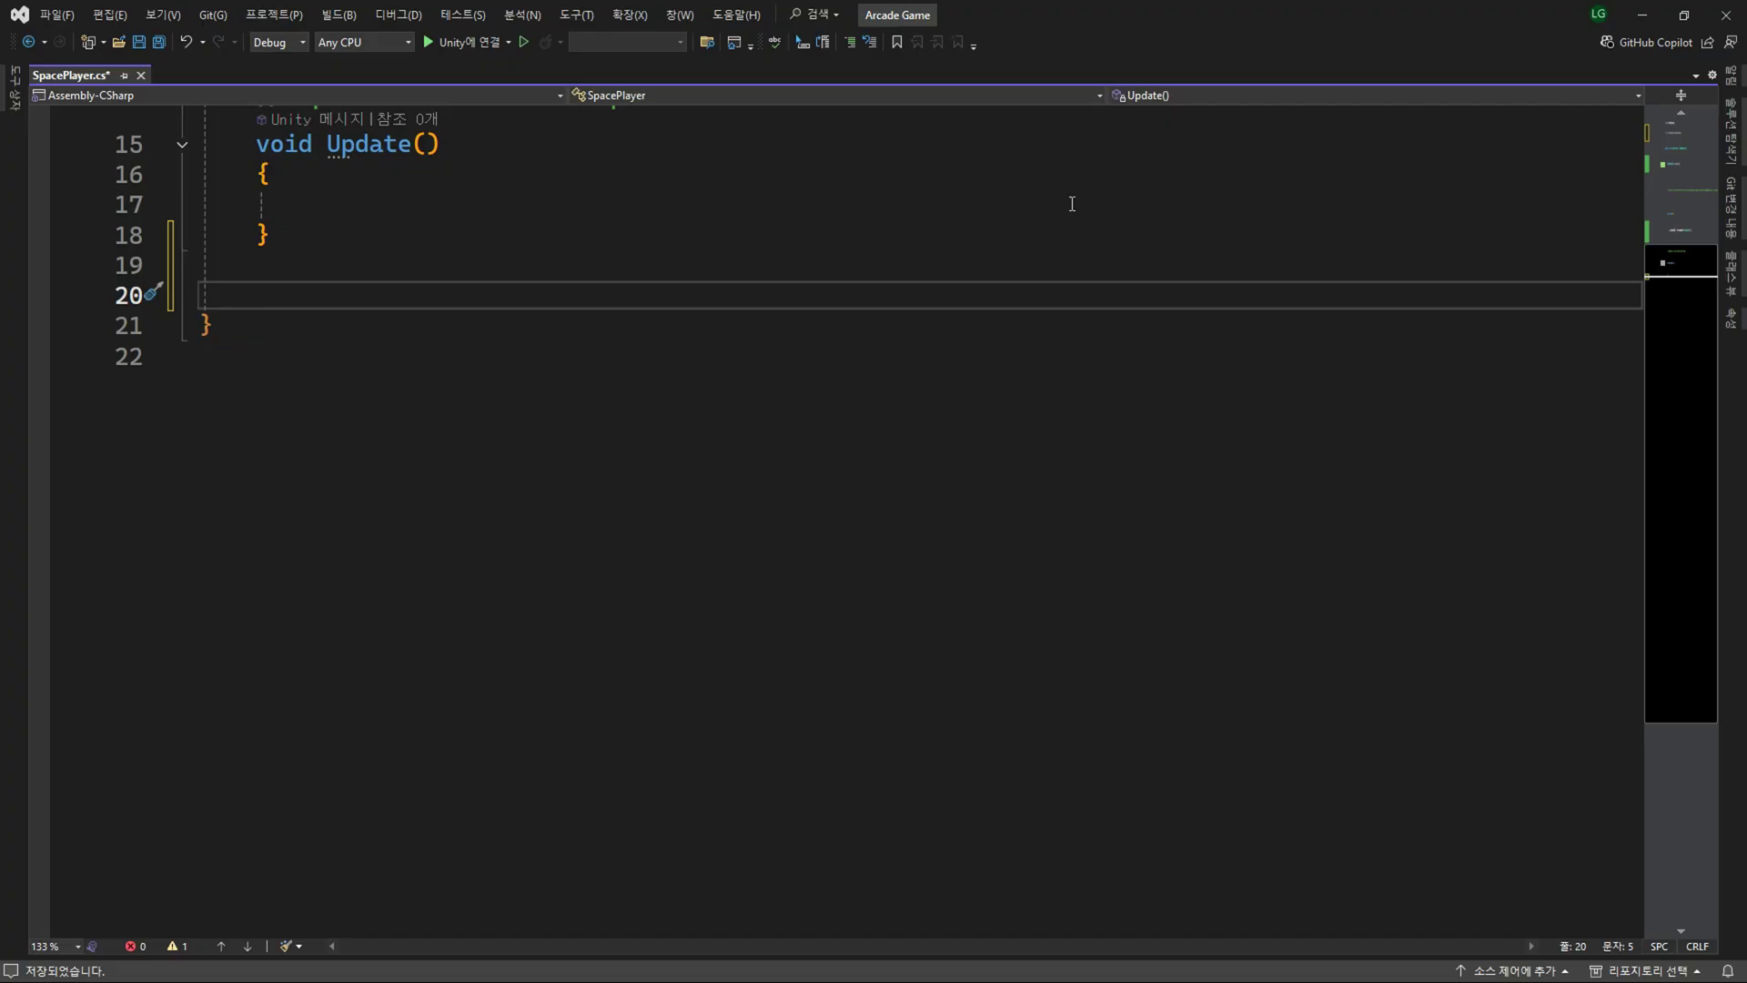
Write a public void OnMove(InputValue inputValue) method with an empty brace block below Update.
type("Pu")
key("Tab")
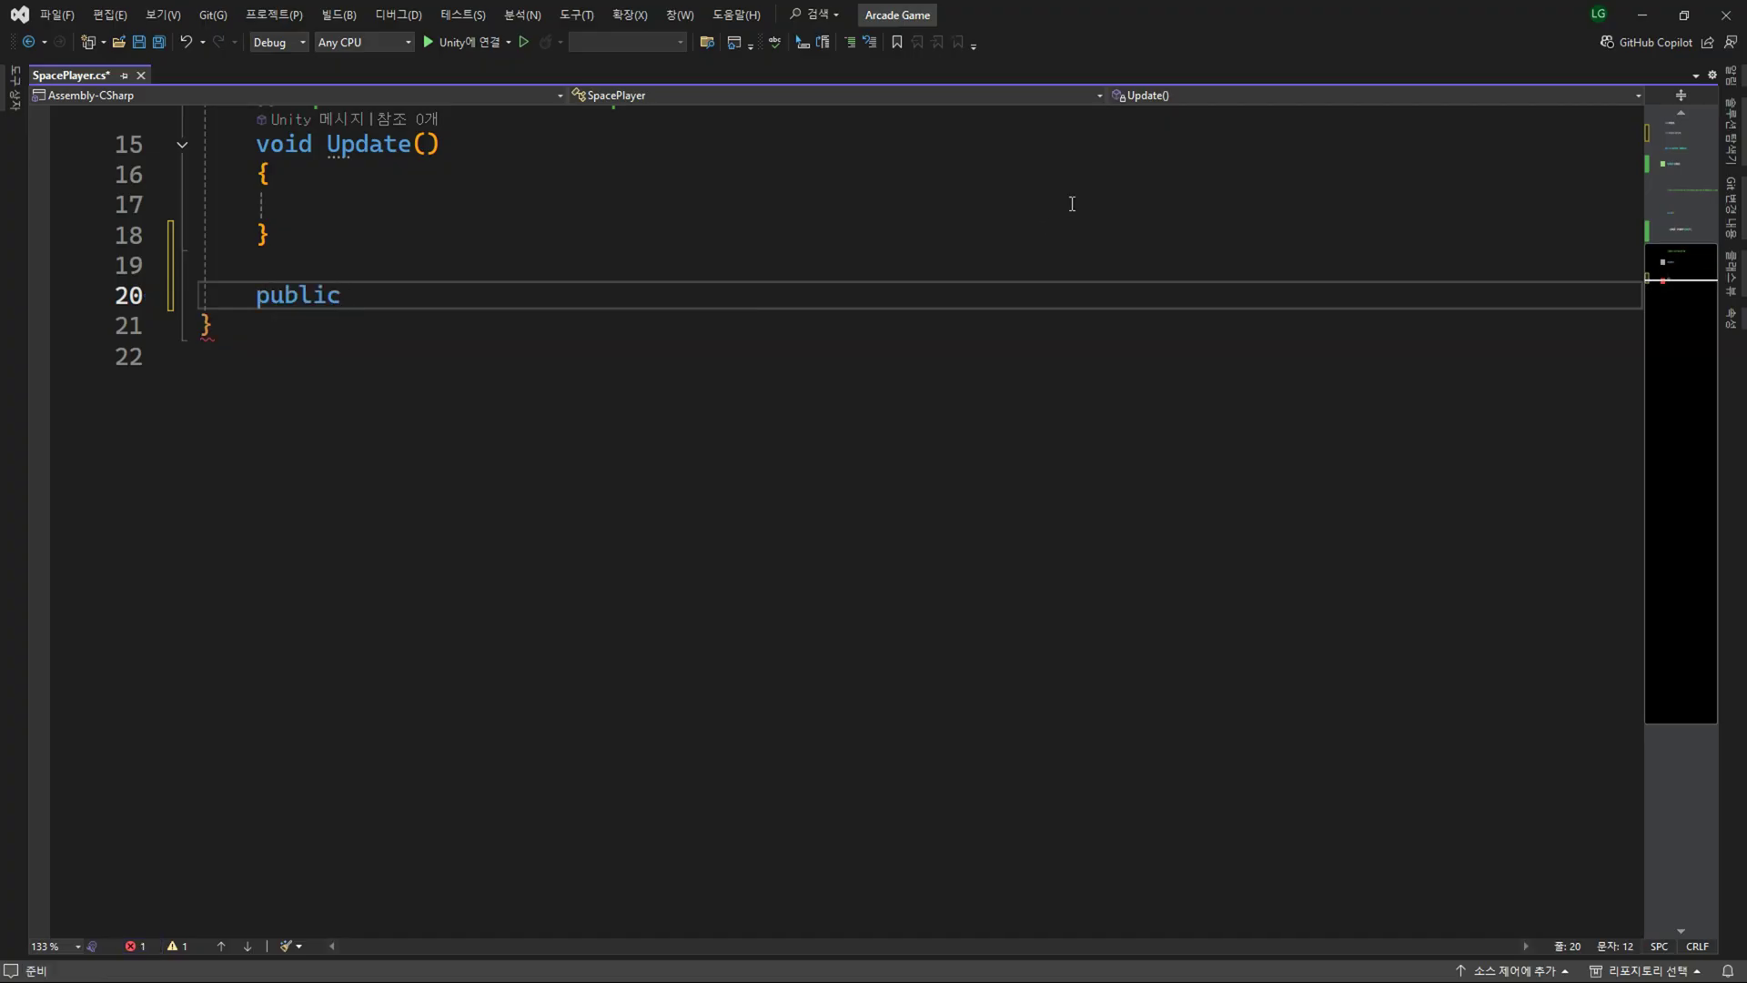
type("void O")
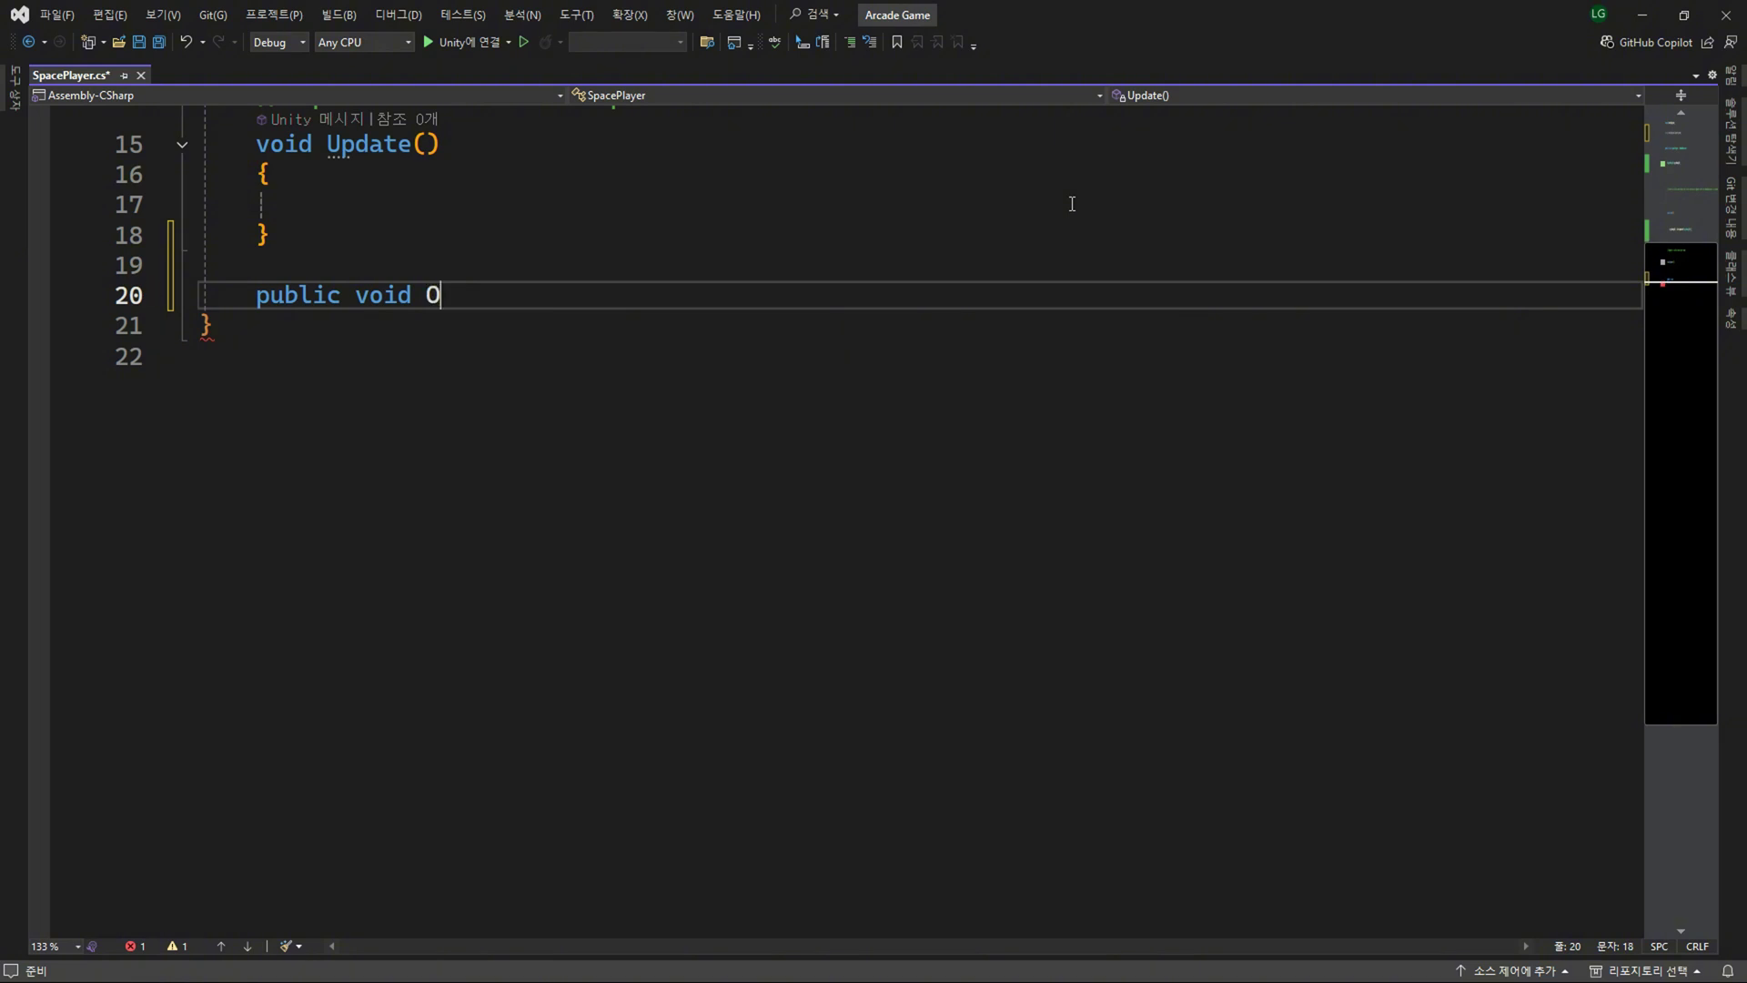
type("nMov")
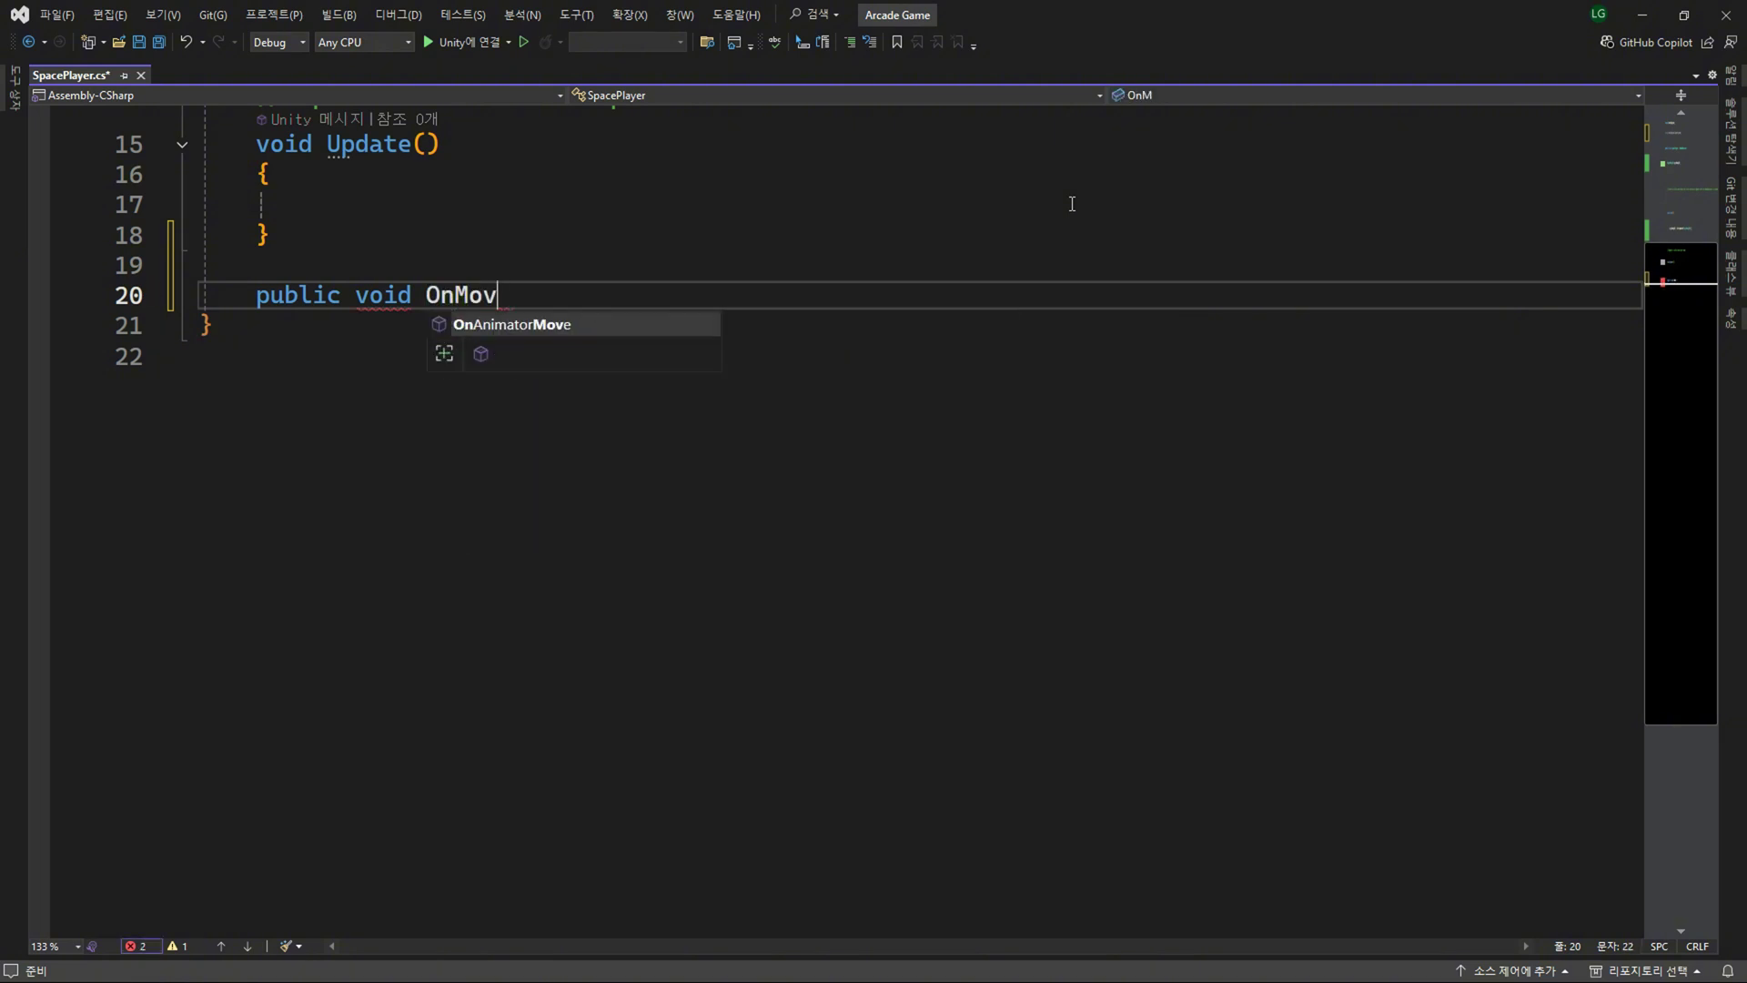
type("e()")
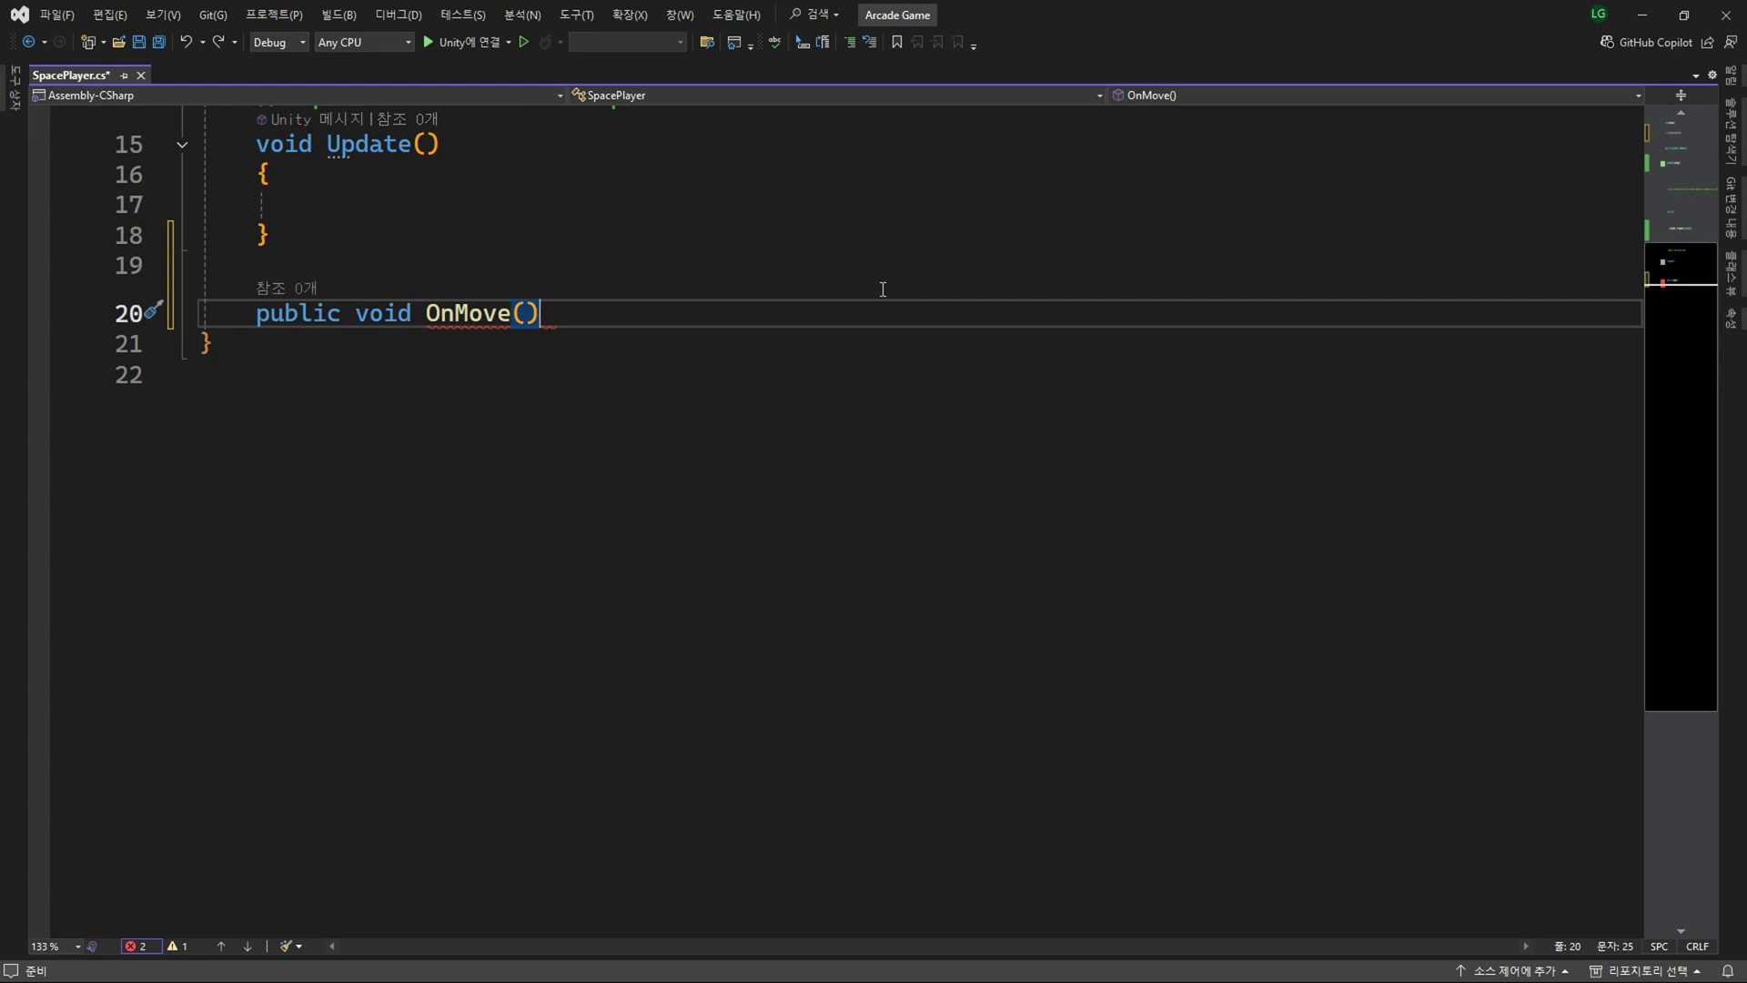
key("Return")
type("{")
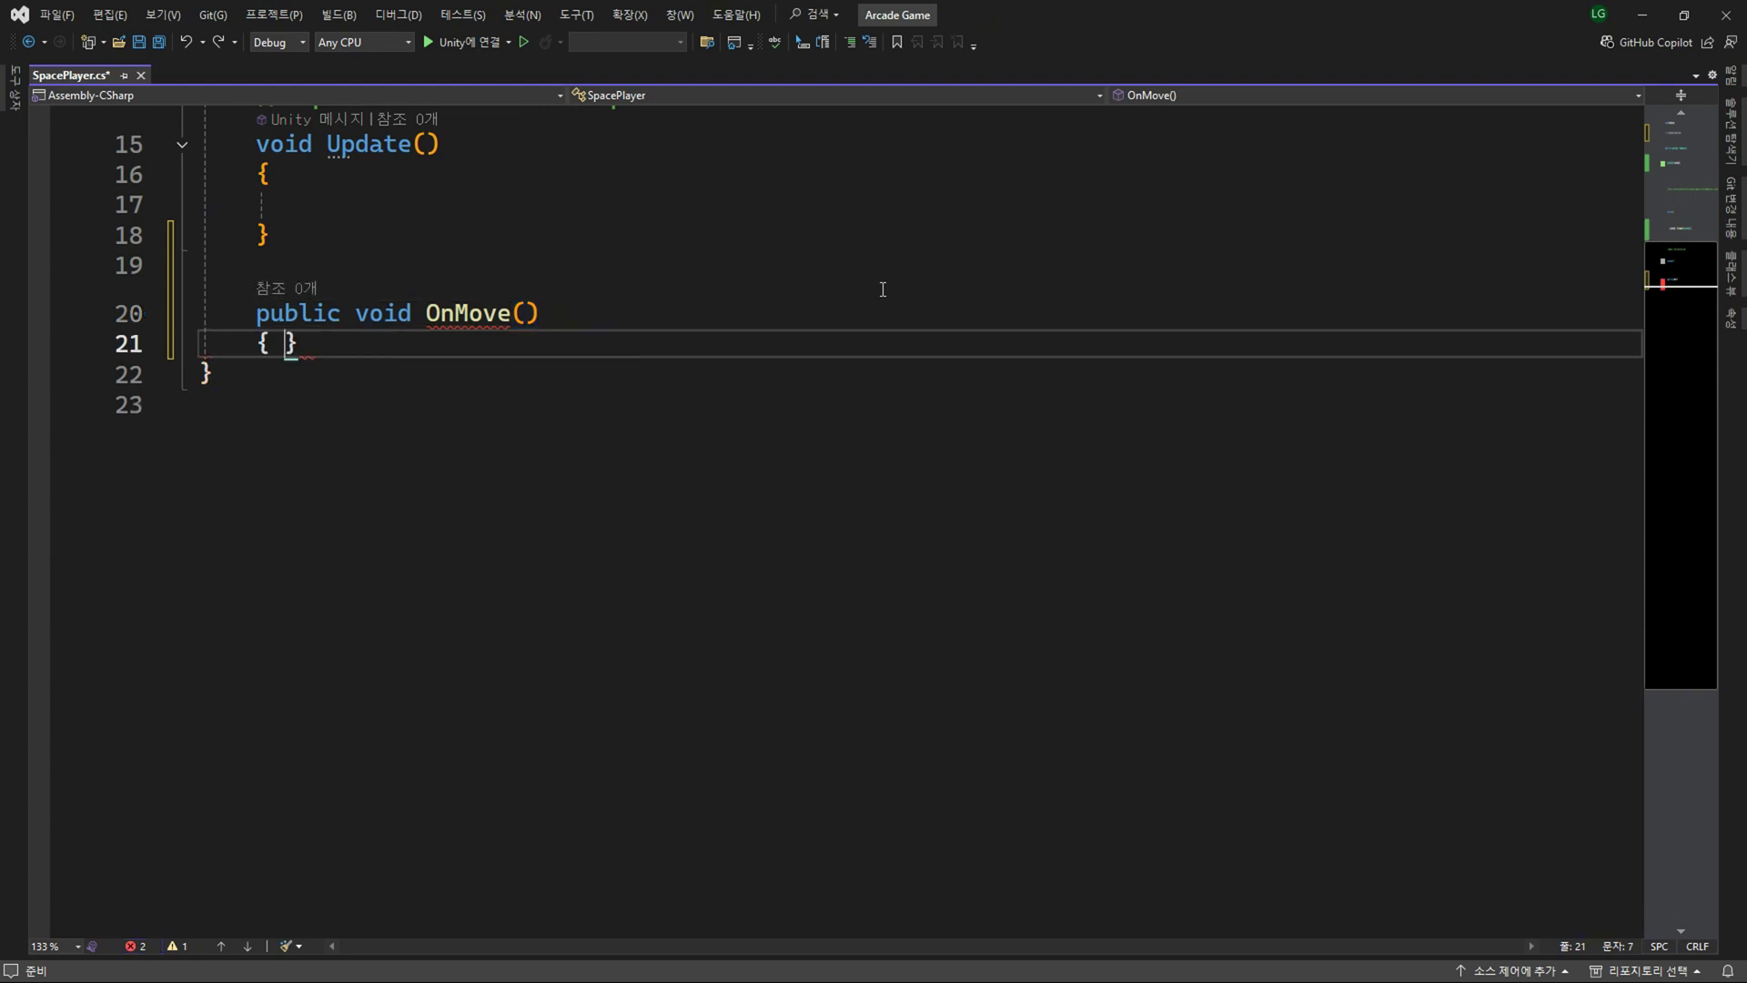
key("Return")
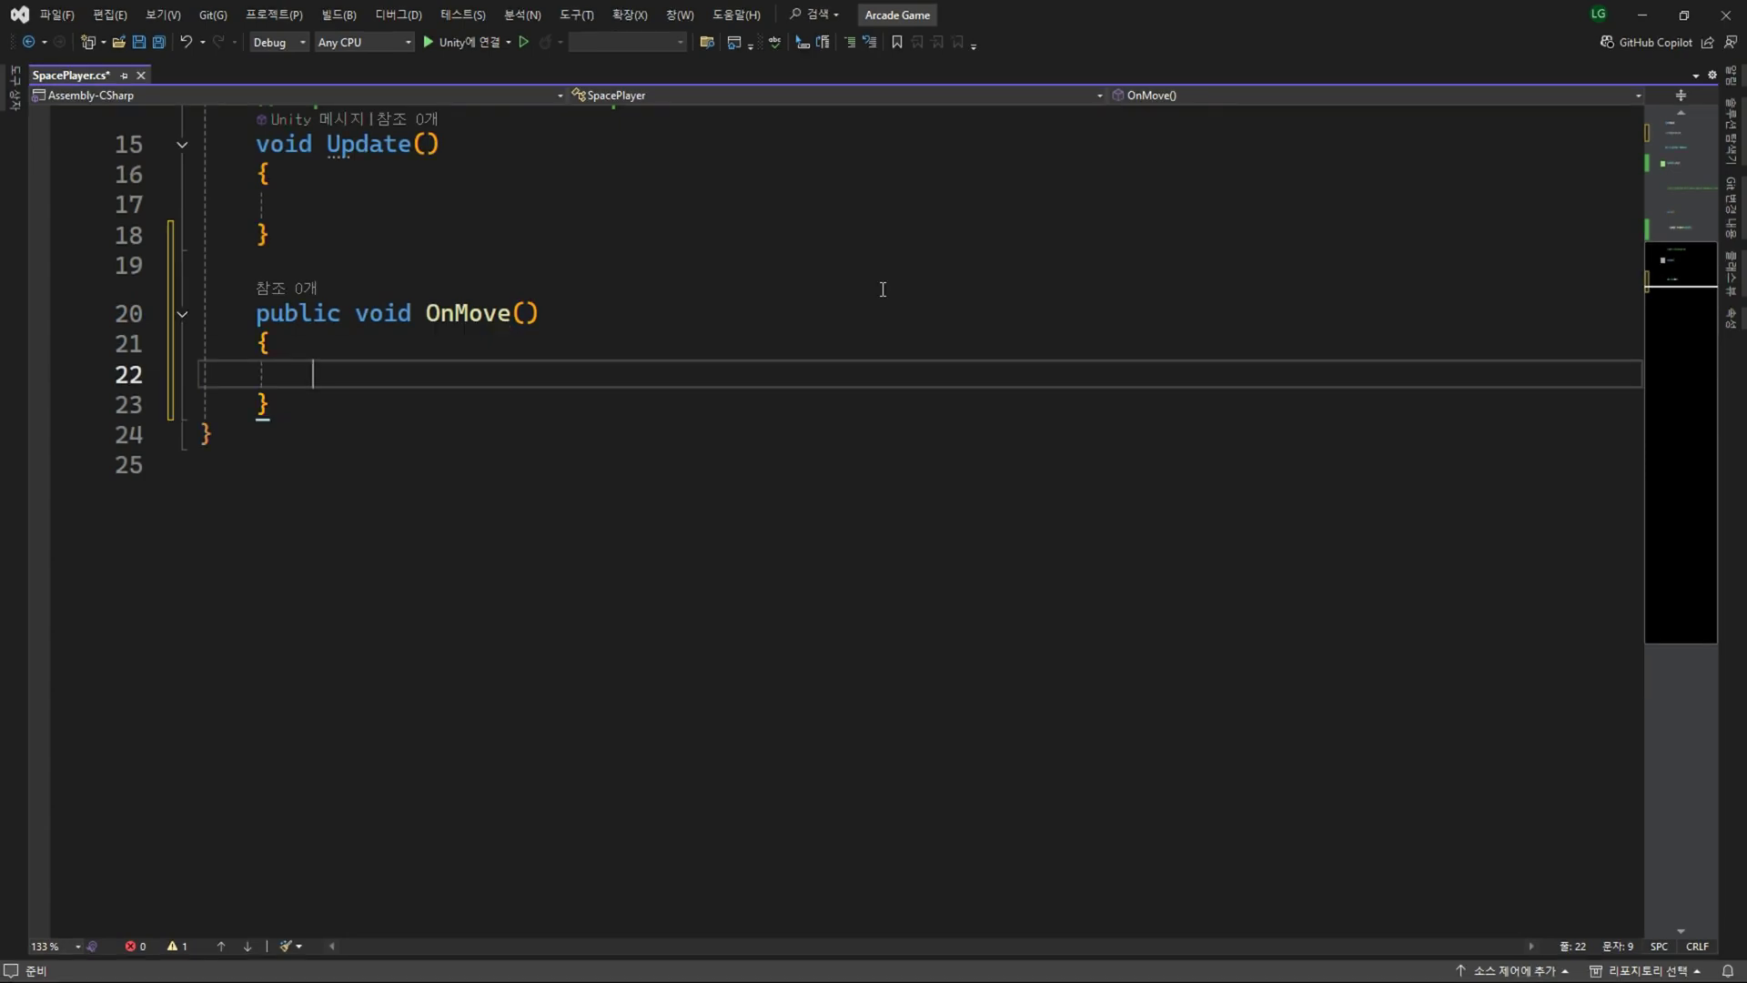
key("Up")
key("Up")
key("End")
key("Left")
type("Inp")
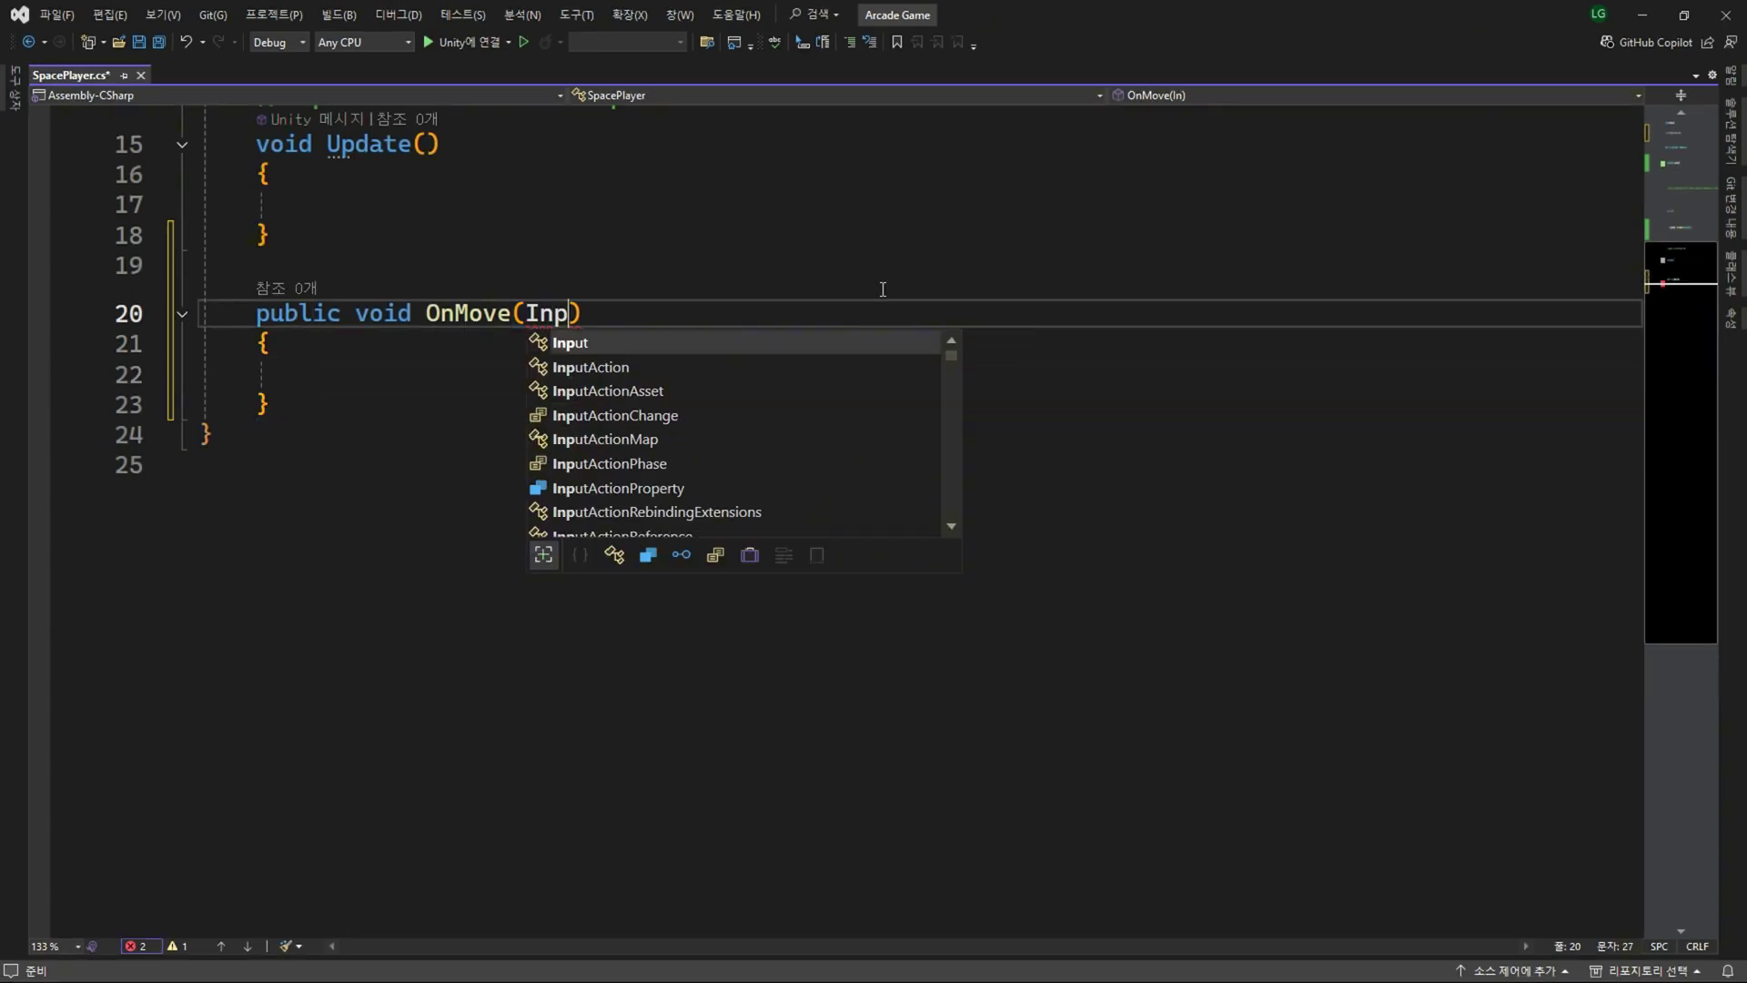
type("utVa")
key("Tab")
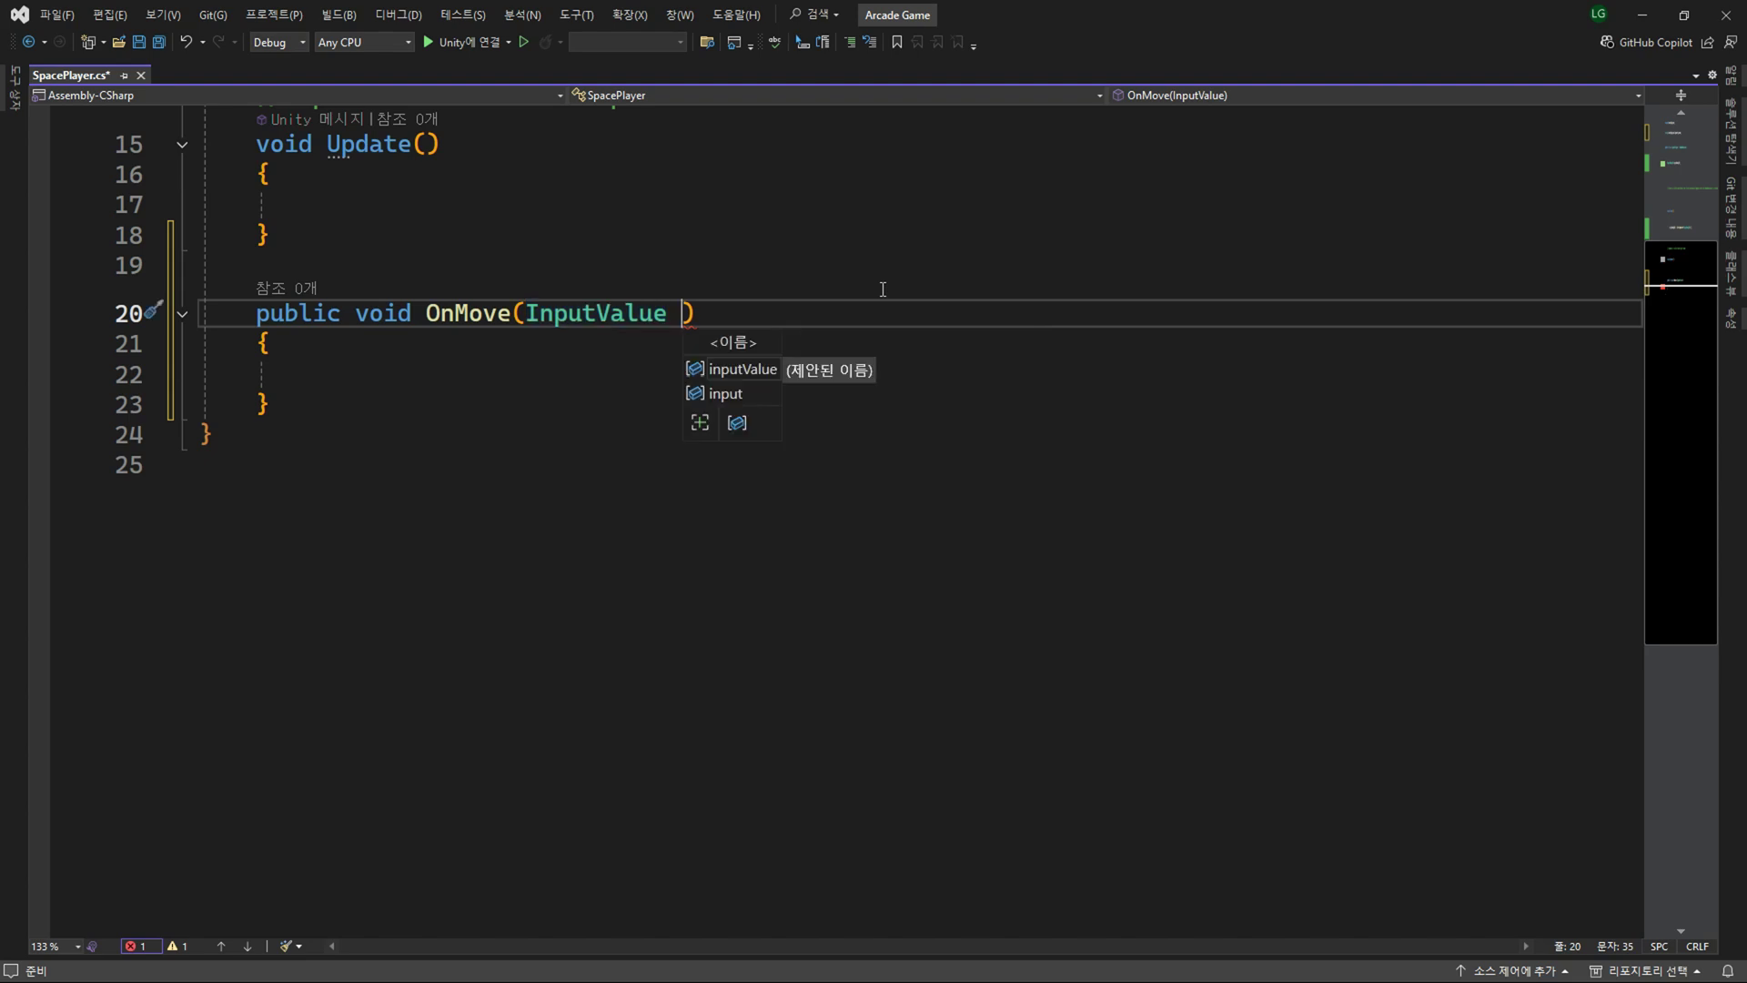
key("Tab")
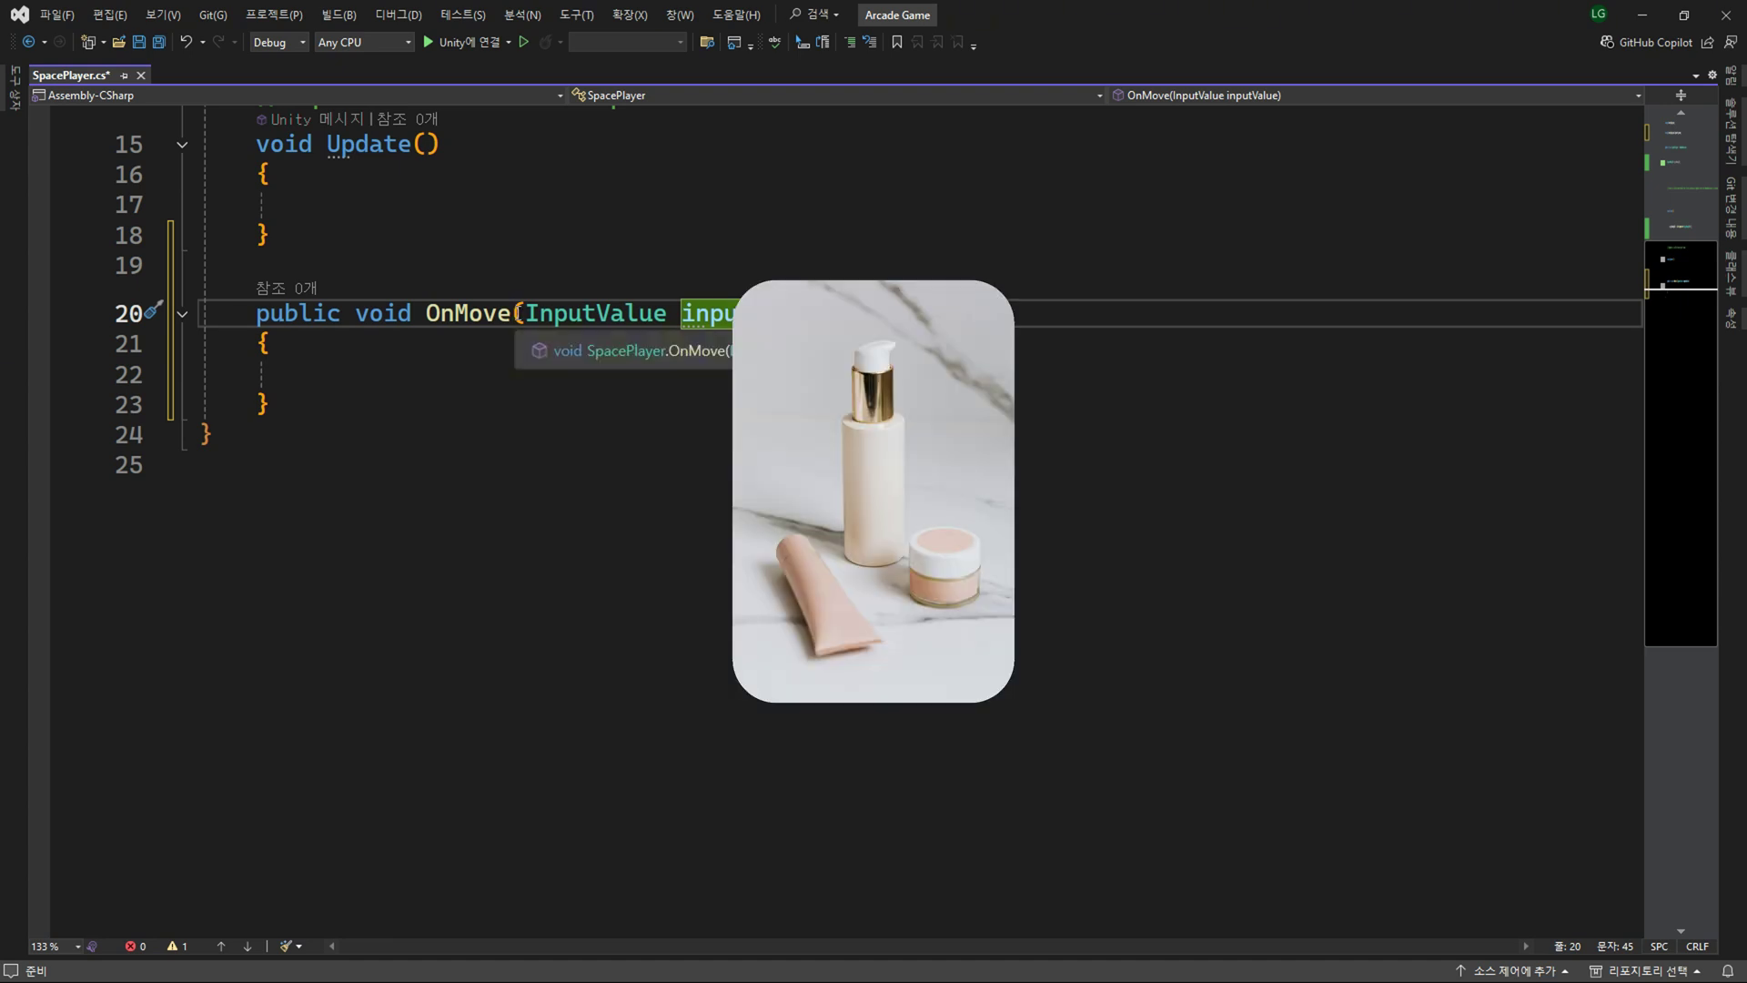
Make OnMove's body read the move input with inputValue.Get<Vector2>().
left_click(522, 315)
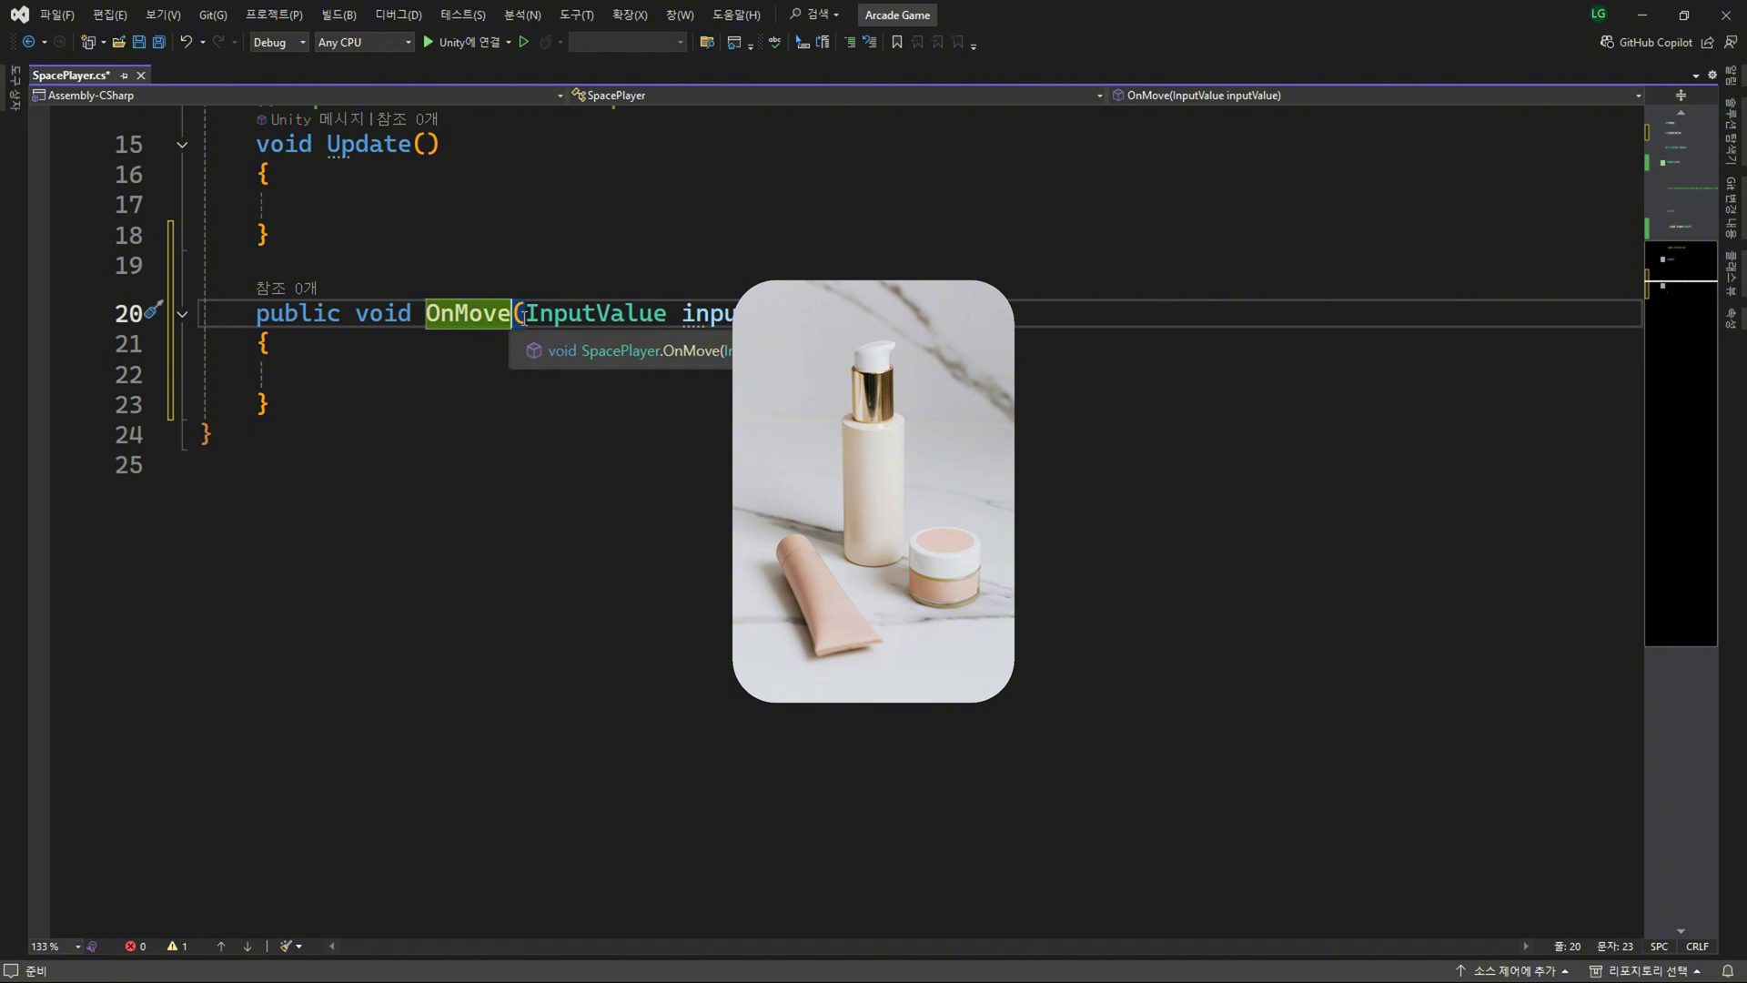
left_click(466, 371)
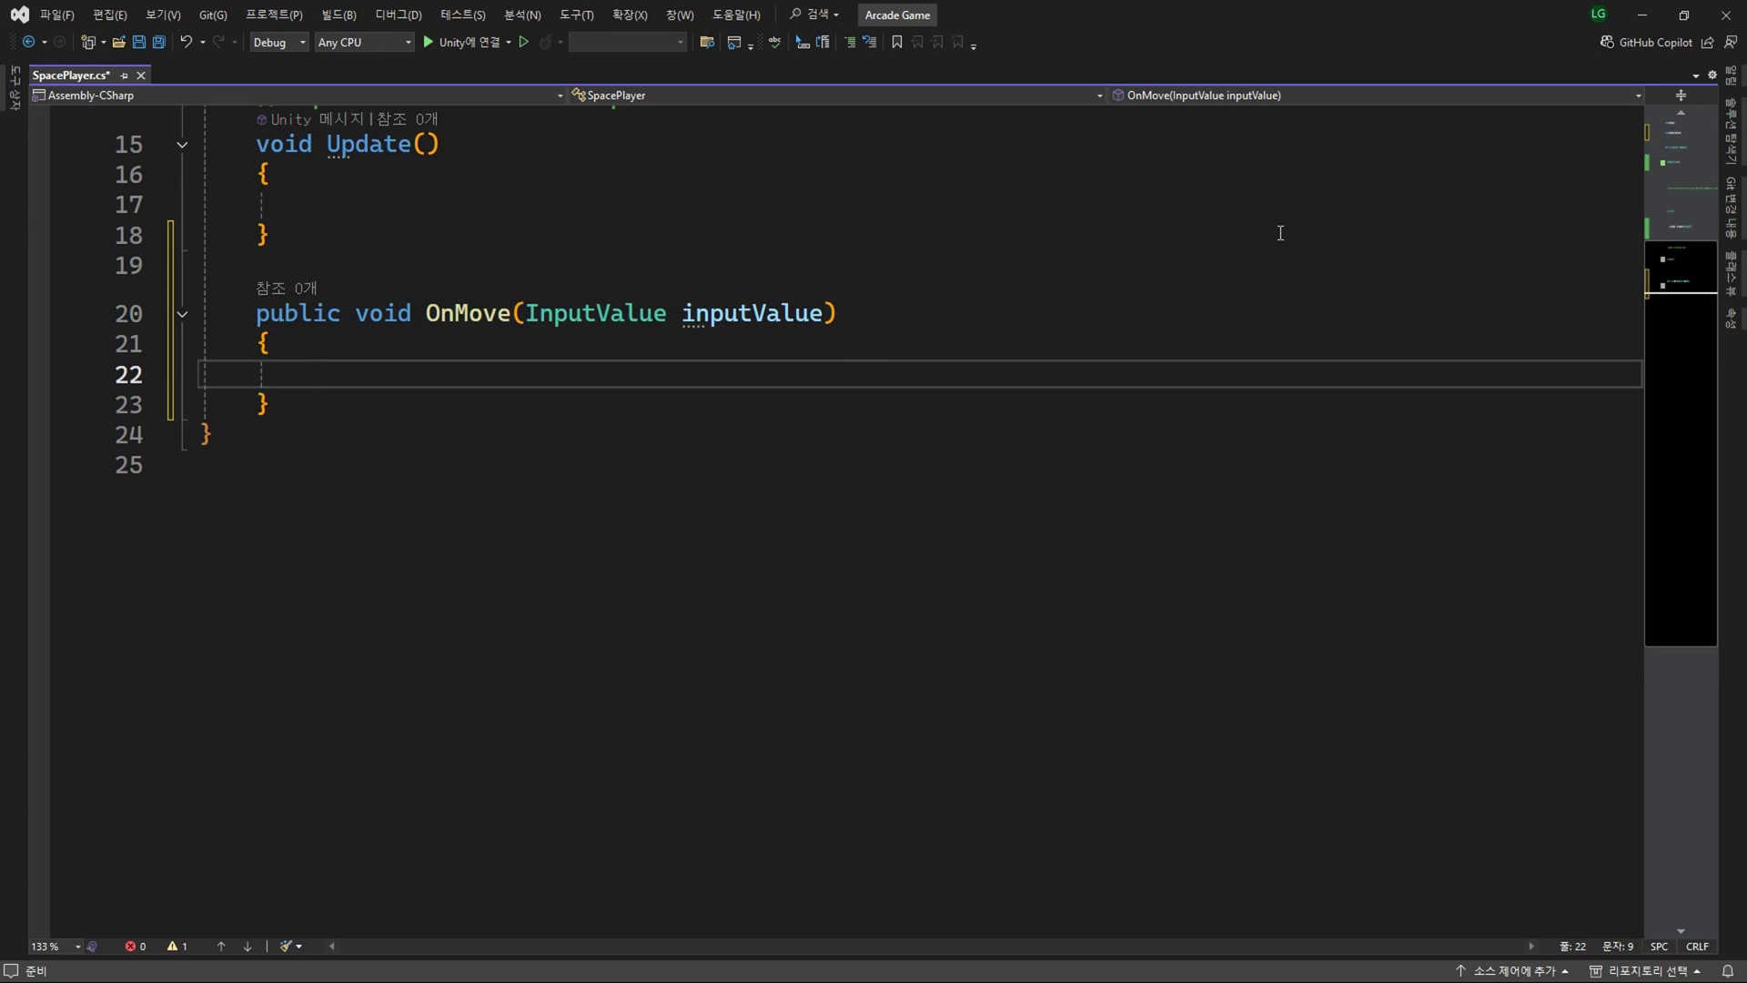
type("inpu")
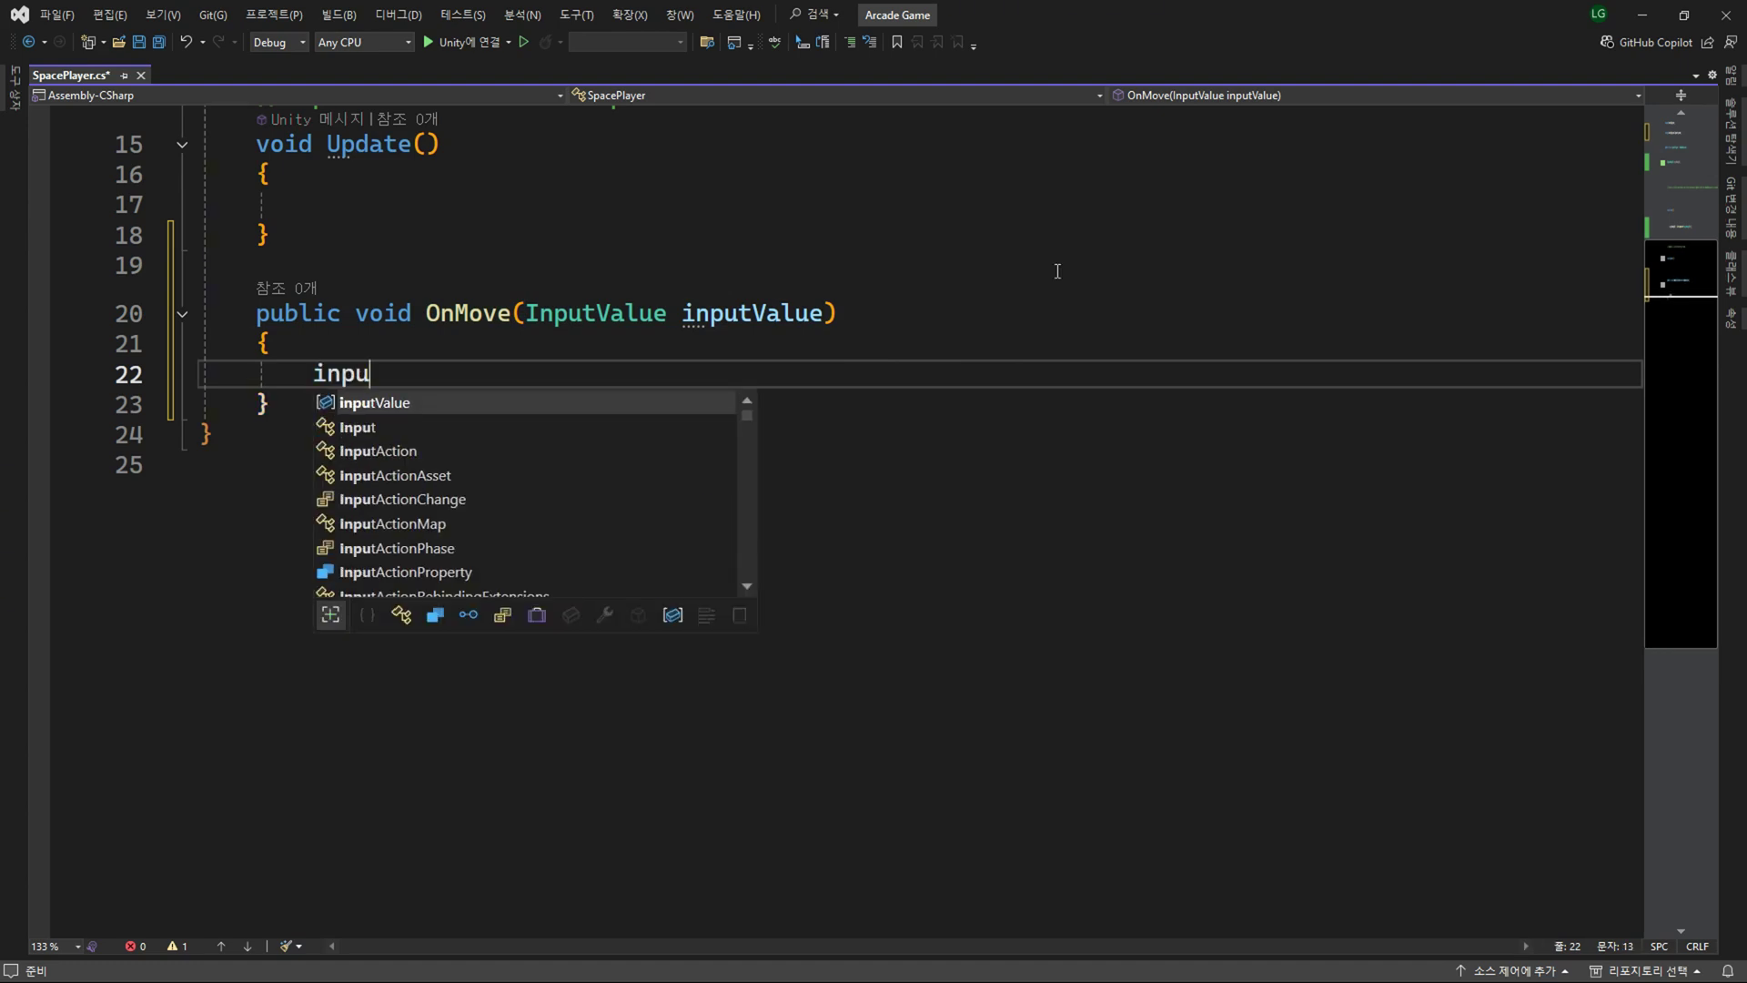
key("Tab")
type(".")
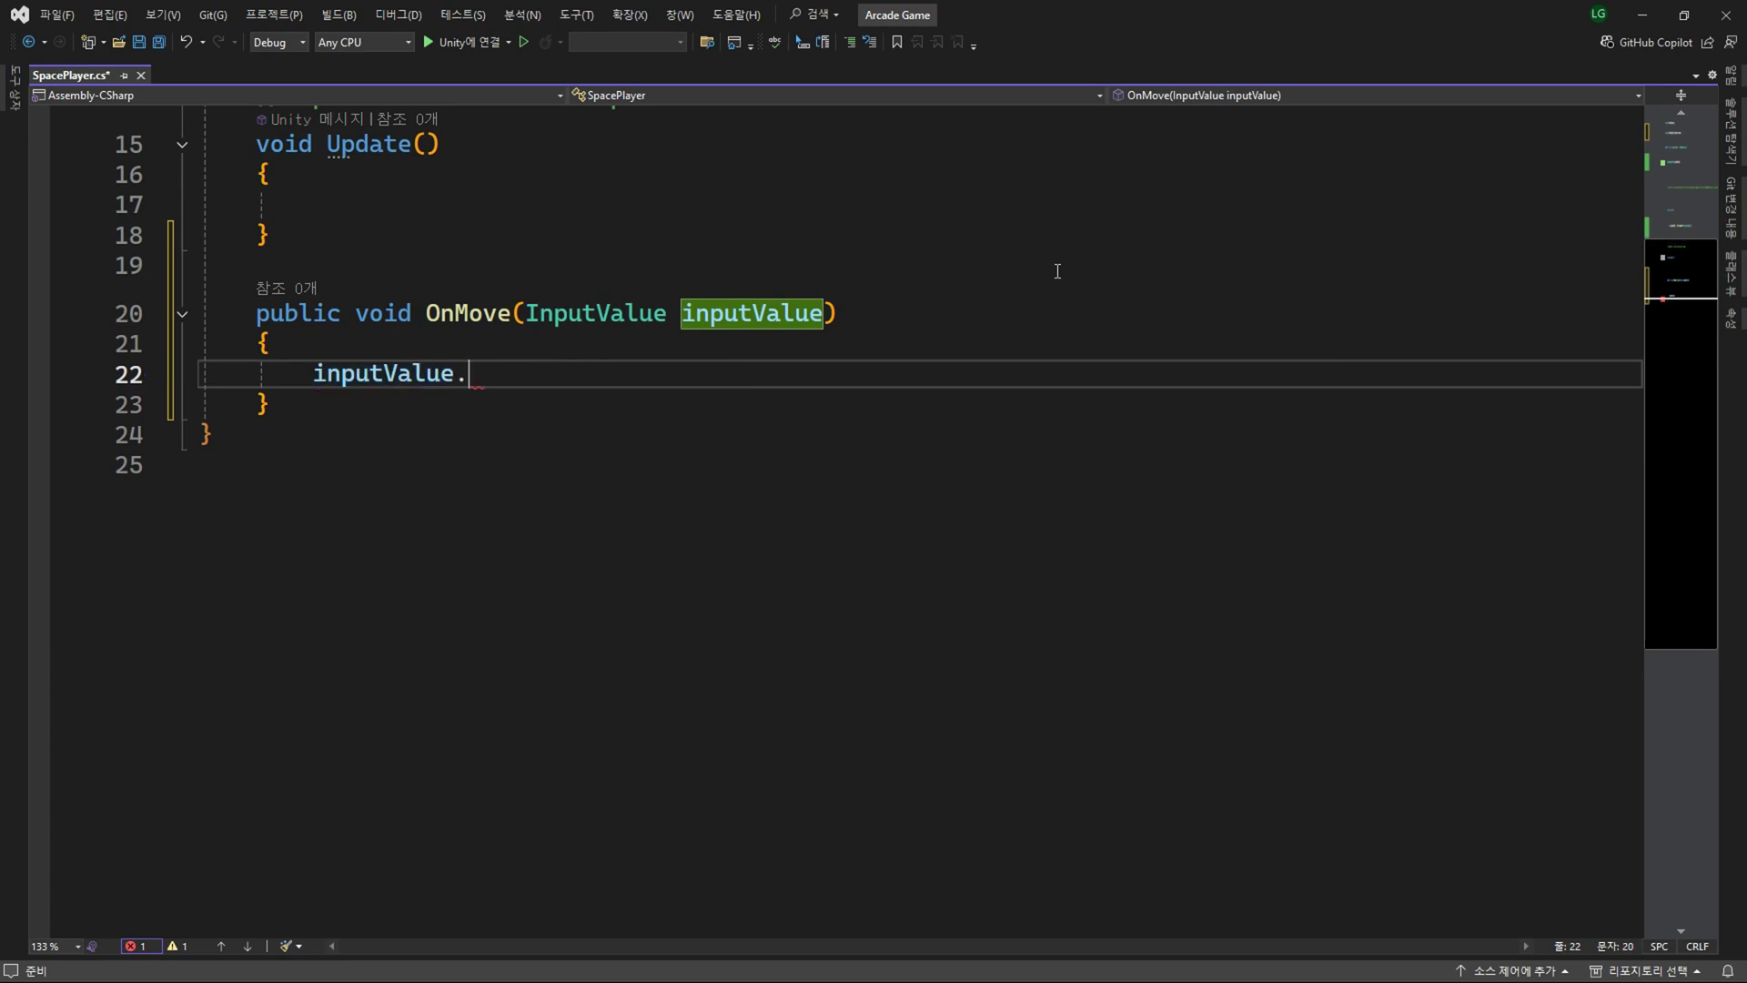
key("Down")
key("Tab")
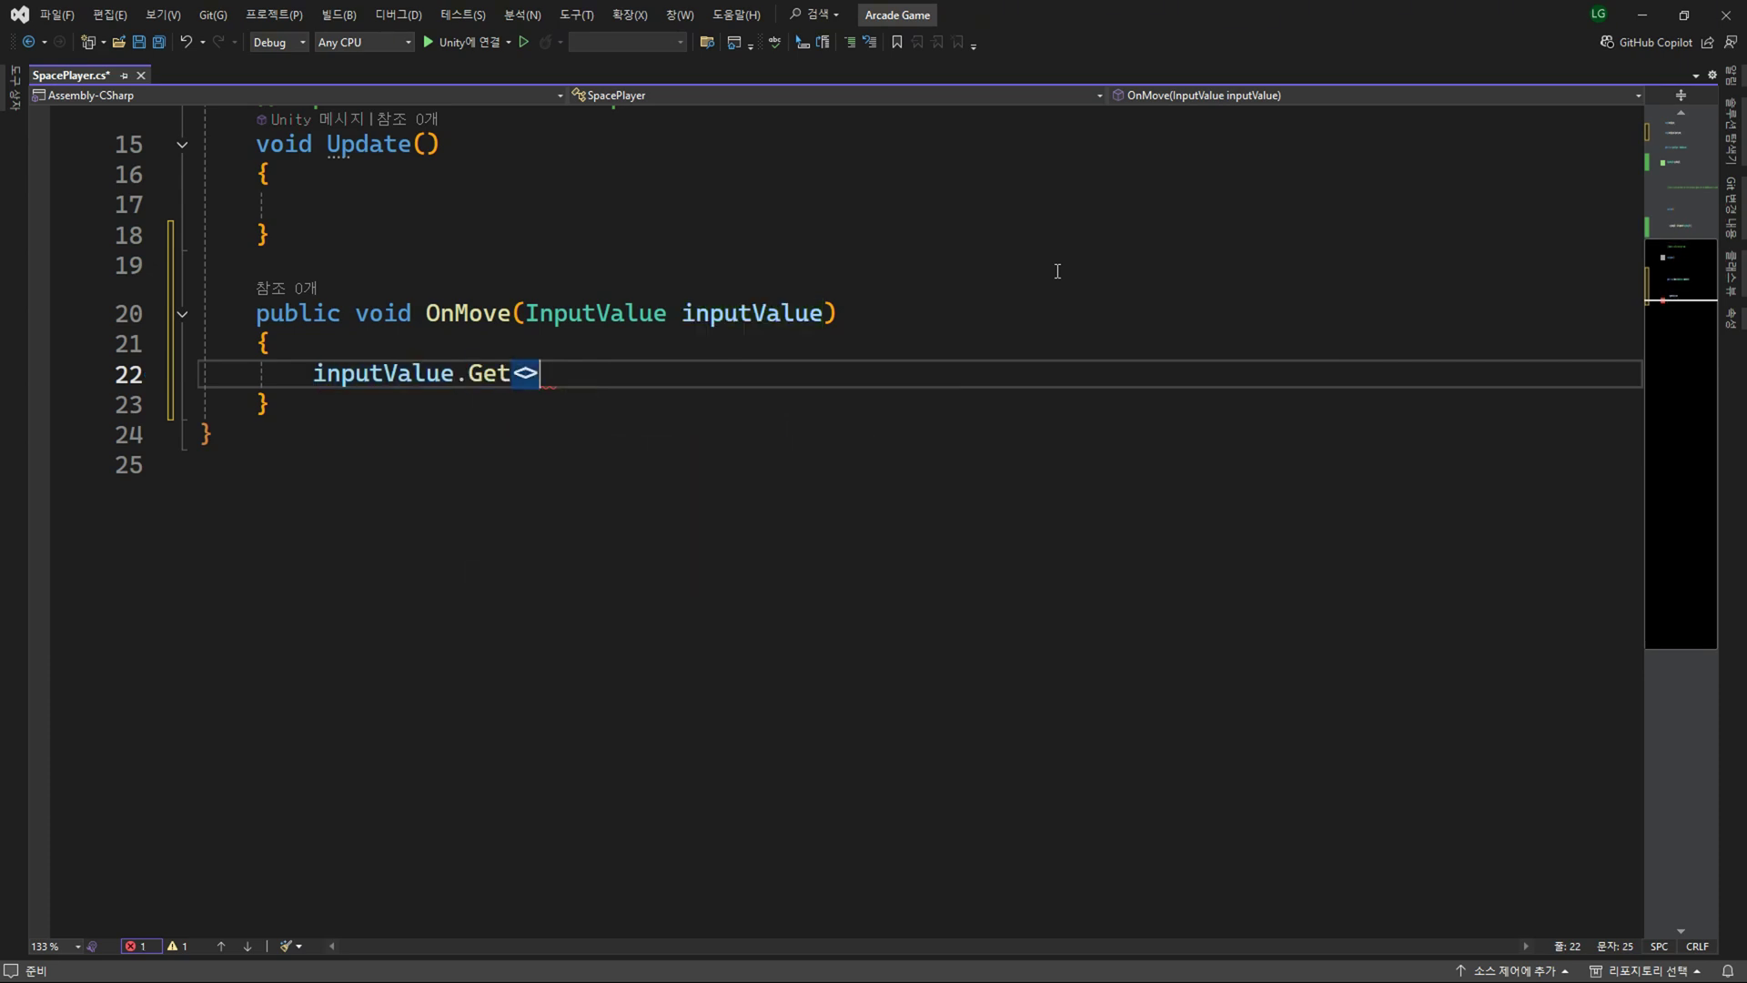
type("()")
key("Left")
key("Left")
key("Left")
type("Ve")
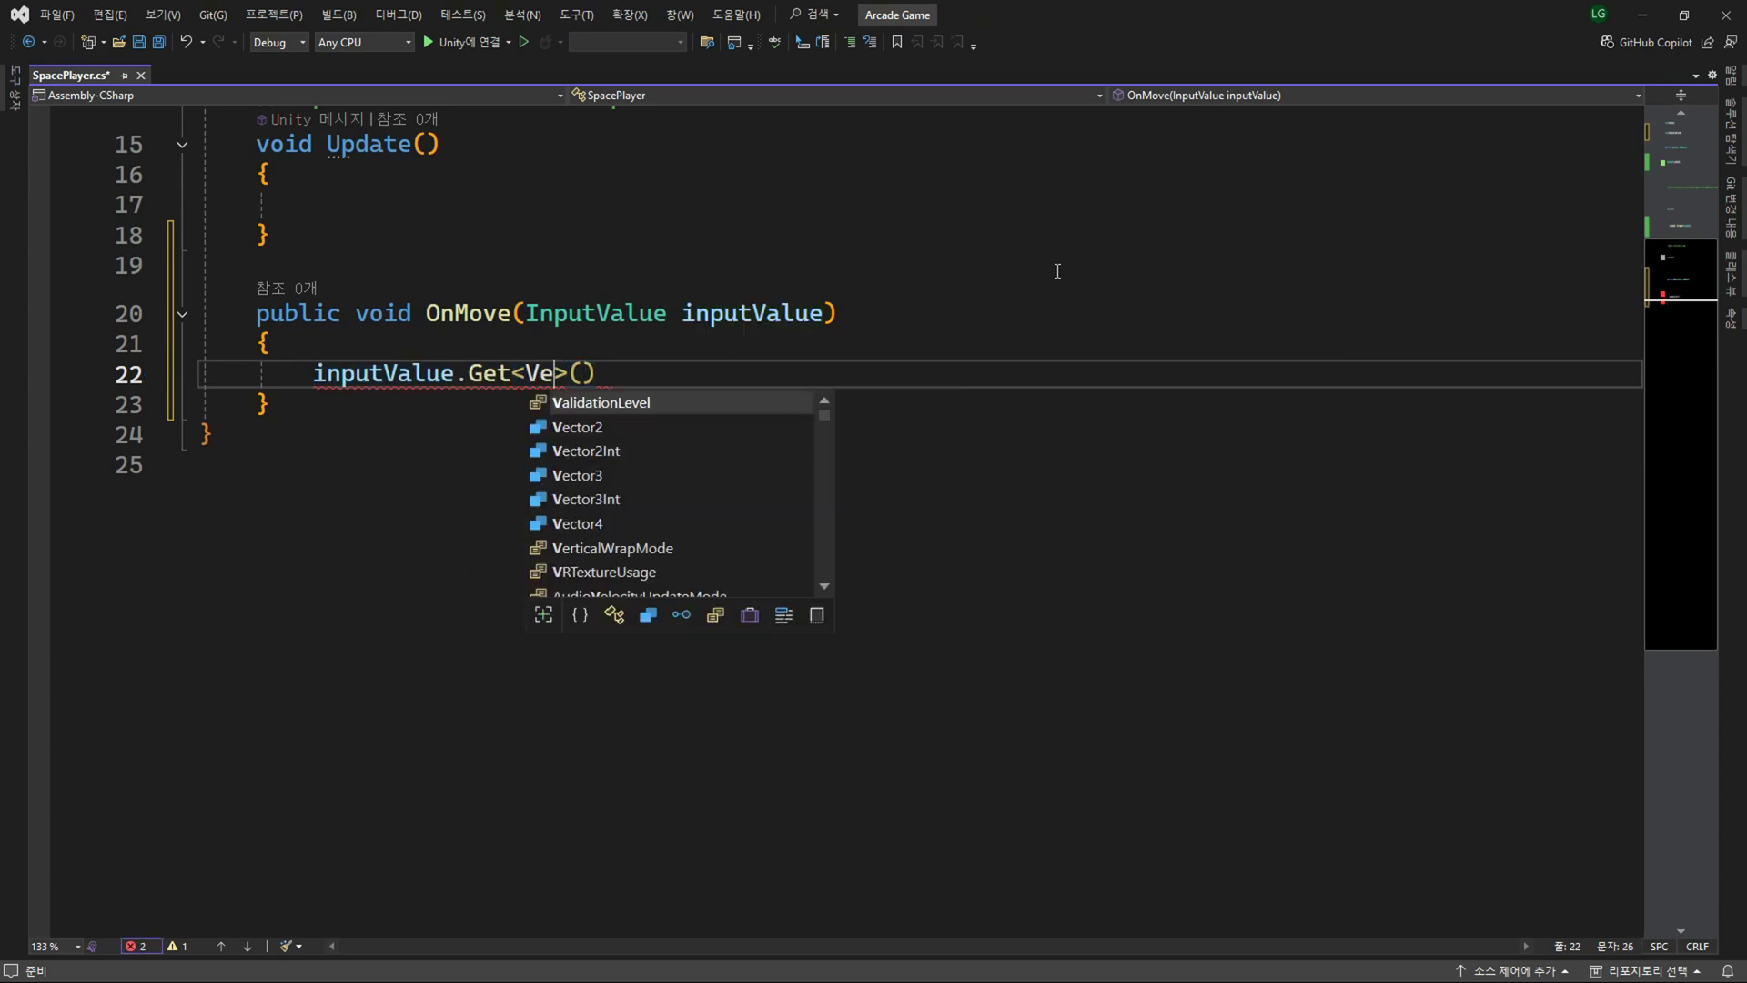
type("c")
key("Tab")
key("alt+Tab")
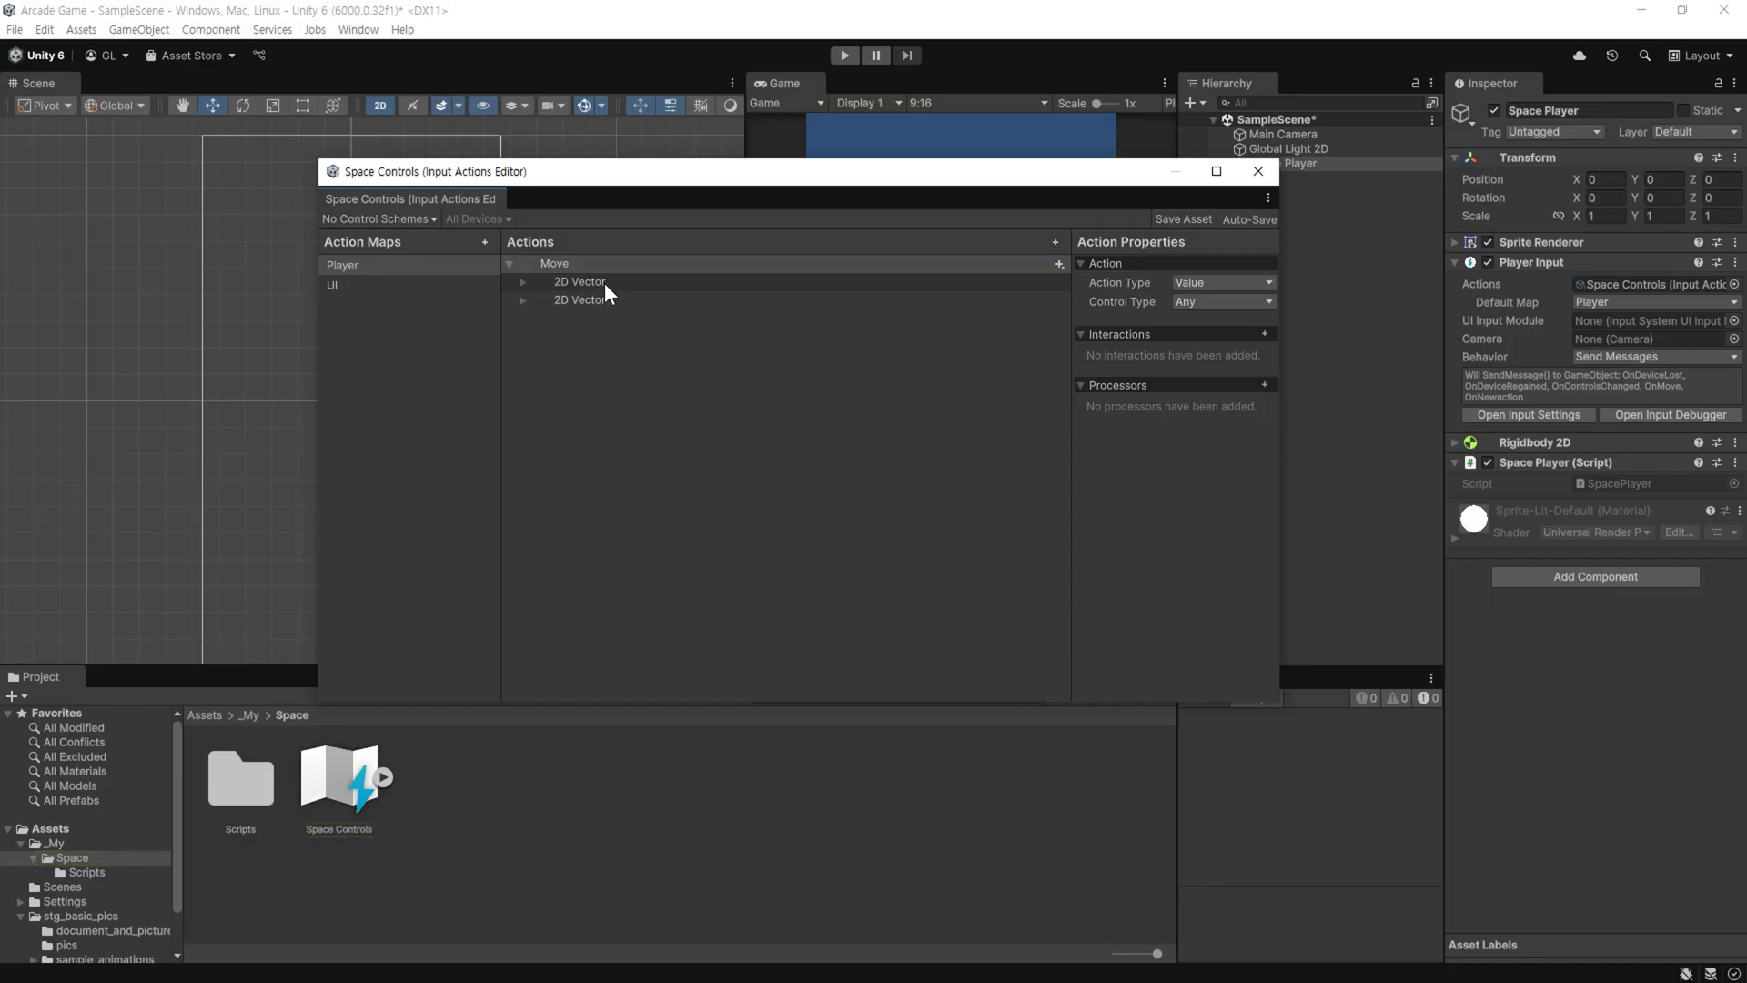
Check that Move's first binding is a 2D Vector composite, then slide Space Player along X in the scene.
left_click(604, 282)
left_click_drag(1071, 314, 959, 314)
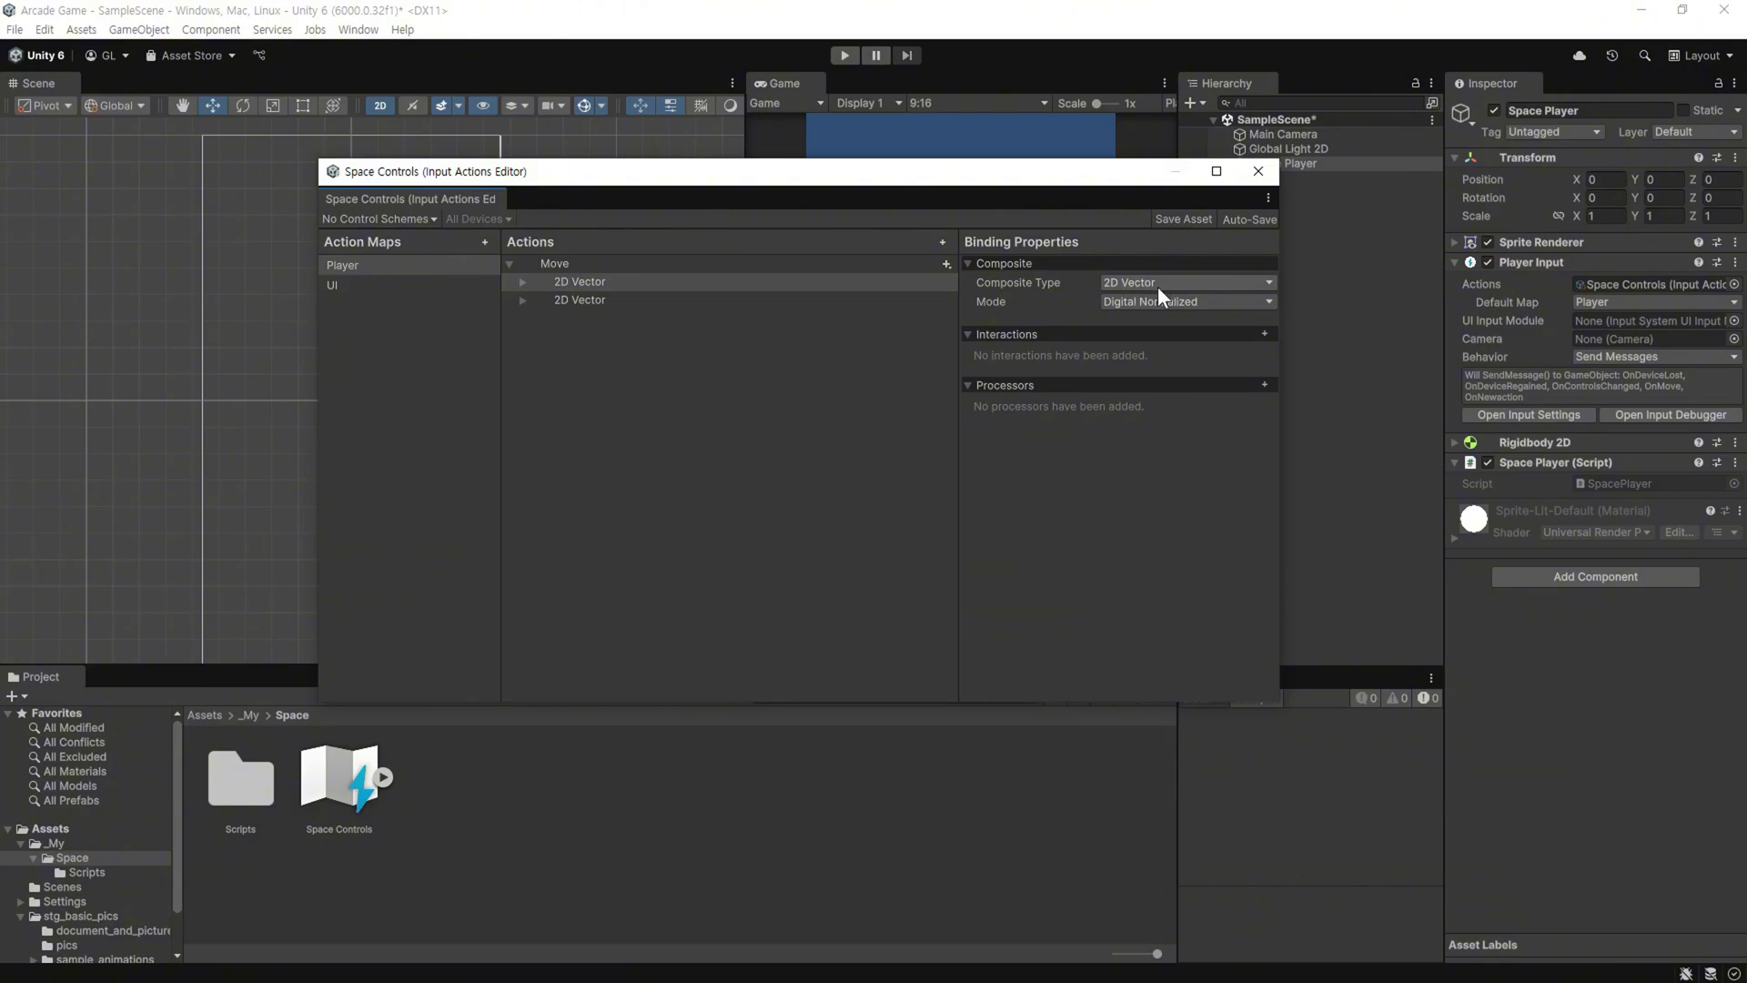
key("alt+Tab")
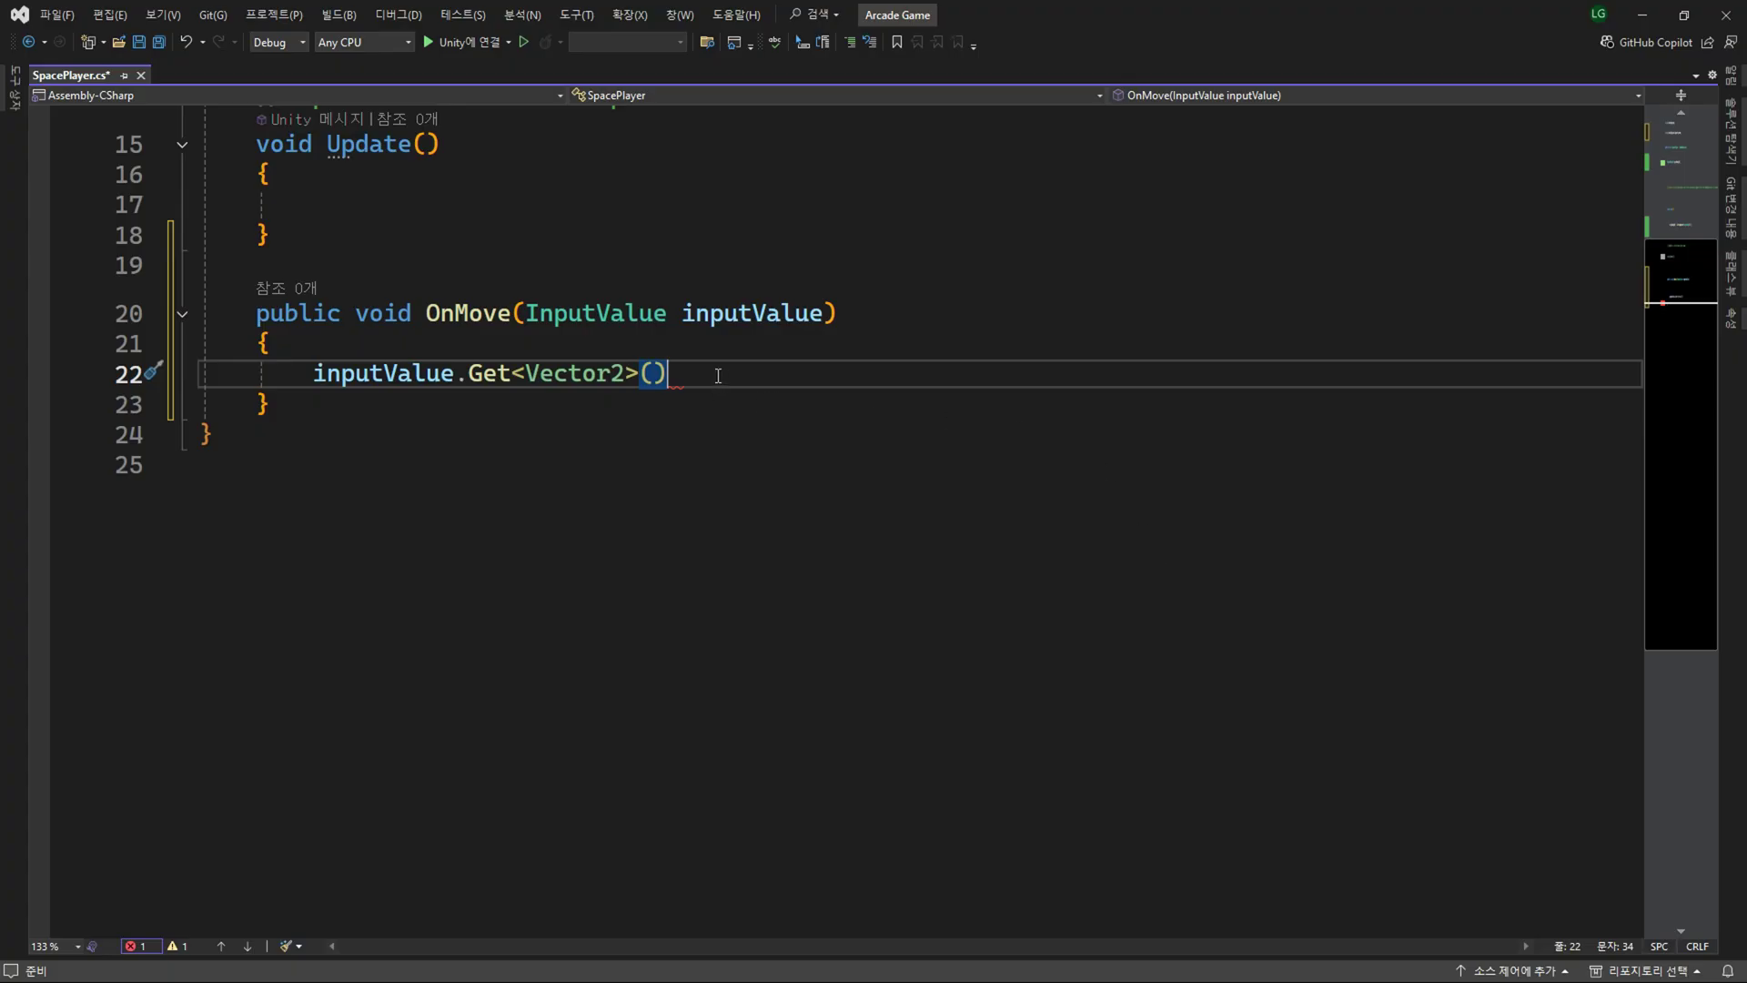
key("alt+Tab")
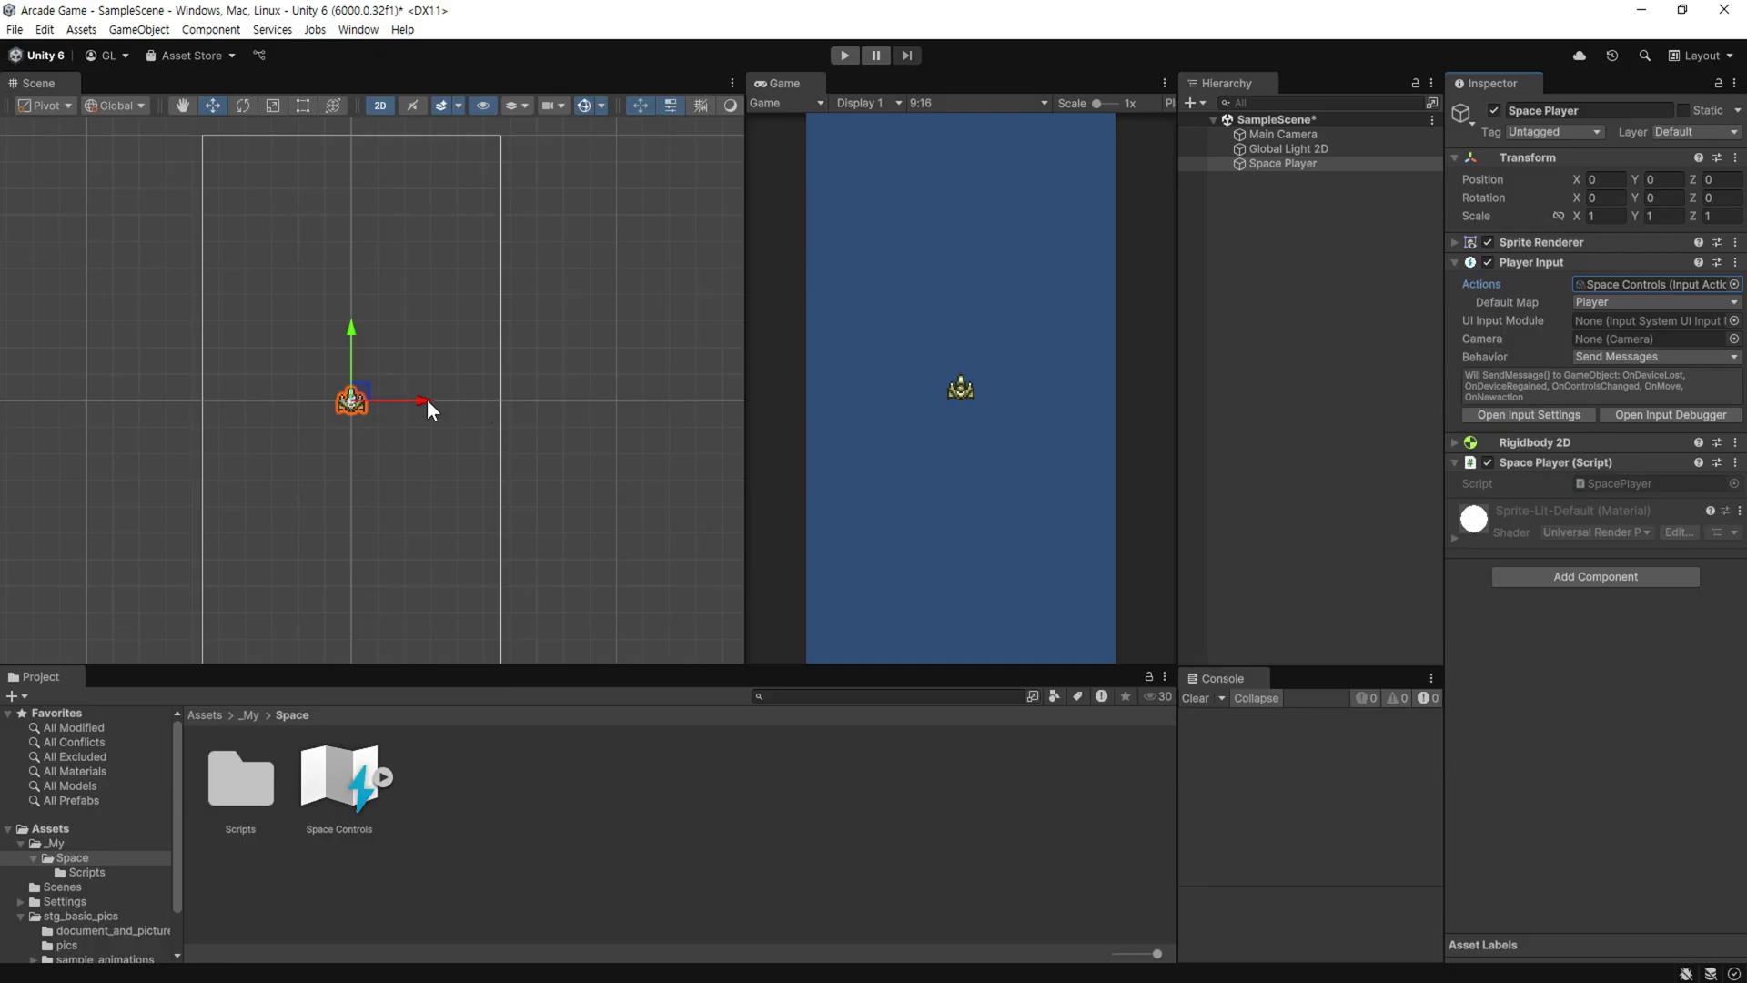
mouse_move(427, 398)
left_mouse_down()
mouse_move(396, 406)
mouse_move(569, 422)
left_mouse_up()
Complete the OnMove line as float input = inputValue.Get<Vector2>().x;.
key("alt+Tab")
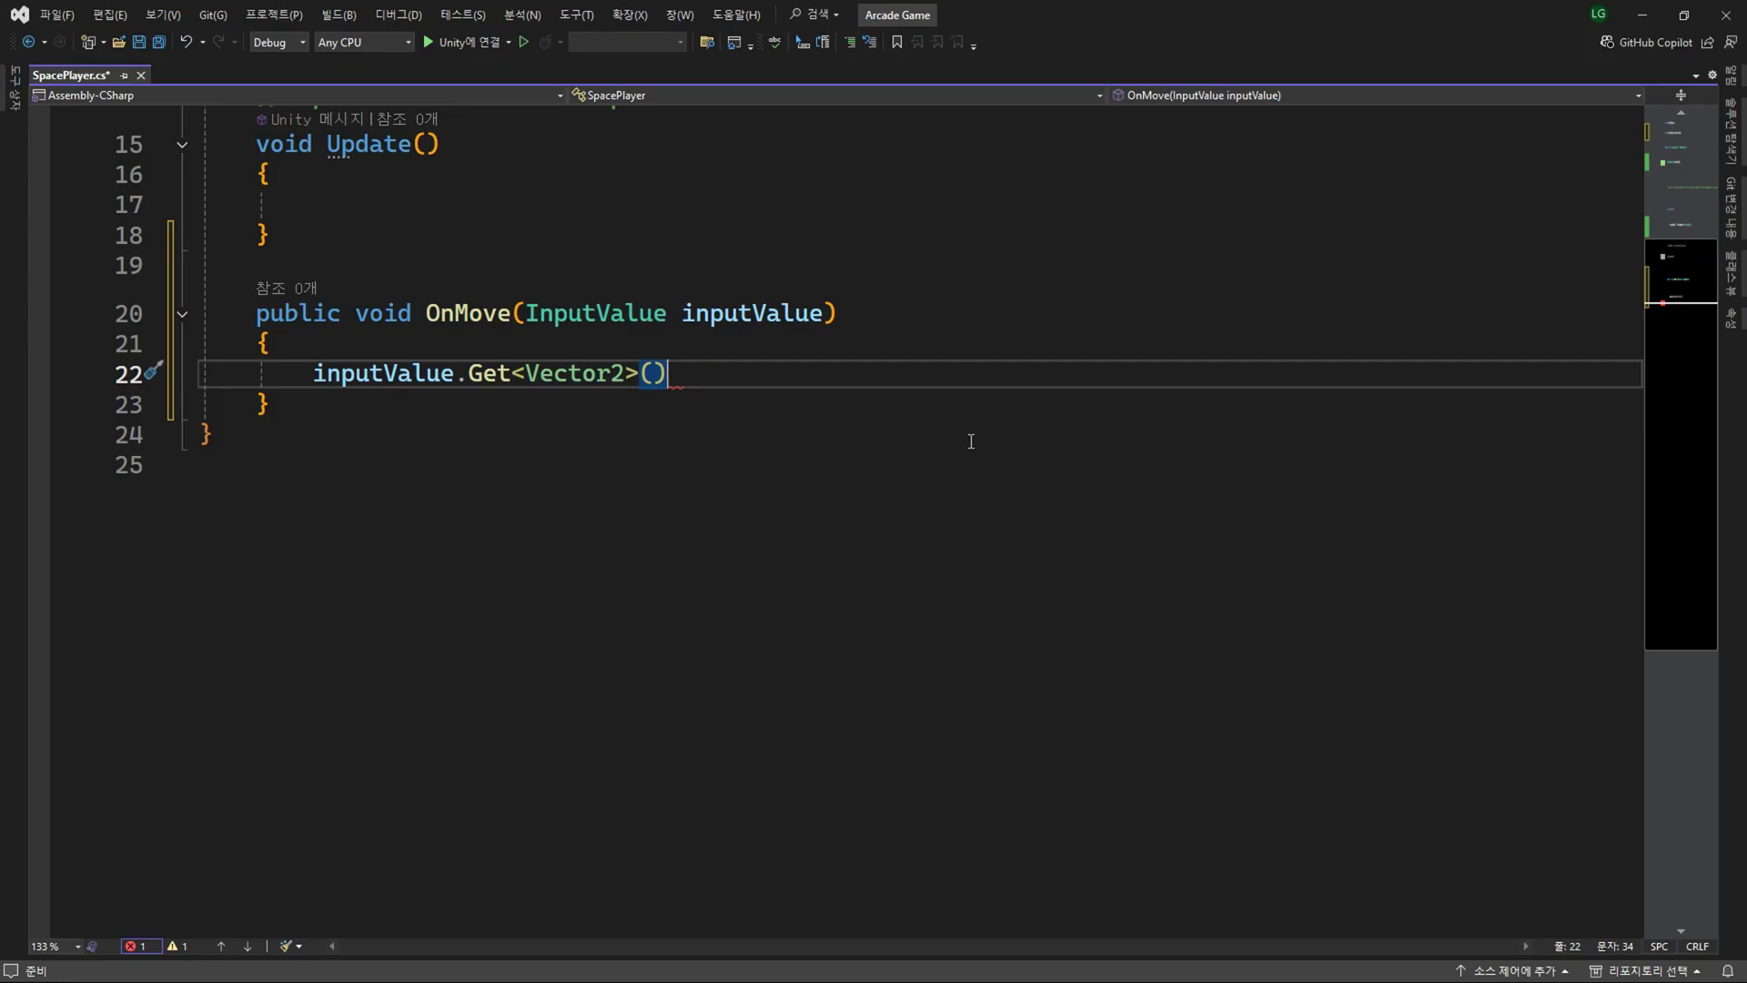
type(".x")
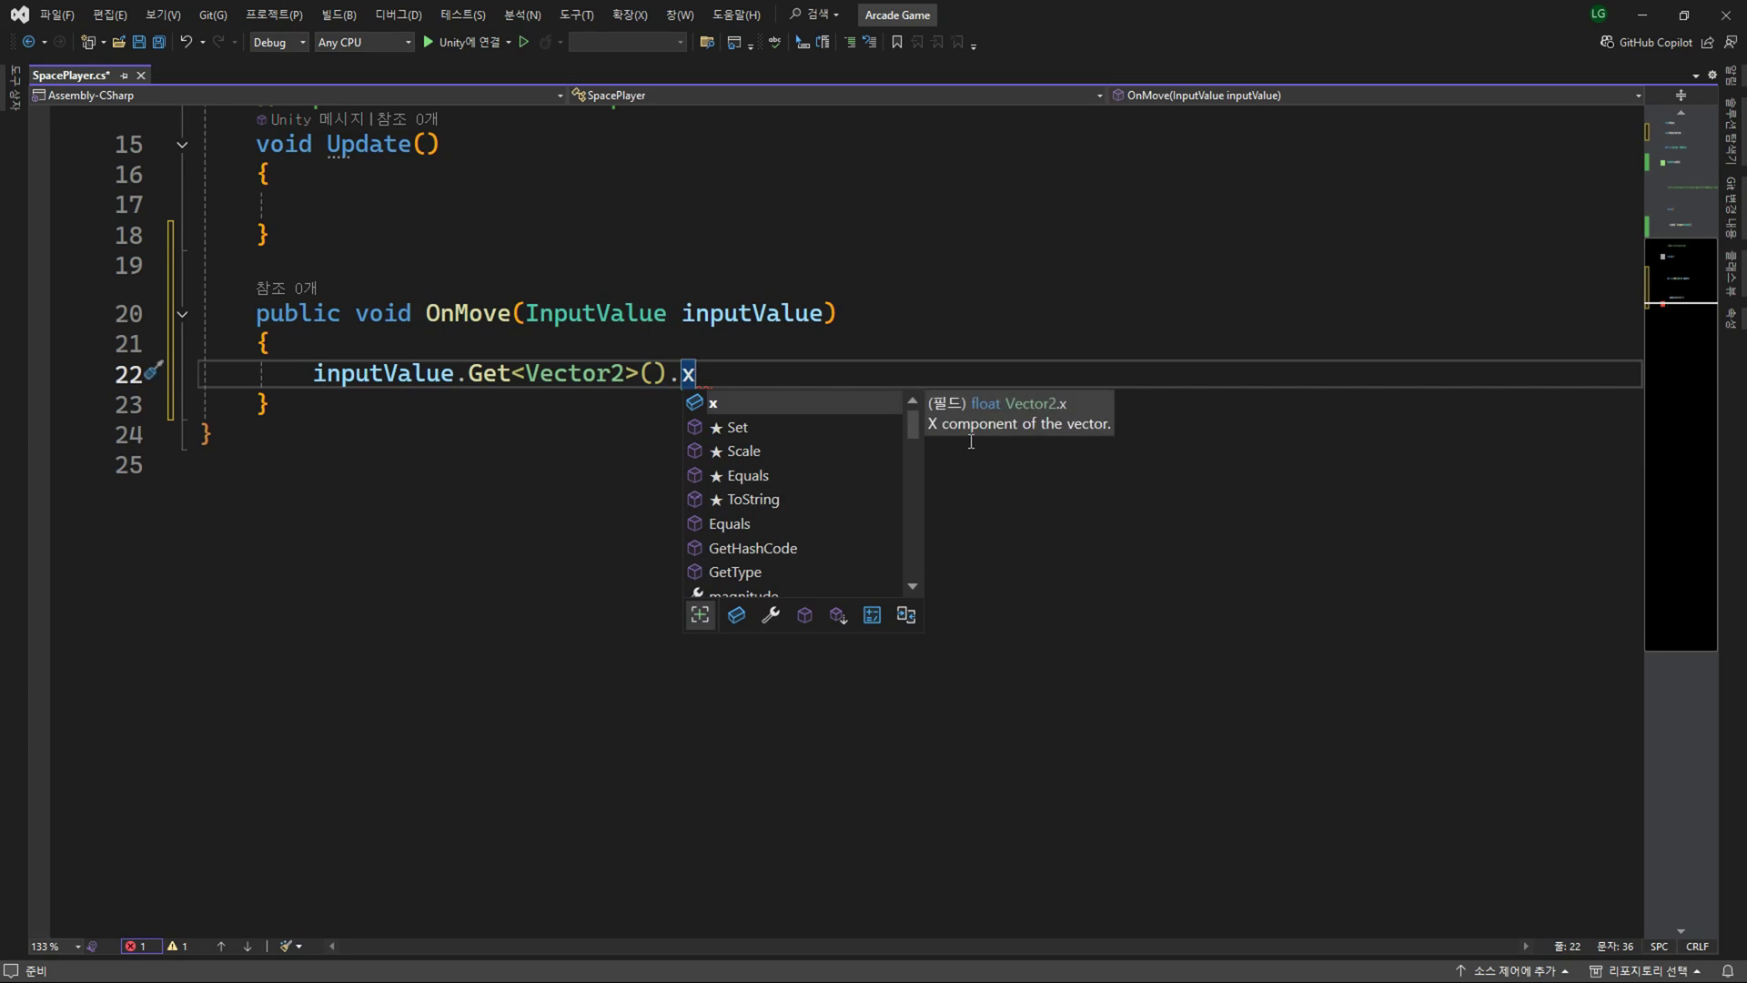
type(";")
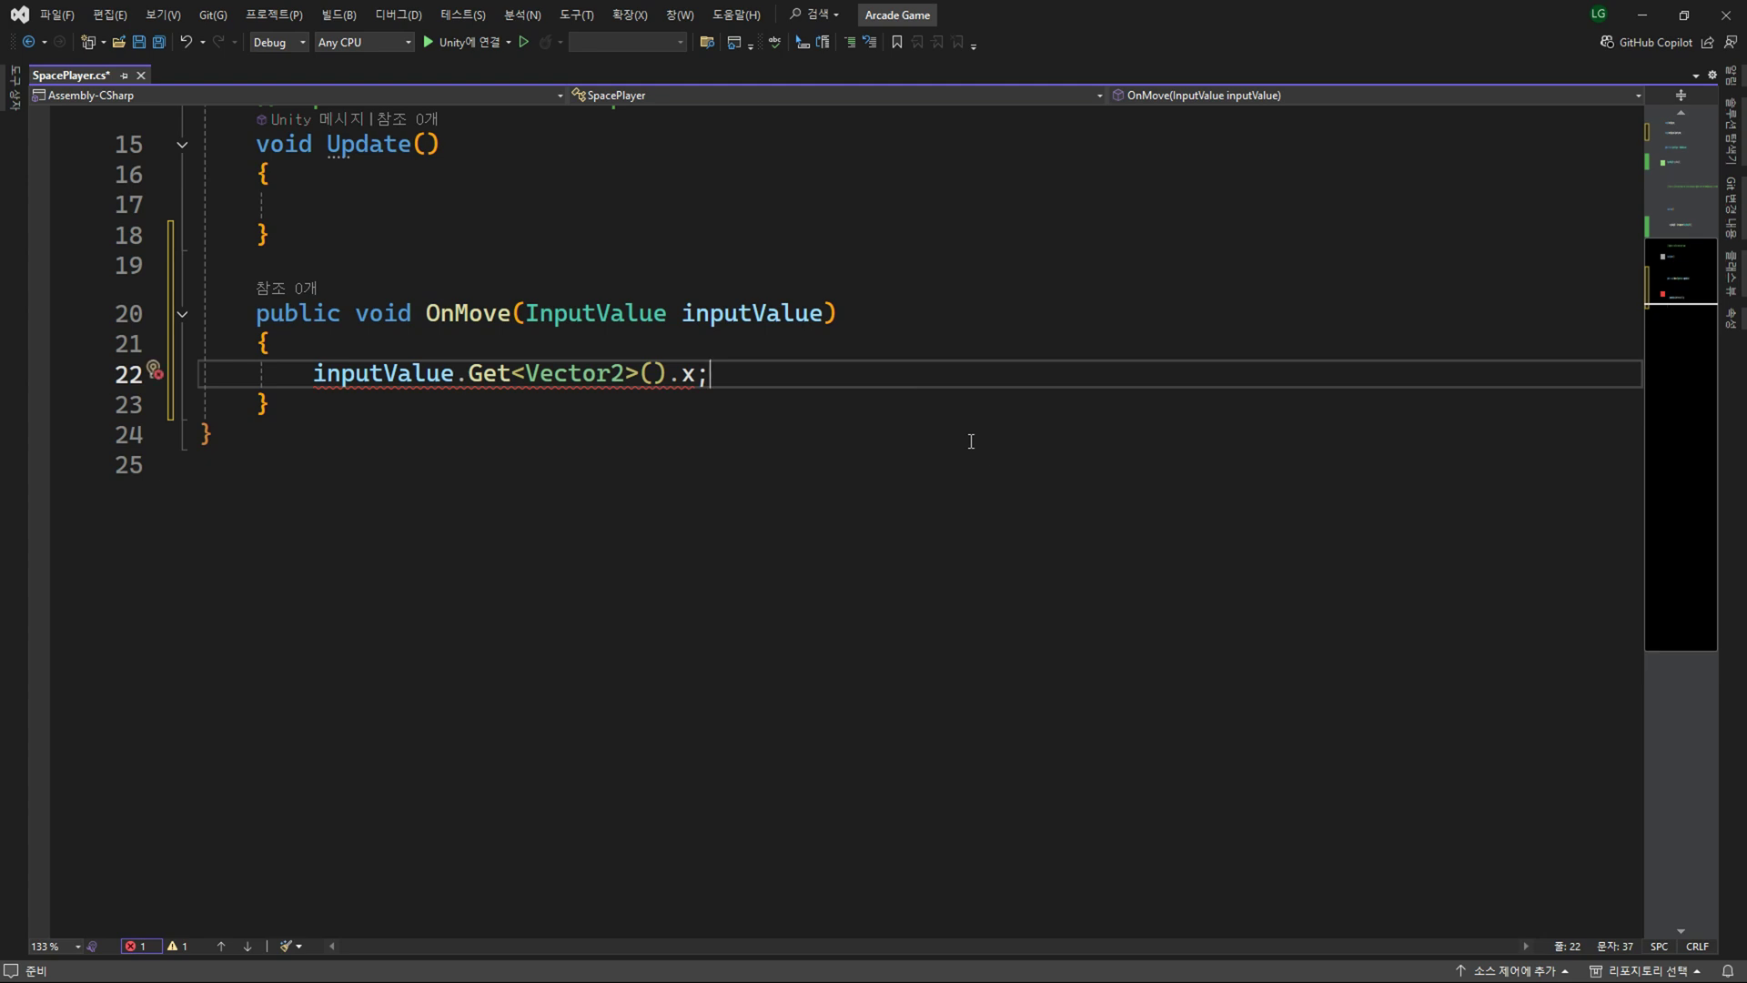
key("Home")
key("Left")
type("fl")
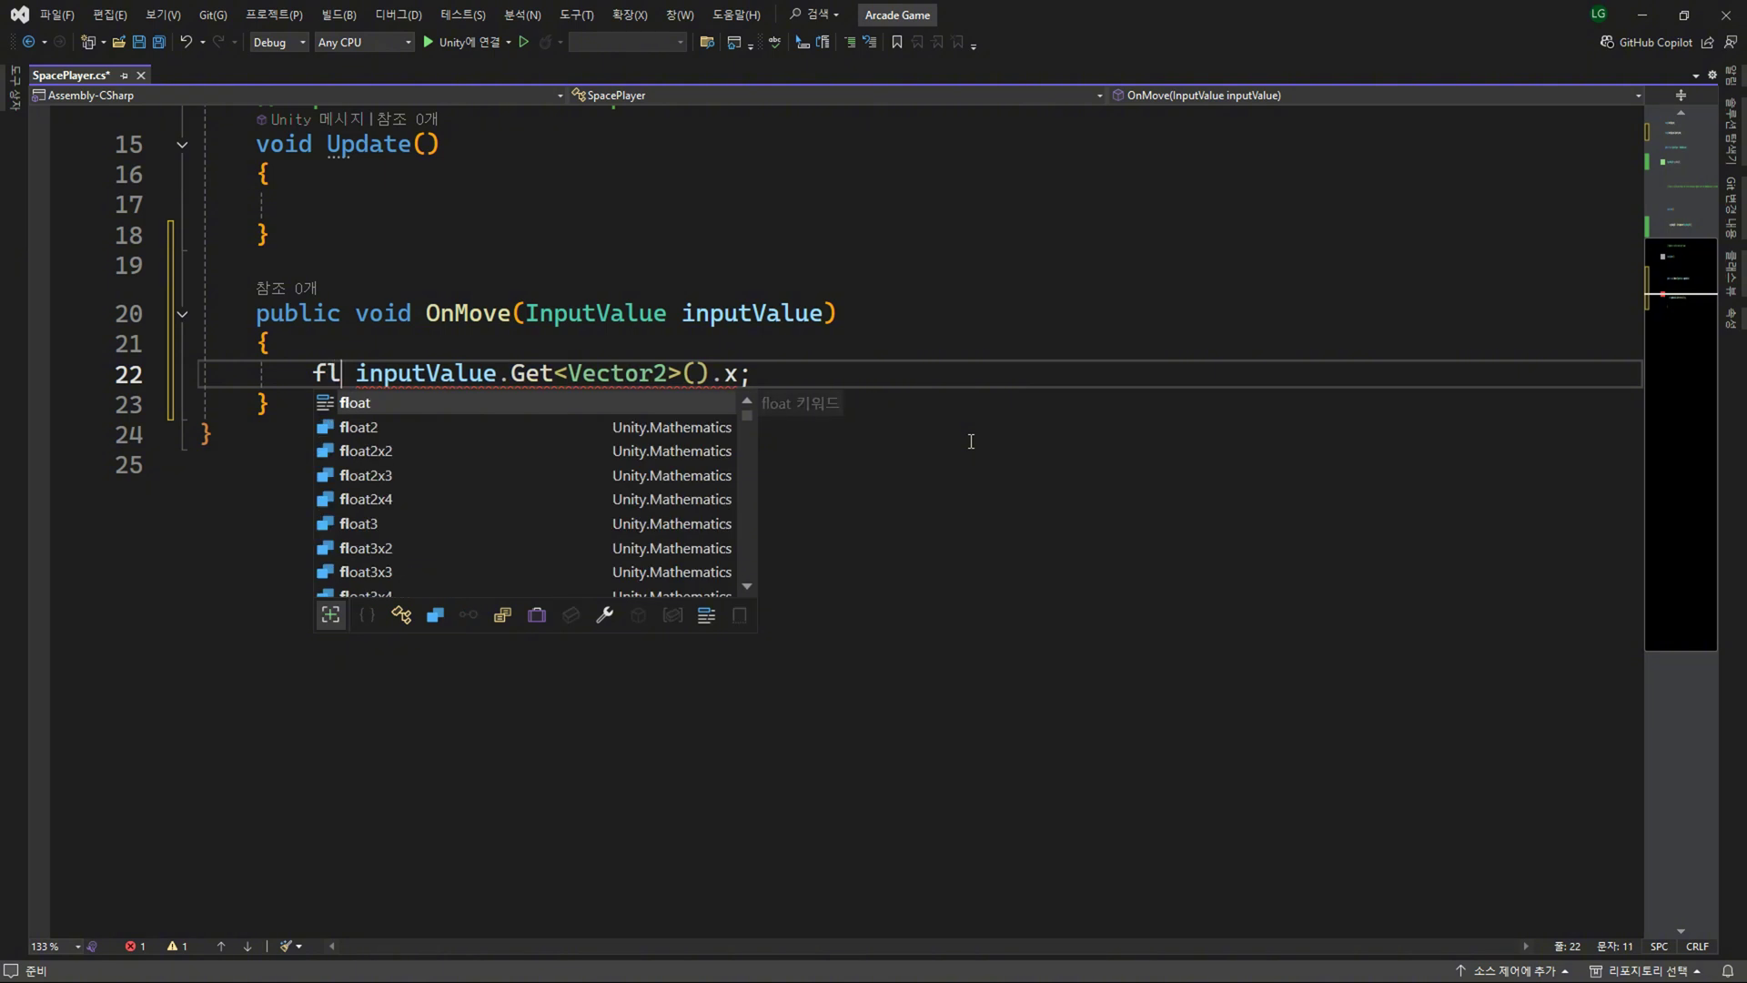
key("Tab")
type("input")
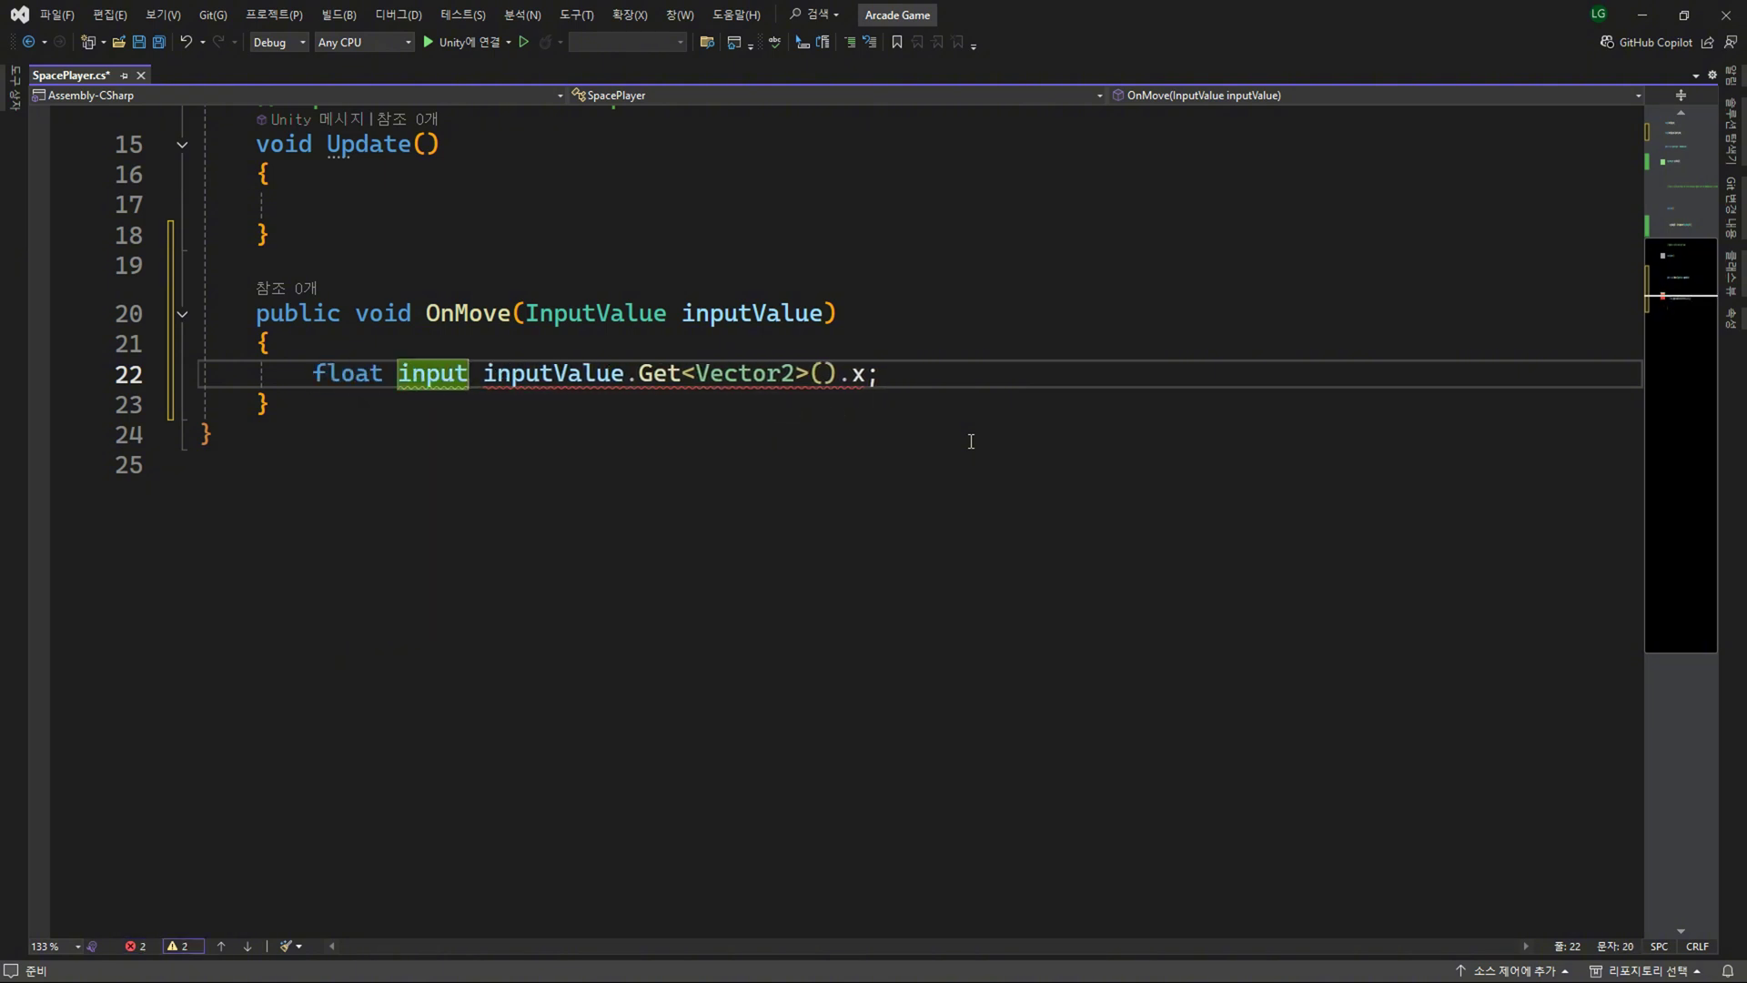
type(" =")
Highlight the float input declaration and the whole OnMove method to point them out, then deselect.
left_click(314, 374)
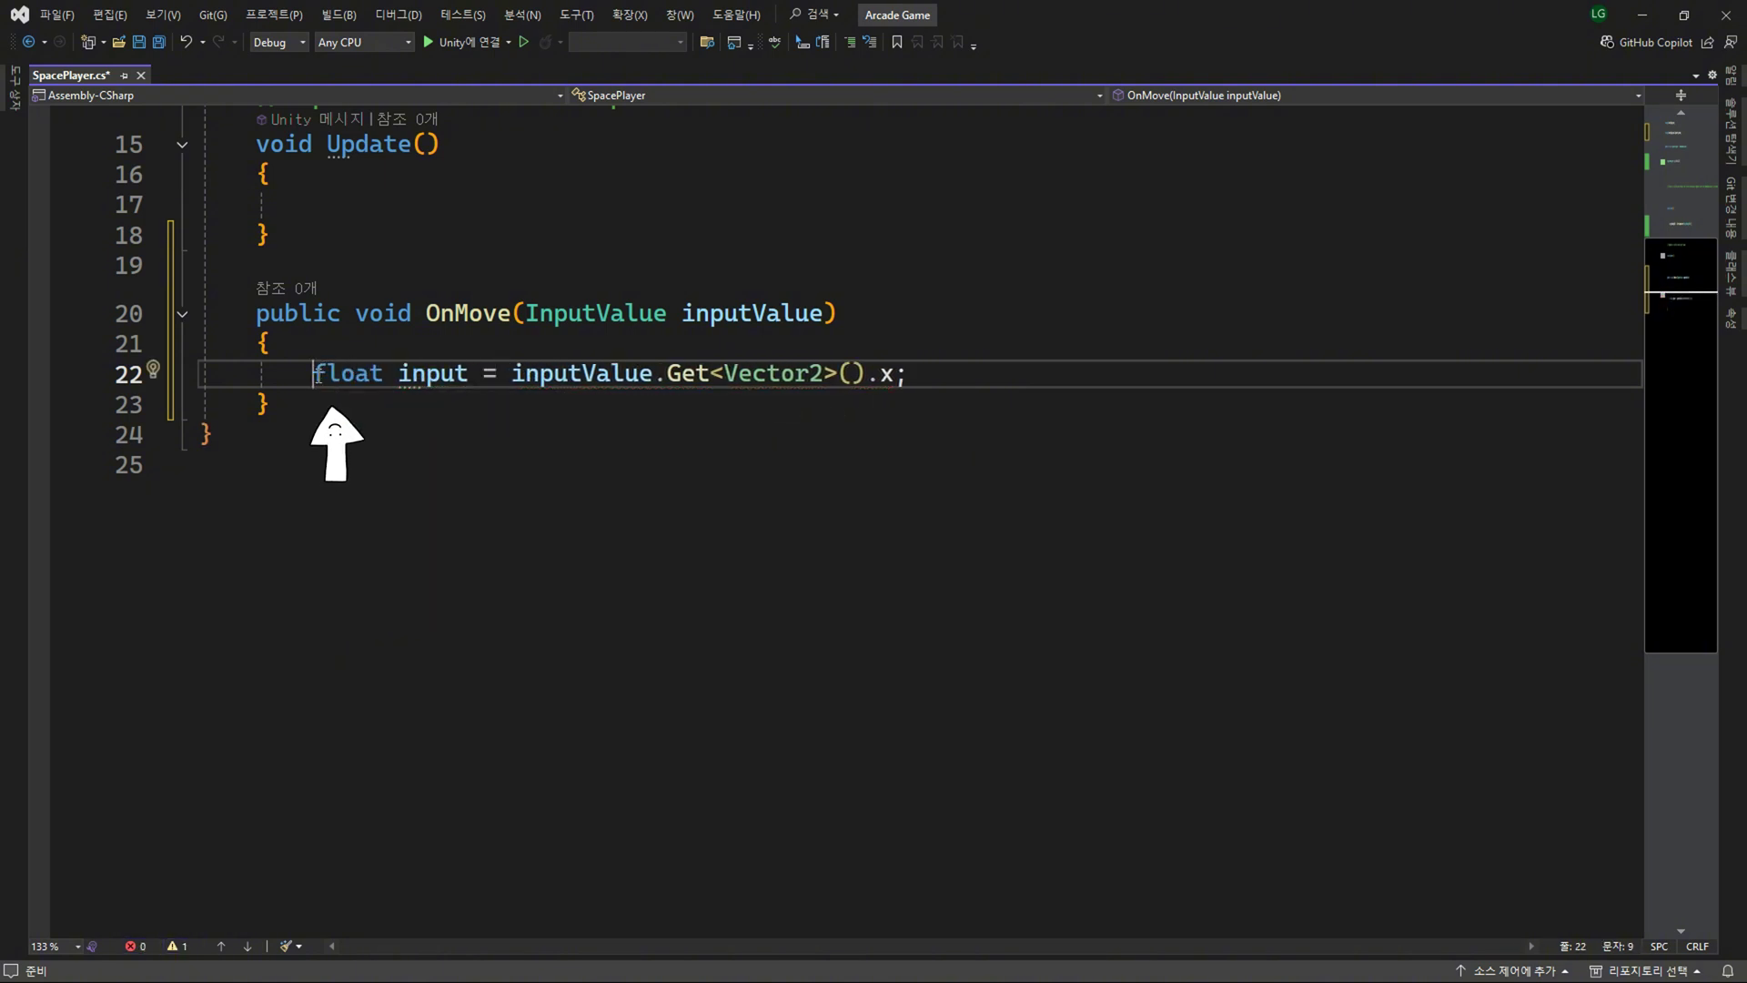
left_click_drag(315, 374, 483, 383)
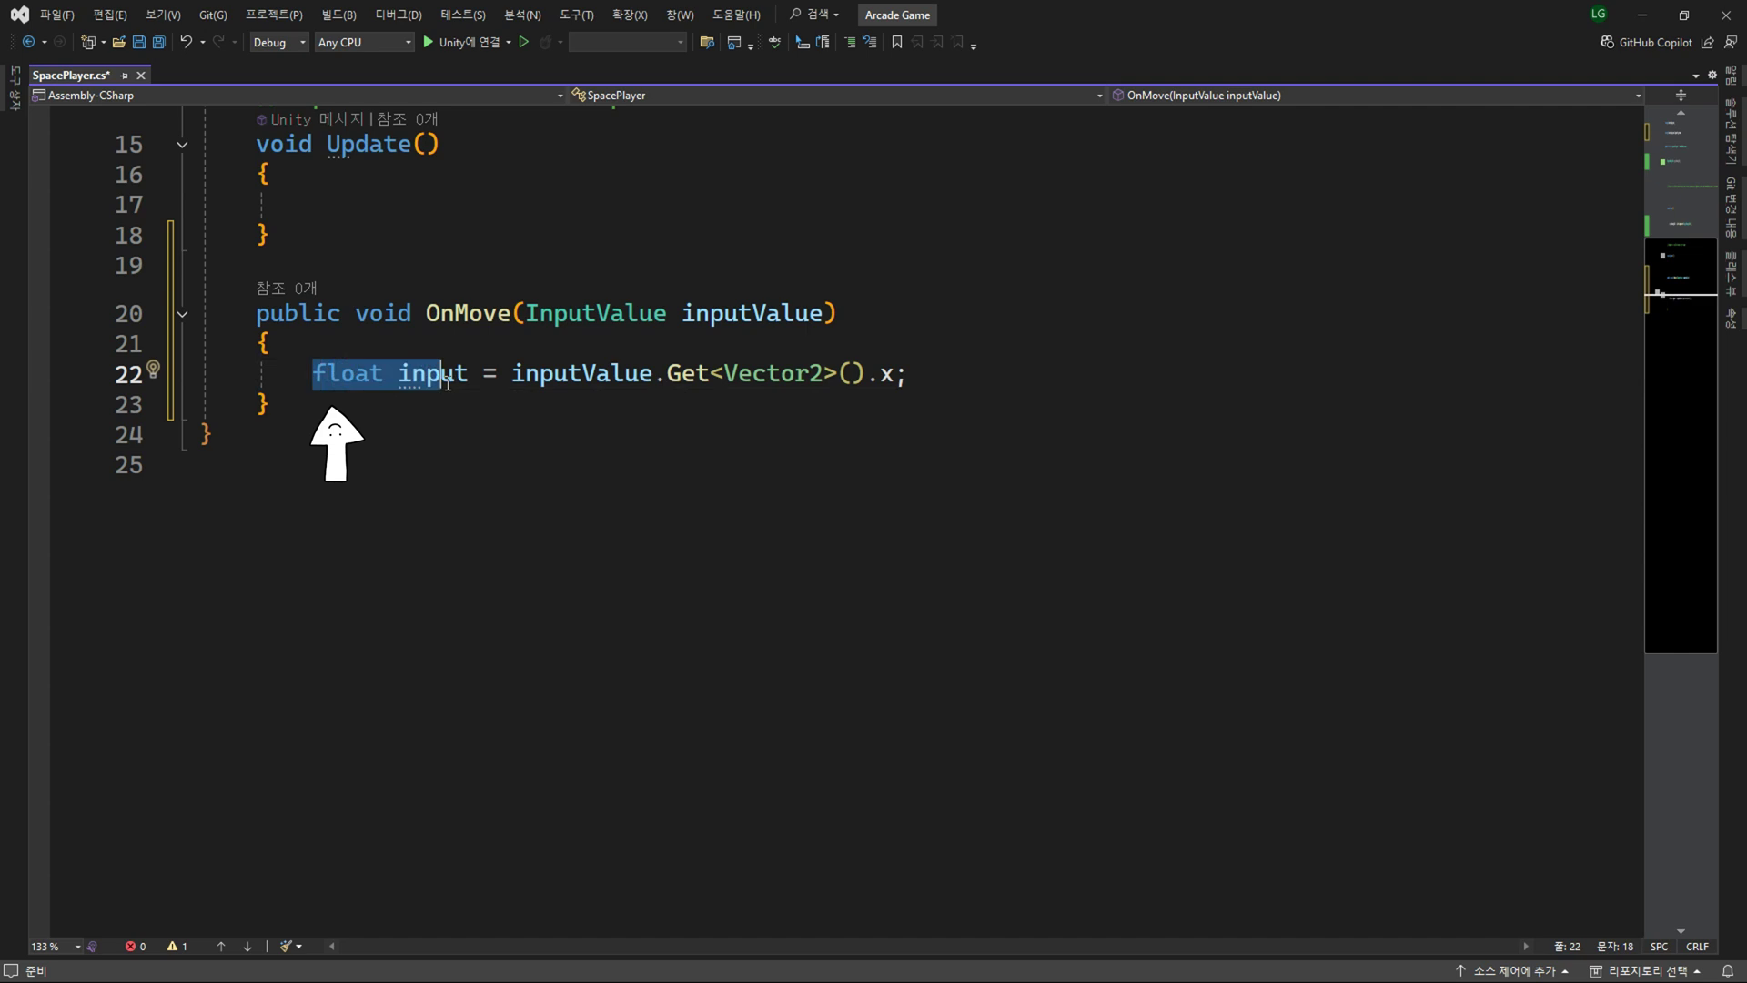
left_click(495, 383)
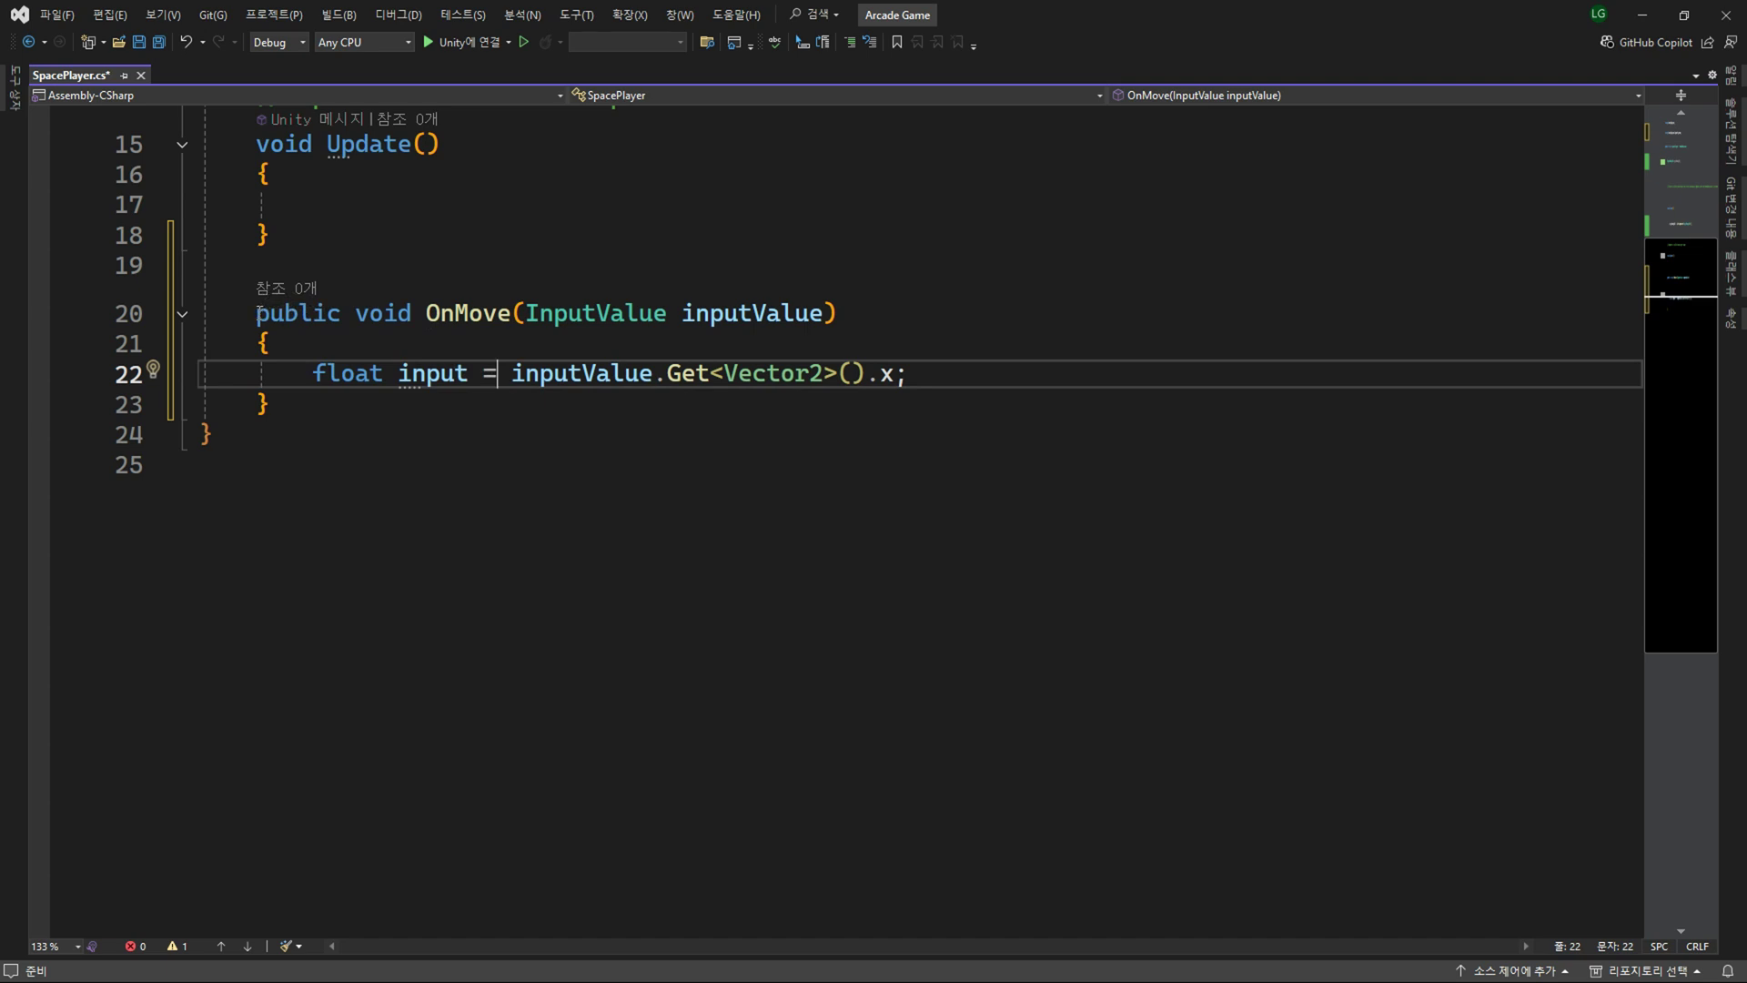
left_click_drag(257, 313, 428, 393)
left_click(466, 374)
key("ctrl+r")
key("ctrl+r")
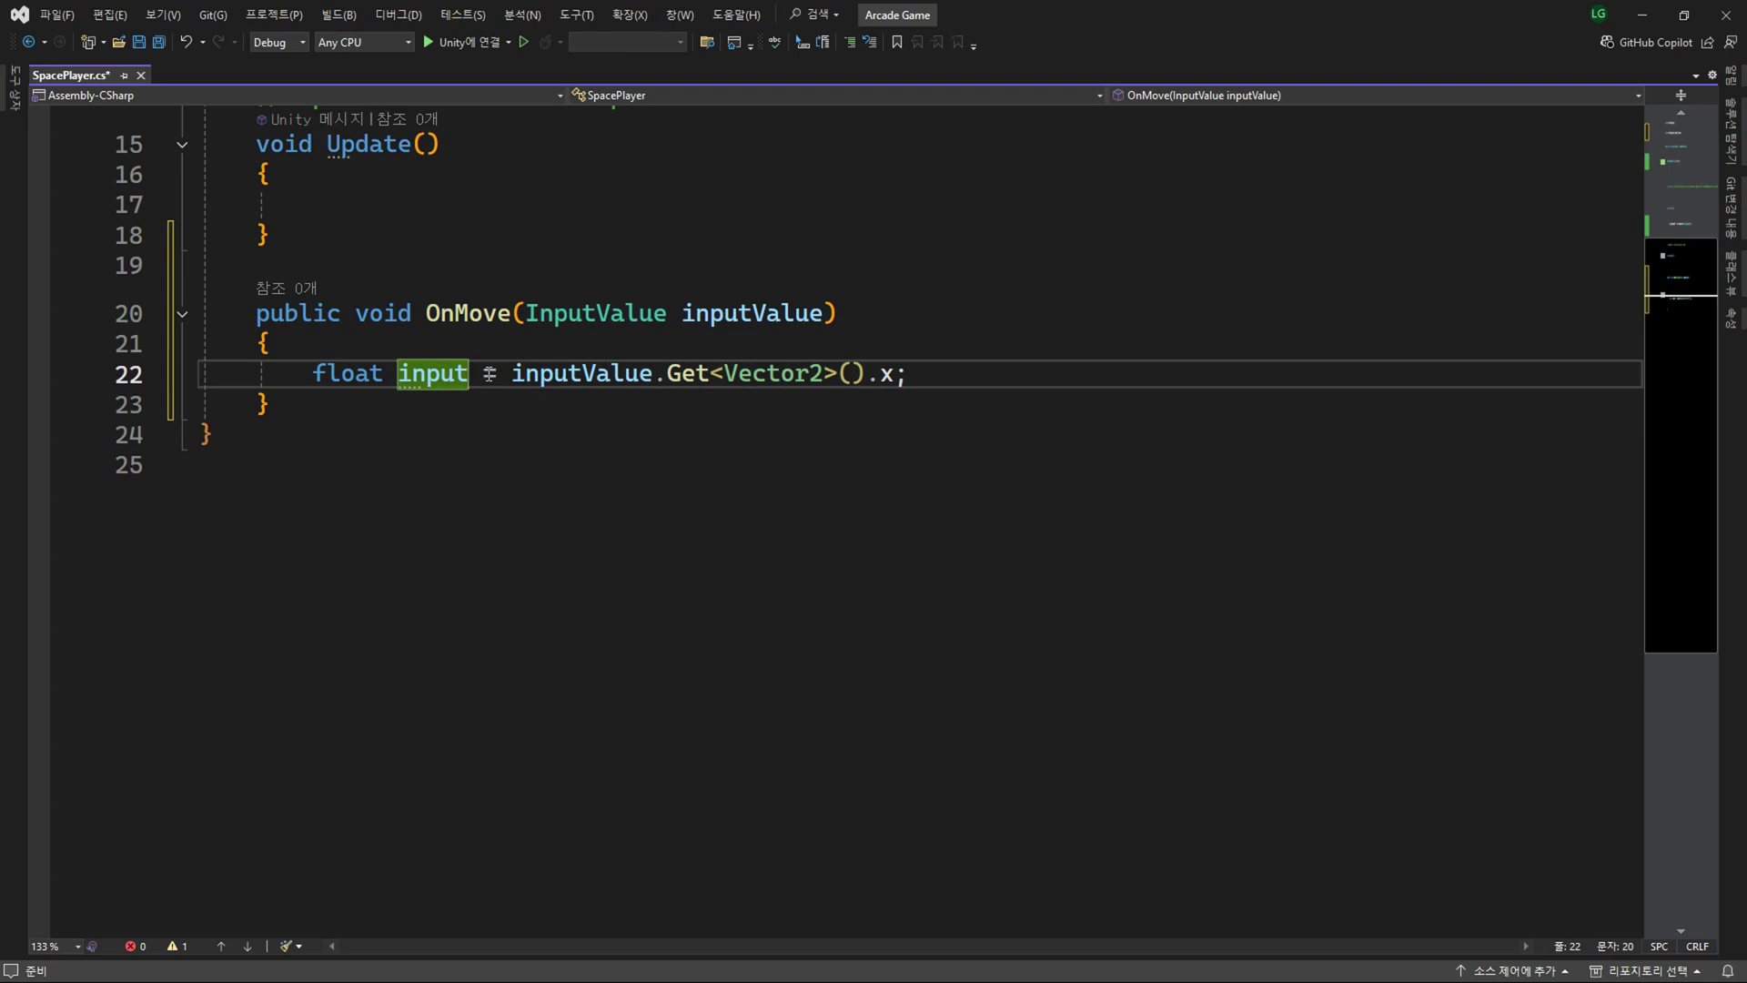
Add Debug.Log("Key : " + input); below the input line and save SpacePlayer.cs.
key("End")
key("Return")
key("Return")
type("D")
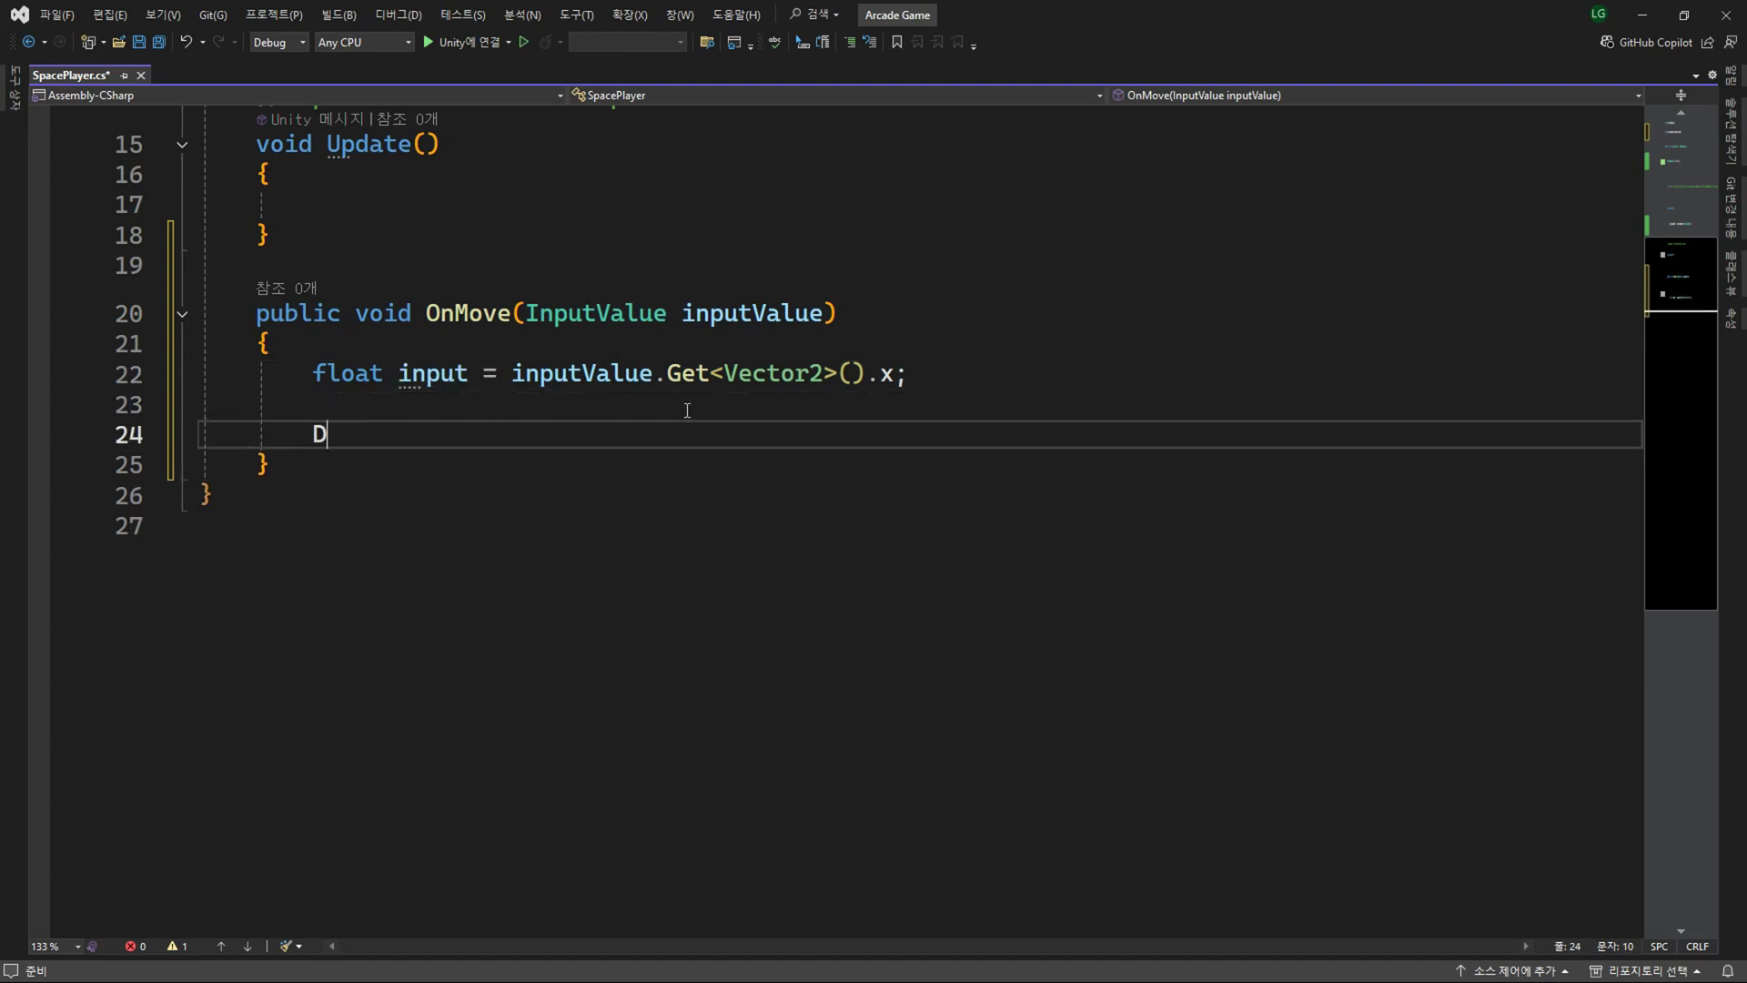
type("ebug.Lo")
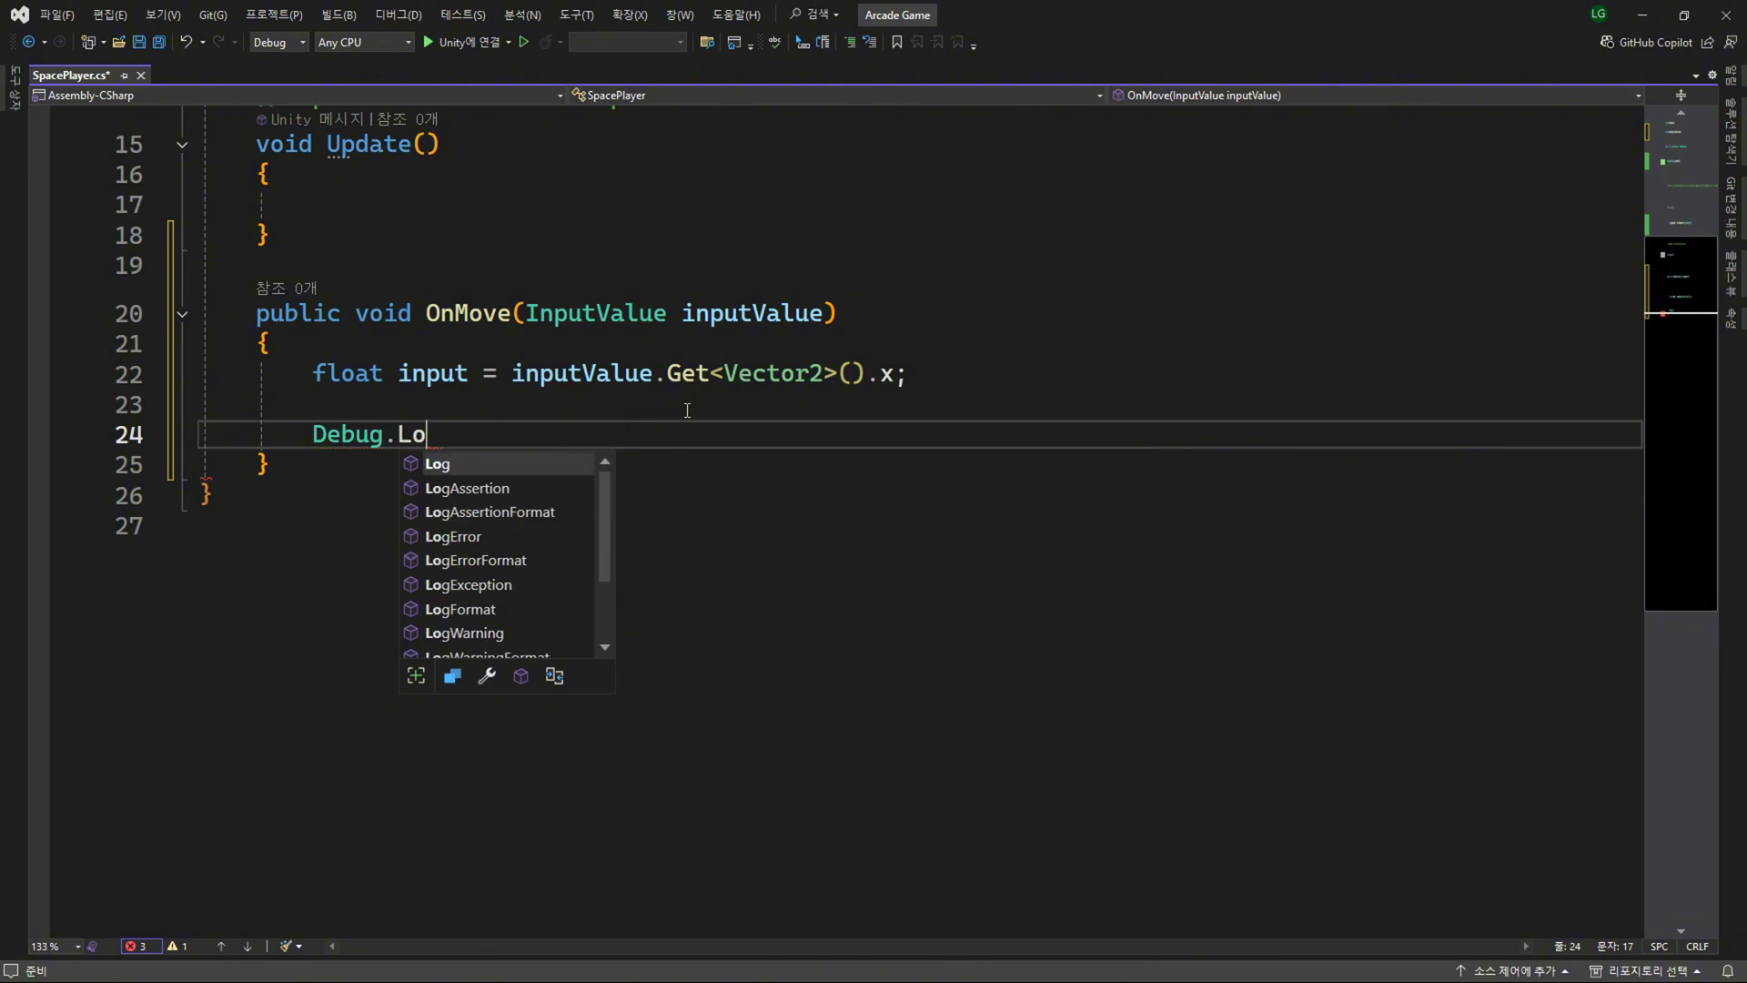
type("g();")
key("Left")
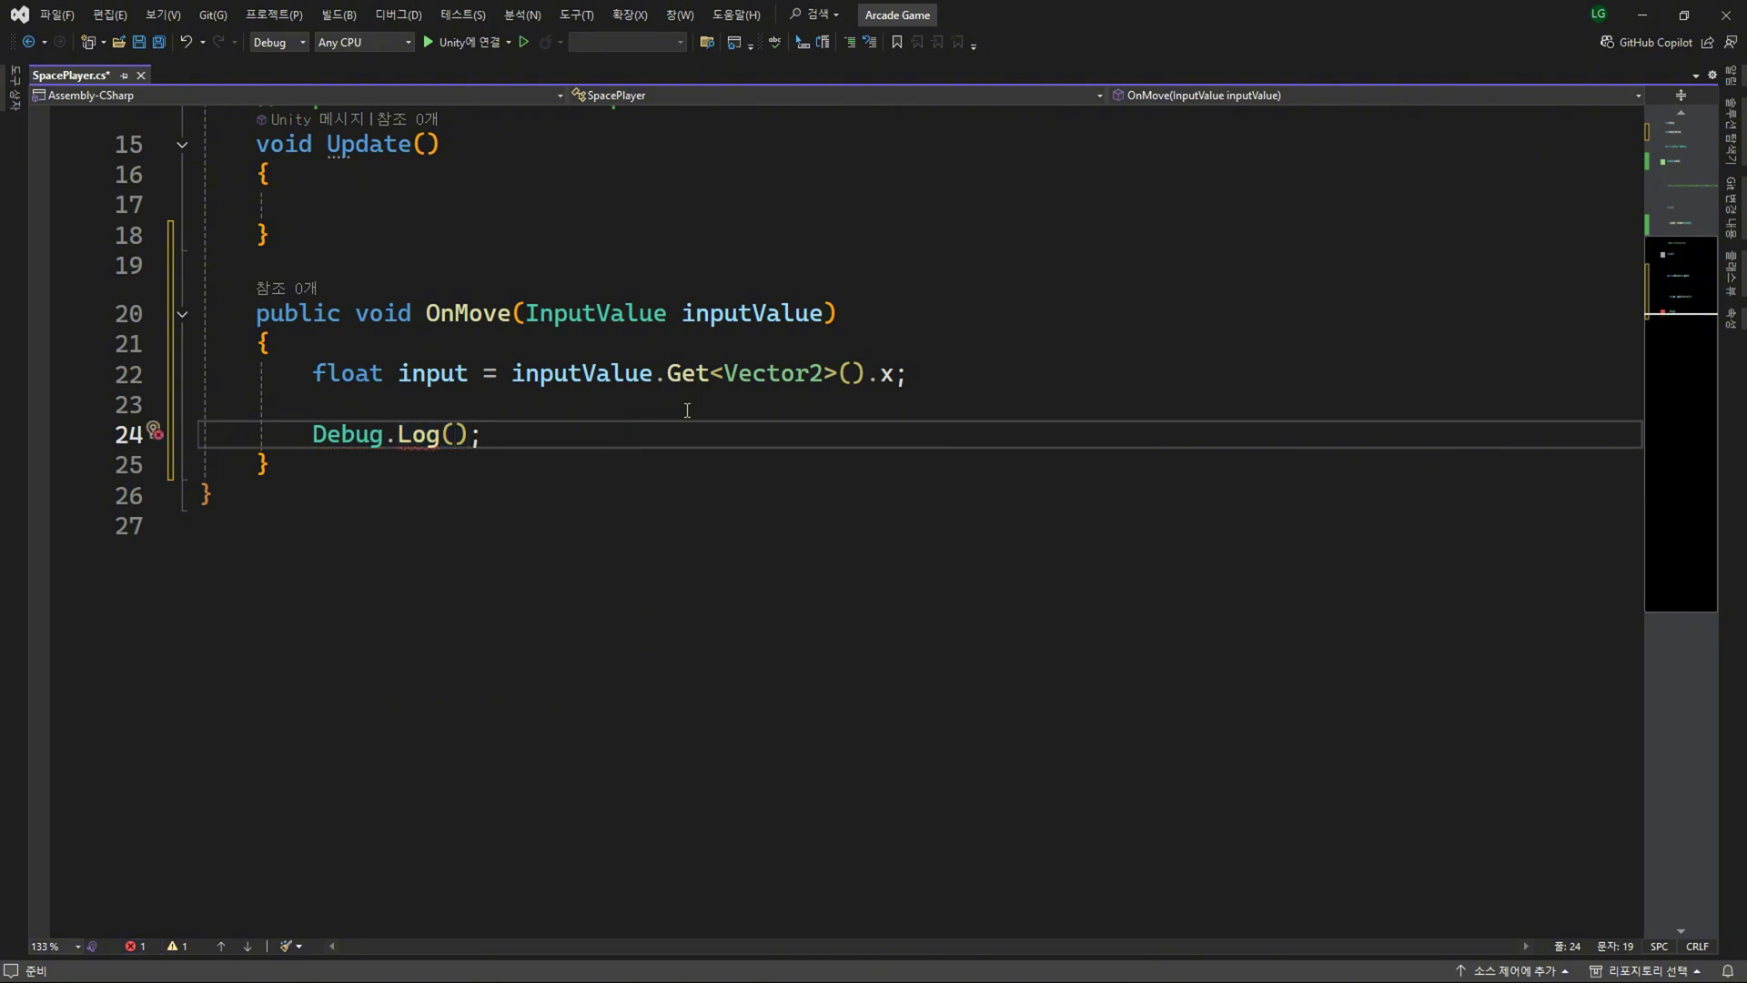
type("i")
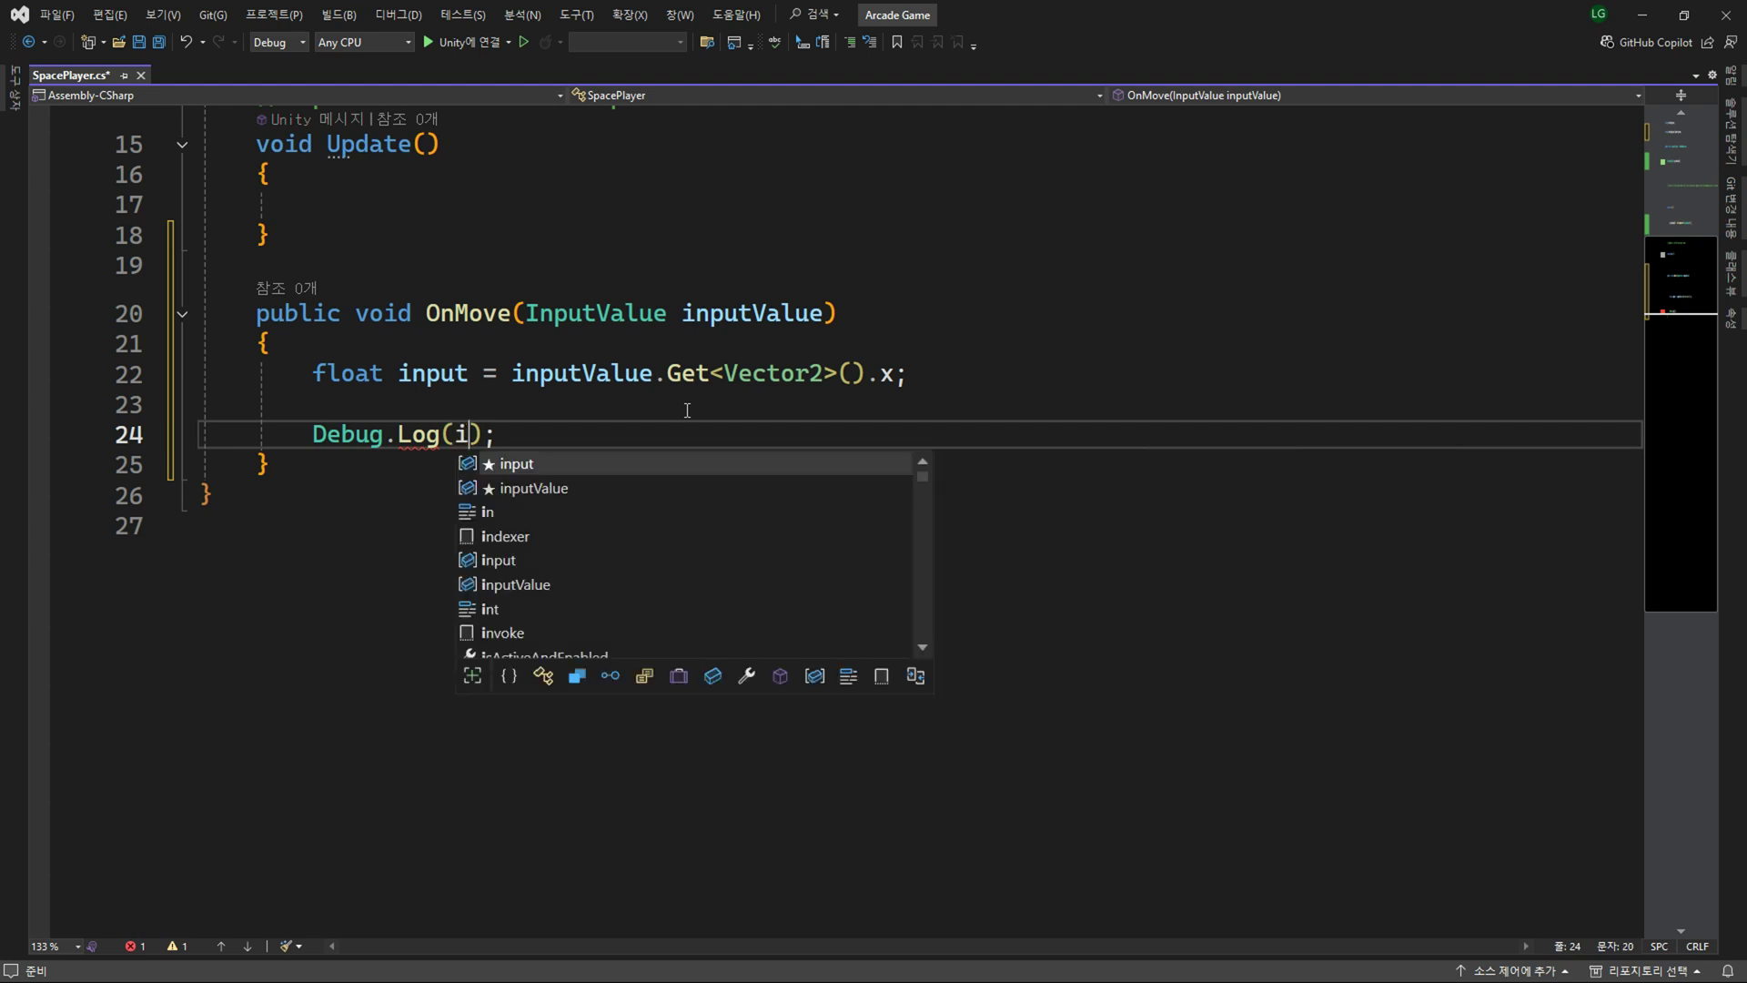
type("nput")
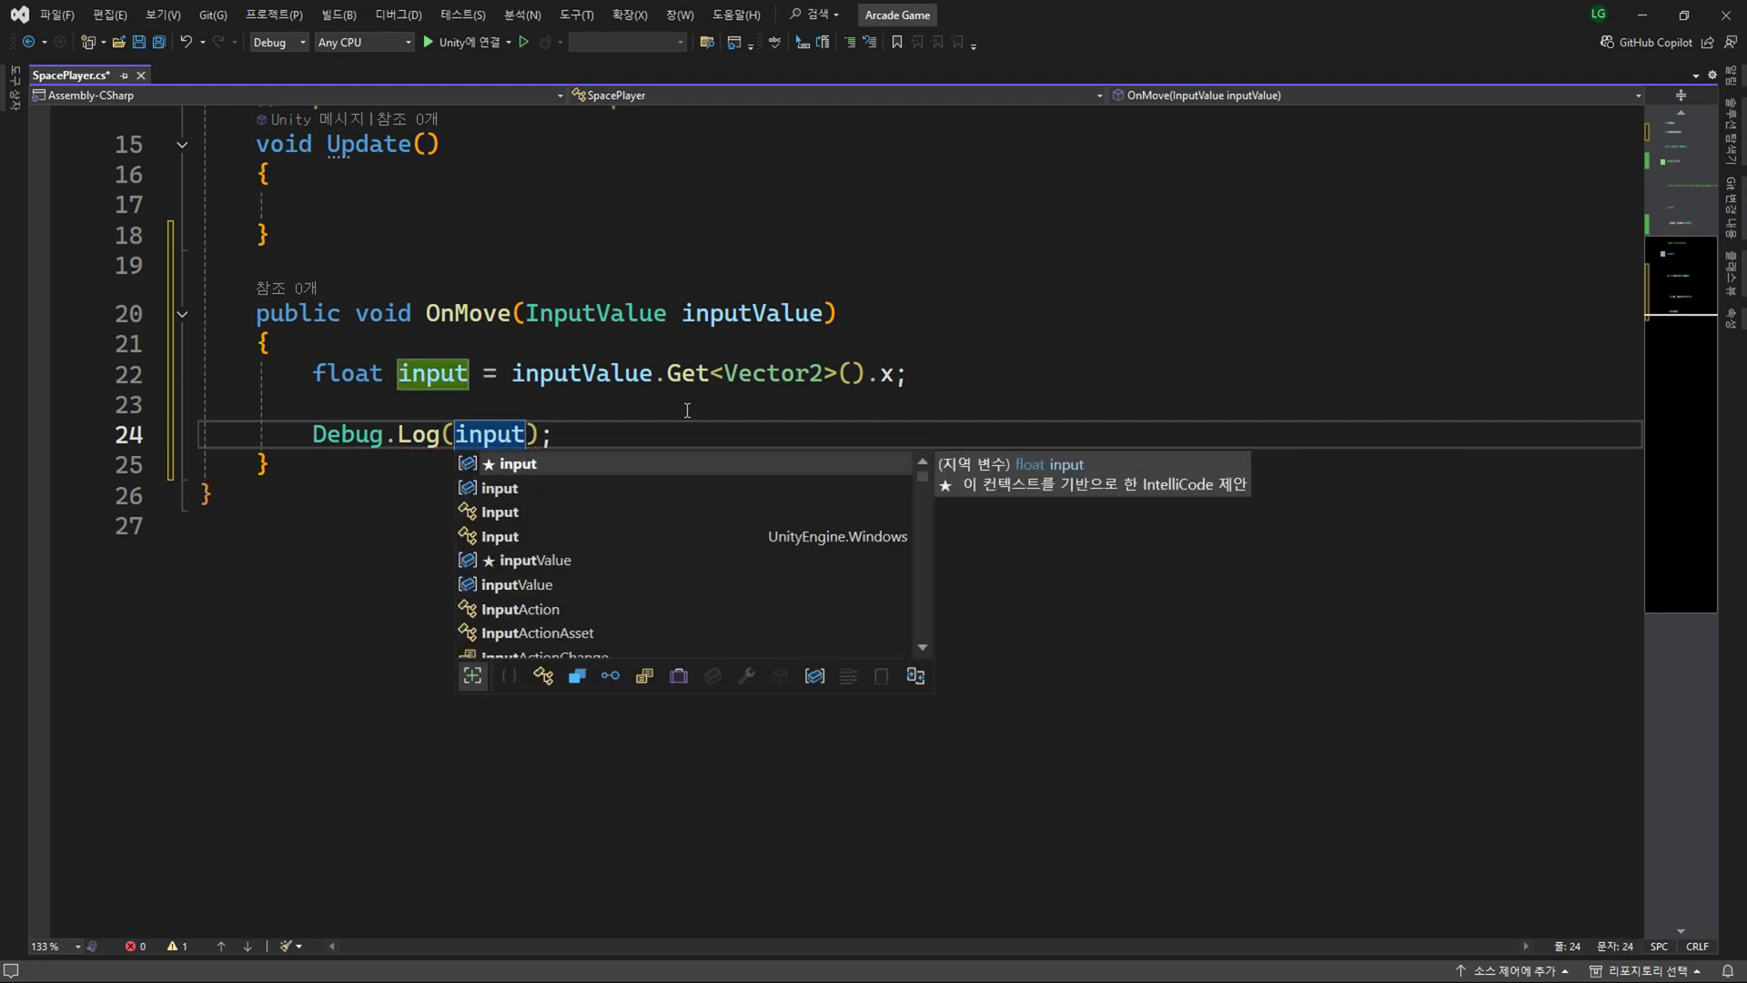
key("Escape")
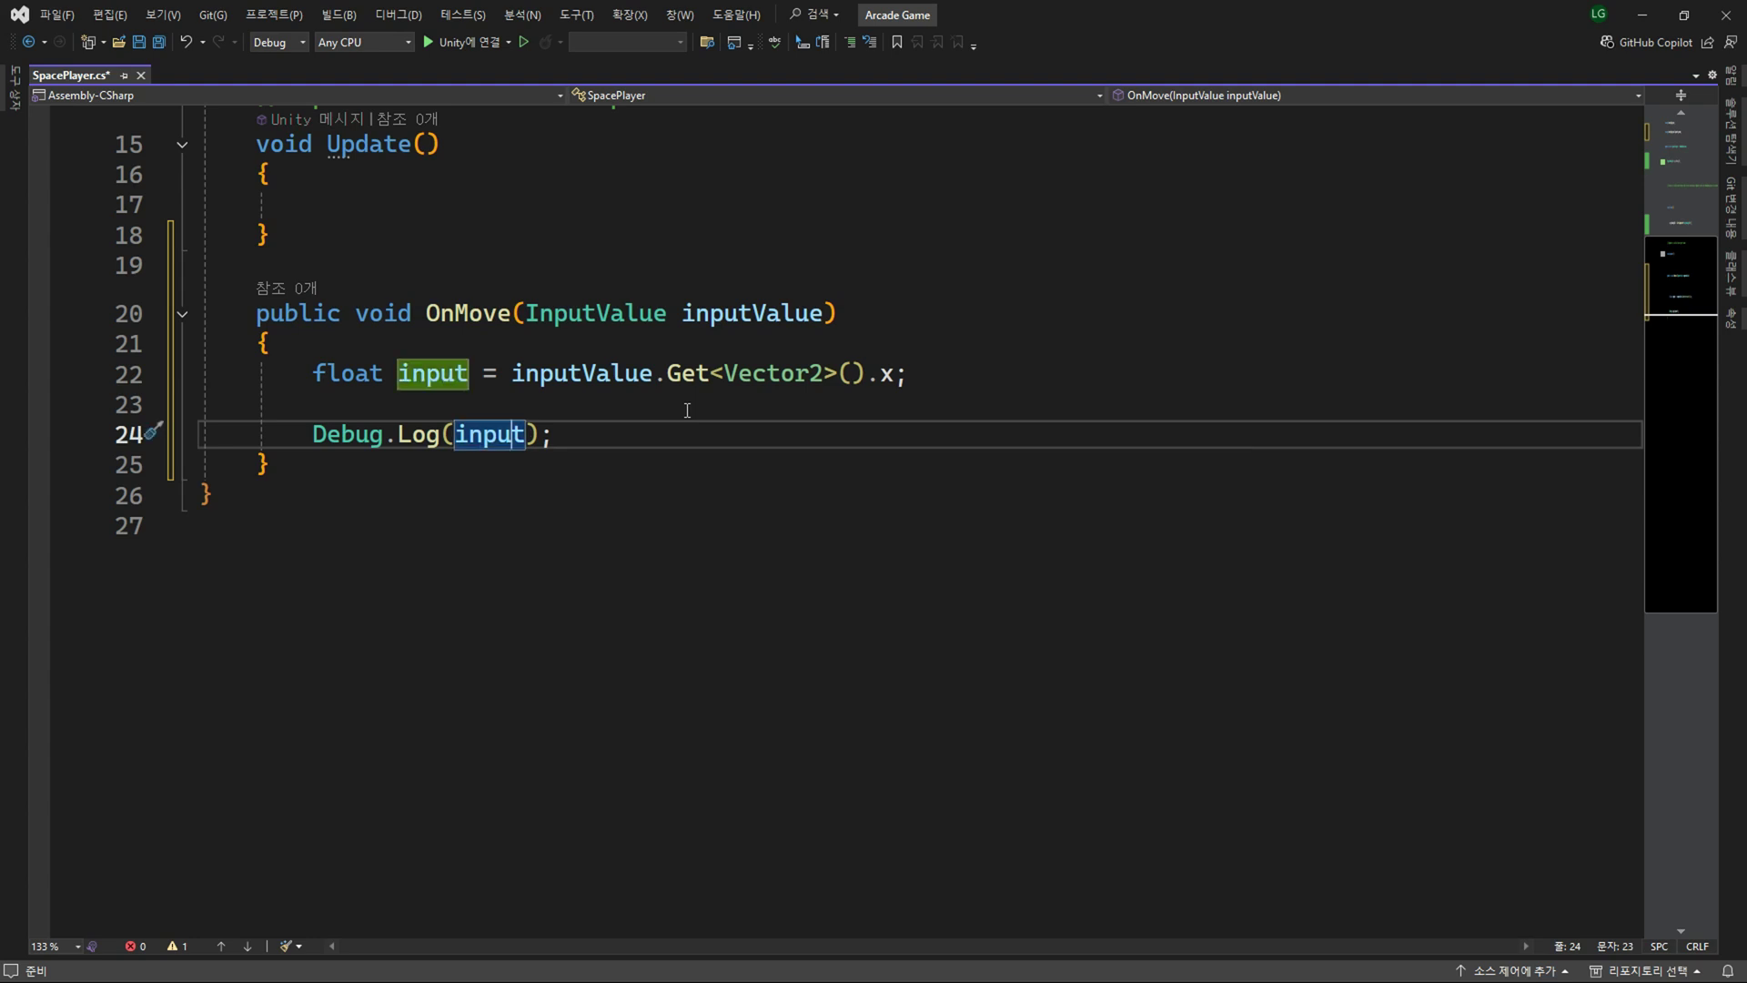
key("ctrl+Left")
type("\"\"")
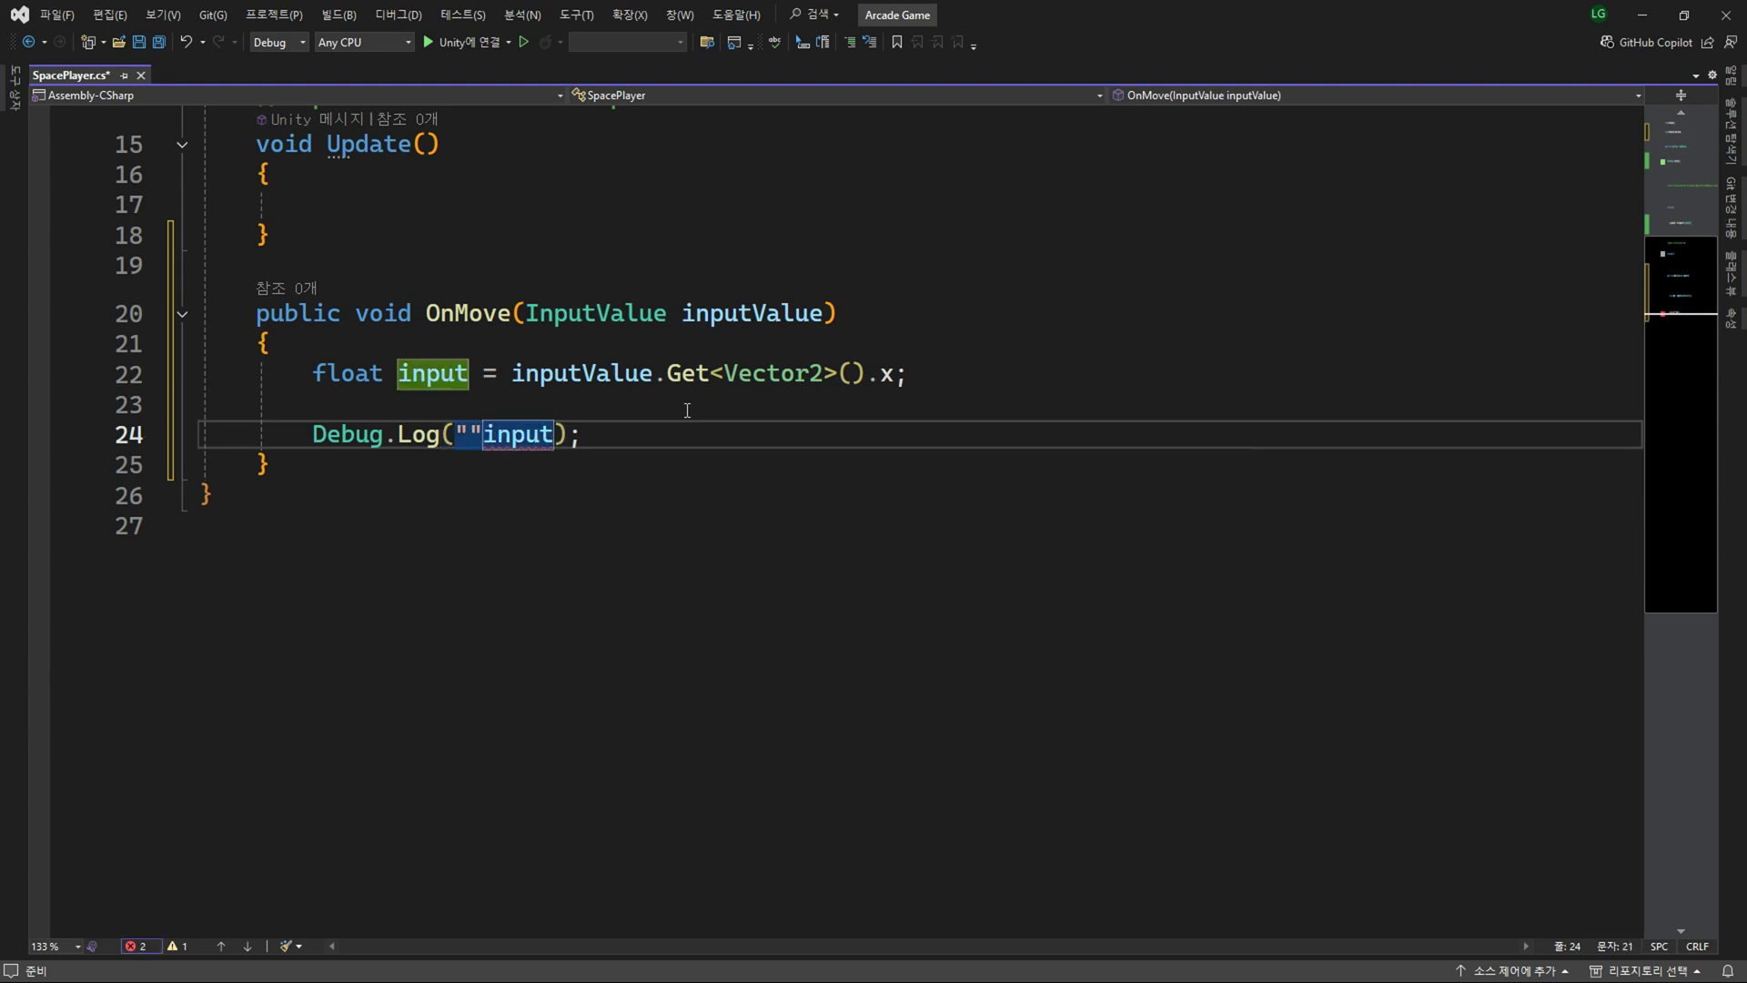
type(" +")
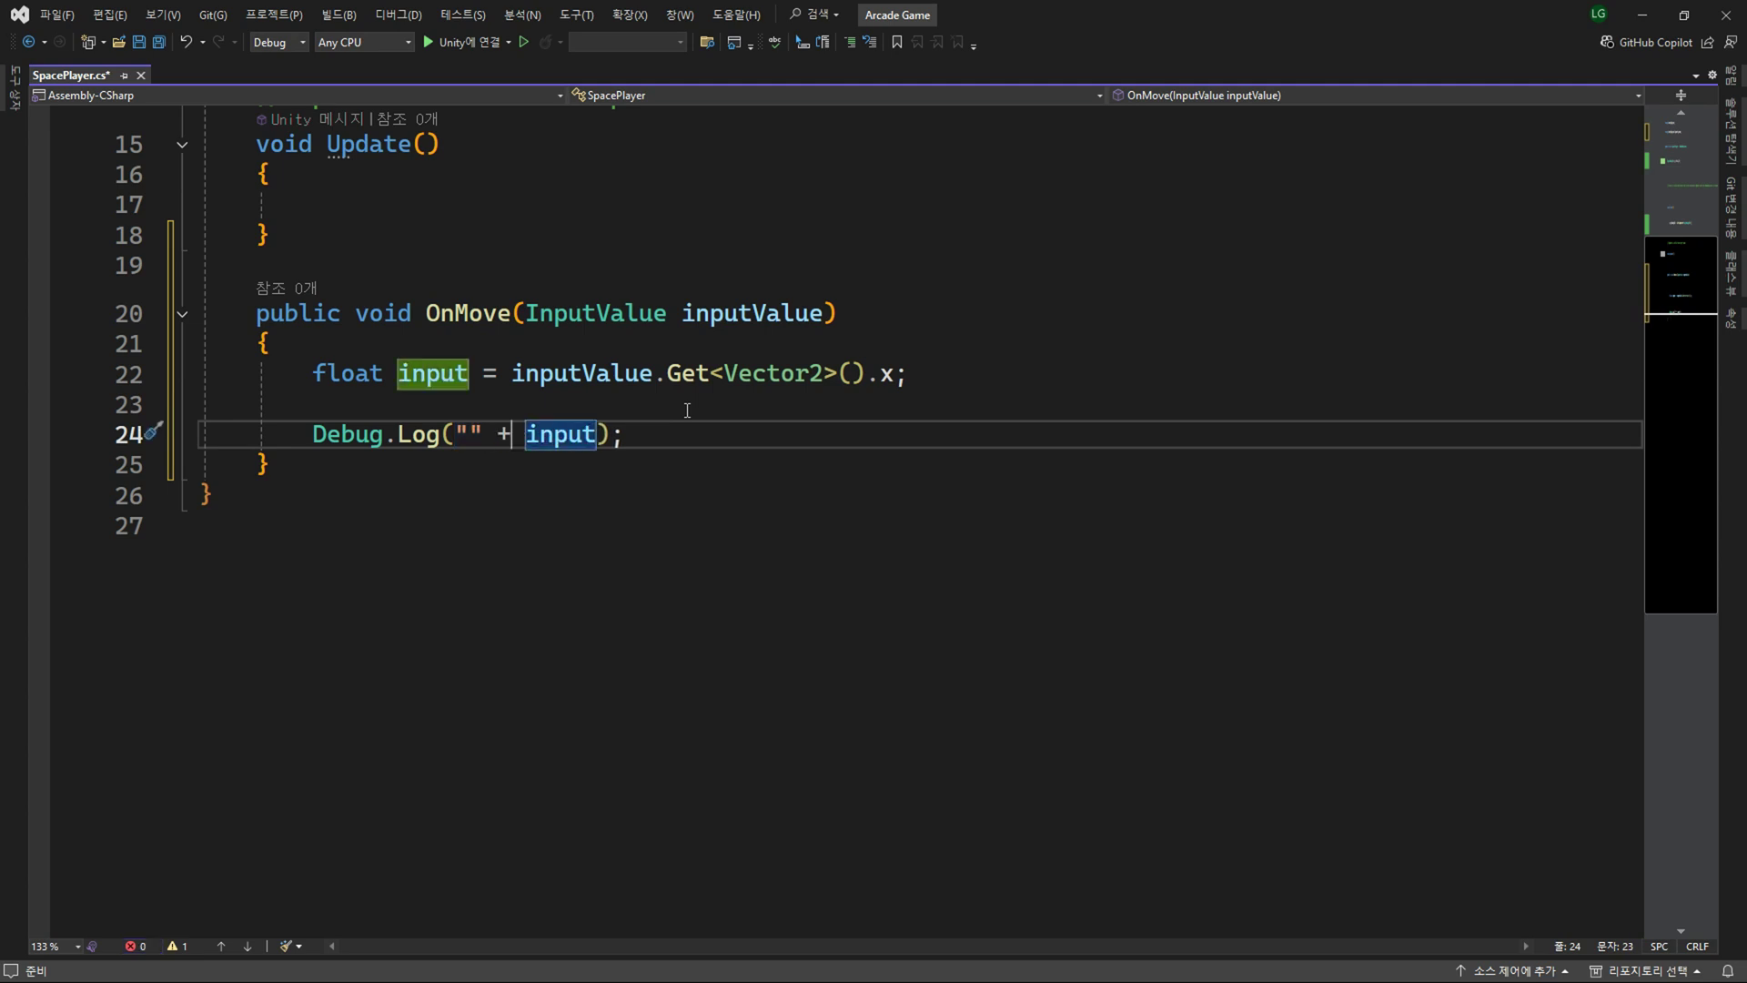
key("Left")
key("Left")
key("Left")
key("Left")
type("Key")
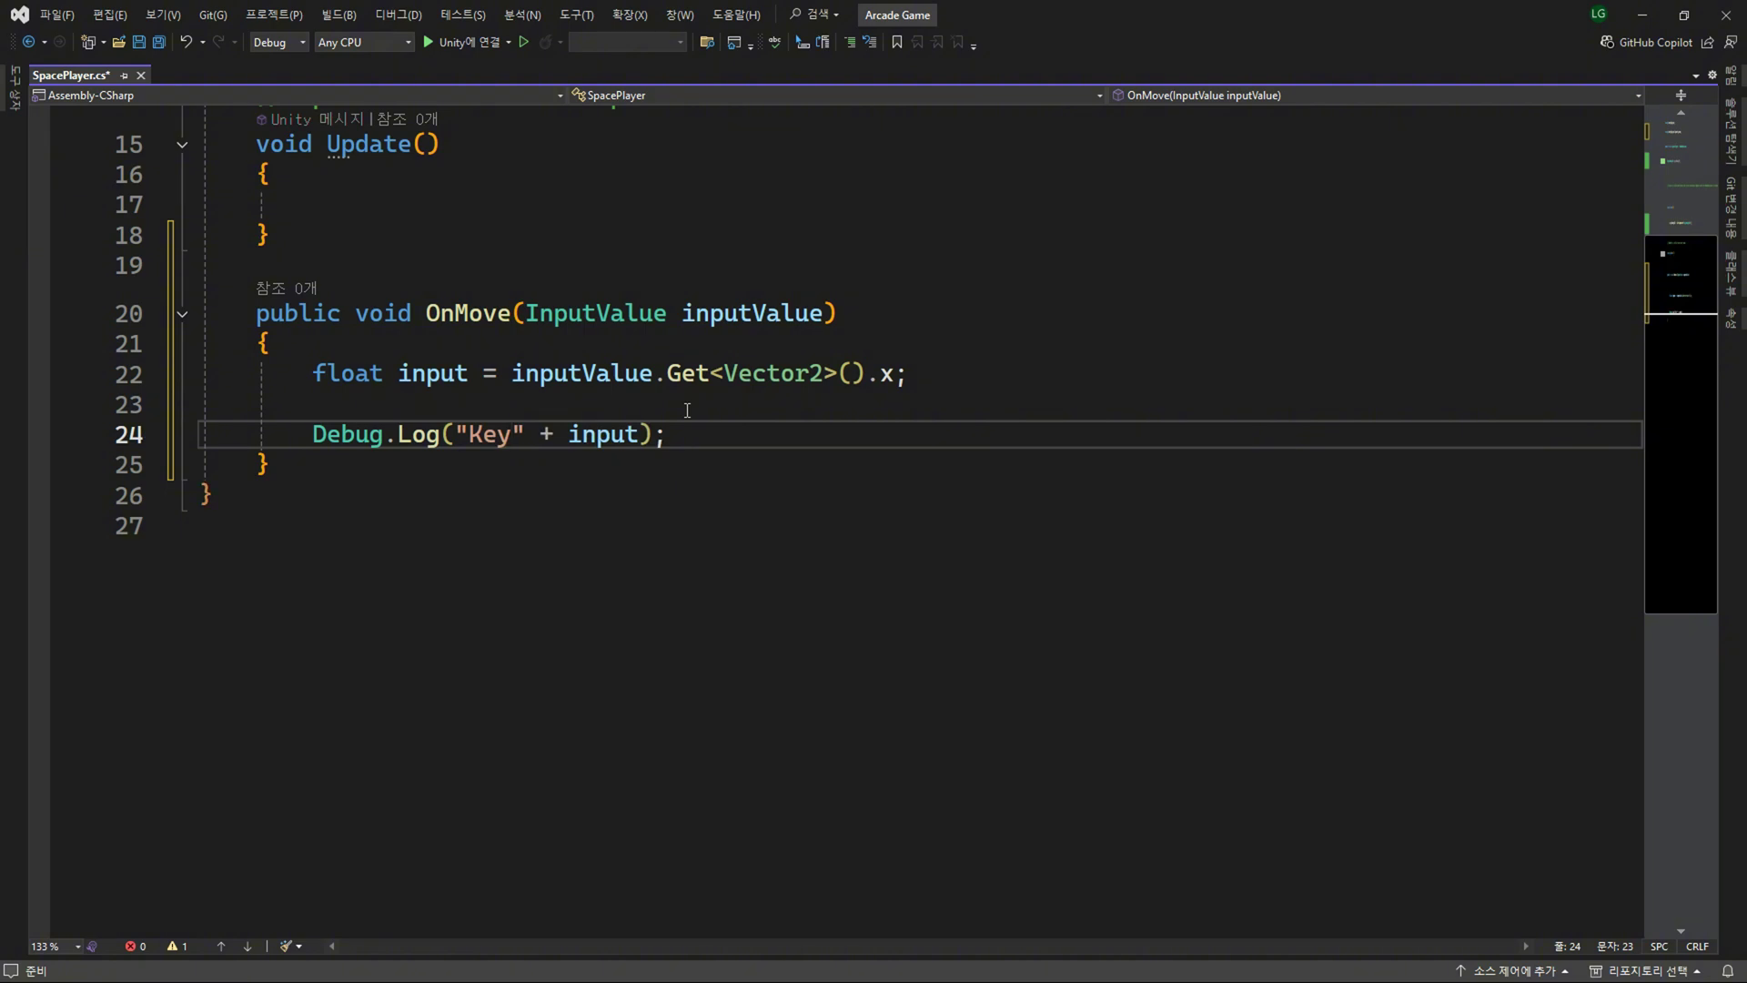
type(" :")
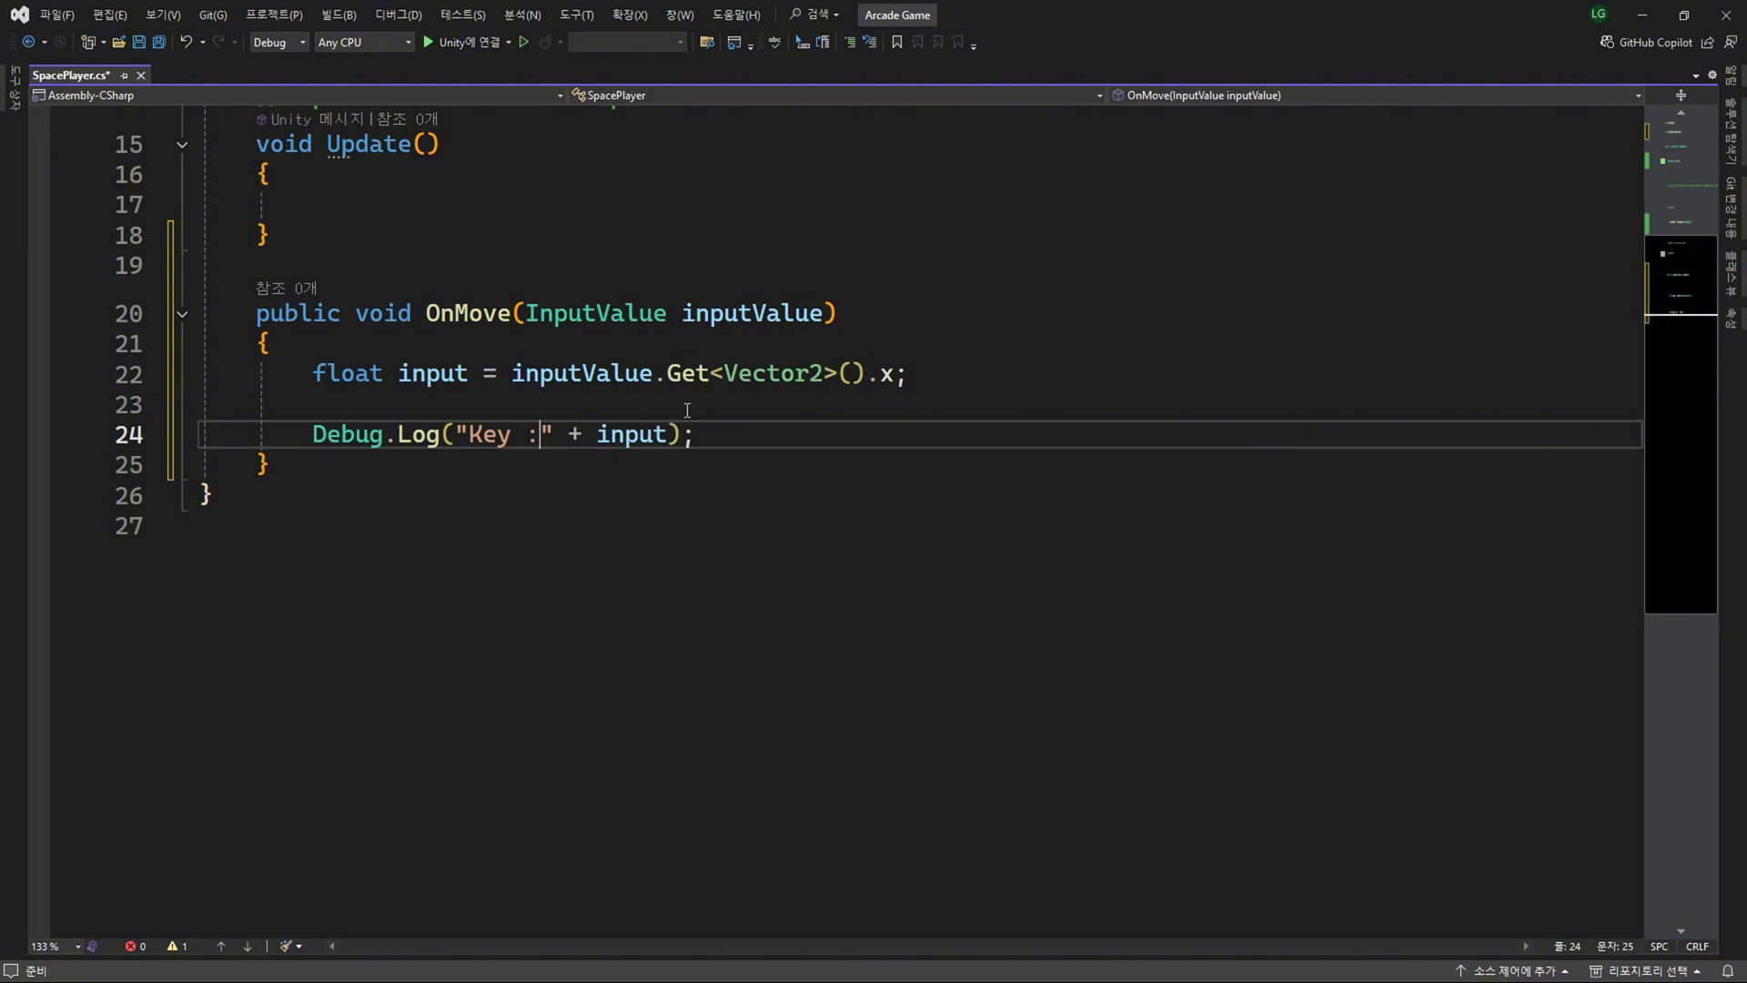
key("End")
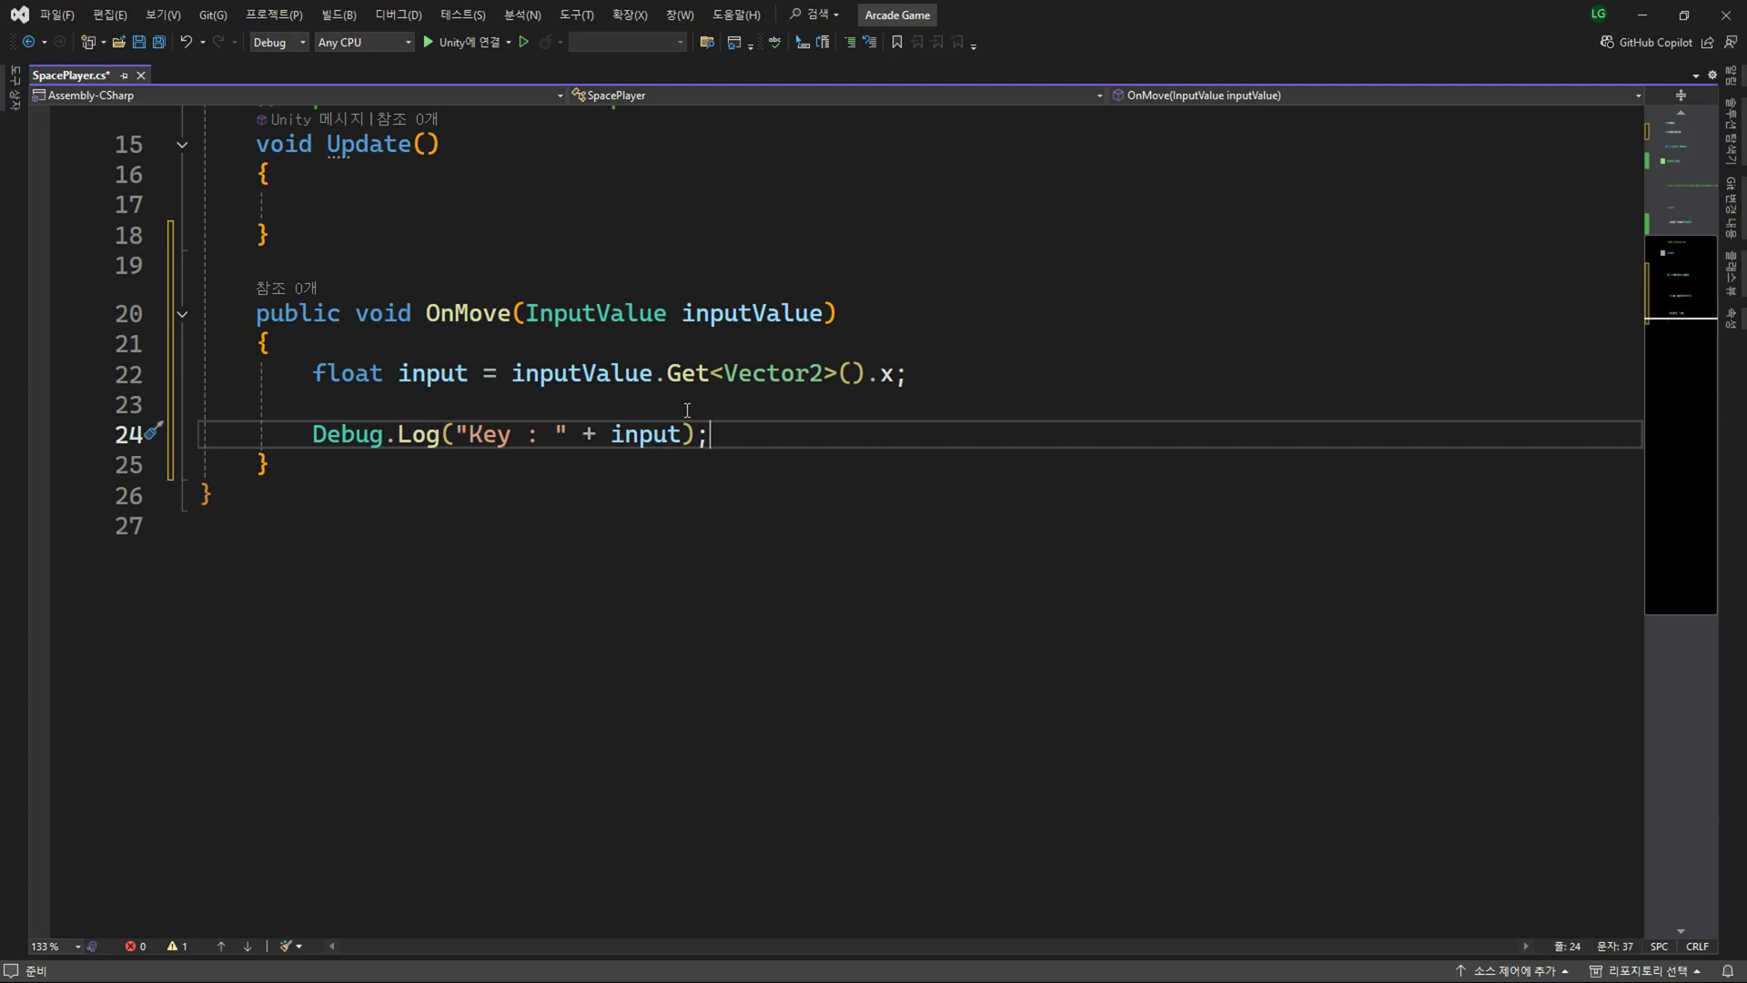
key("ctrl+s")
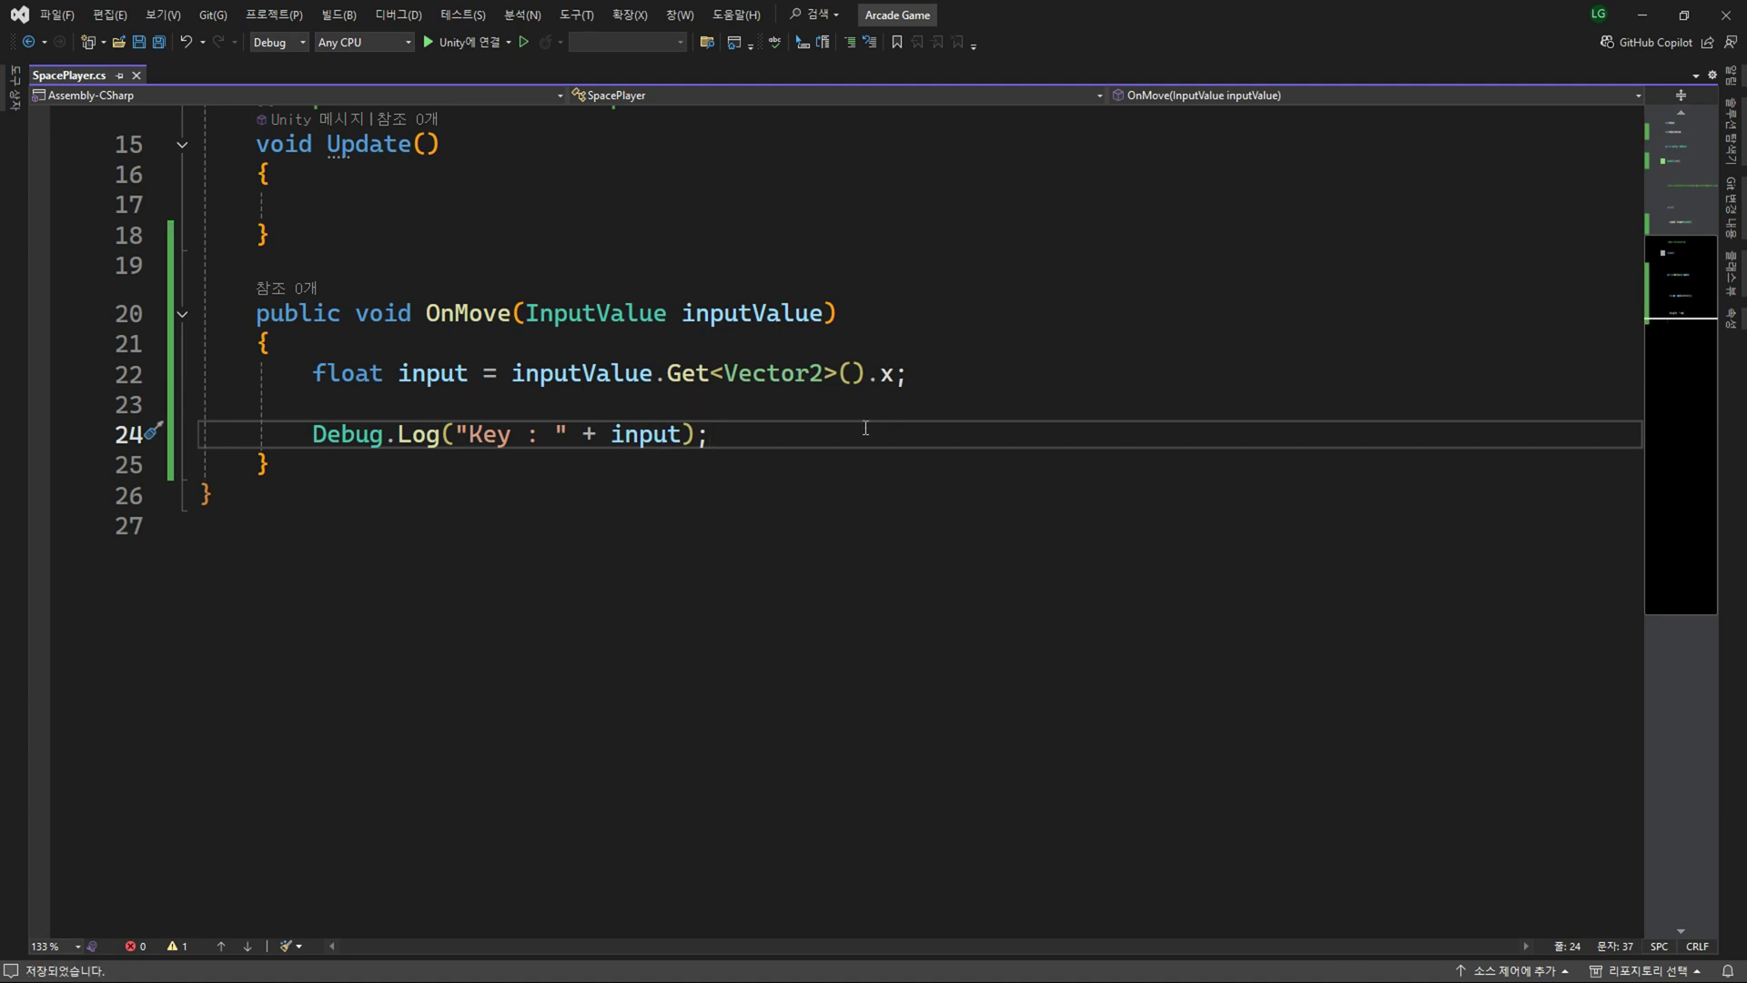
key("alt+Tab")
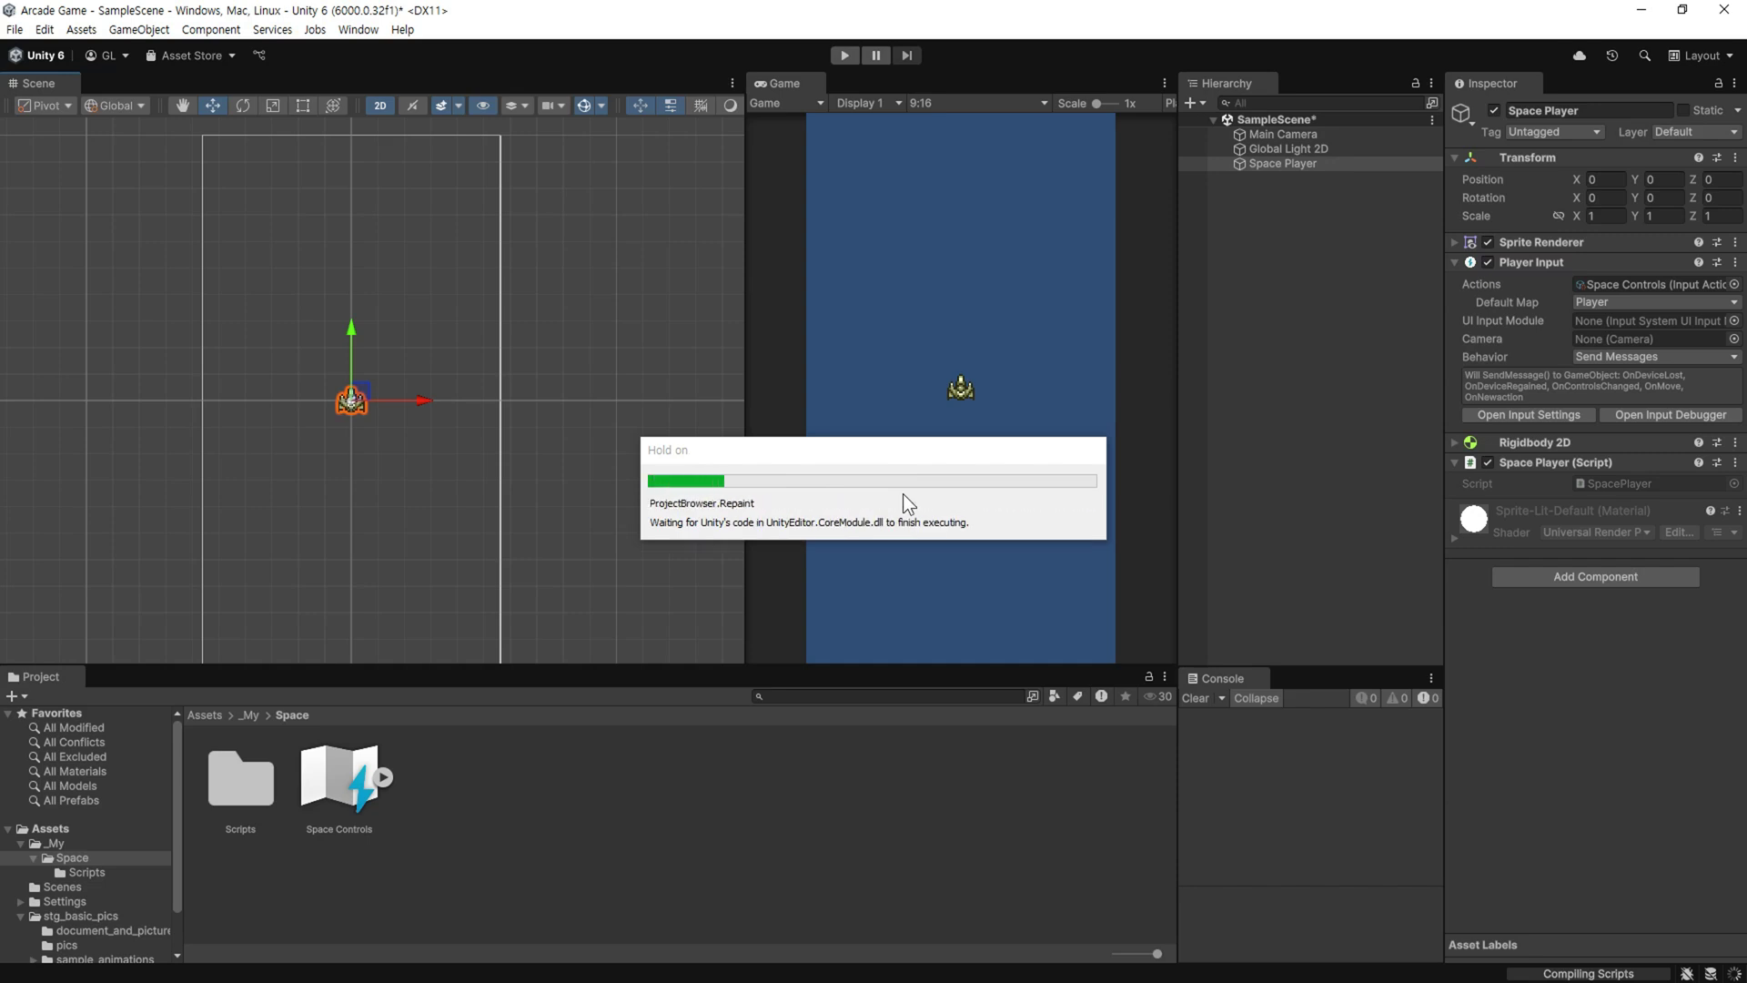
Recompile, enter Play mode, and press Left/Right arrows to log Key : -1, 0 and 1, then stop.
key("ctrl+r")
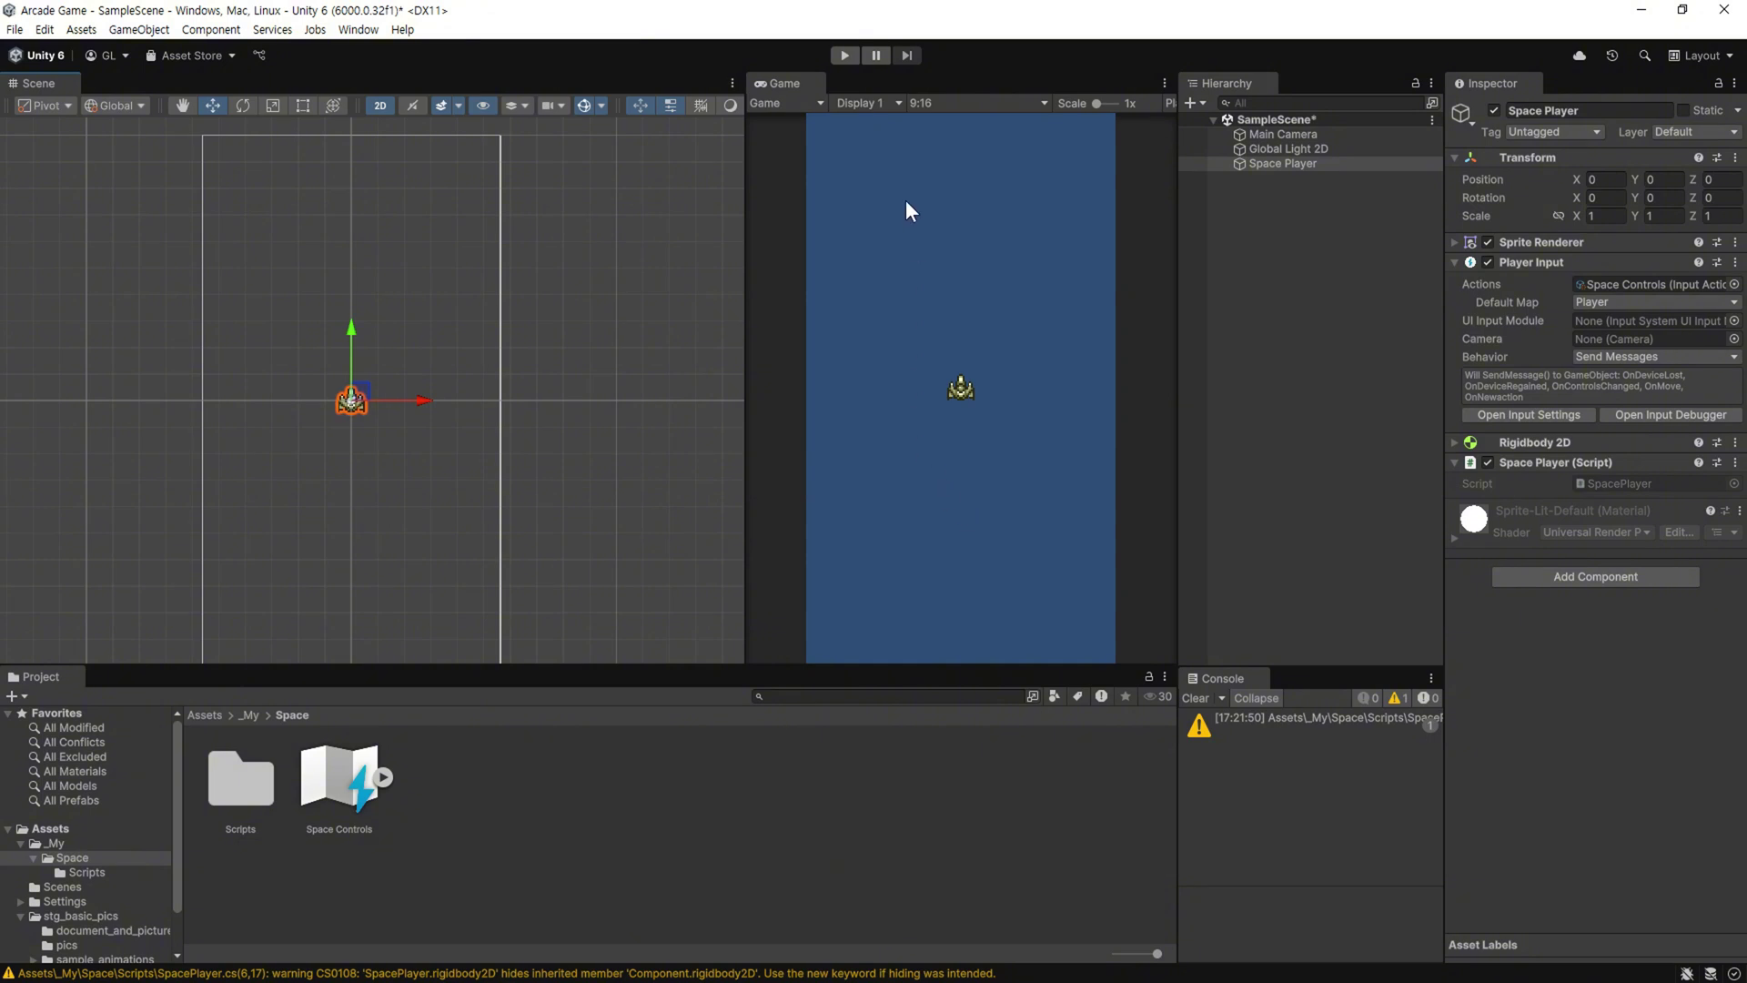
left_click(844, 55)
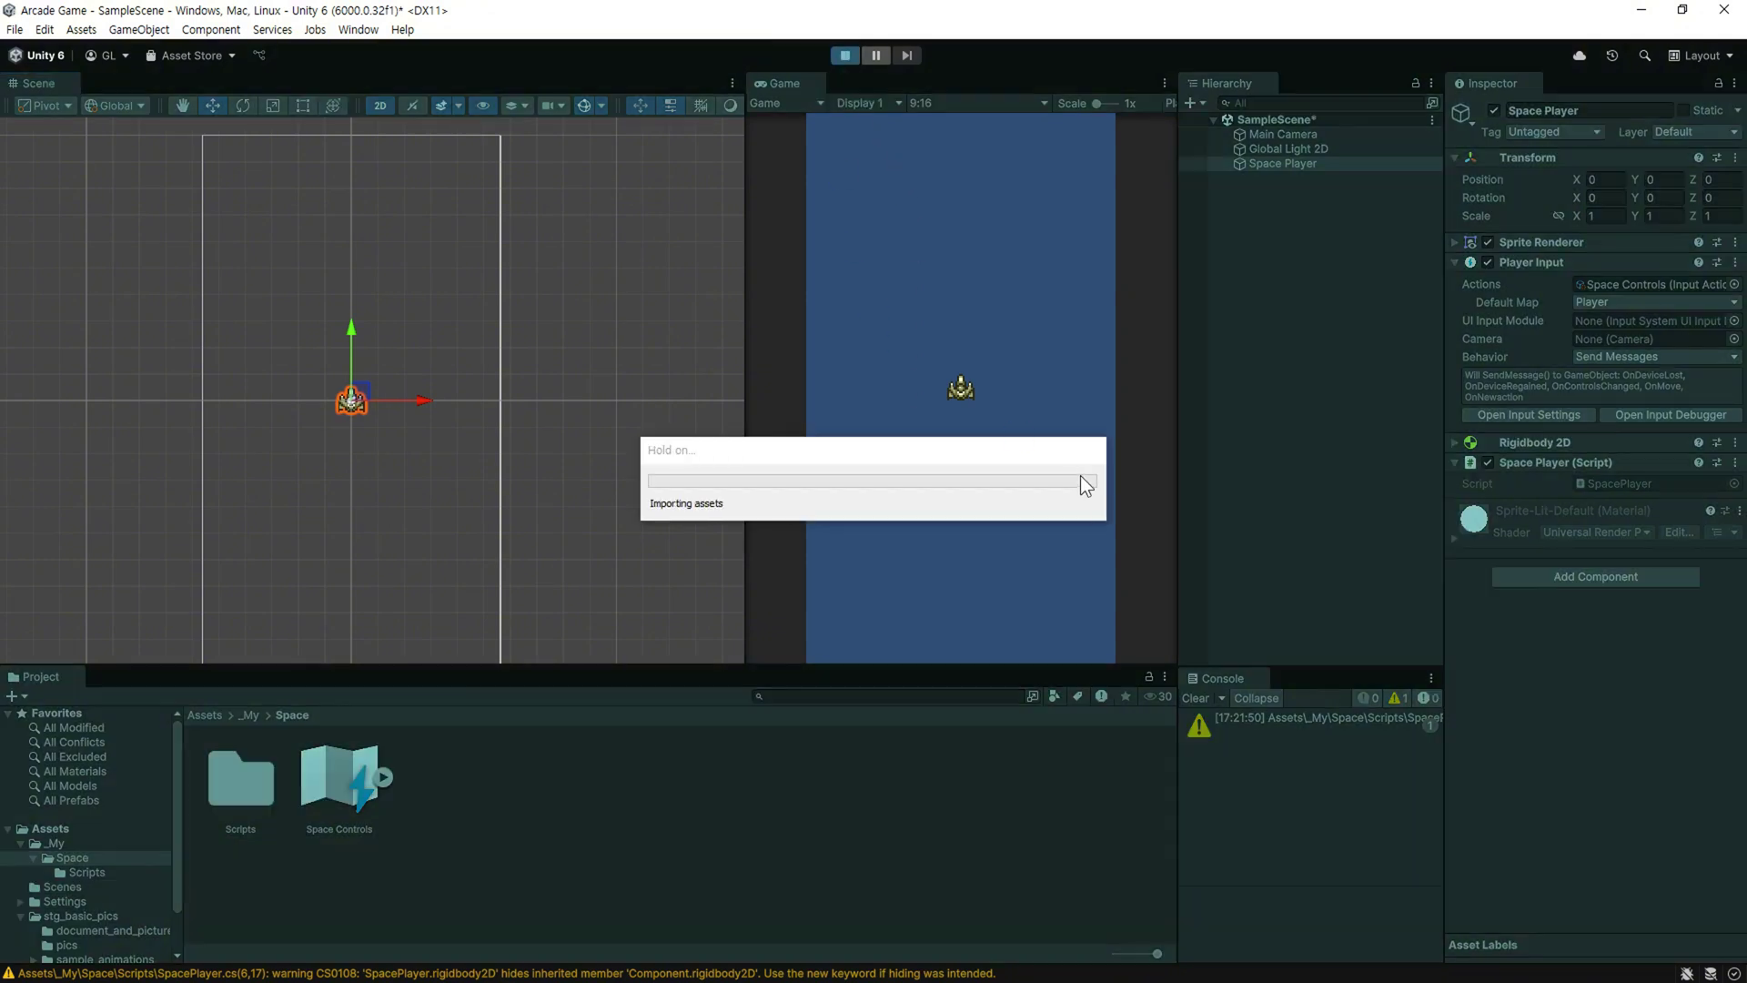
key("Left")
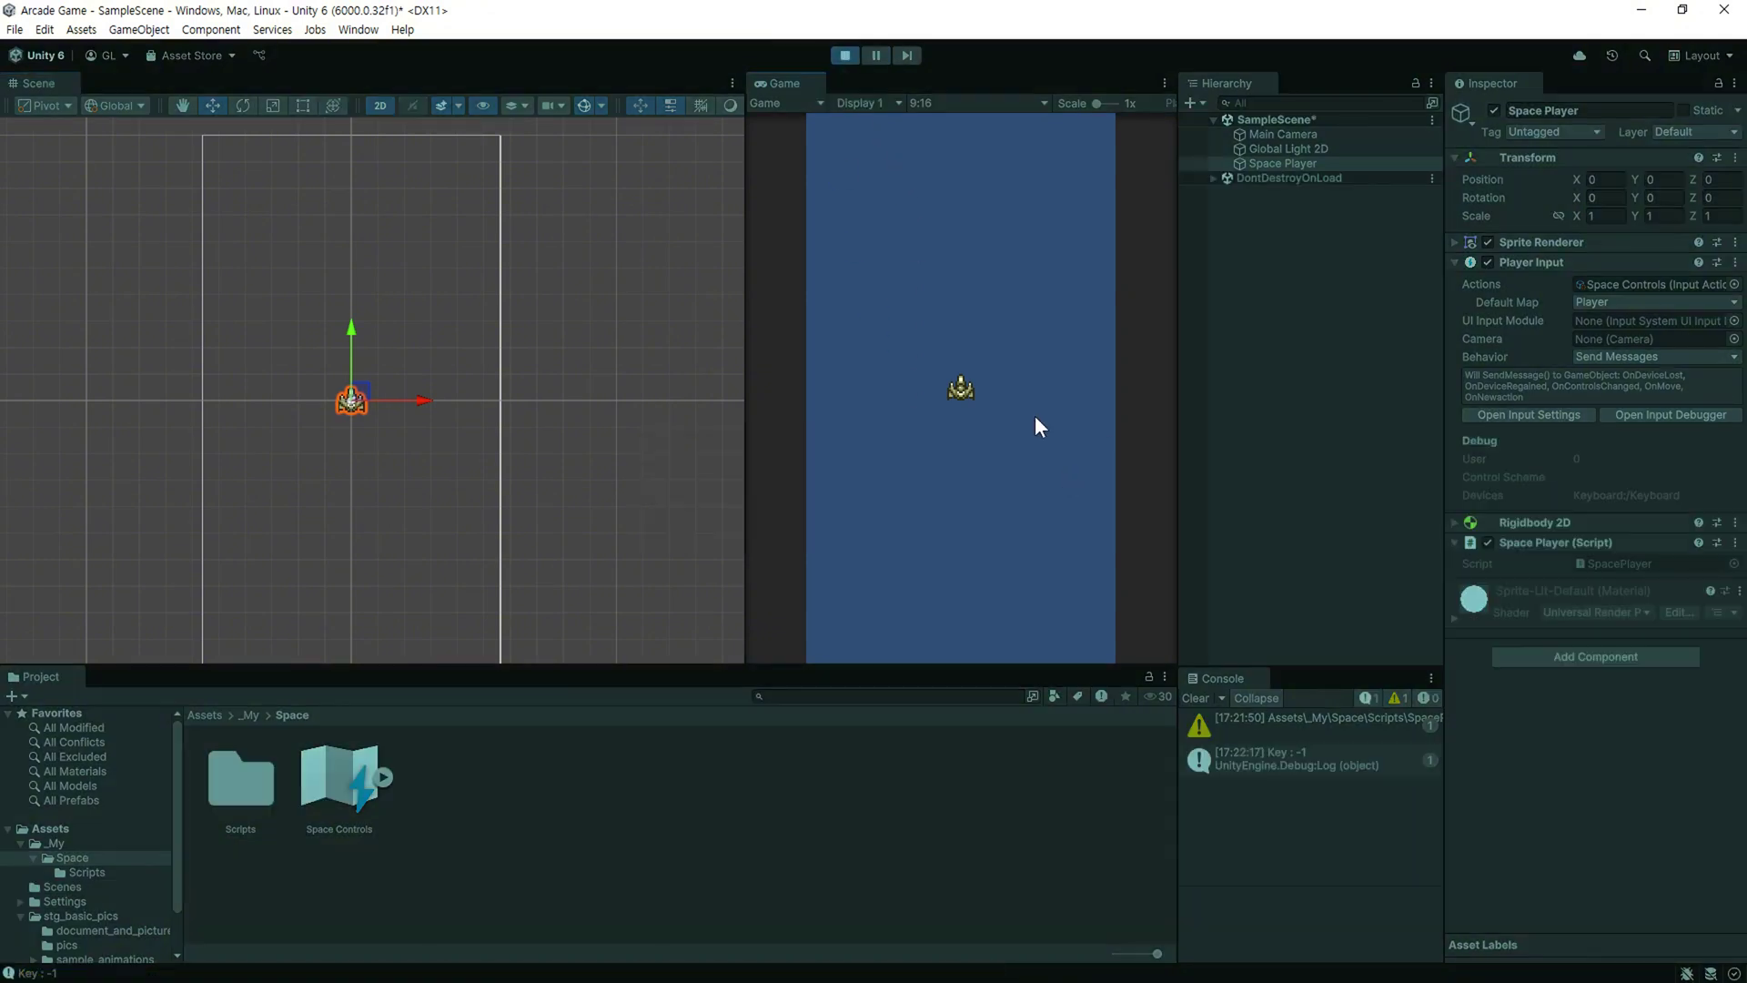
key("Right")
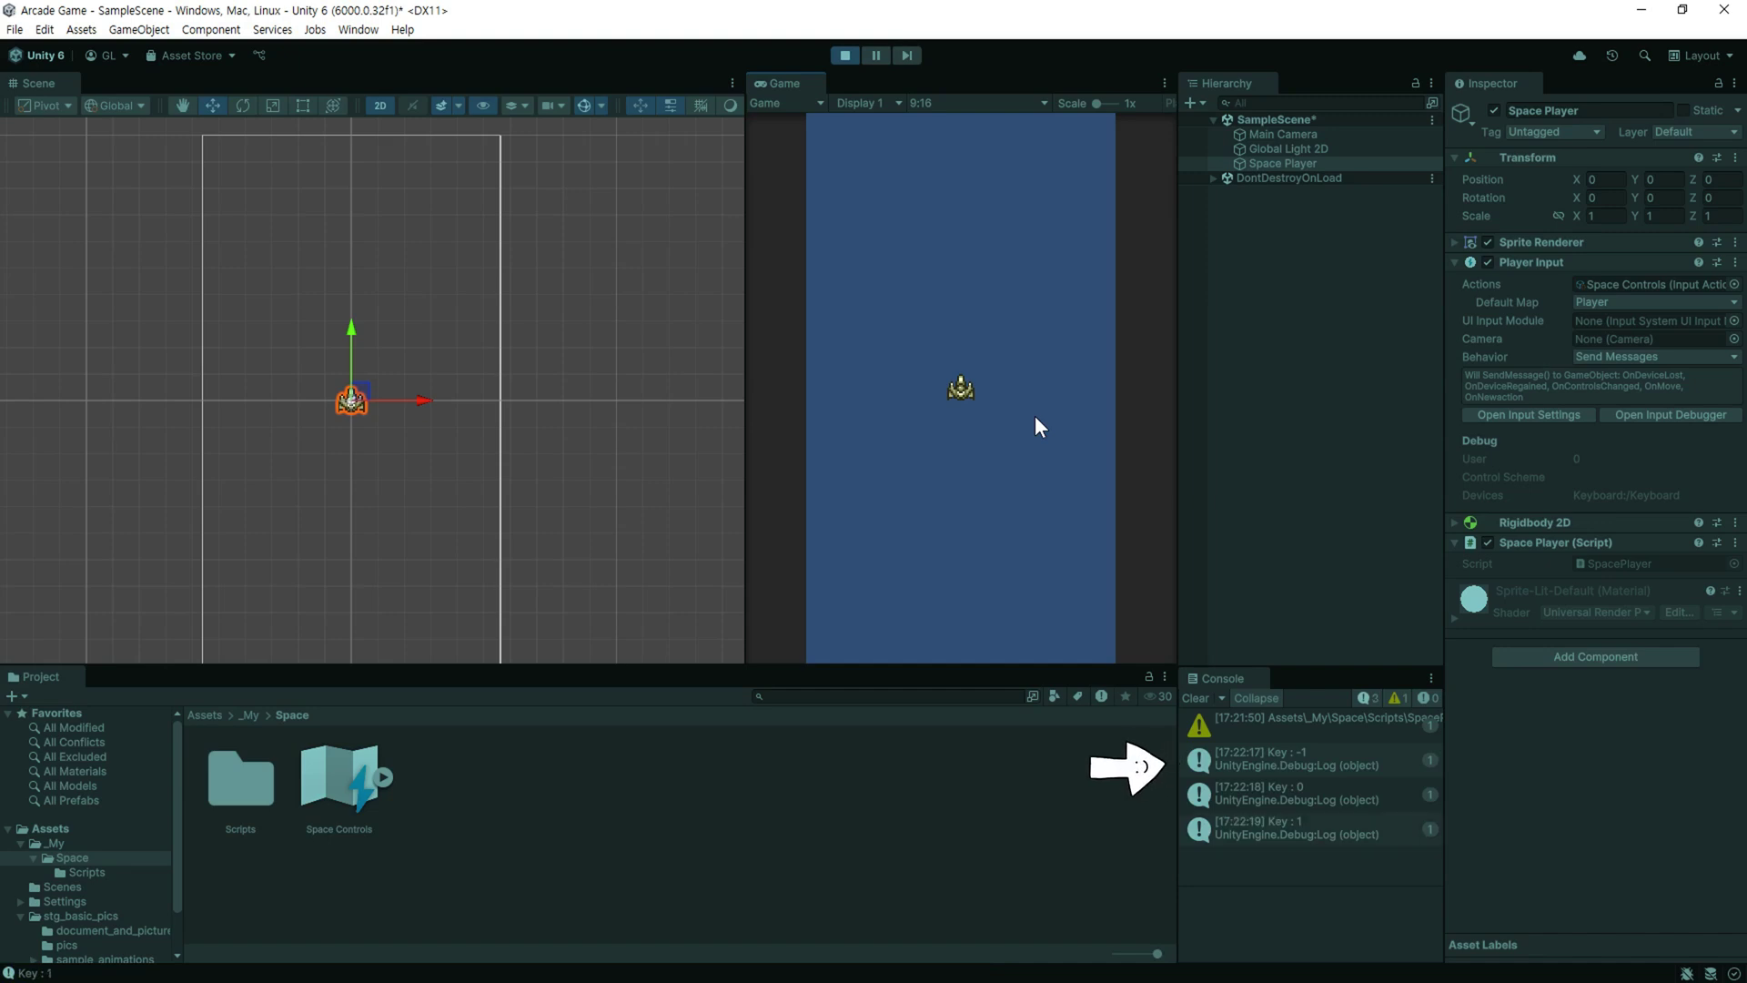
key("Left")
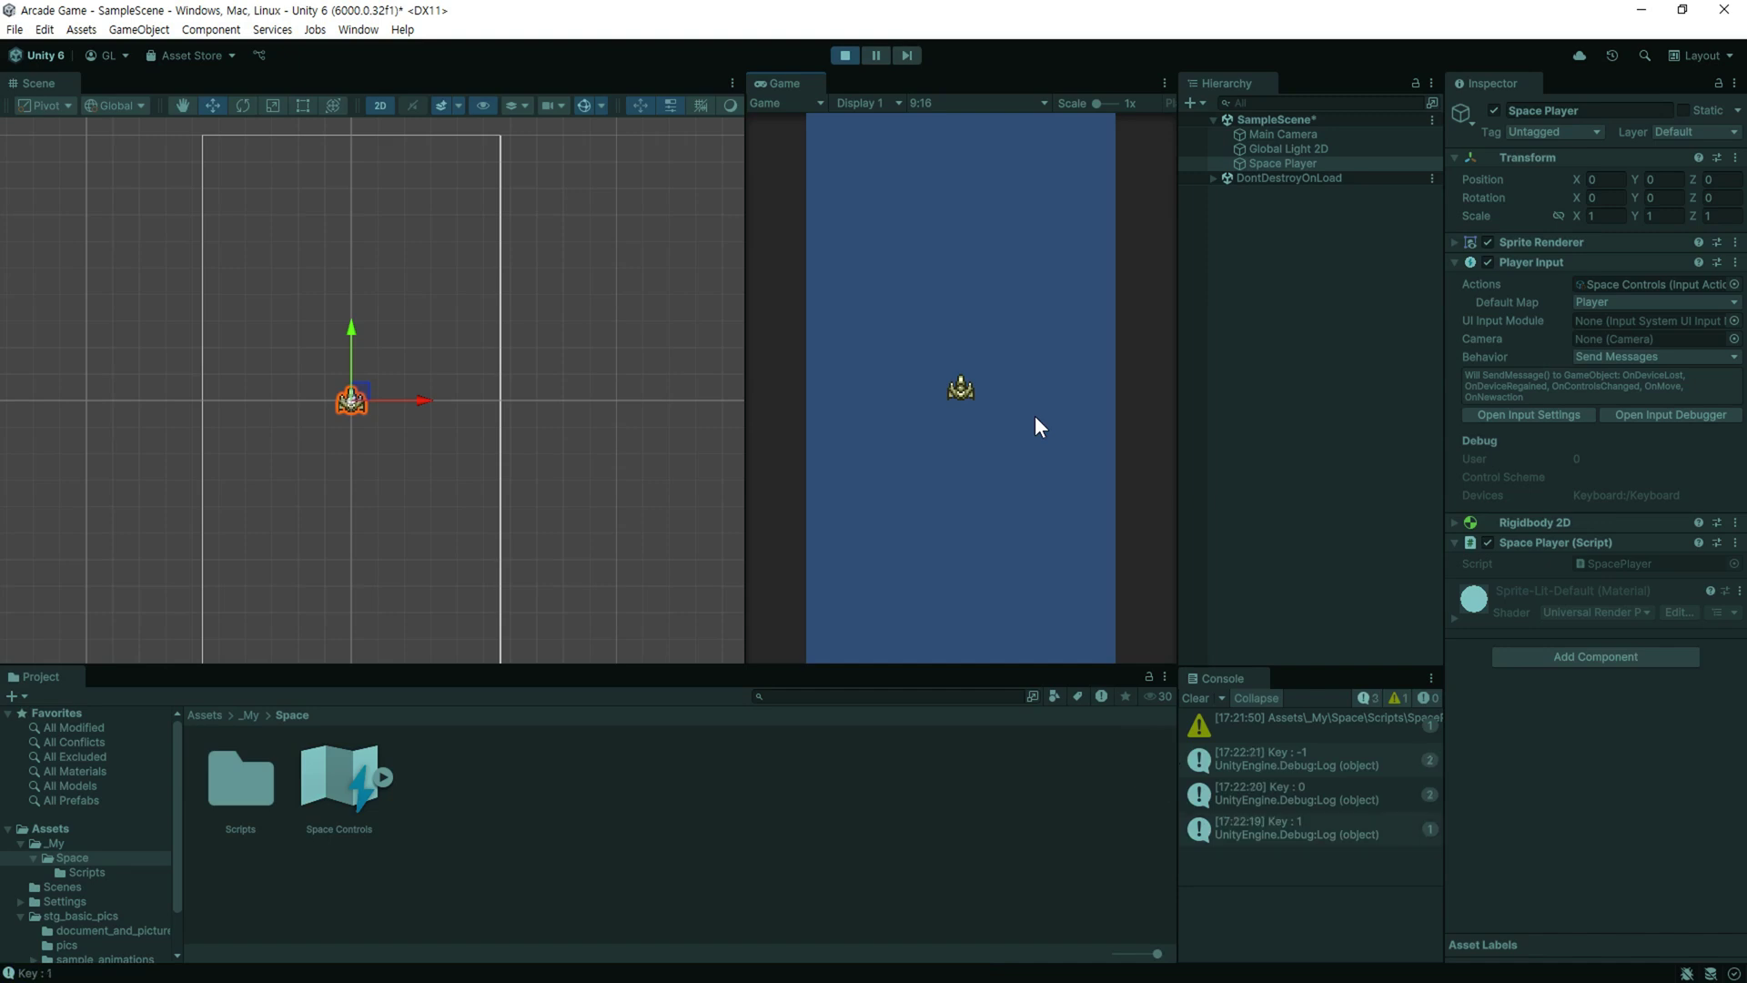
key("Right")
key("Left")
left_click(841, 57)
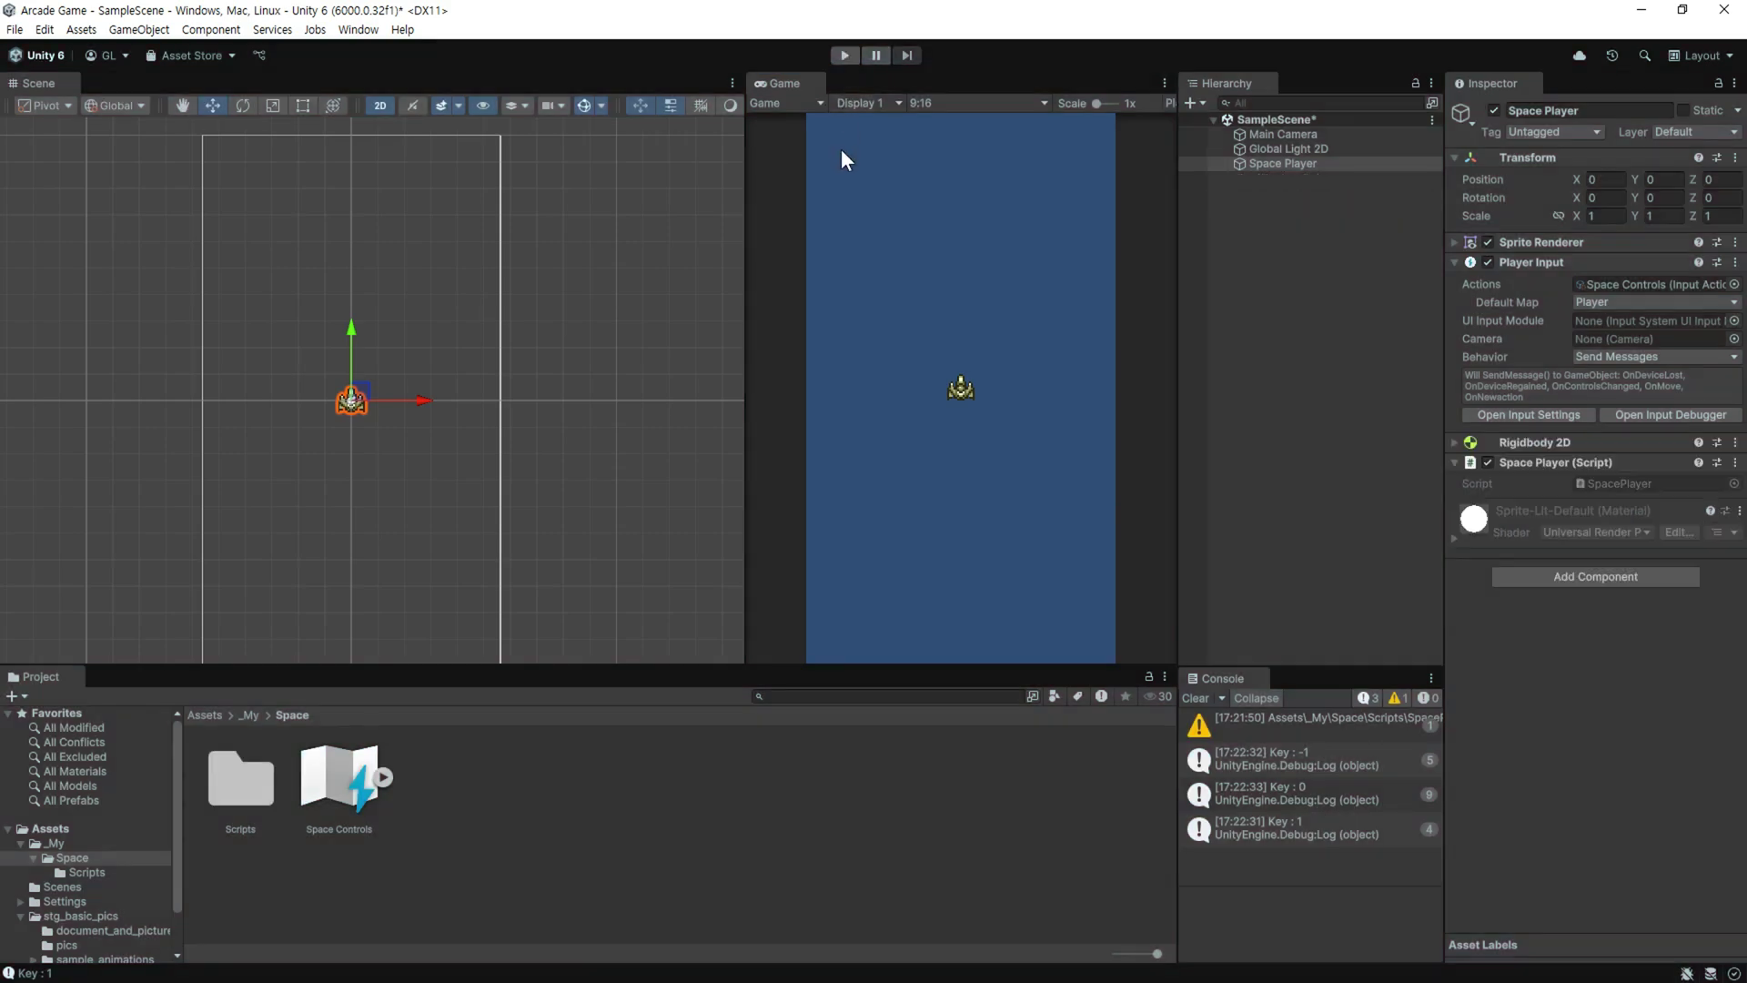
Comment out the Debug.Log line and add an empty if () block below it.
key("alt+Tab")
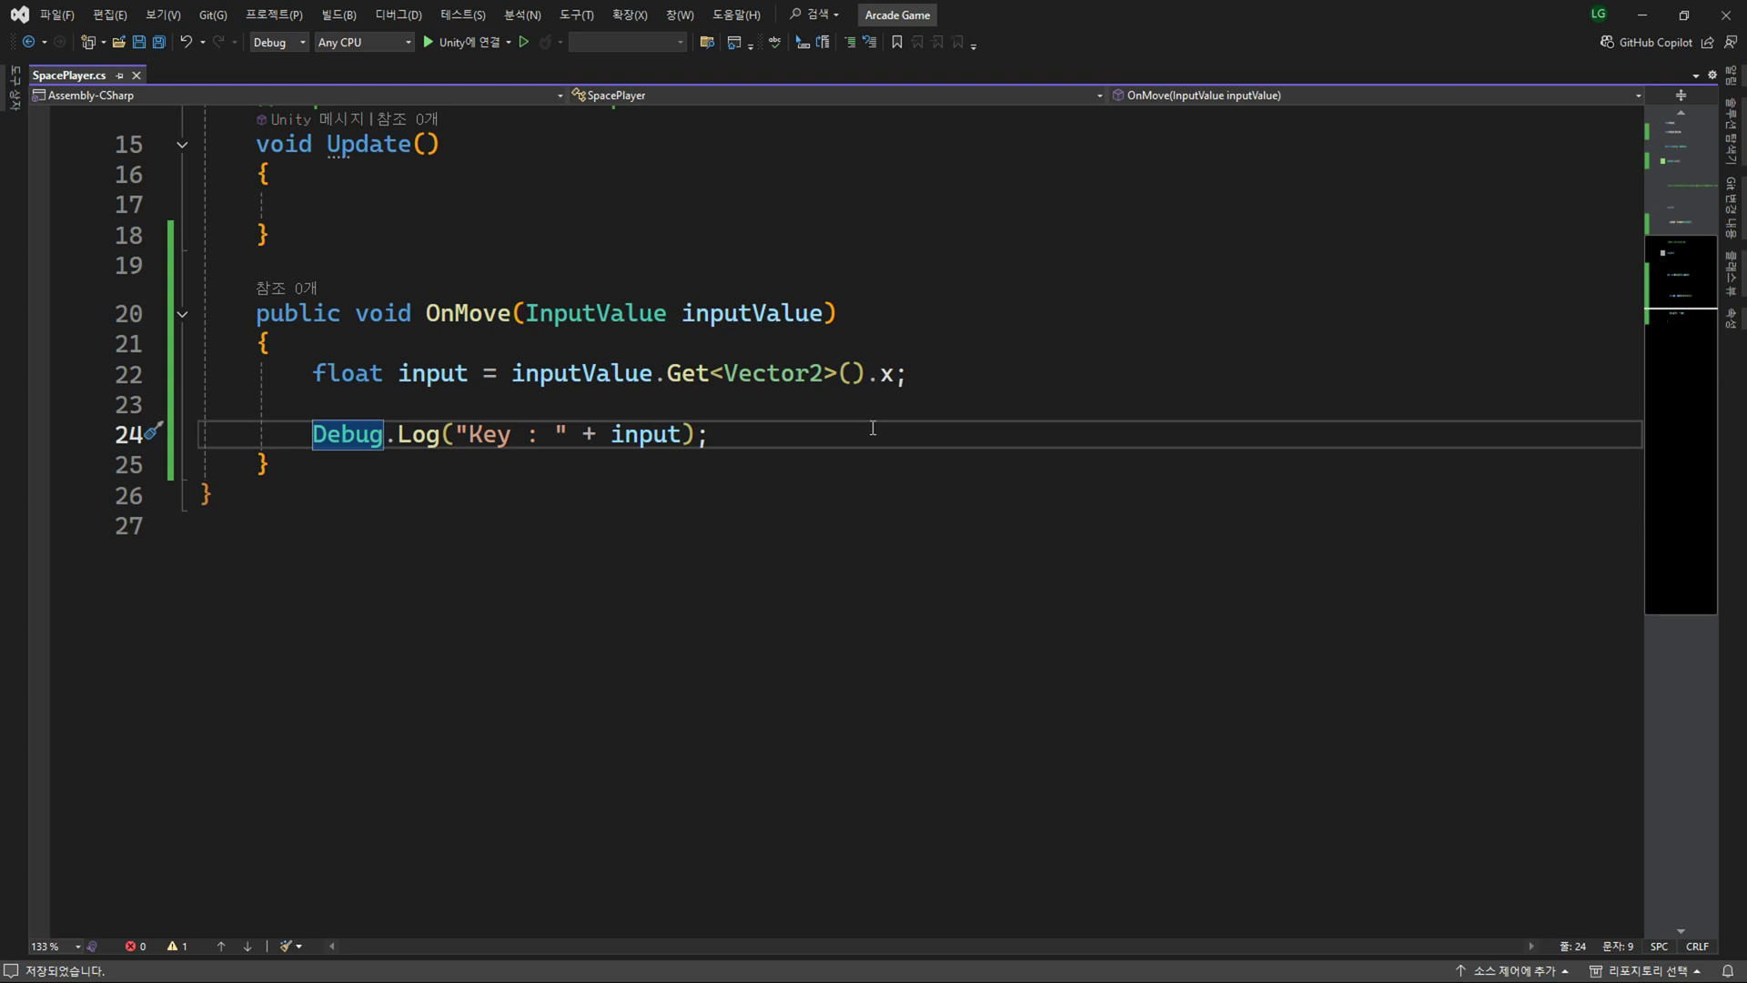
type("//")
key("End")
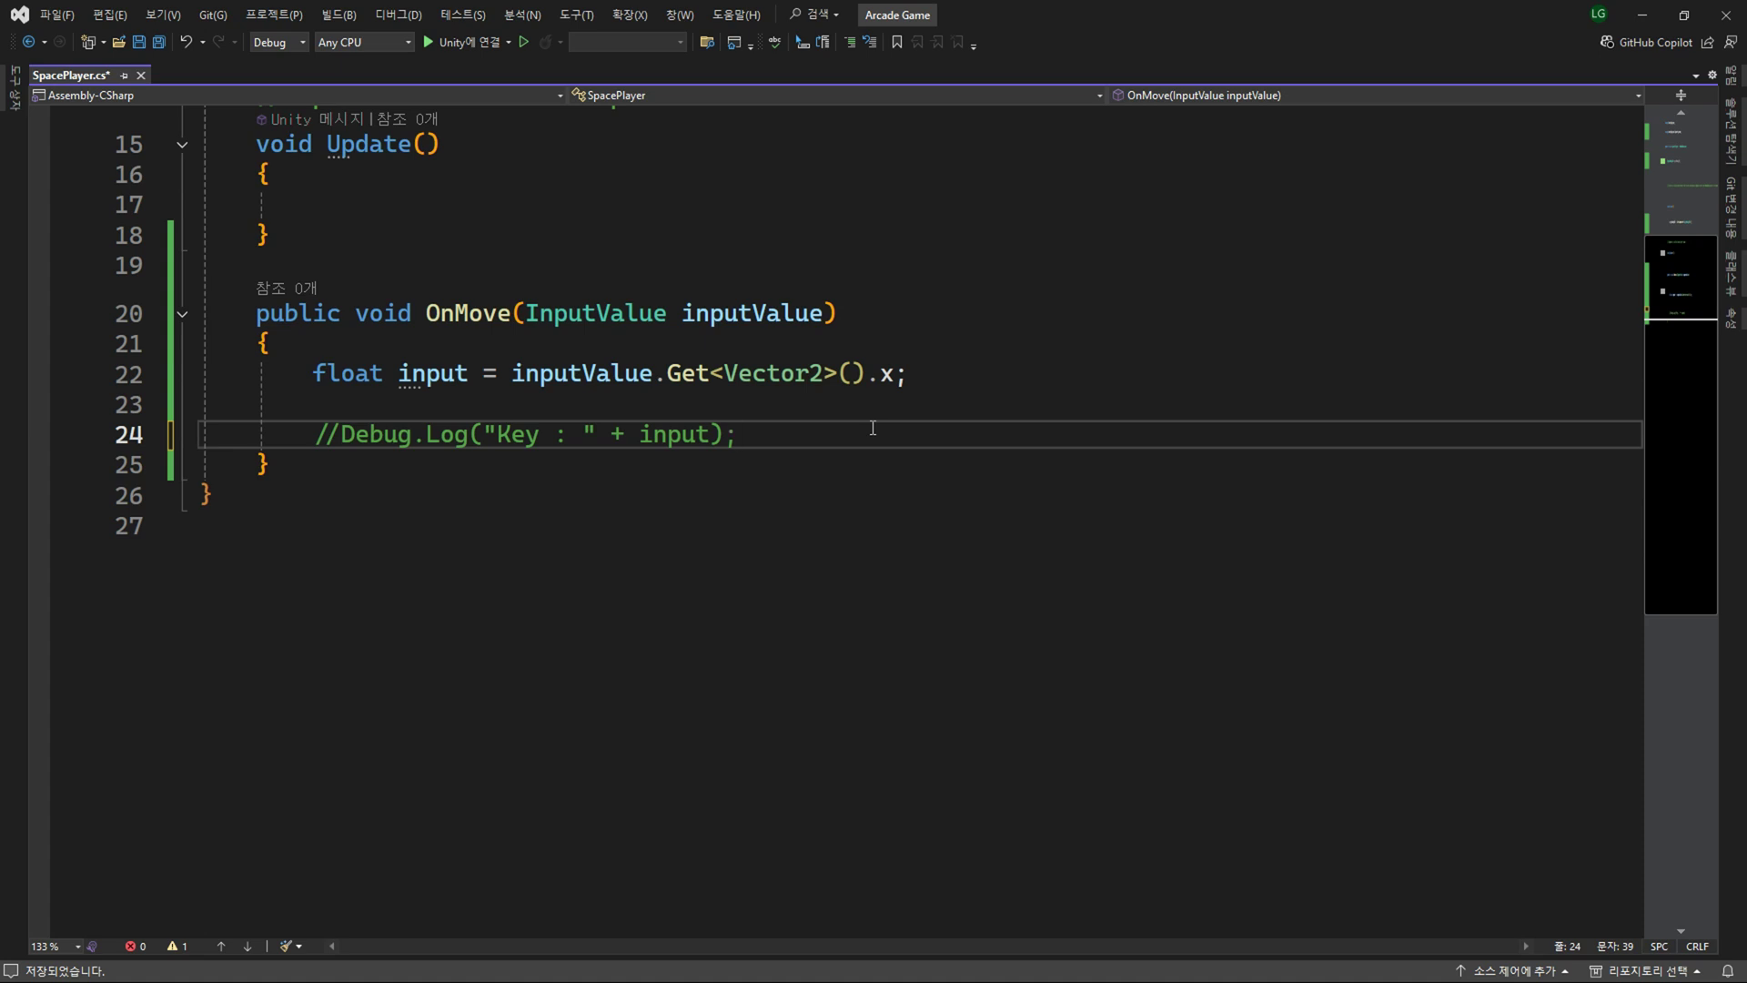
key("Return")
key("Return")
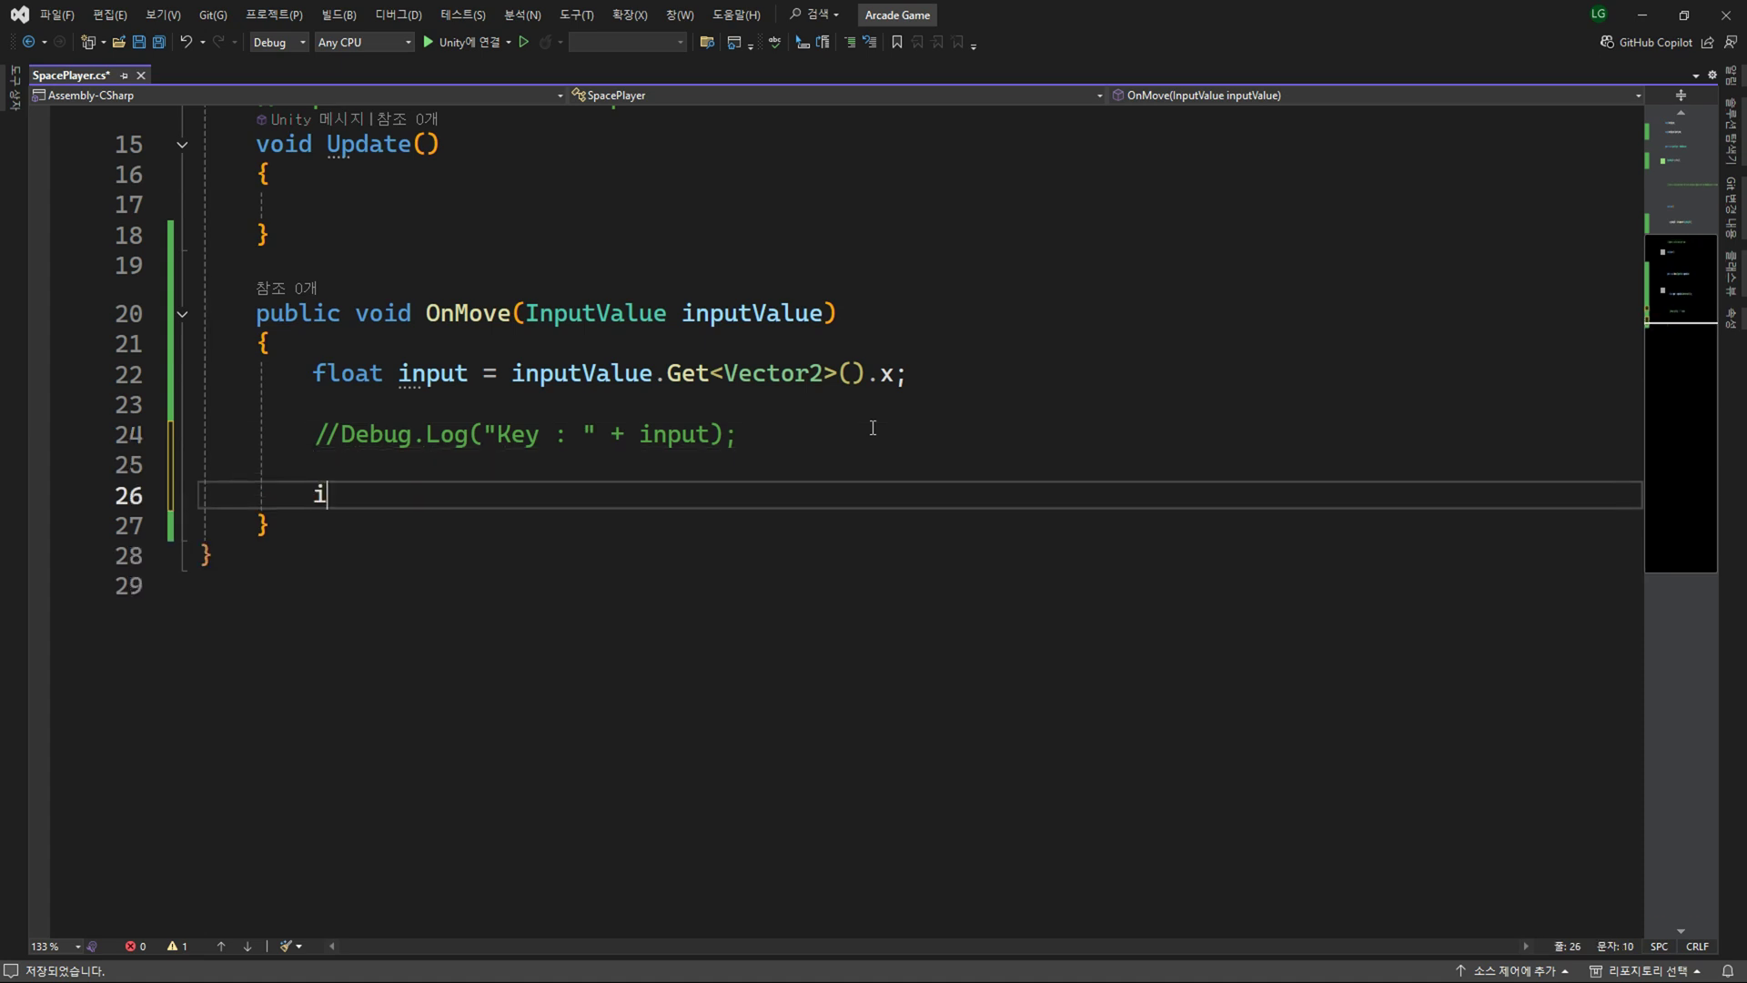
type("if()")
key("Return")
type("{")
key("Return")
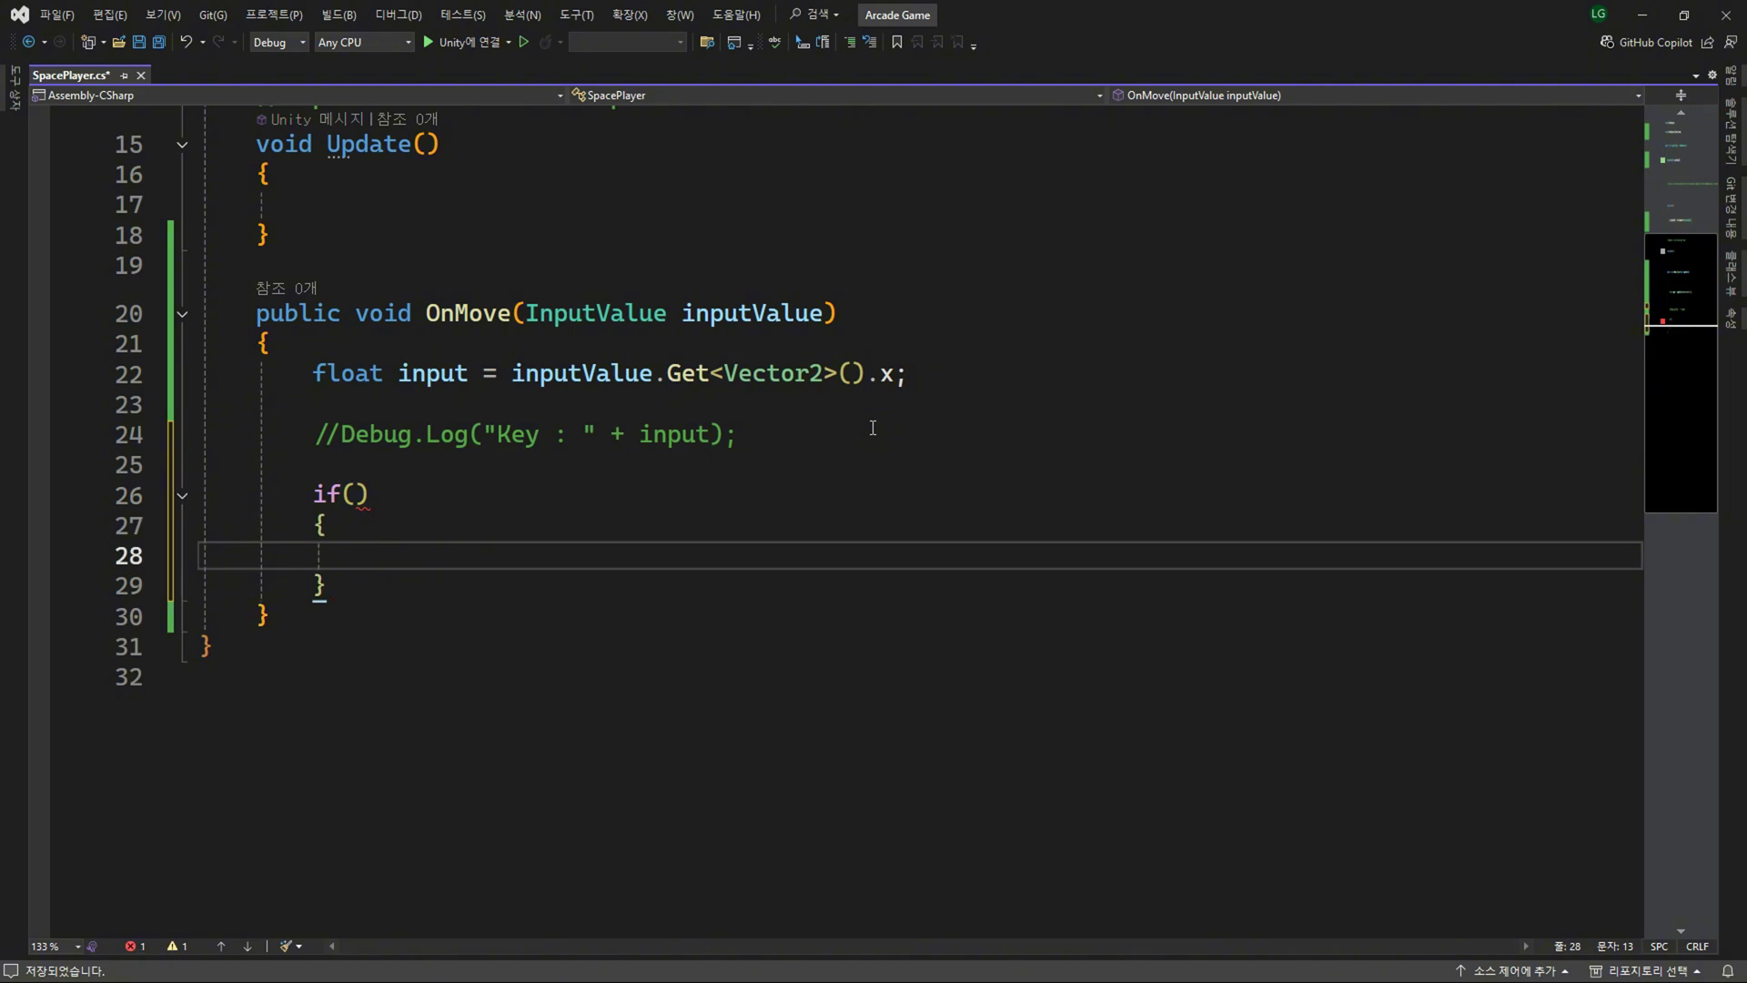
key("Up")
key("Up")
key("Left")
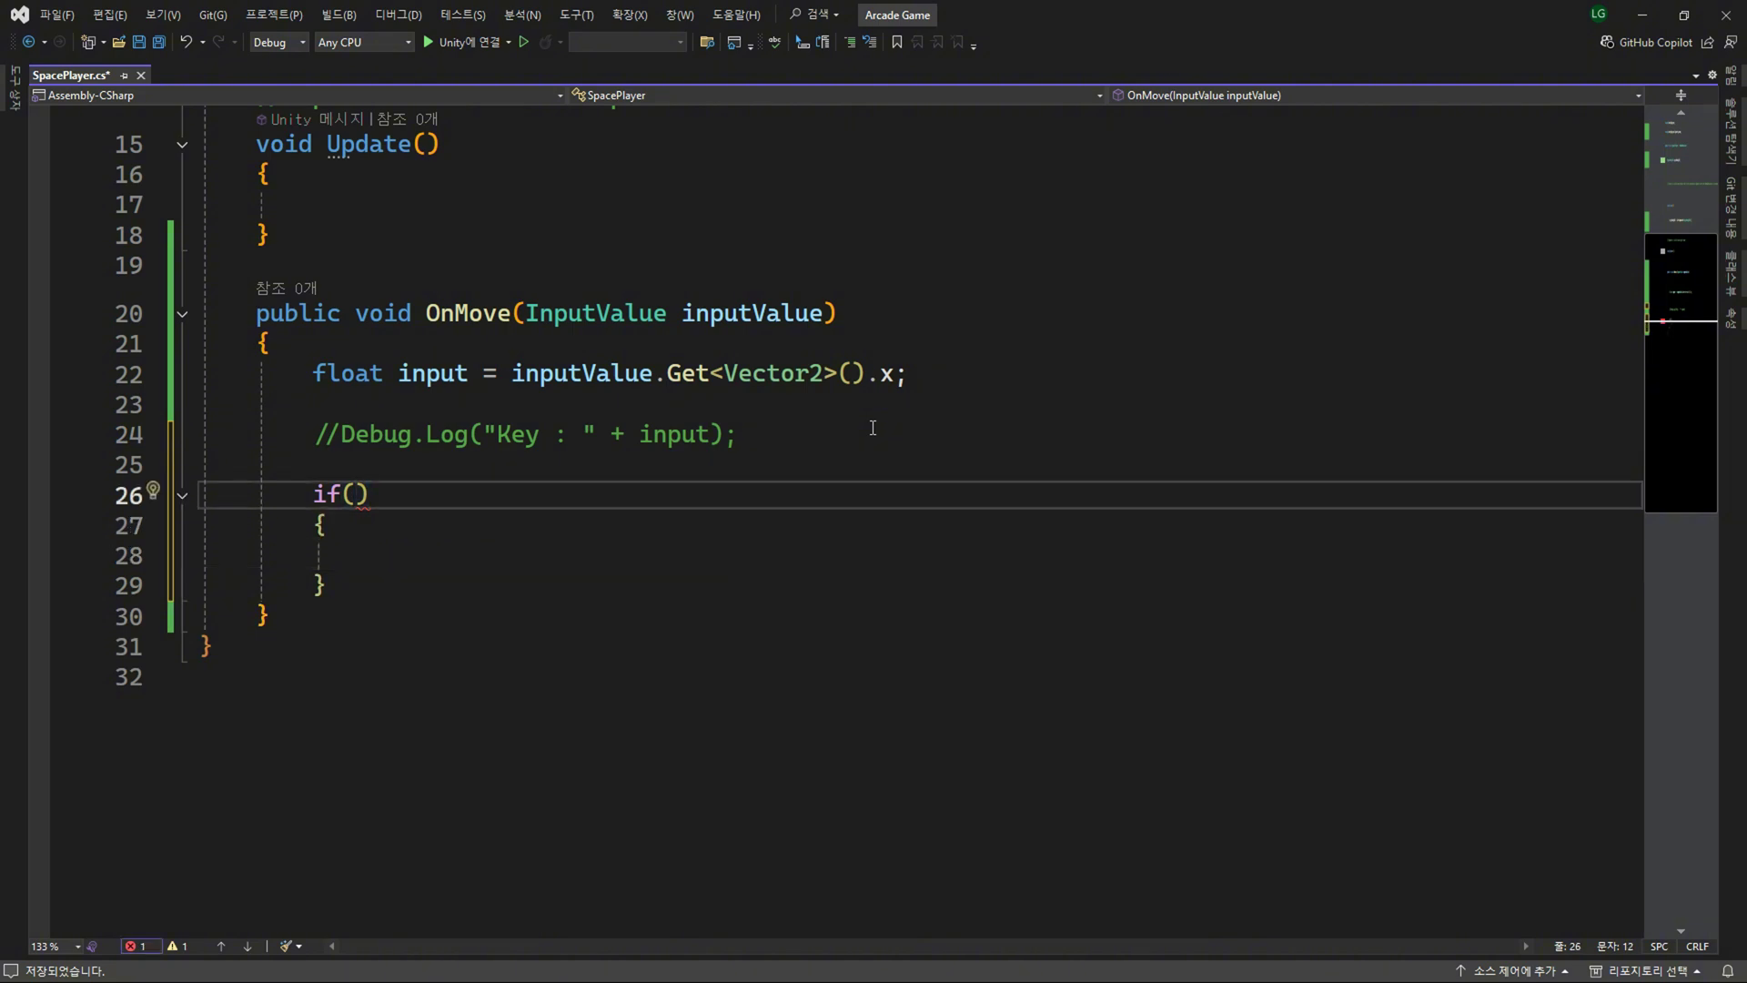
Fill the if condition with Mathf.Abs(input) > 0.
scroll(870, 427, "down", 2)
type("M")
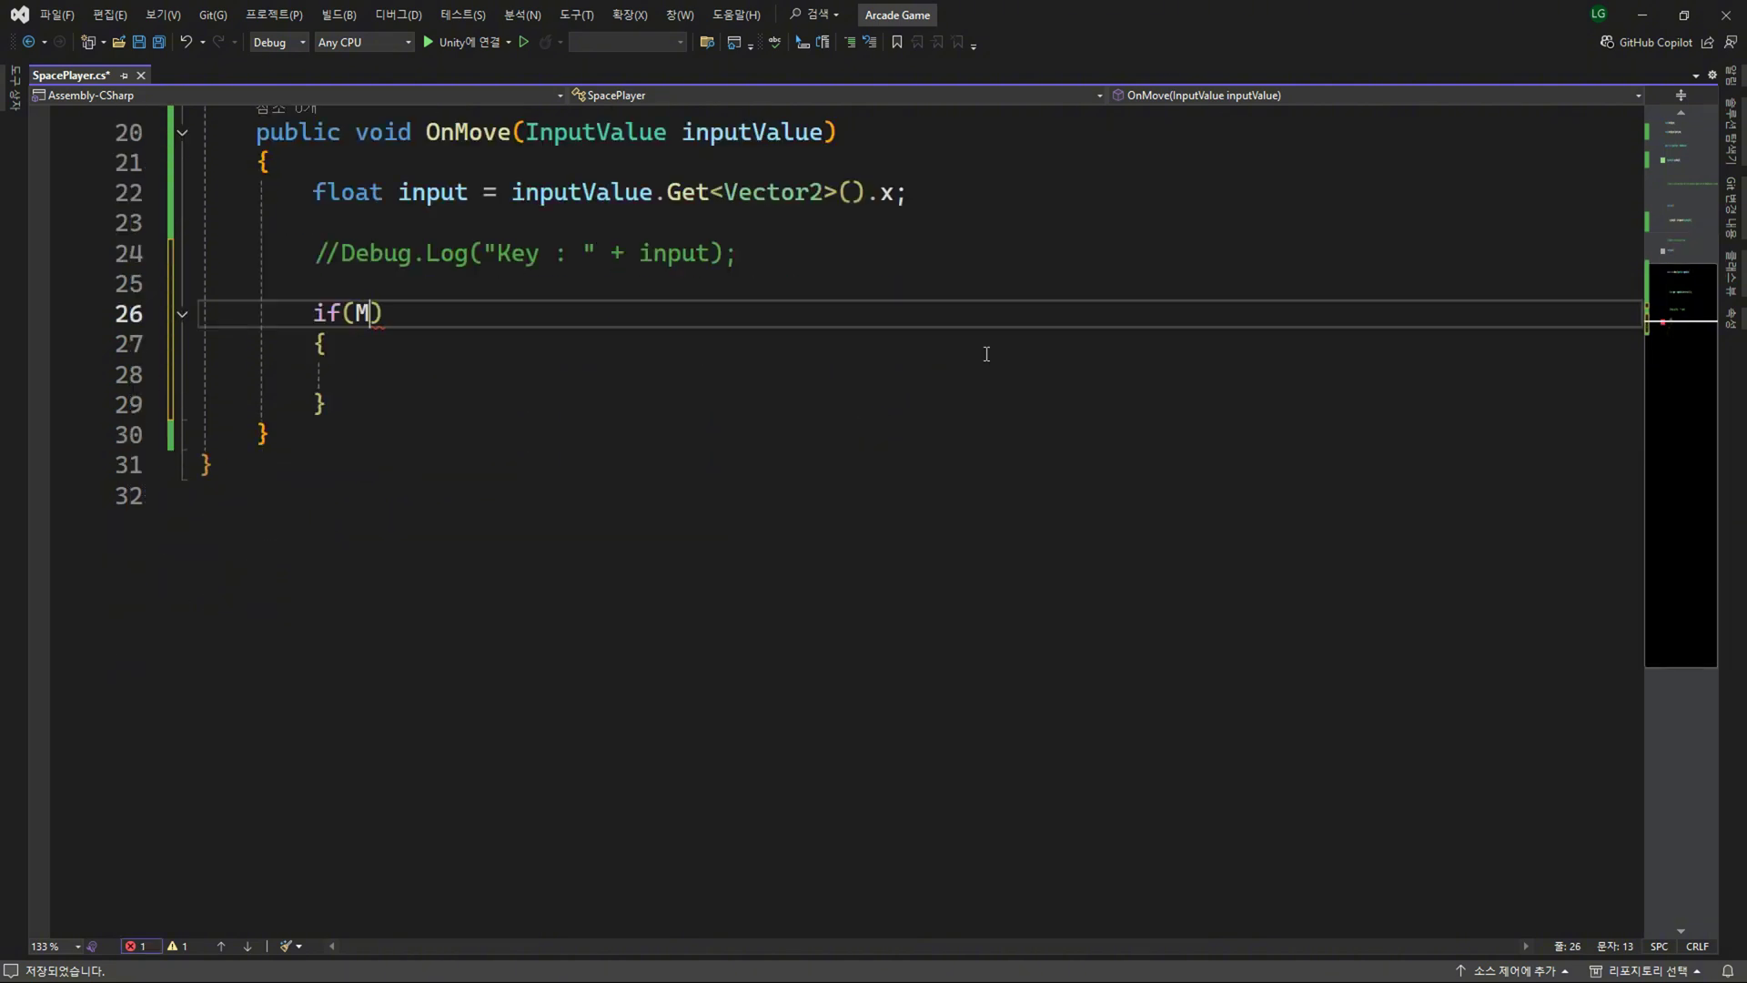
type("athf.a")
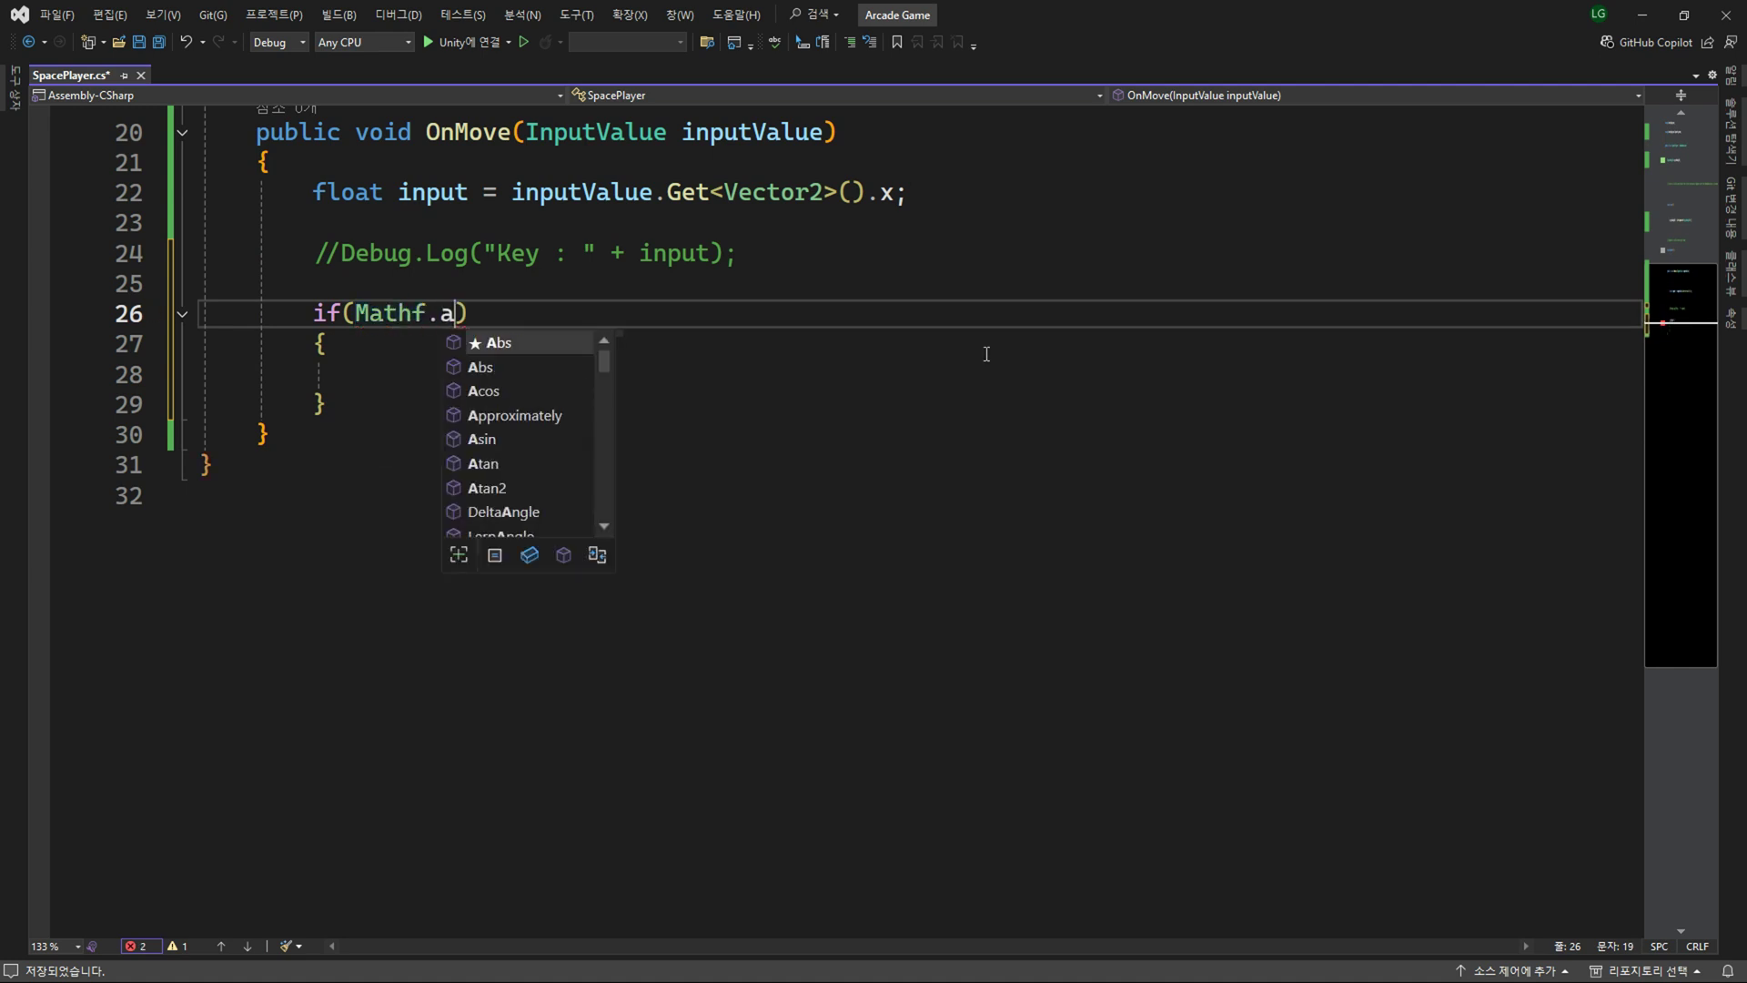
type("b")
key("Tab")
type("()")
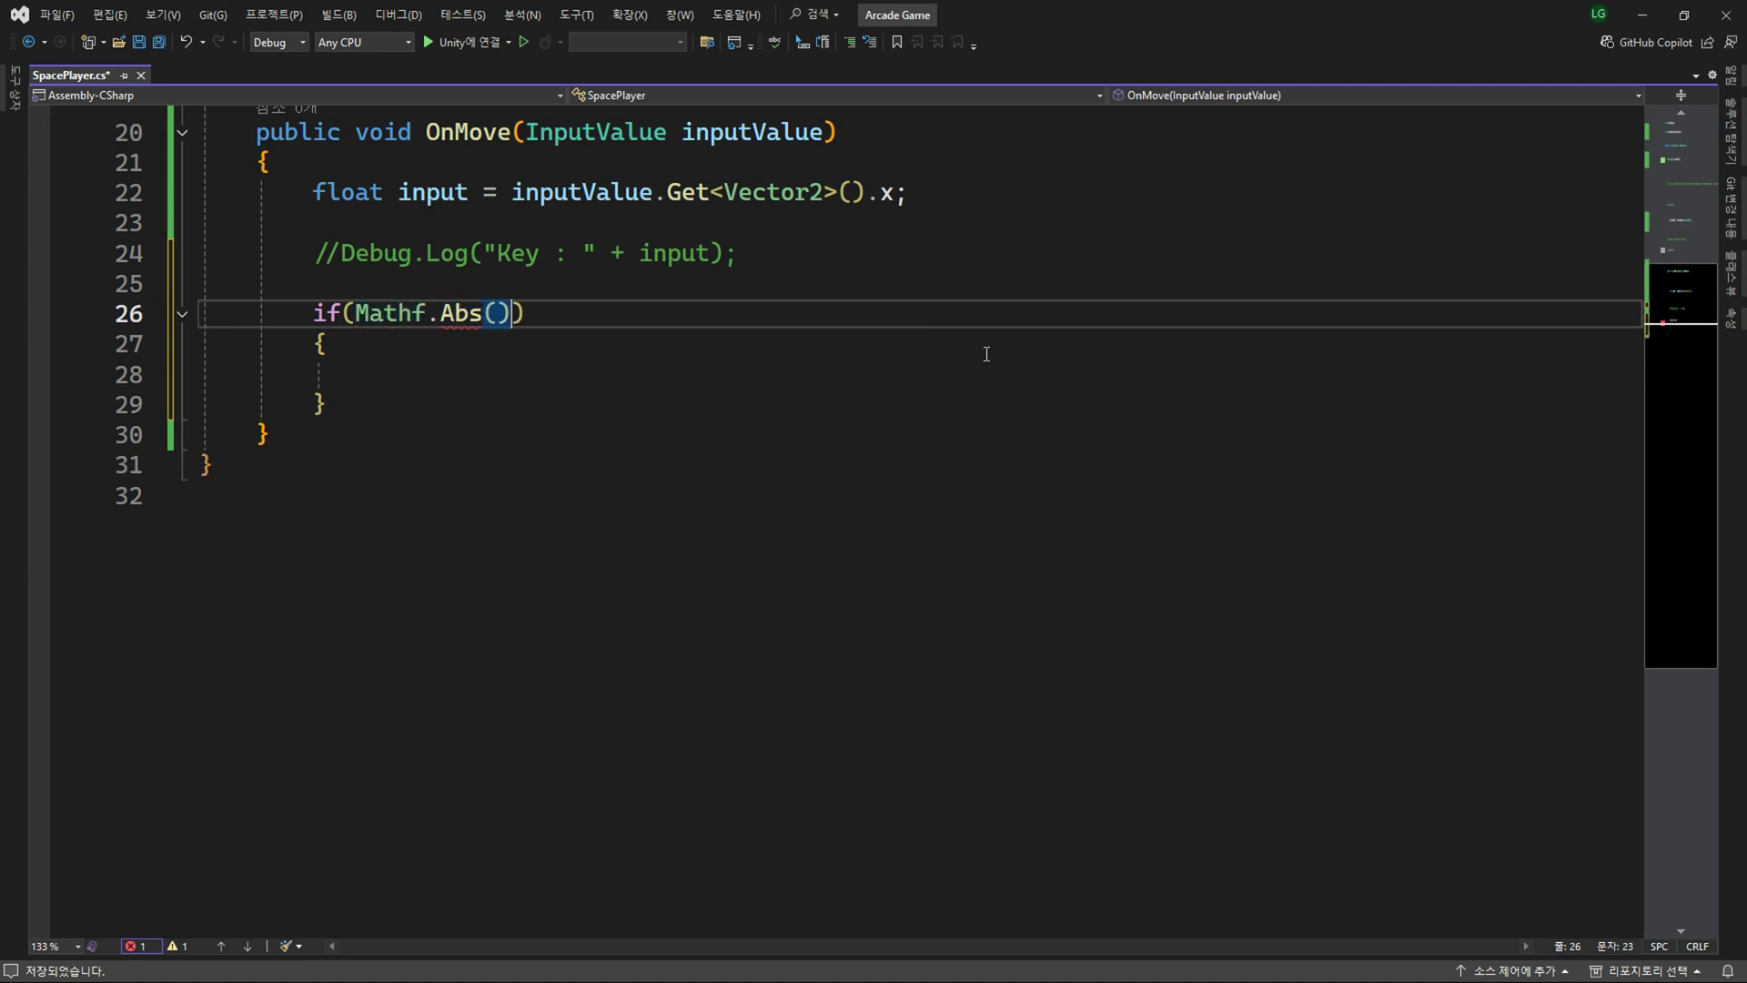
key("Left")
type("inp")
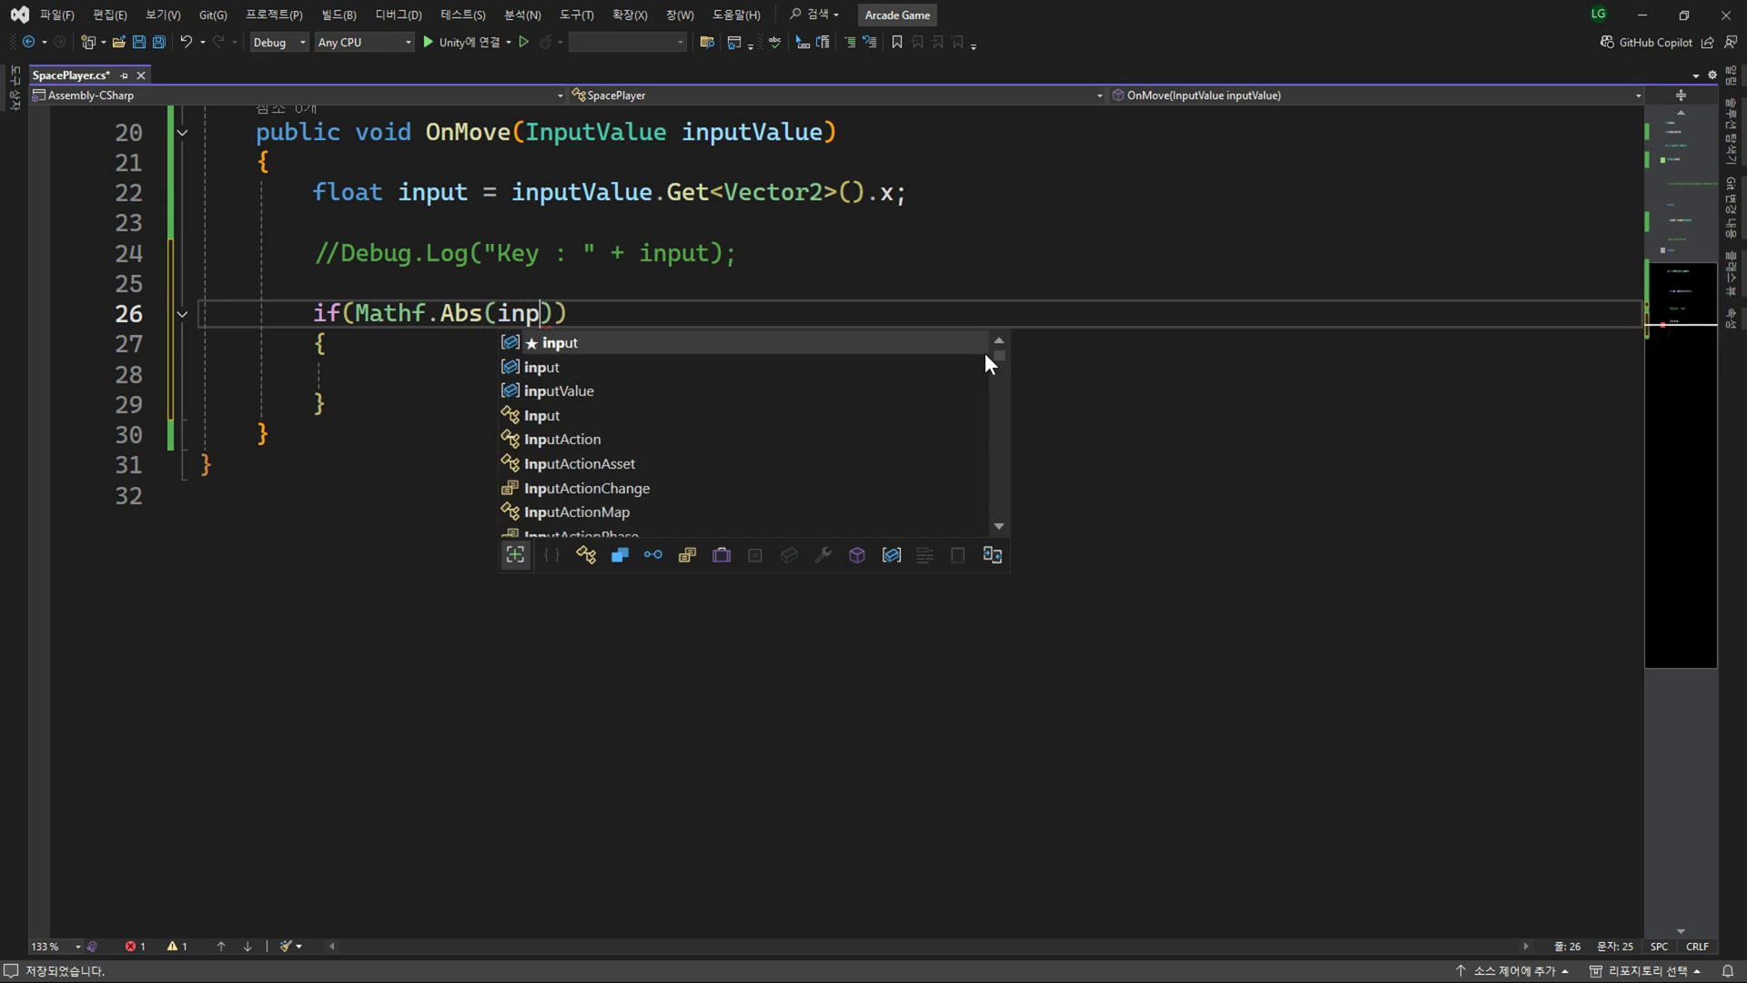
key("Tab")
key("Right")
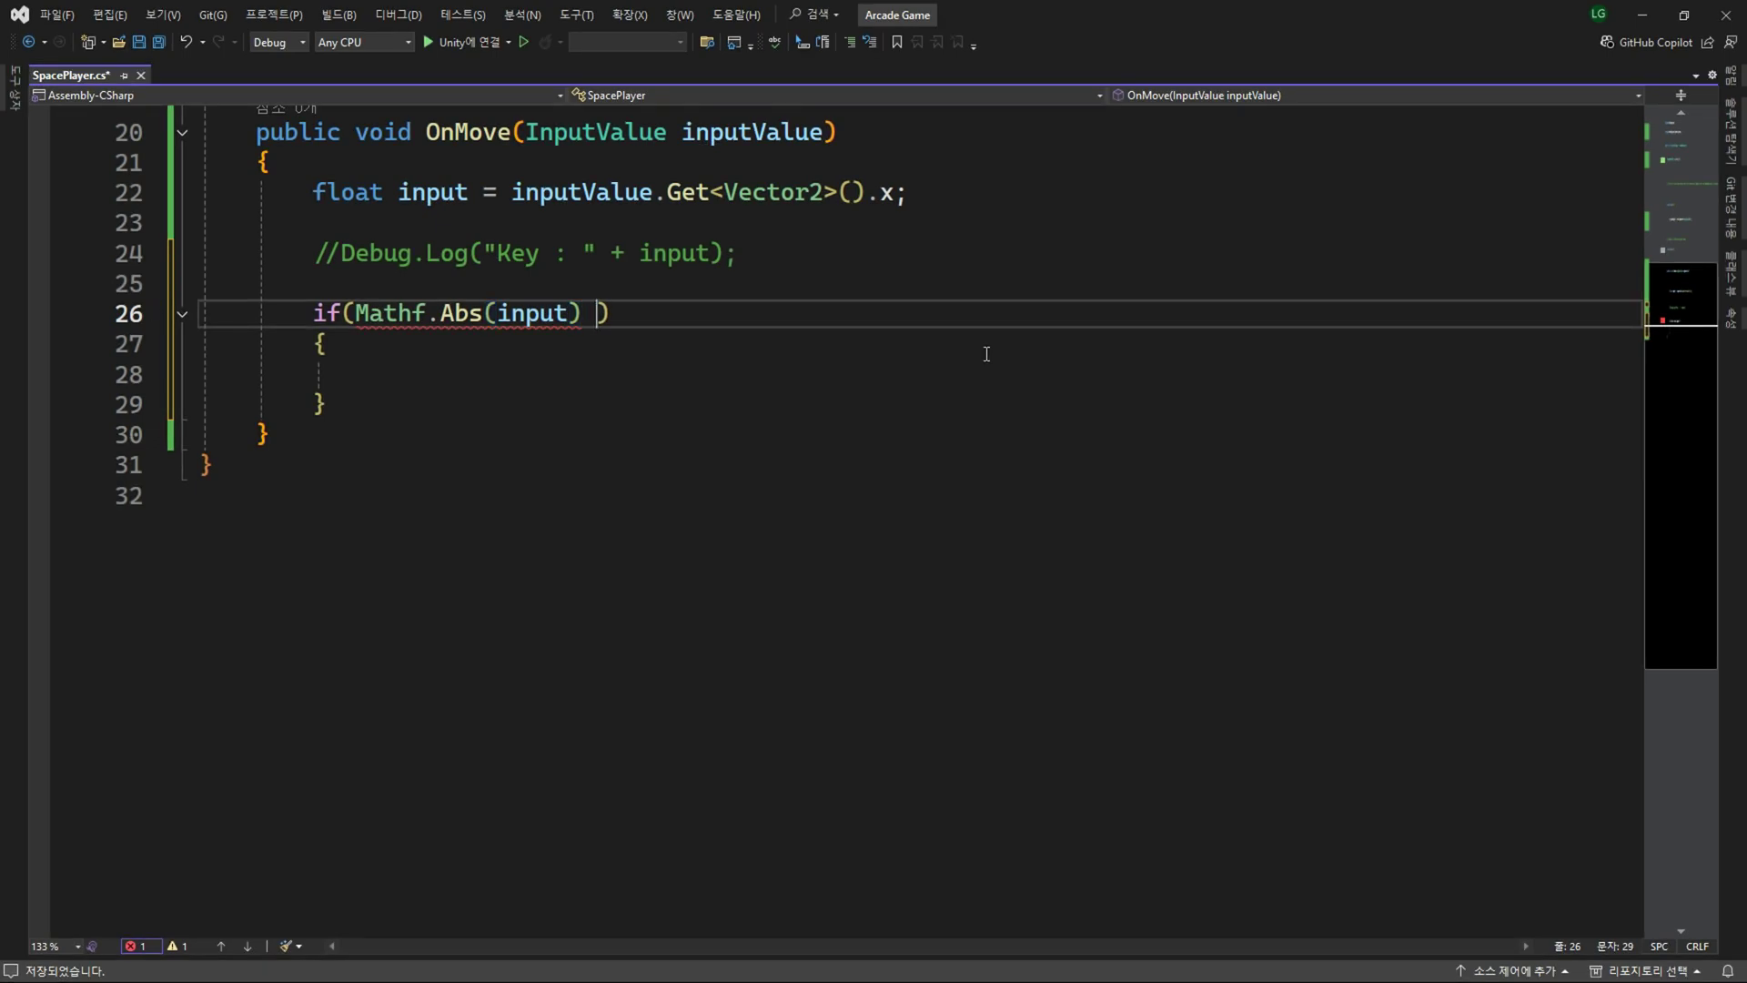
type("> 0)")
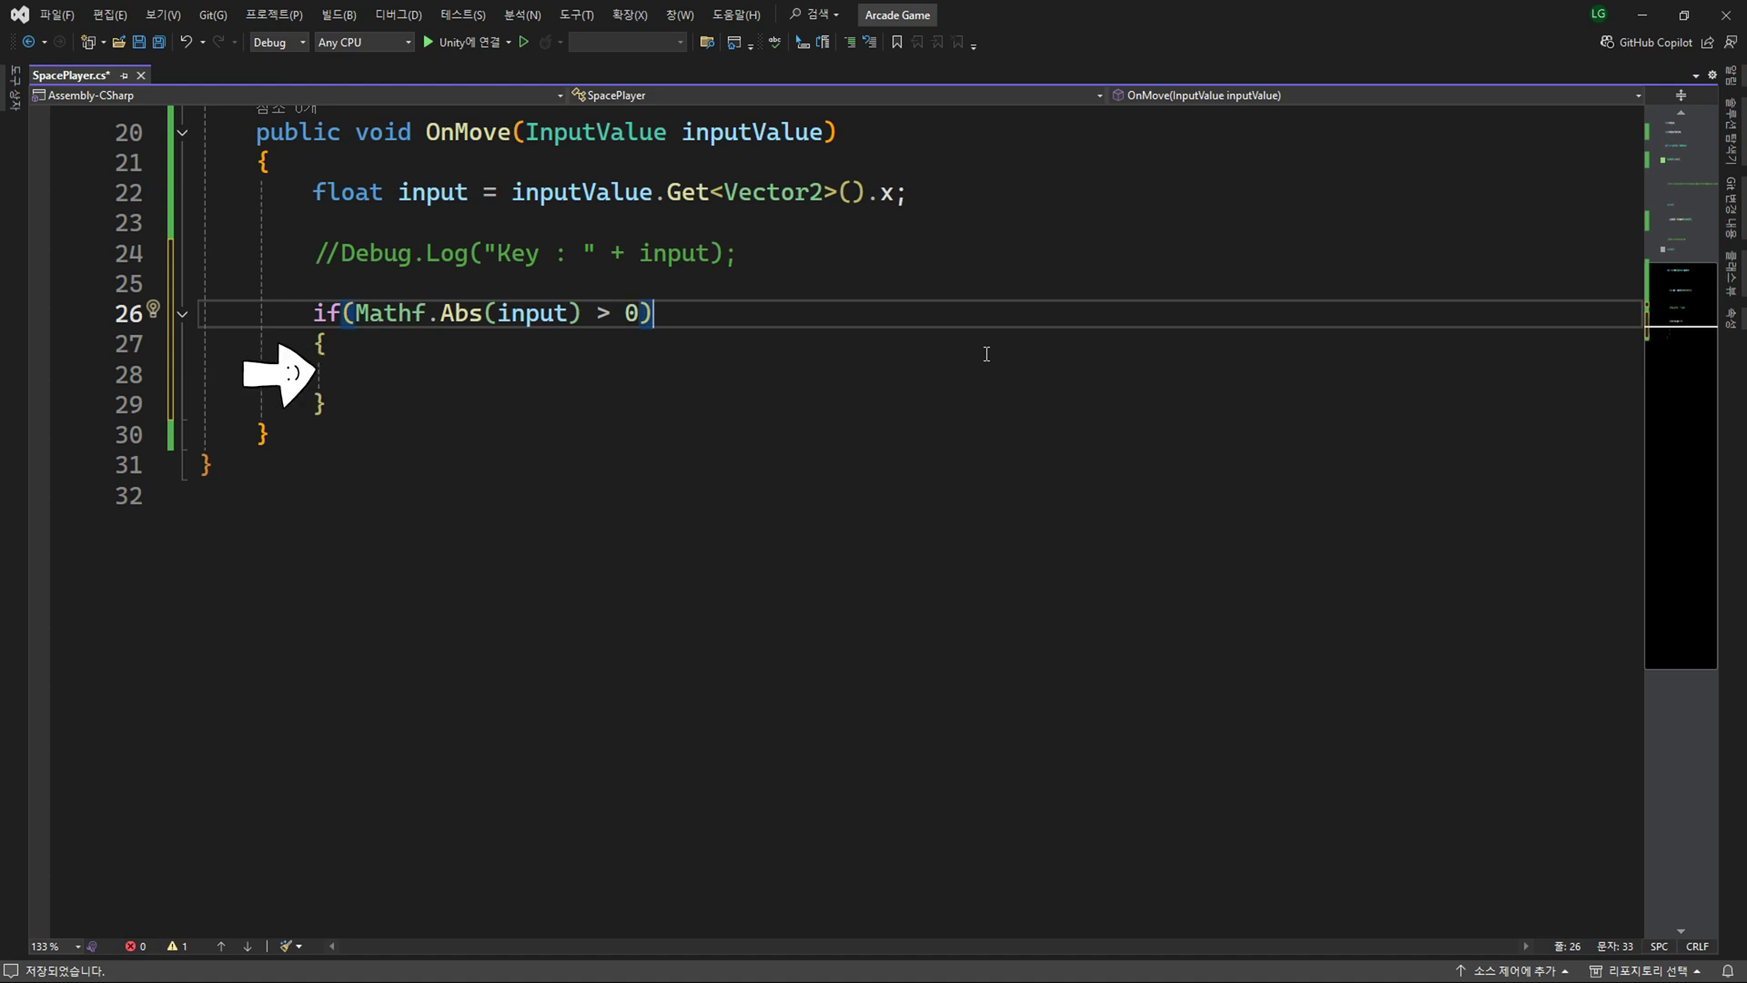
Inside the if block write rigidbody2D.linearVelocity = input * Vector2.right; and open a line below for else.
key("Down")
key("Down")
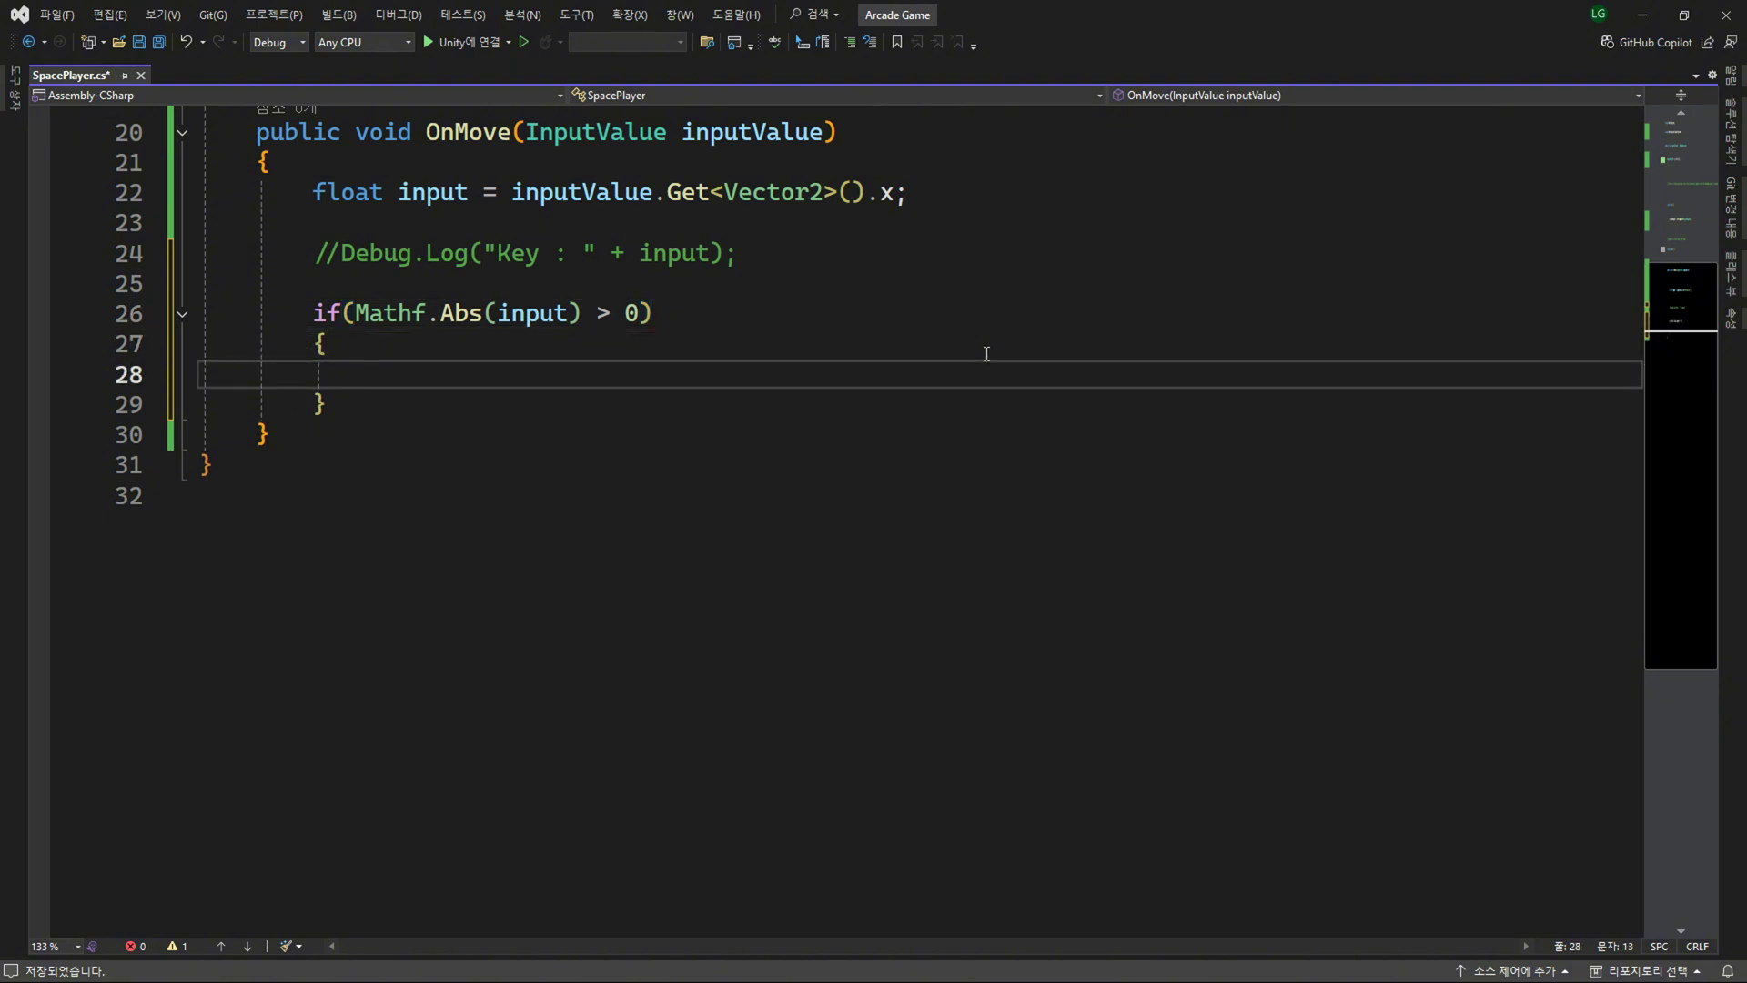
type("ri")
key("Tab")
type(".")
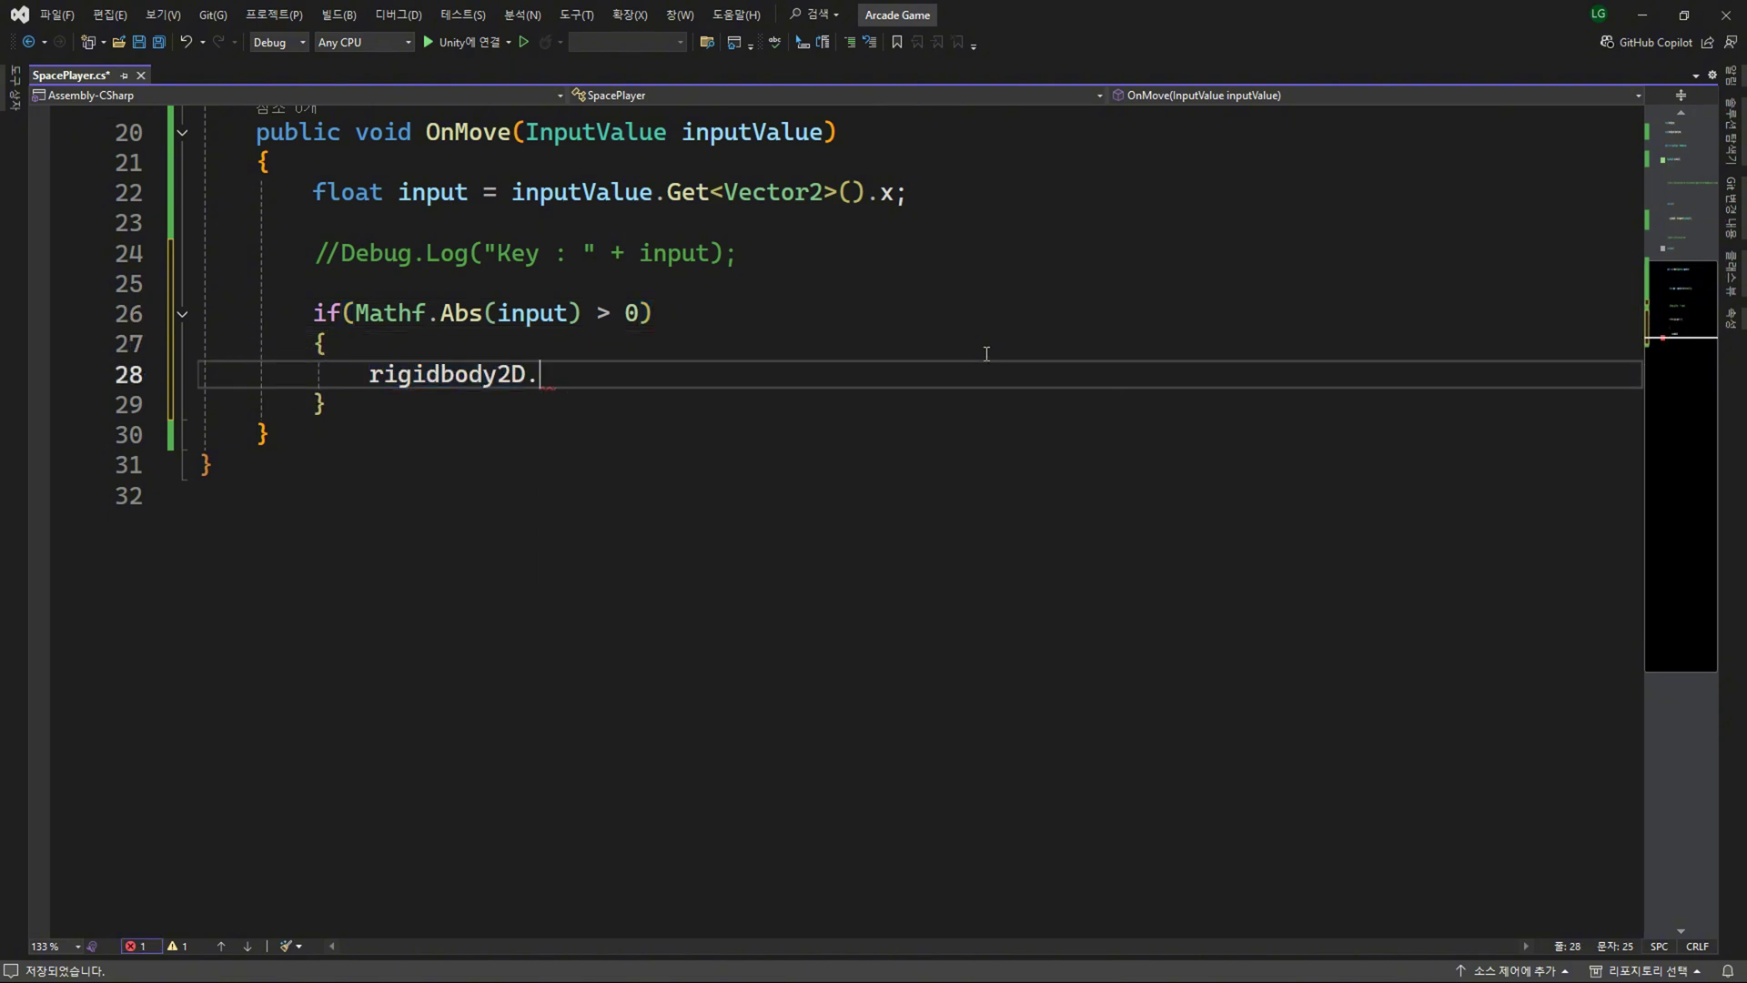
type("li")
key("Down")
key("Tab")
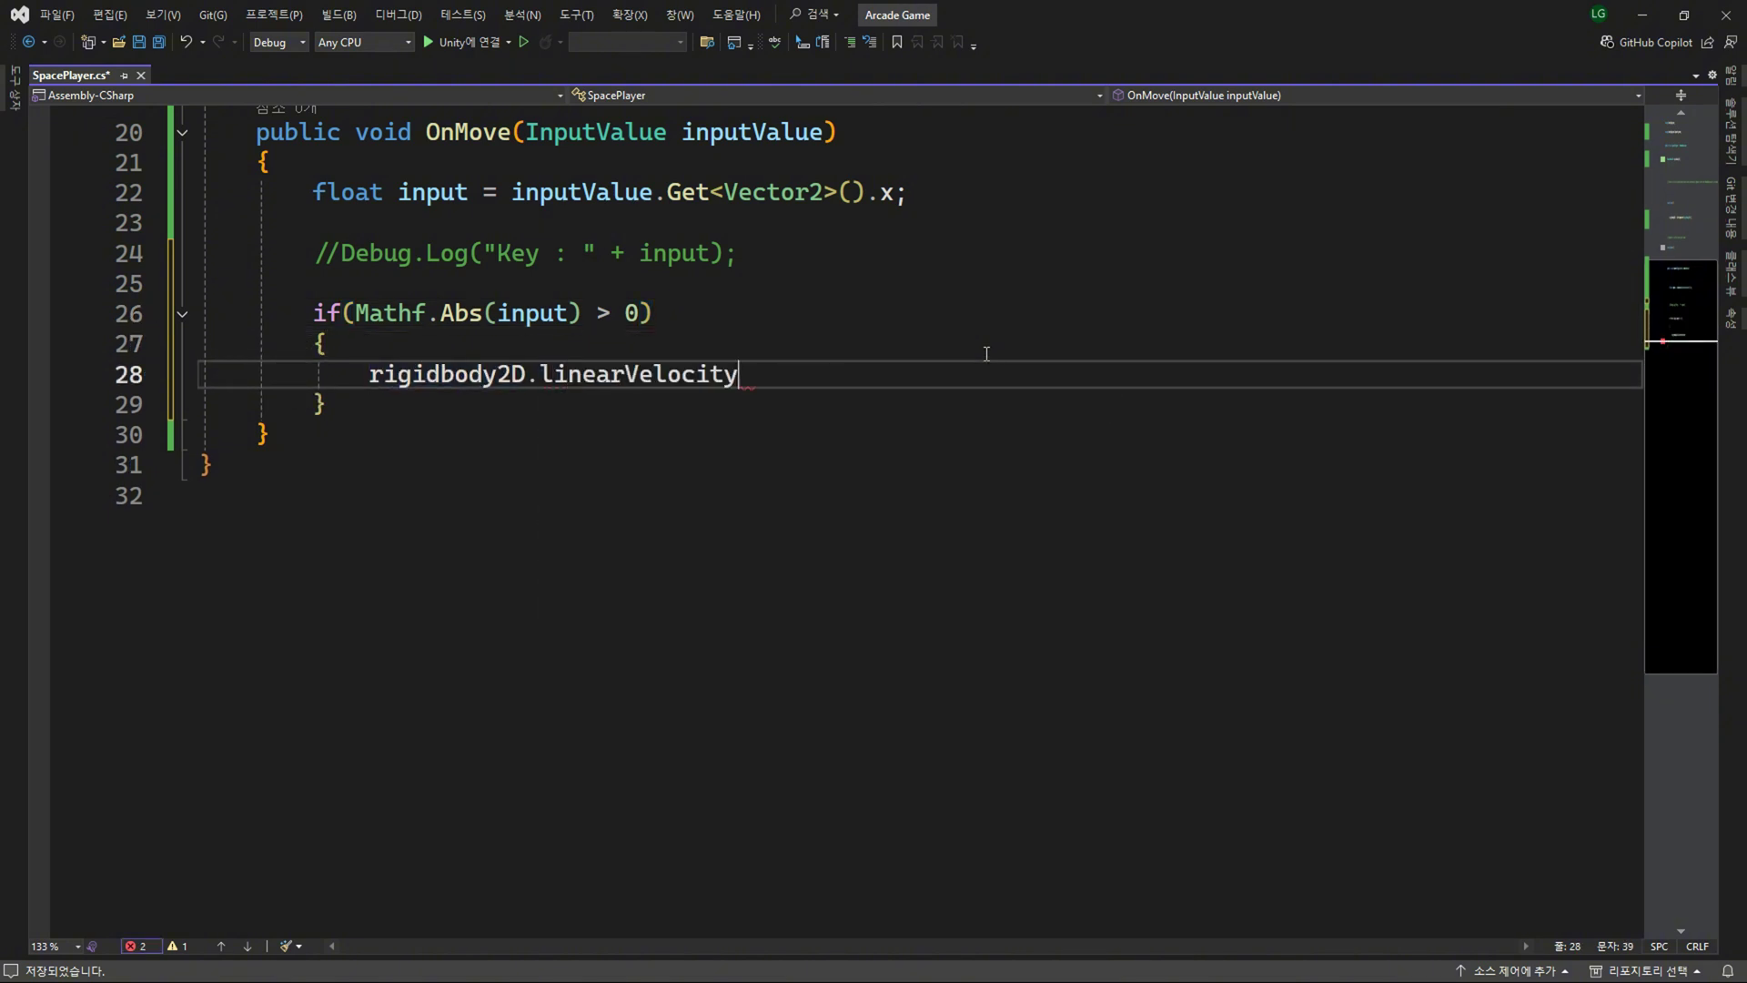
key("ctrl+shift+Left")
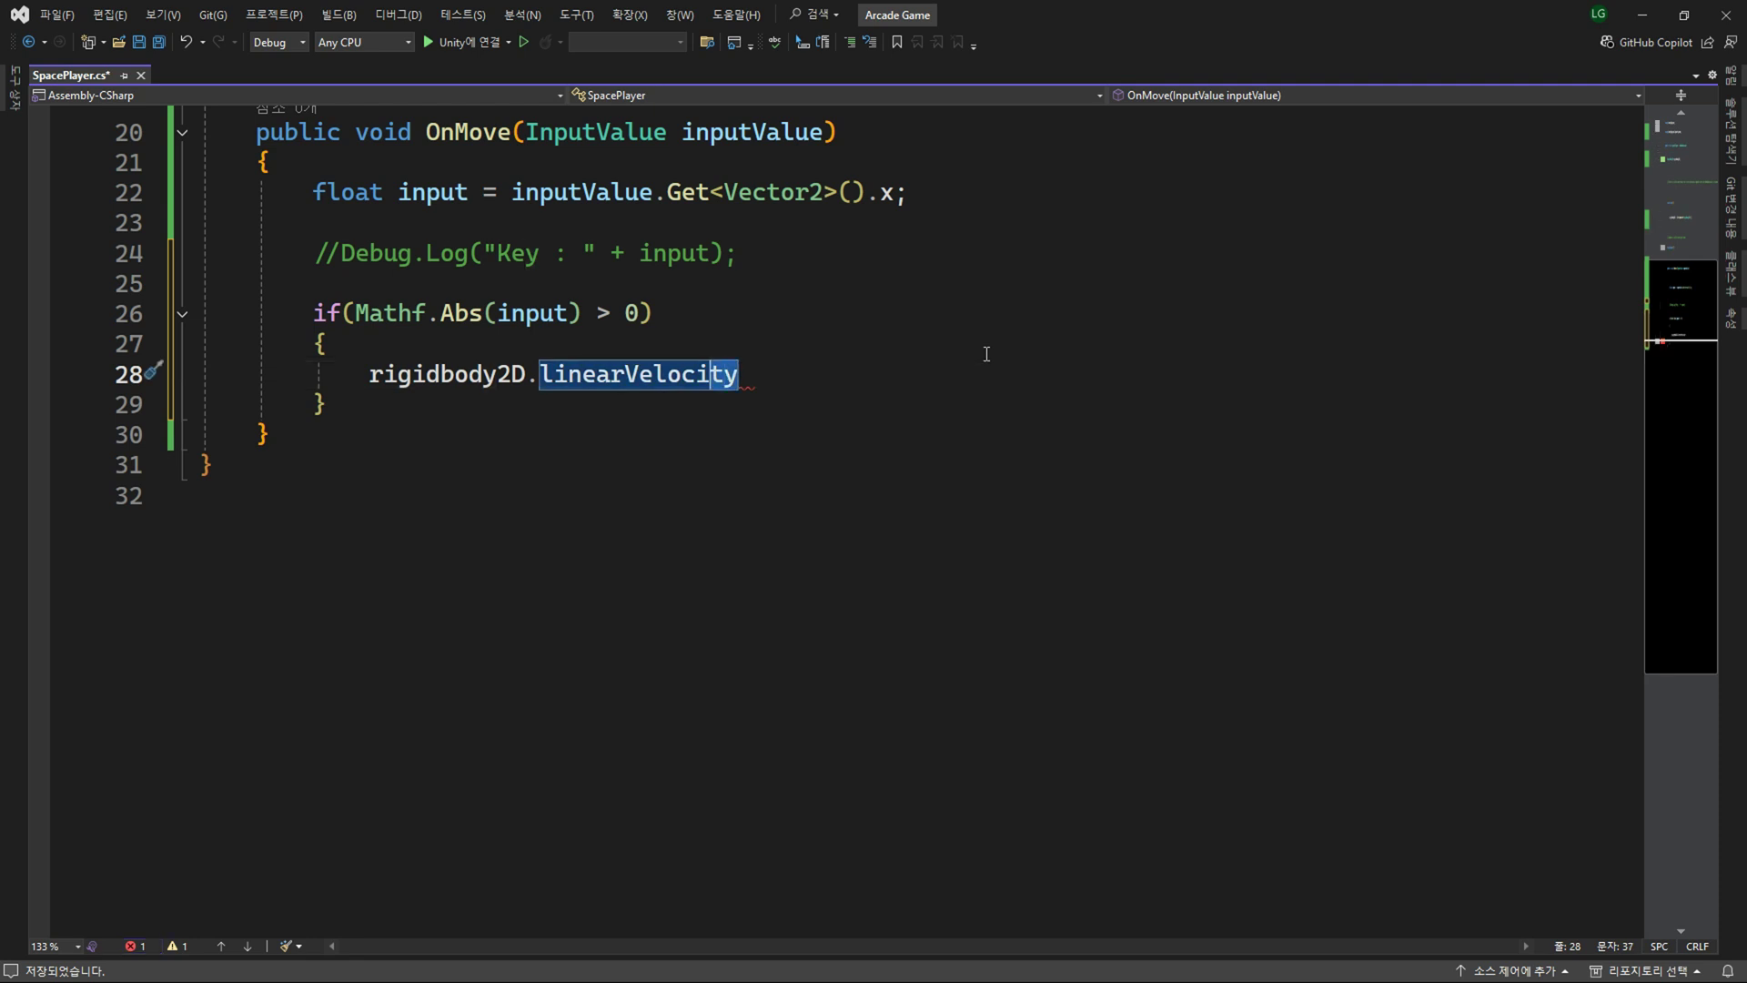
key("End")
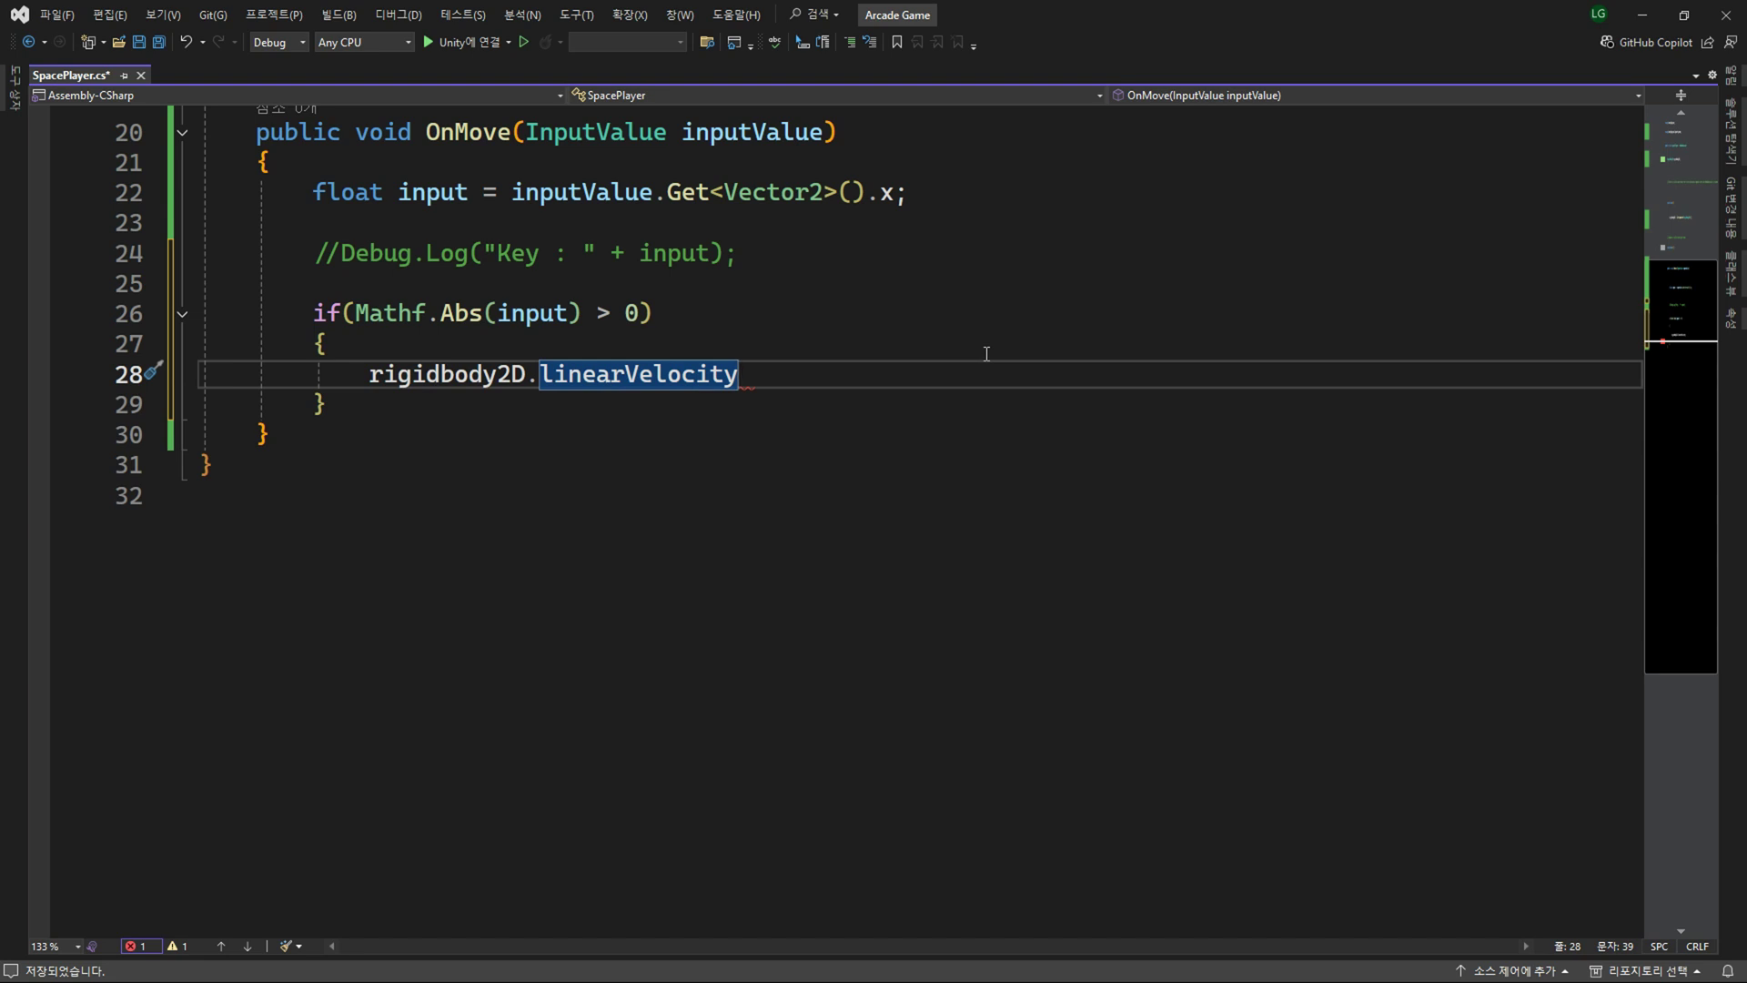
type(" =")
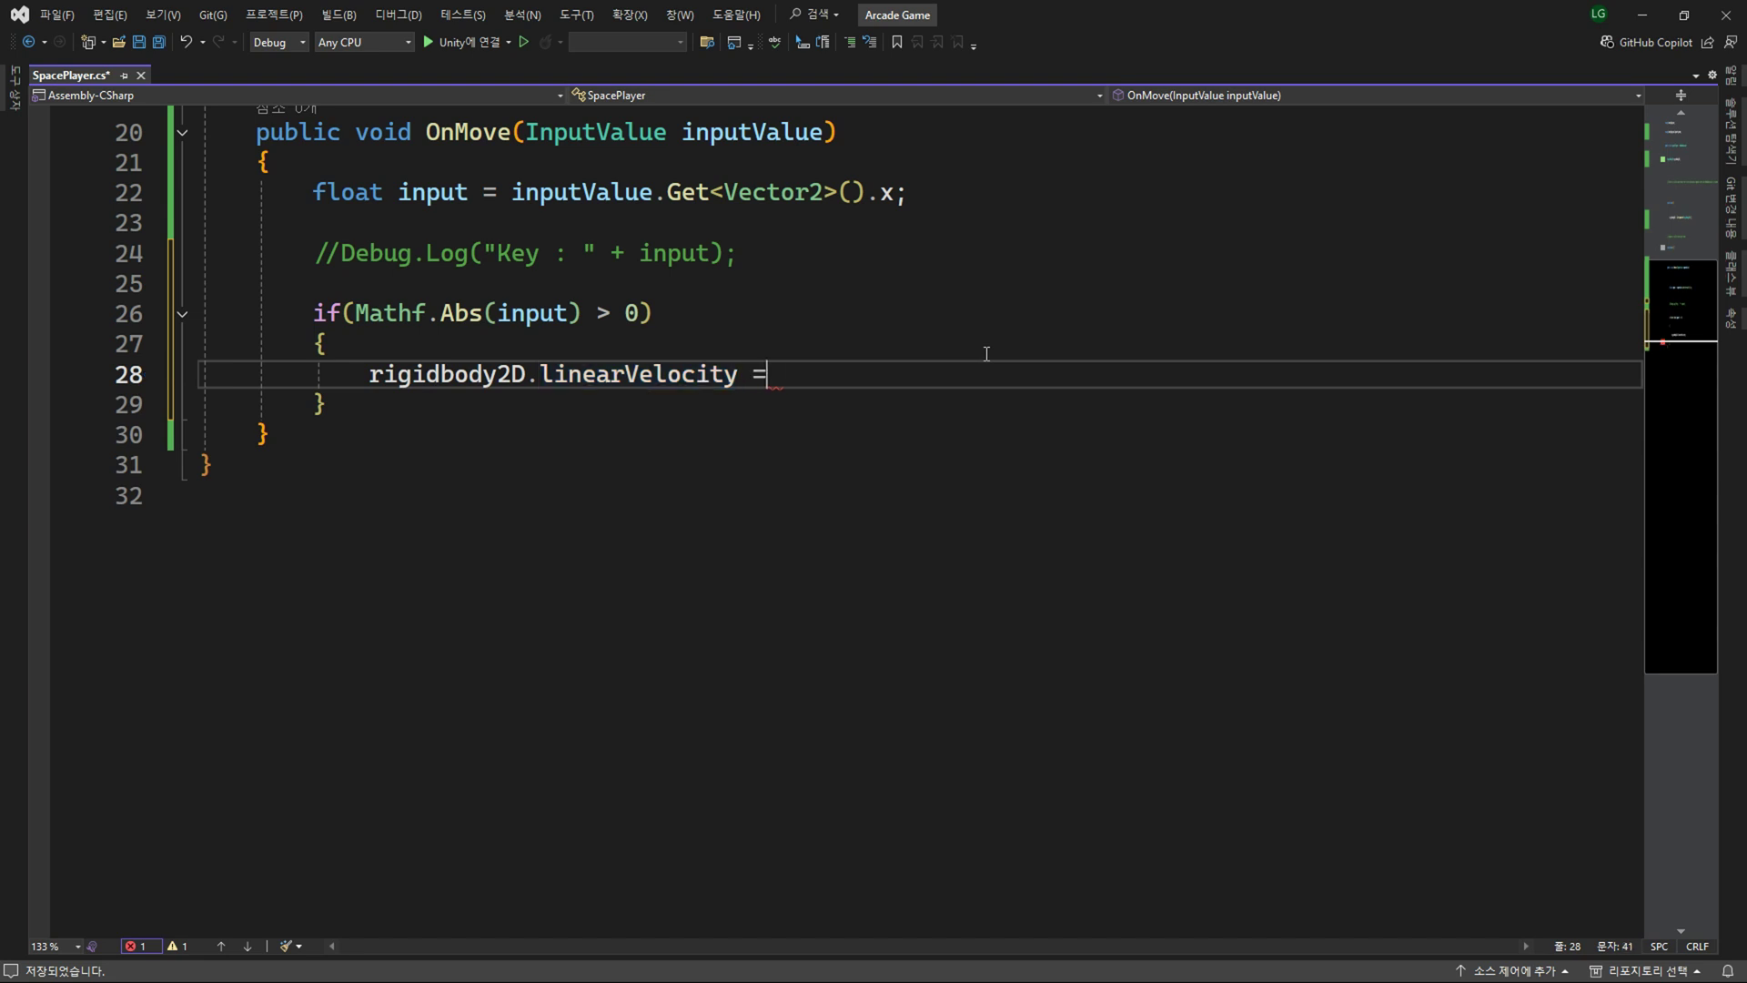
type(" input")
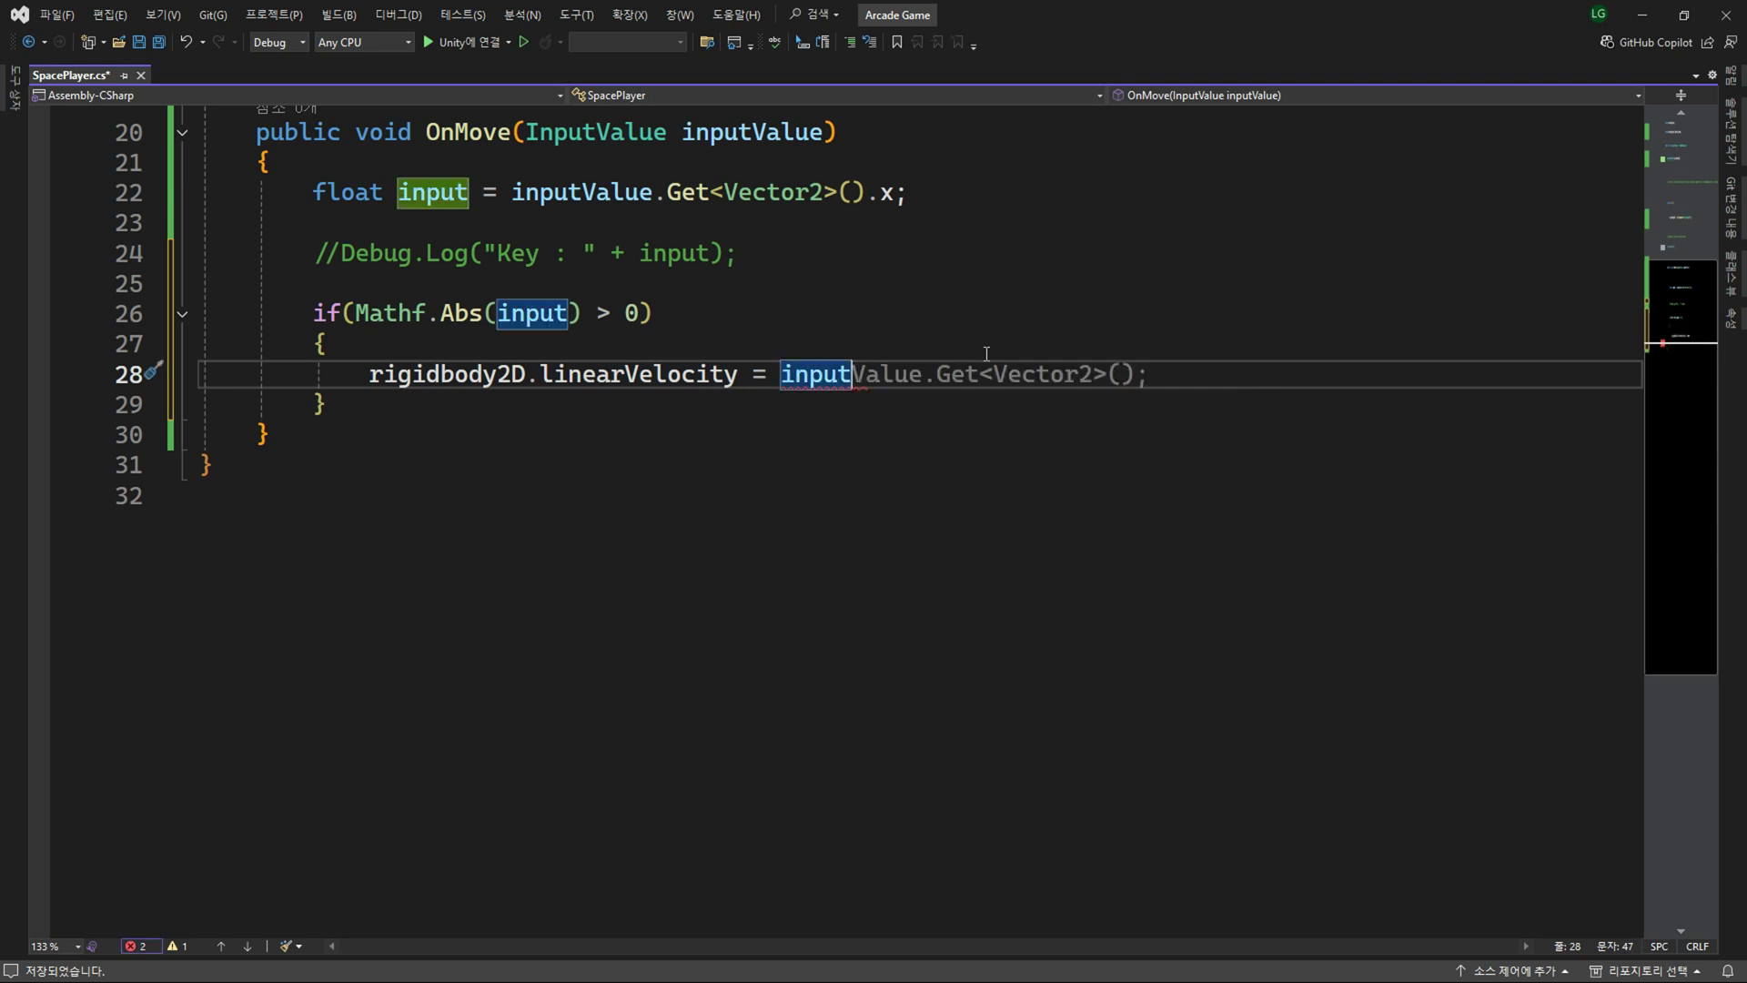
type(" * V")
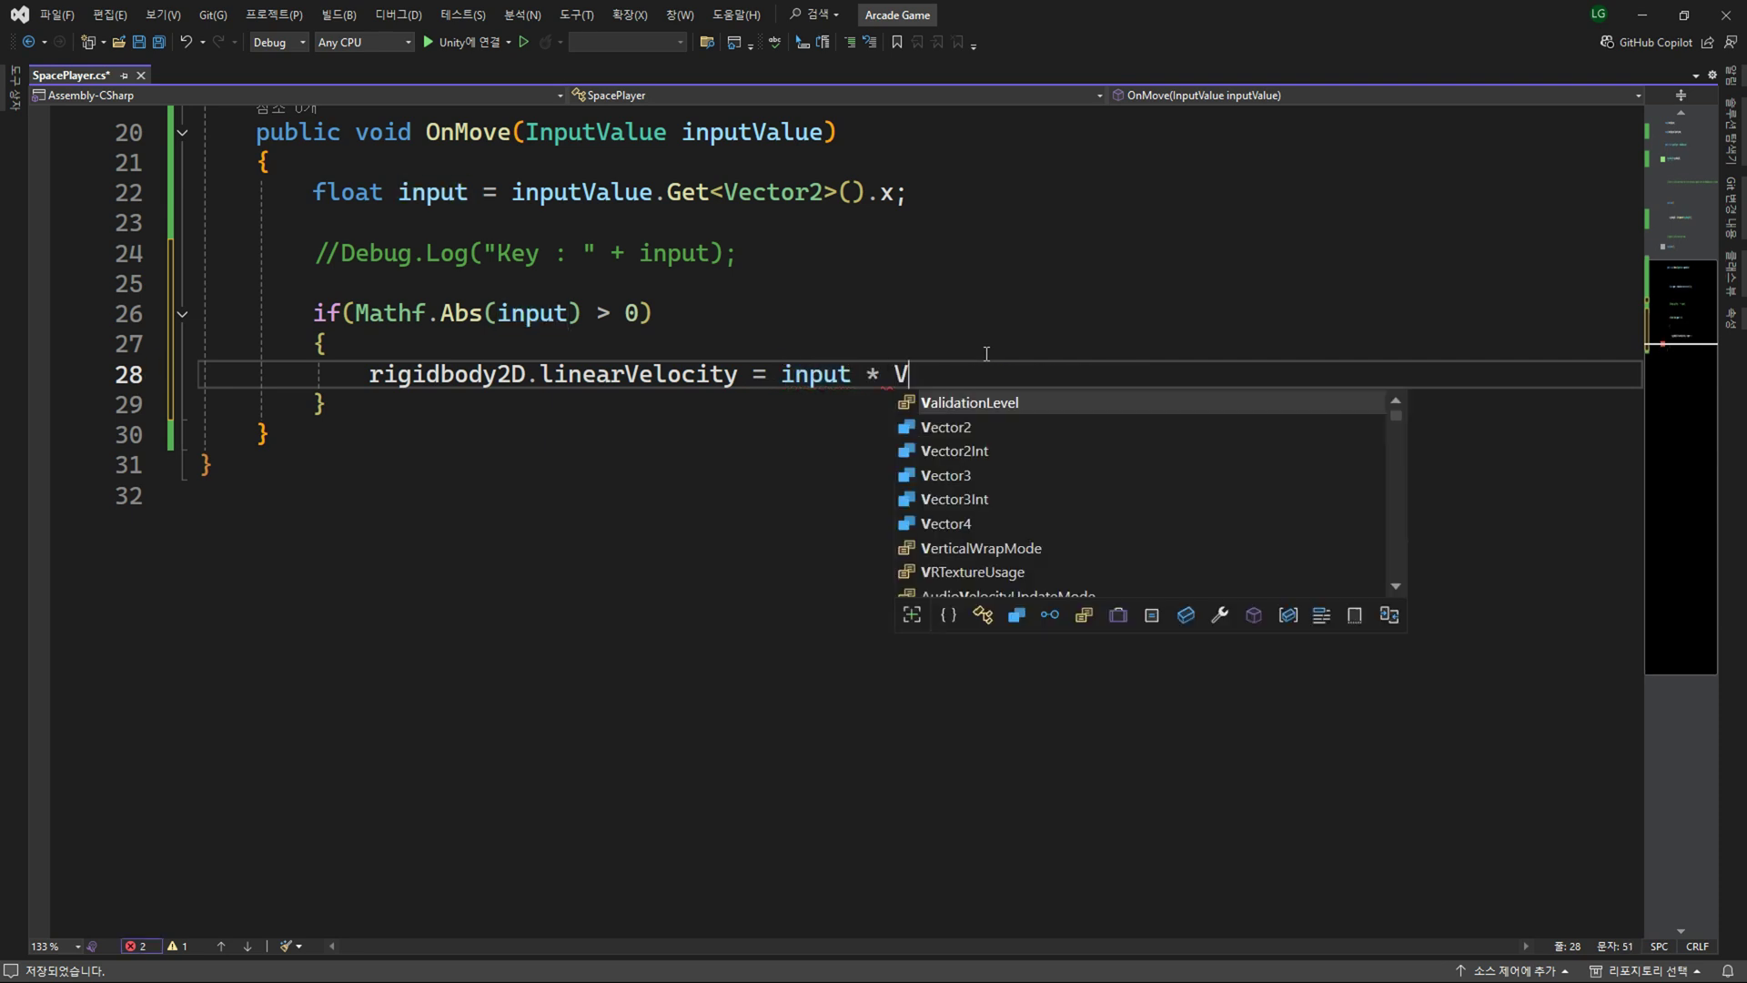
type("ector2.r")
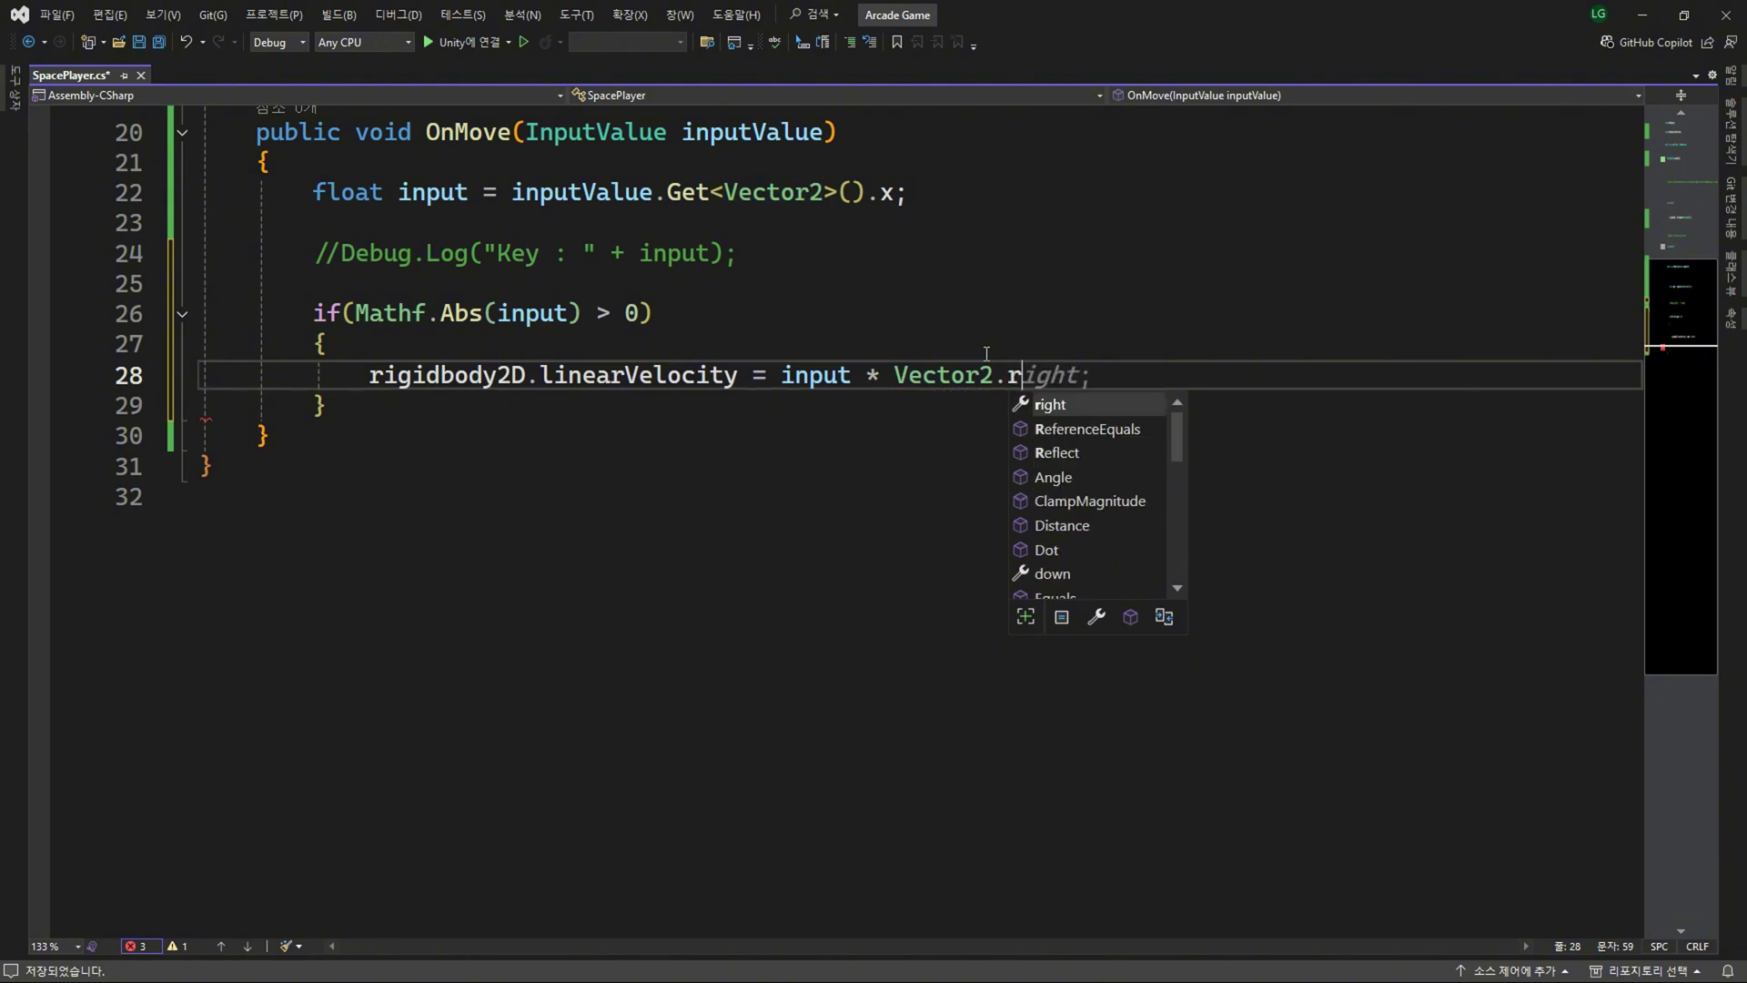
key("Escape")
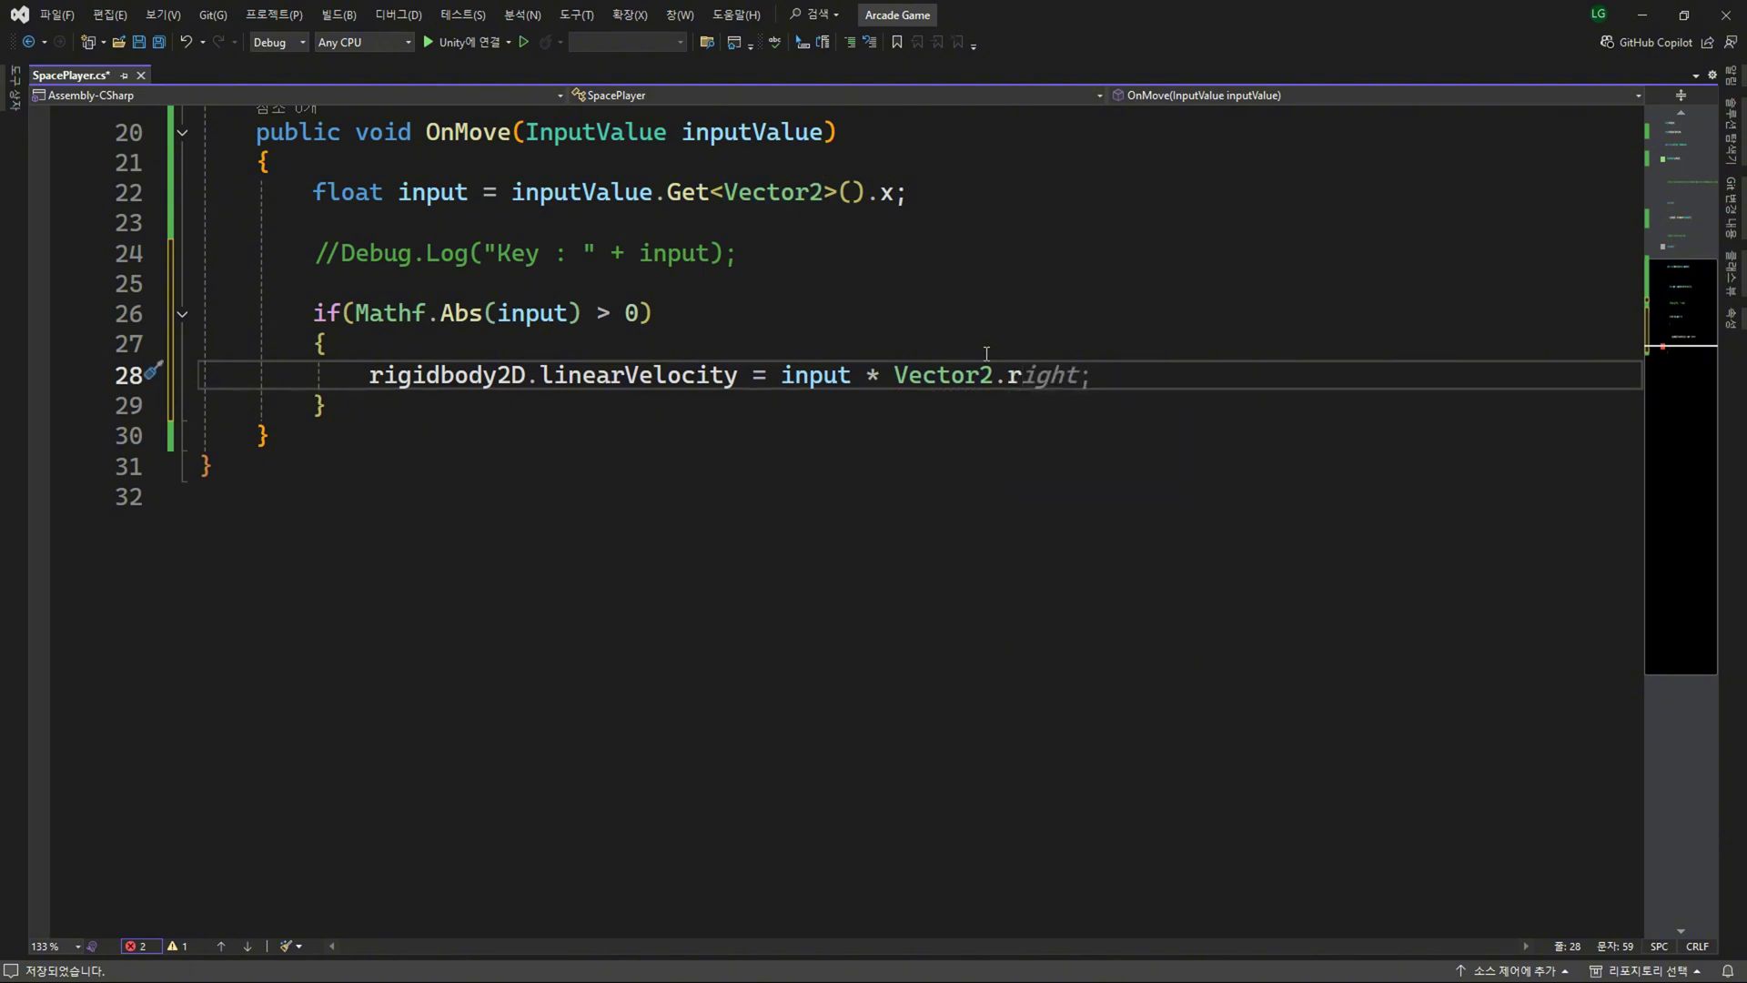
key("Tab")
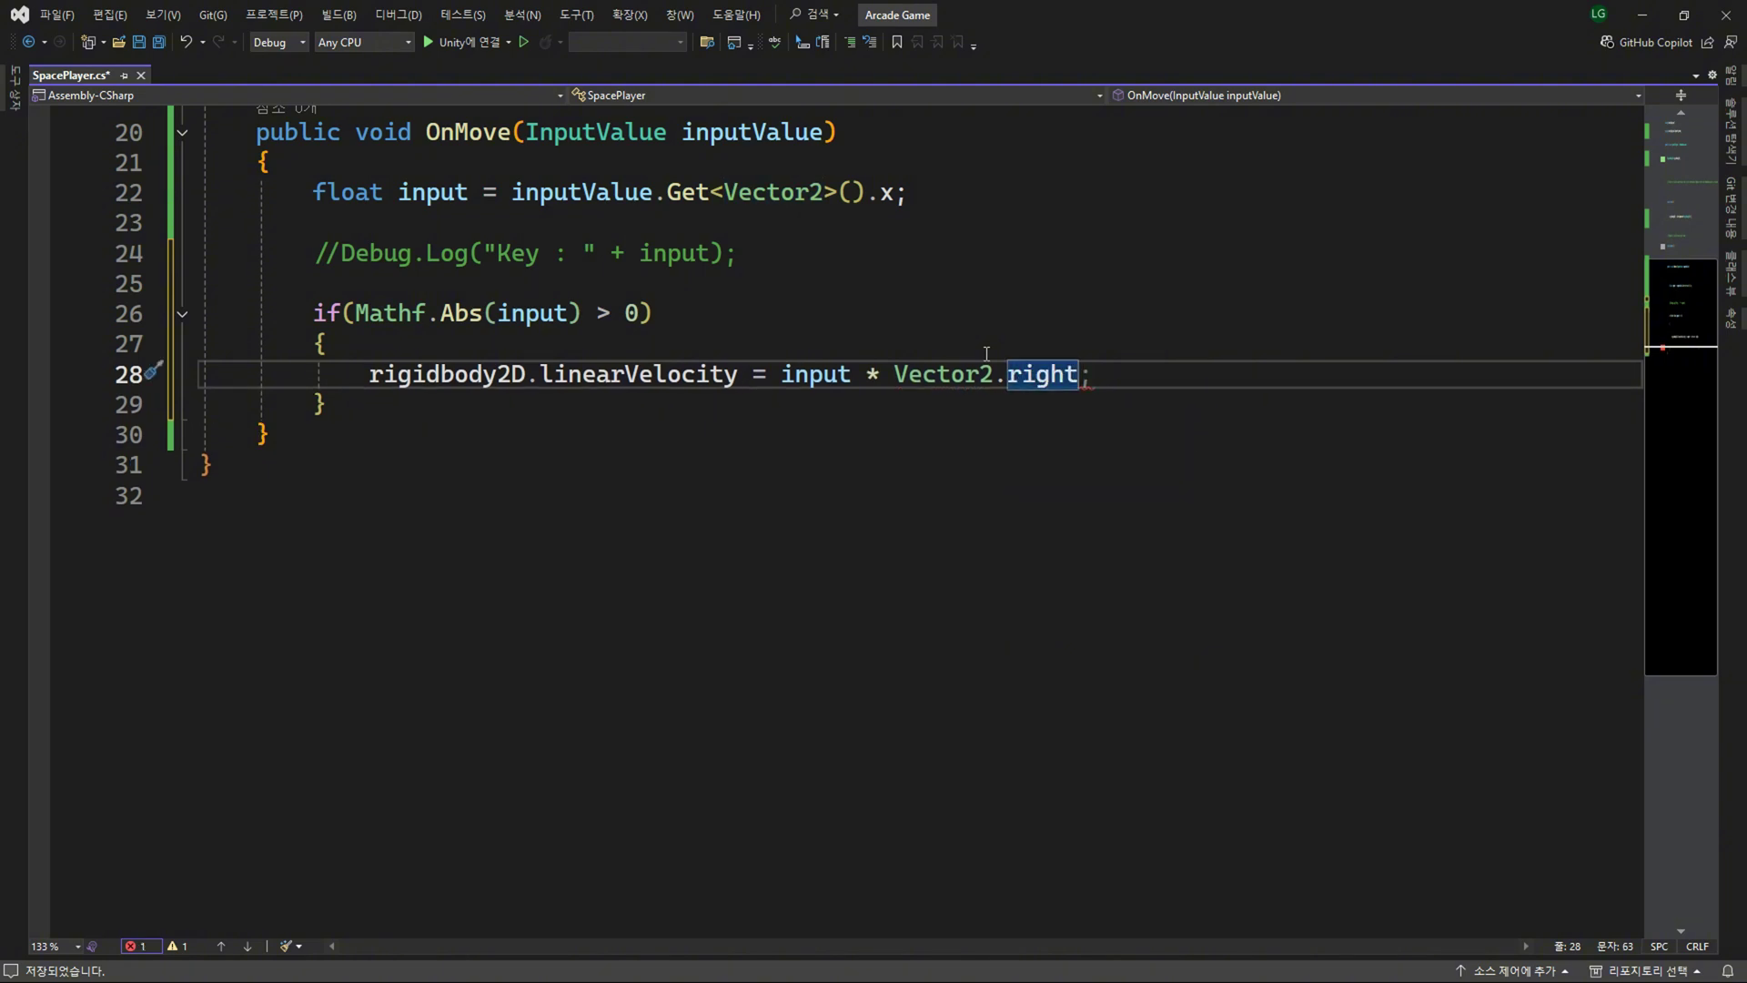
type(";")
key("Down")
key("Return")
Write else { rigidbody2D.linearVelocity = Vector2.zero; }, save SpacePlayer.cs, and return to Unity.
type("els")
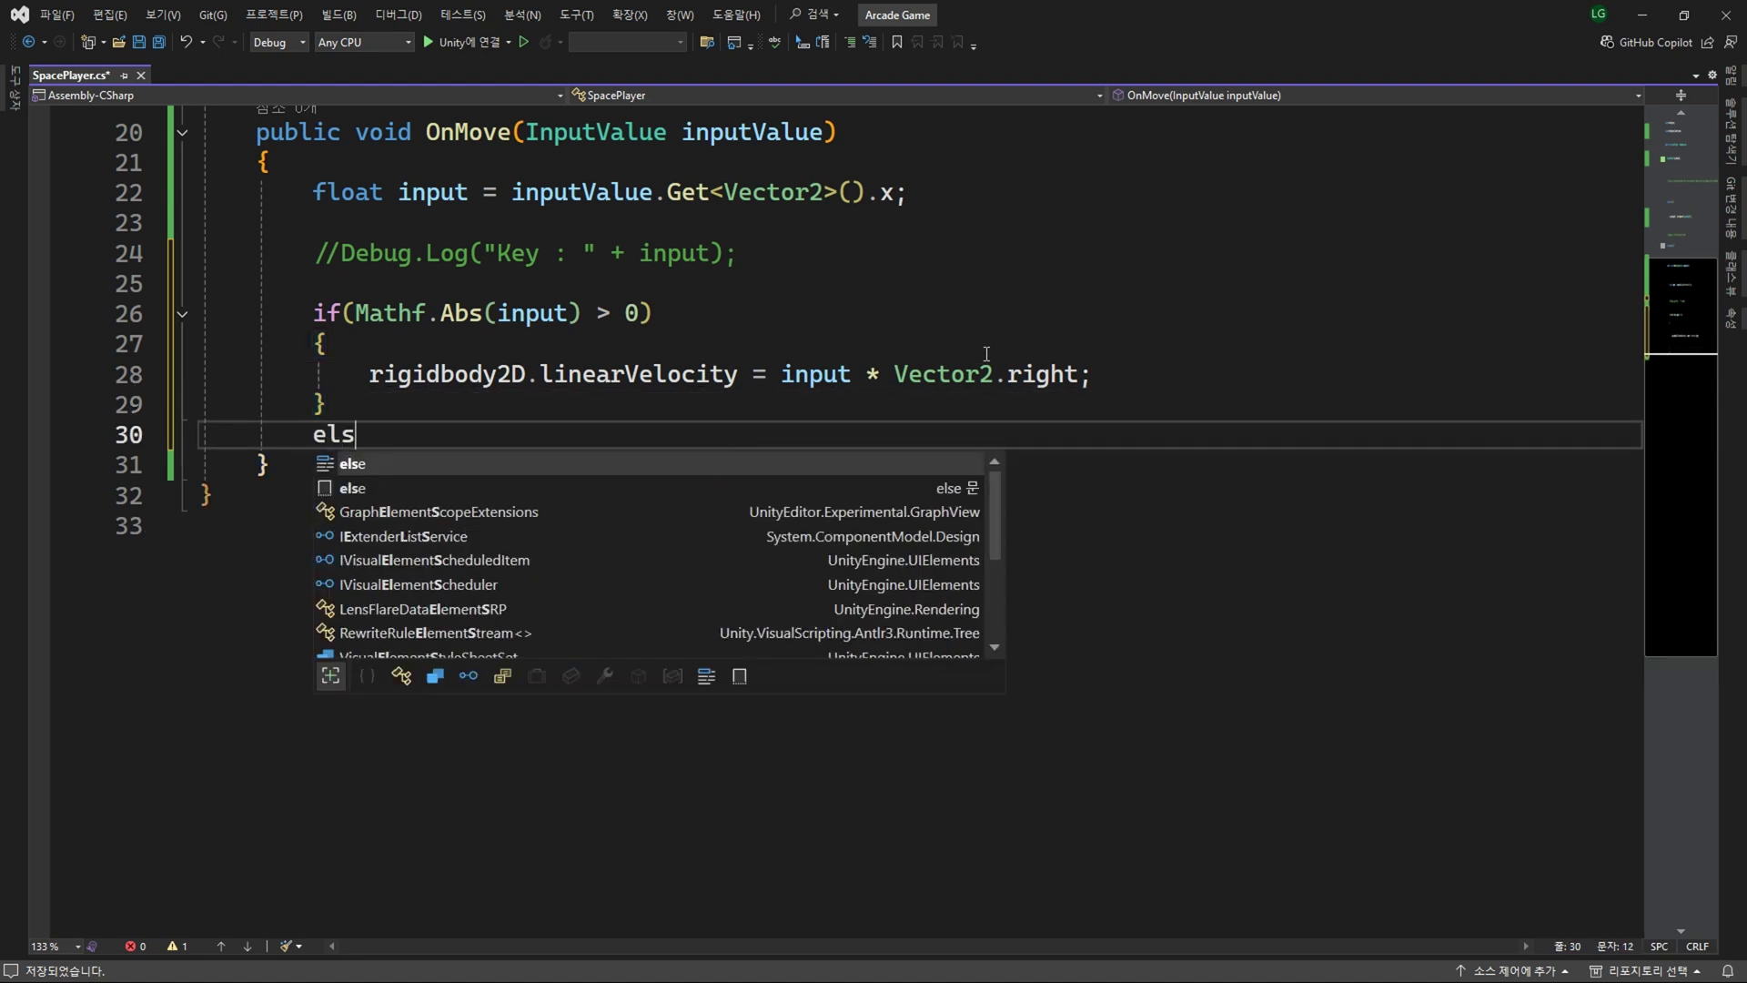
type("e {")
key("Return")
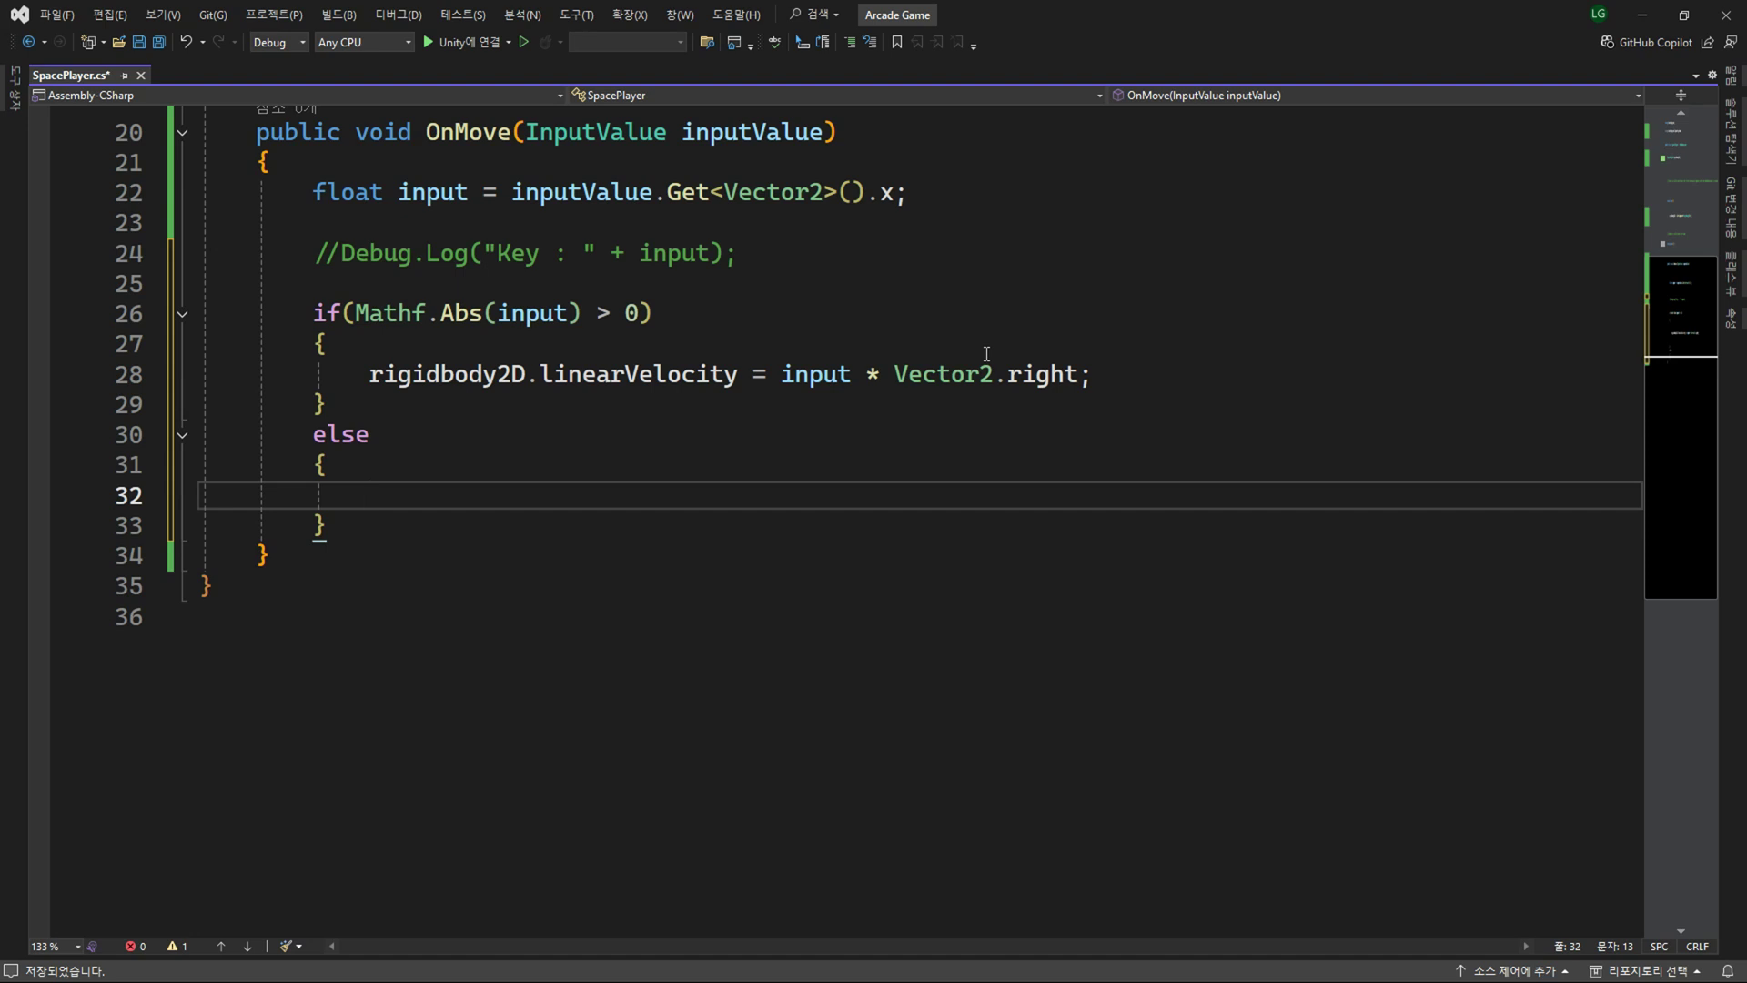
type("ri")
key("Tab")
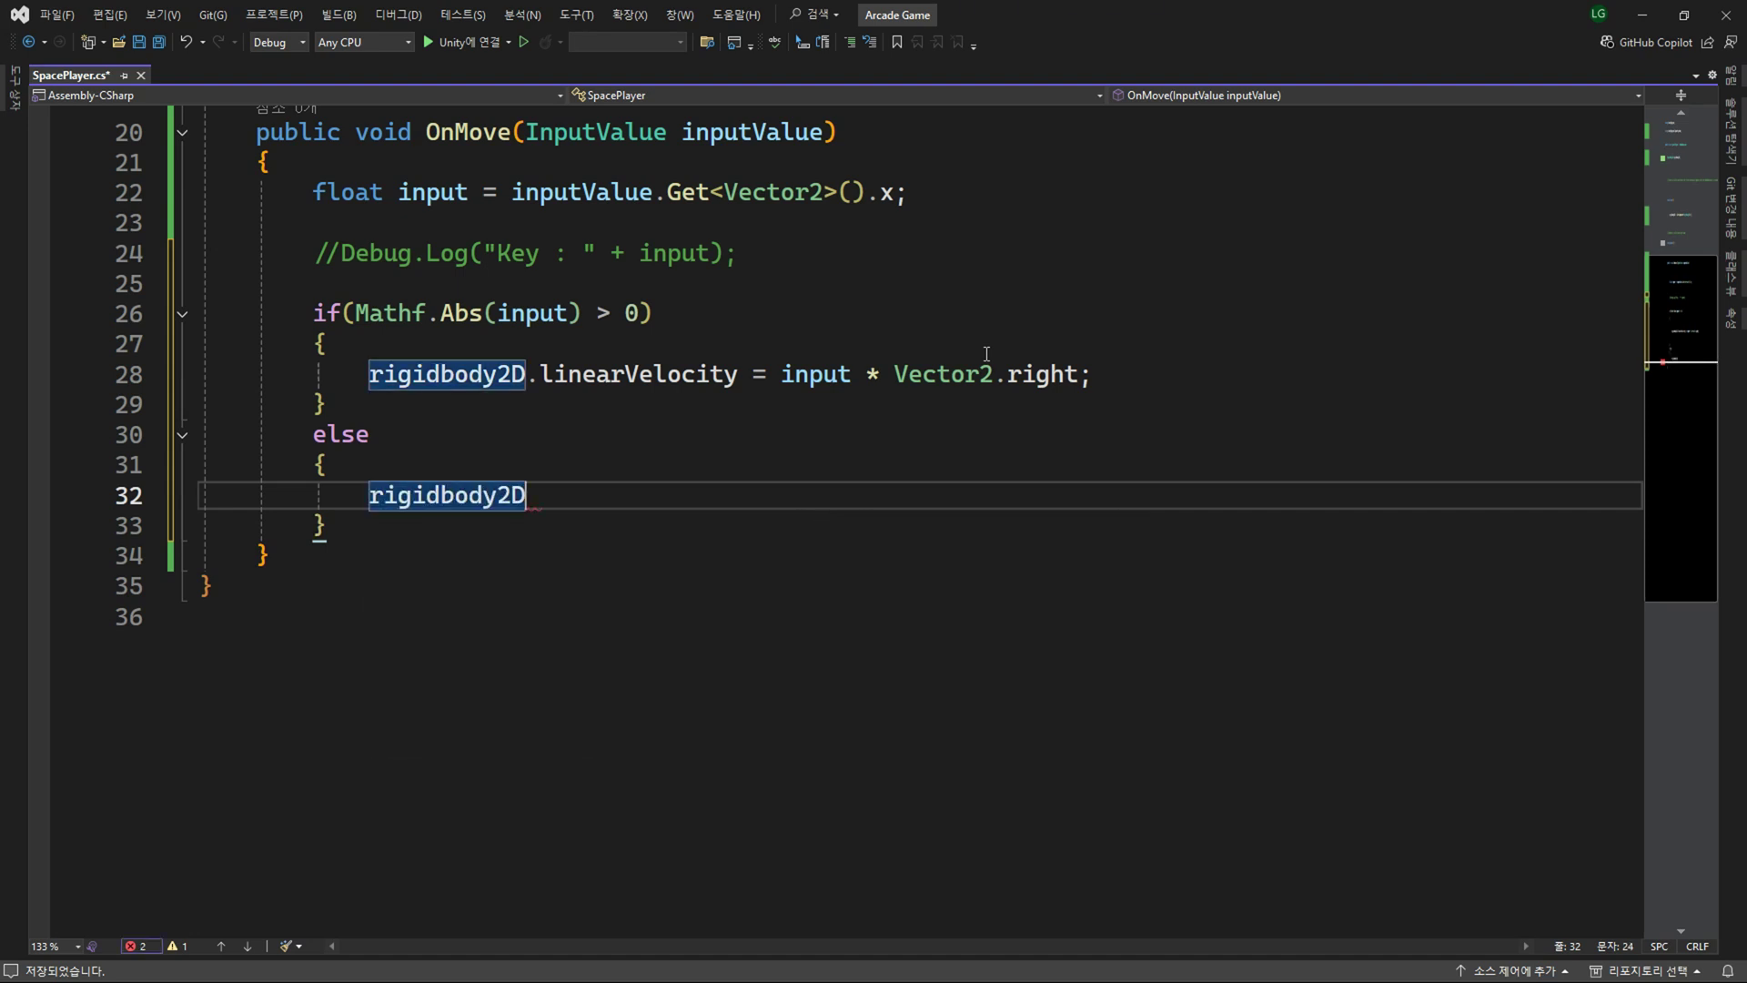
type(".")
key("Tab")
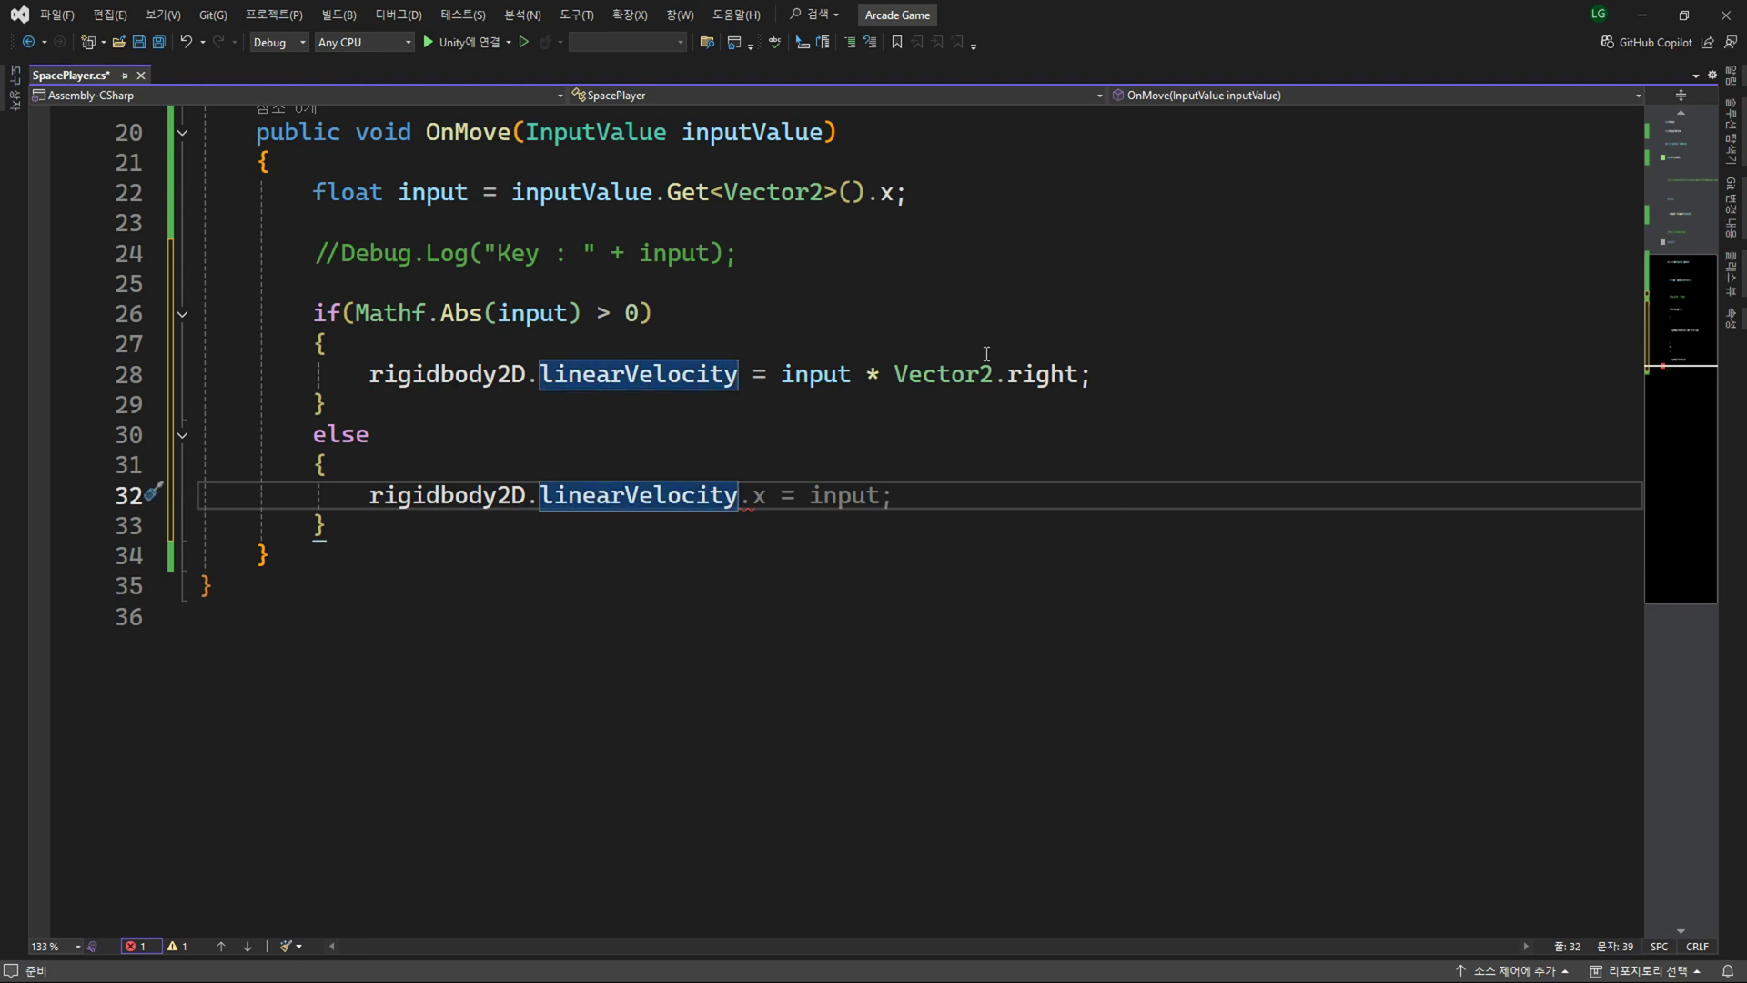
type(" =")
key("Tab")
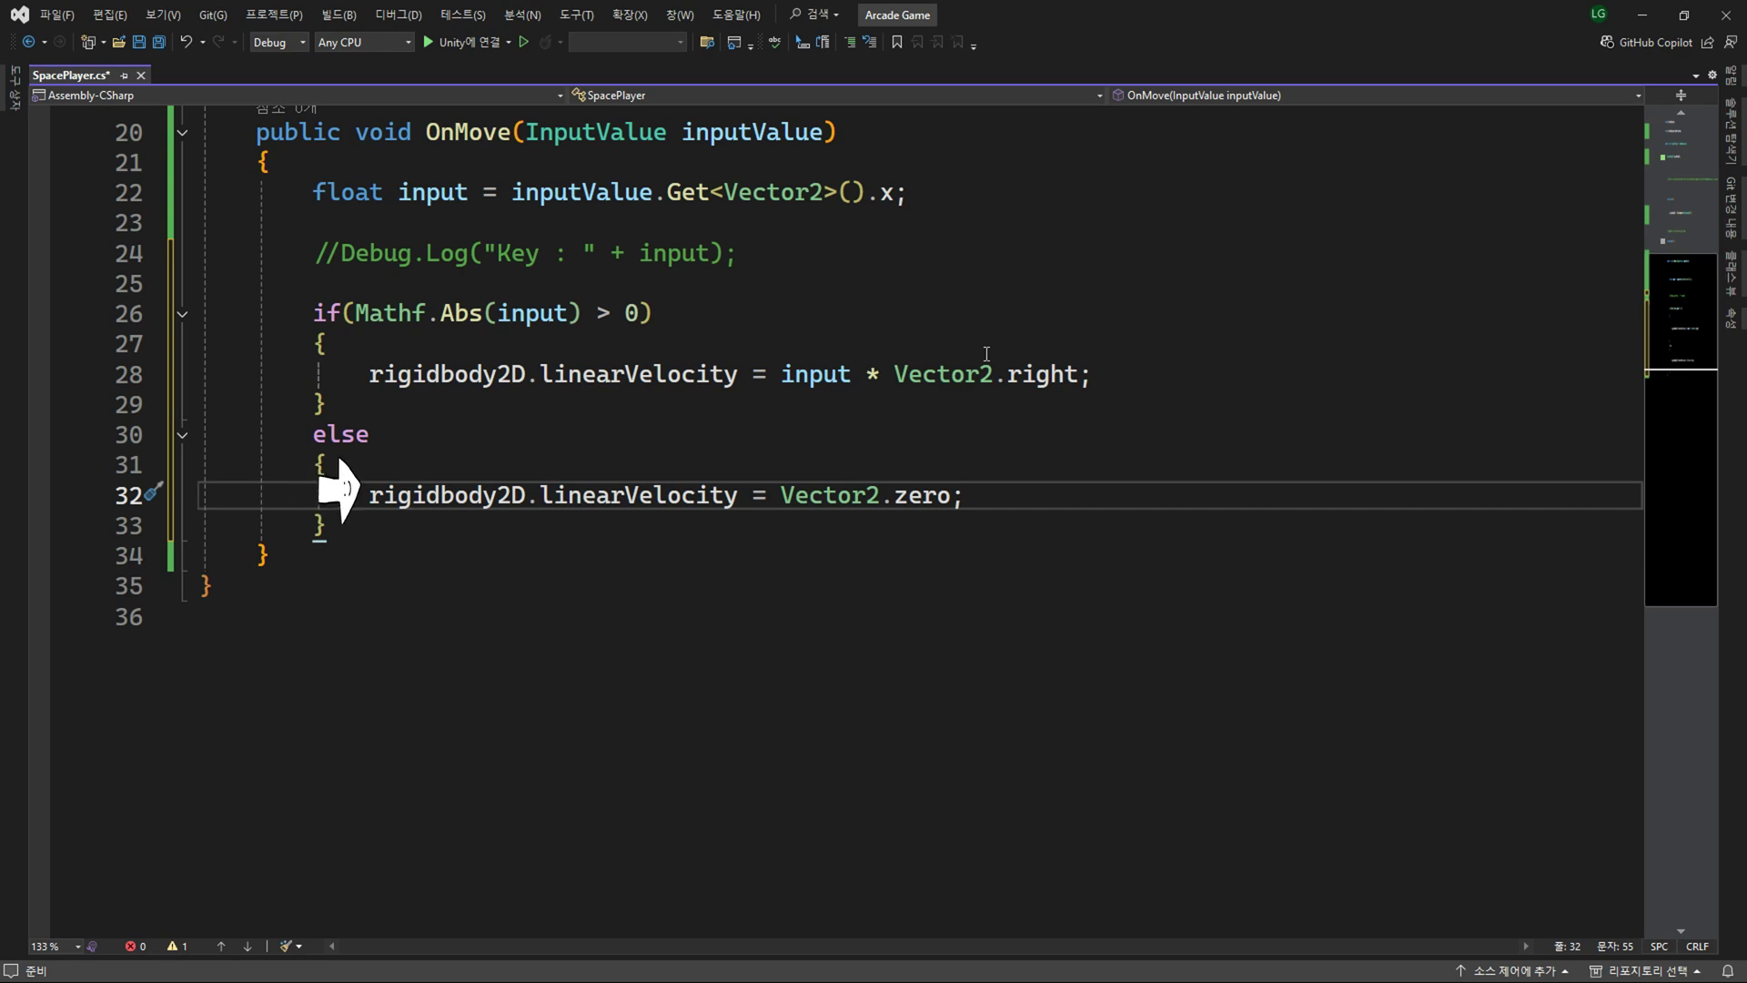
key("ctrl+s")
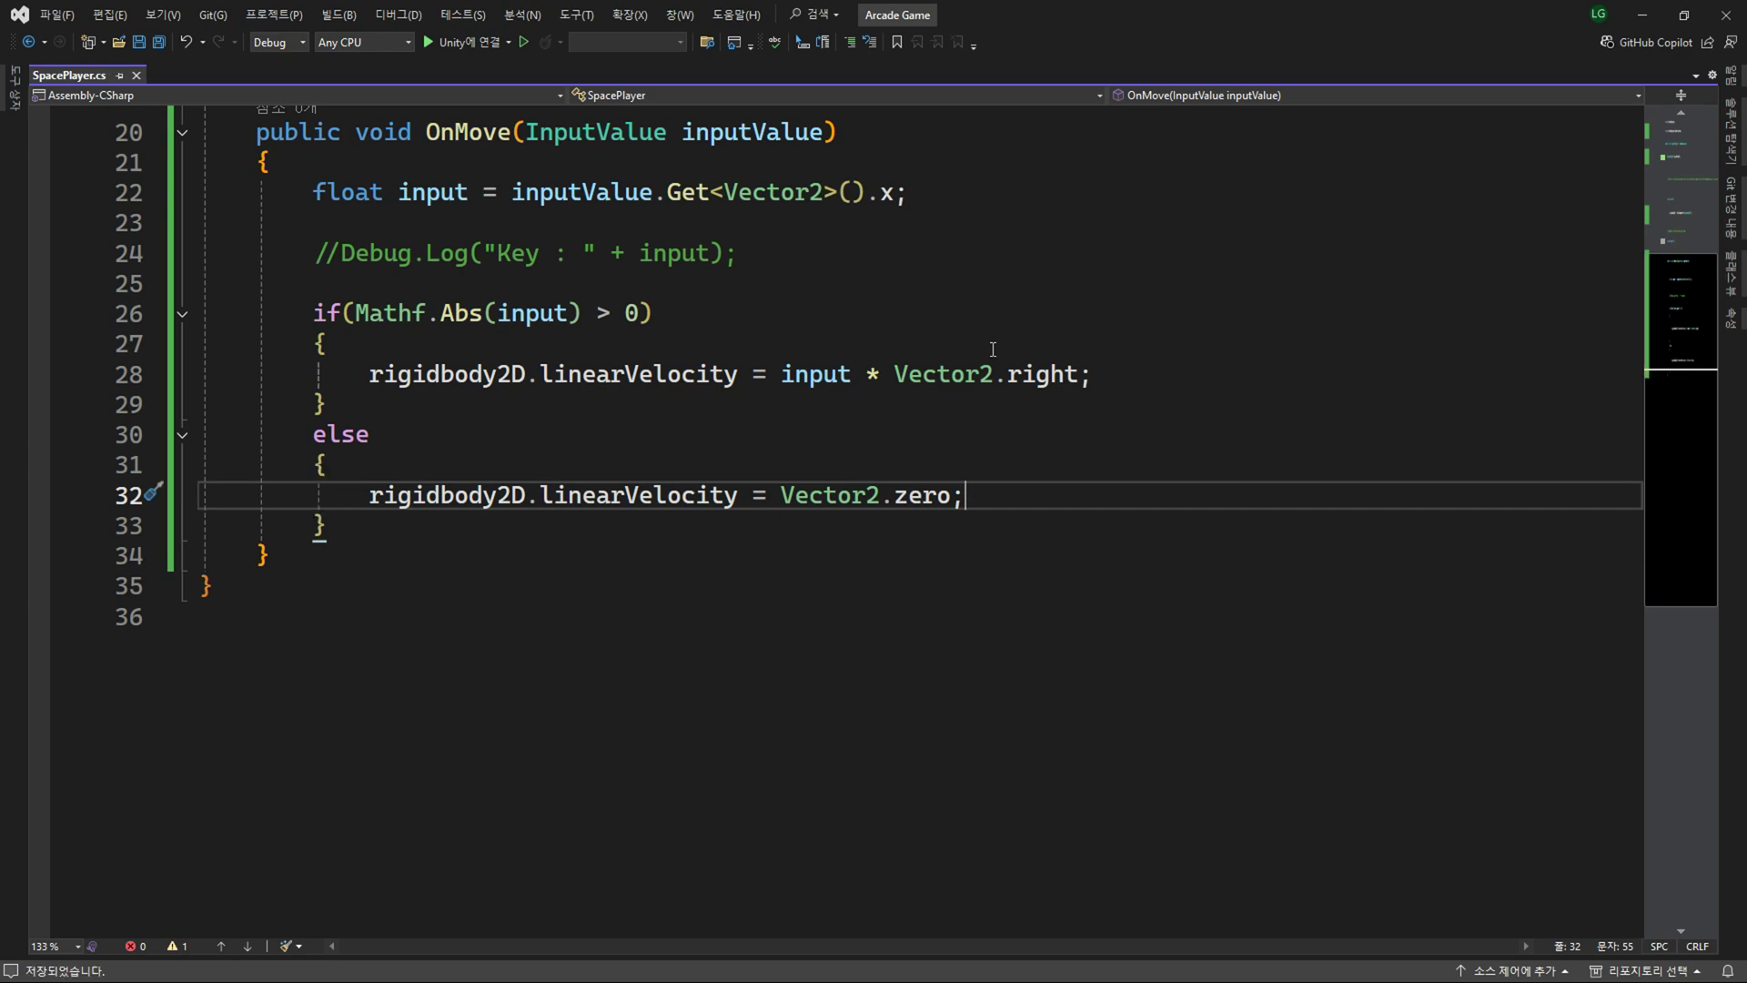
key("alt+Tab")
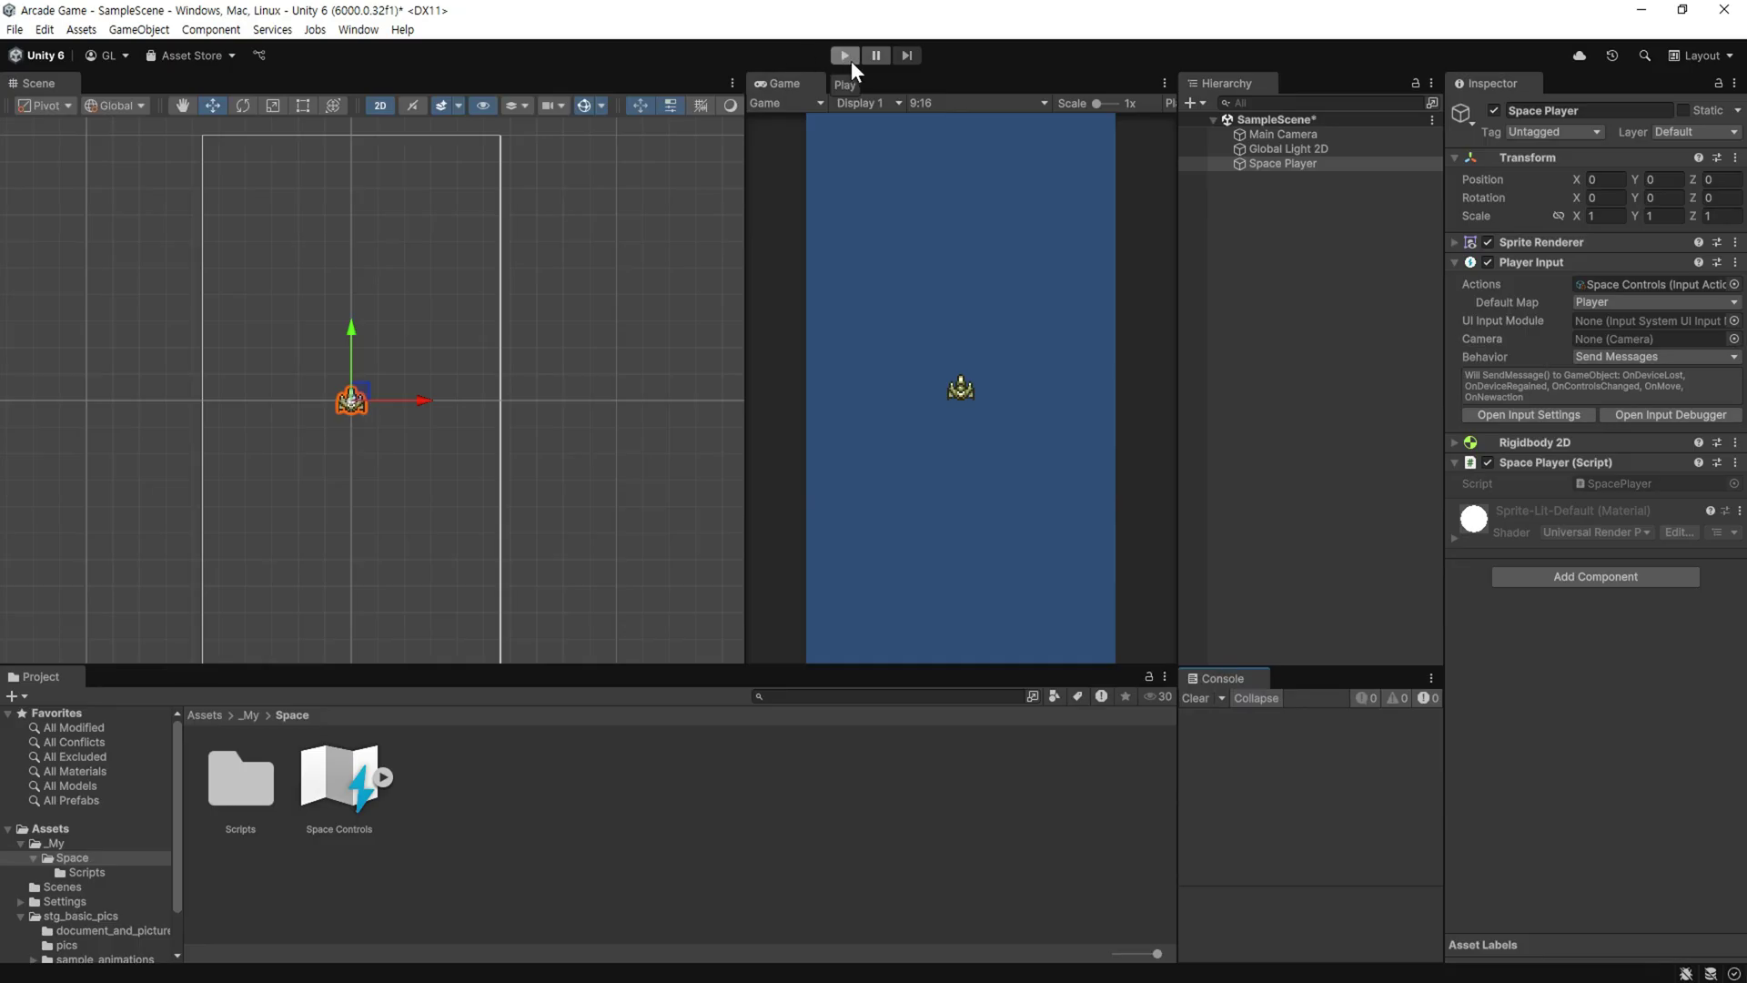
Enter Play mode and press A then D to slide the ship left and right.
left_click(850, 60)
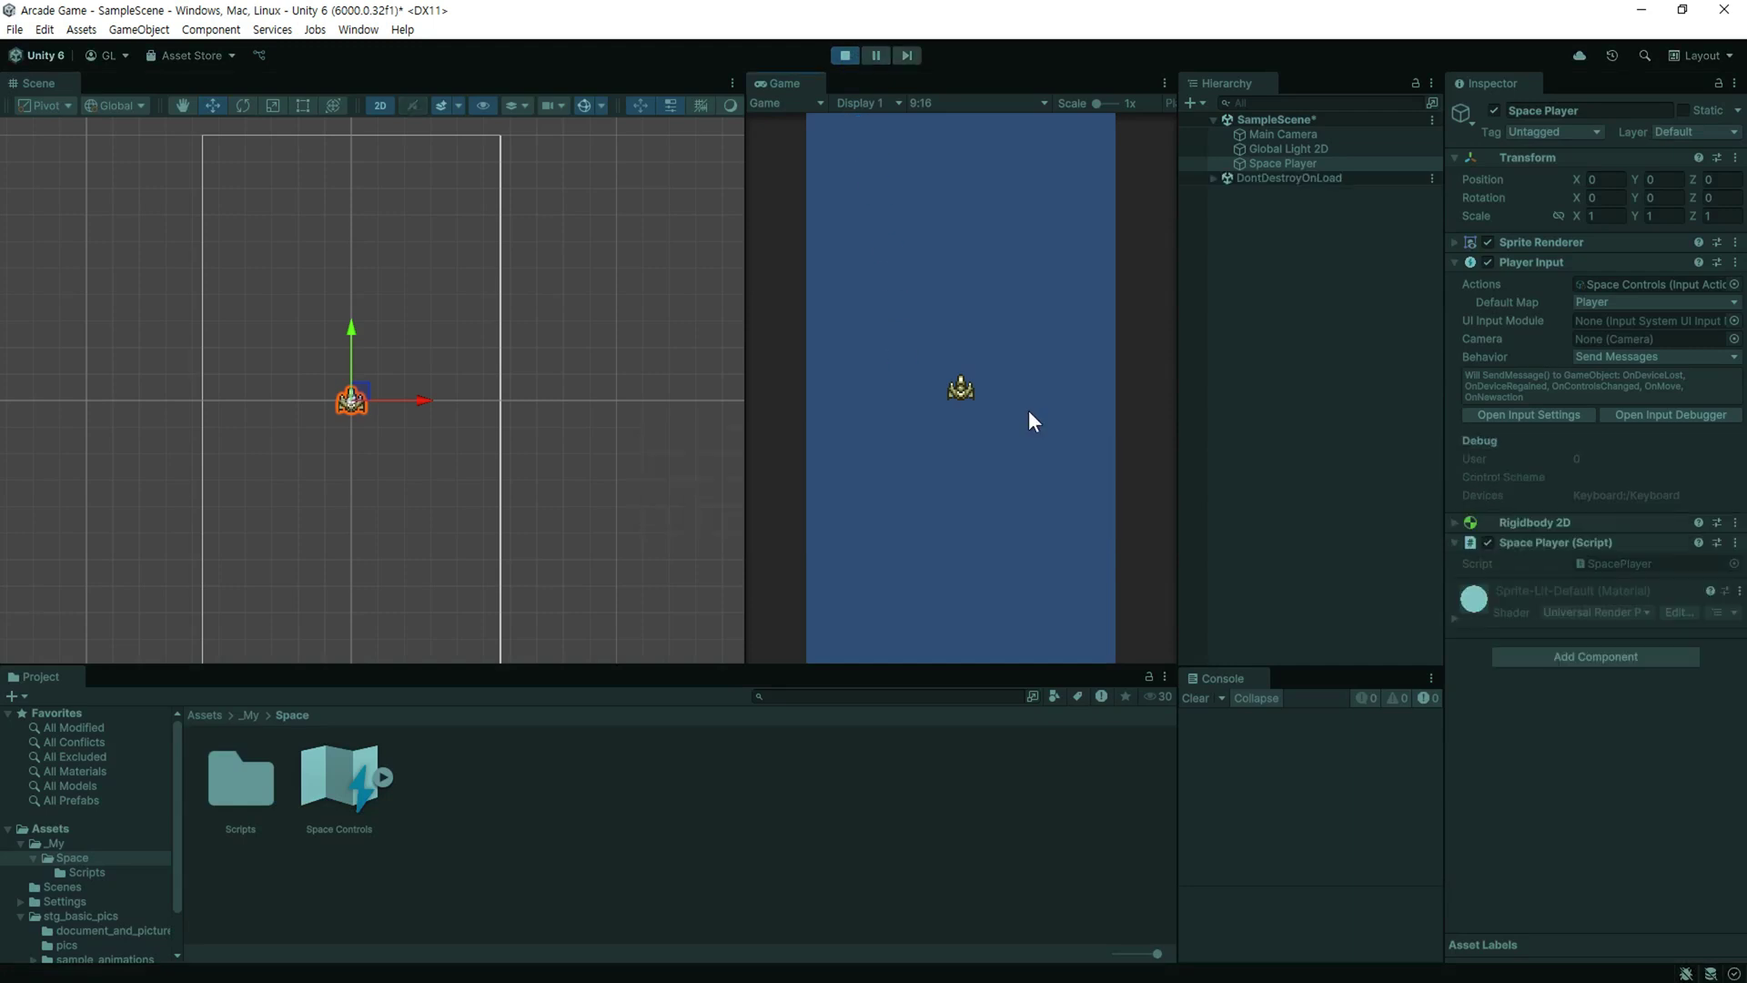
key("a")
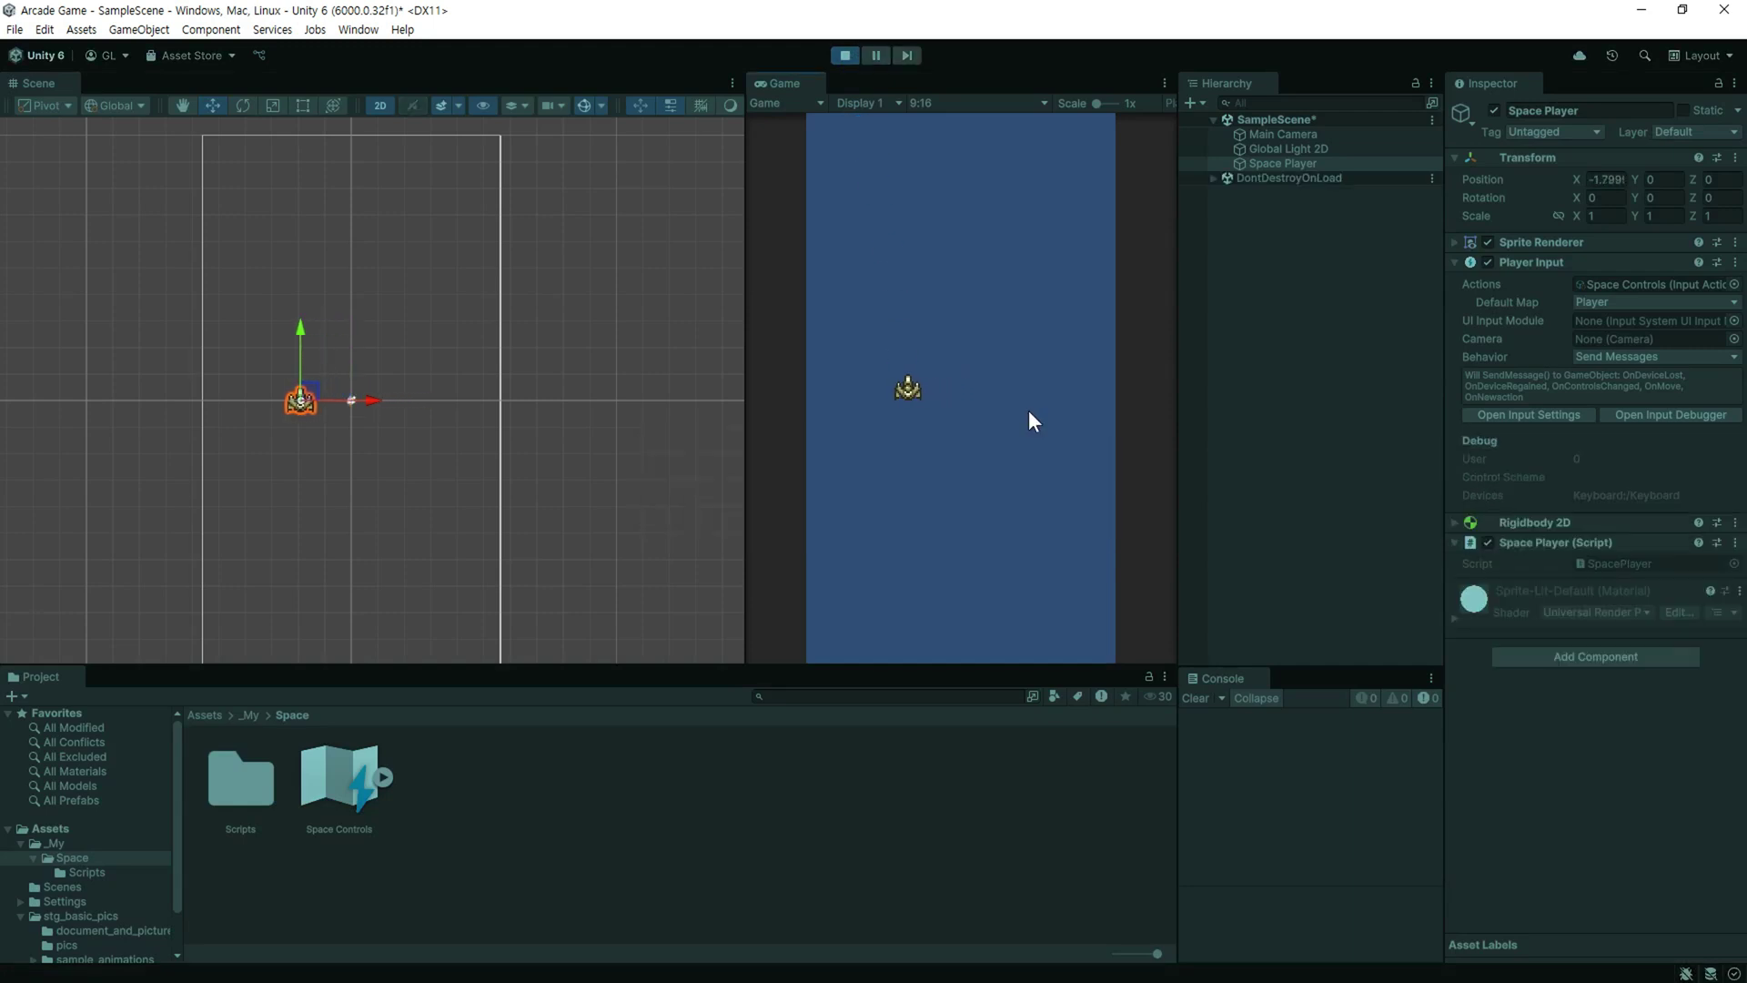
key("d")
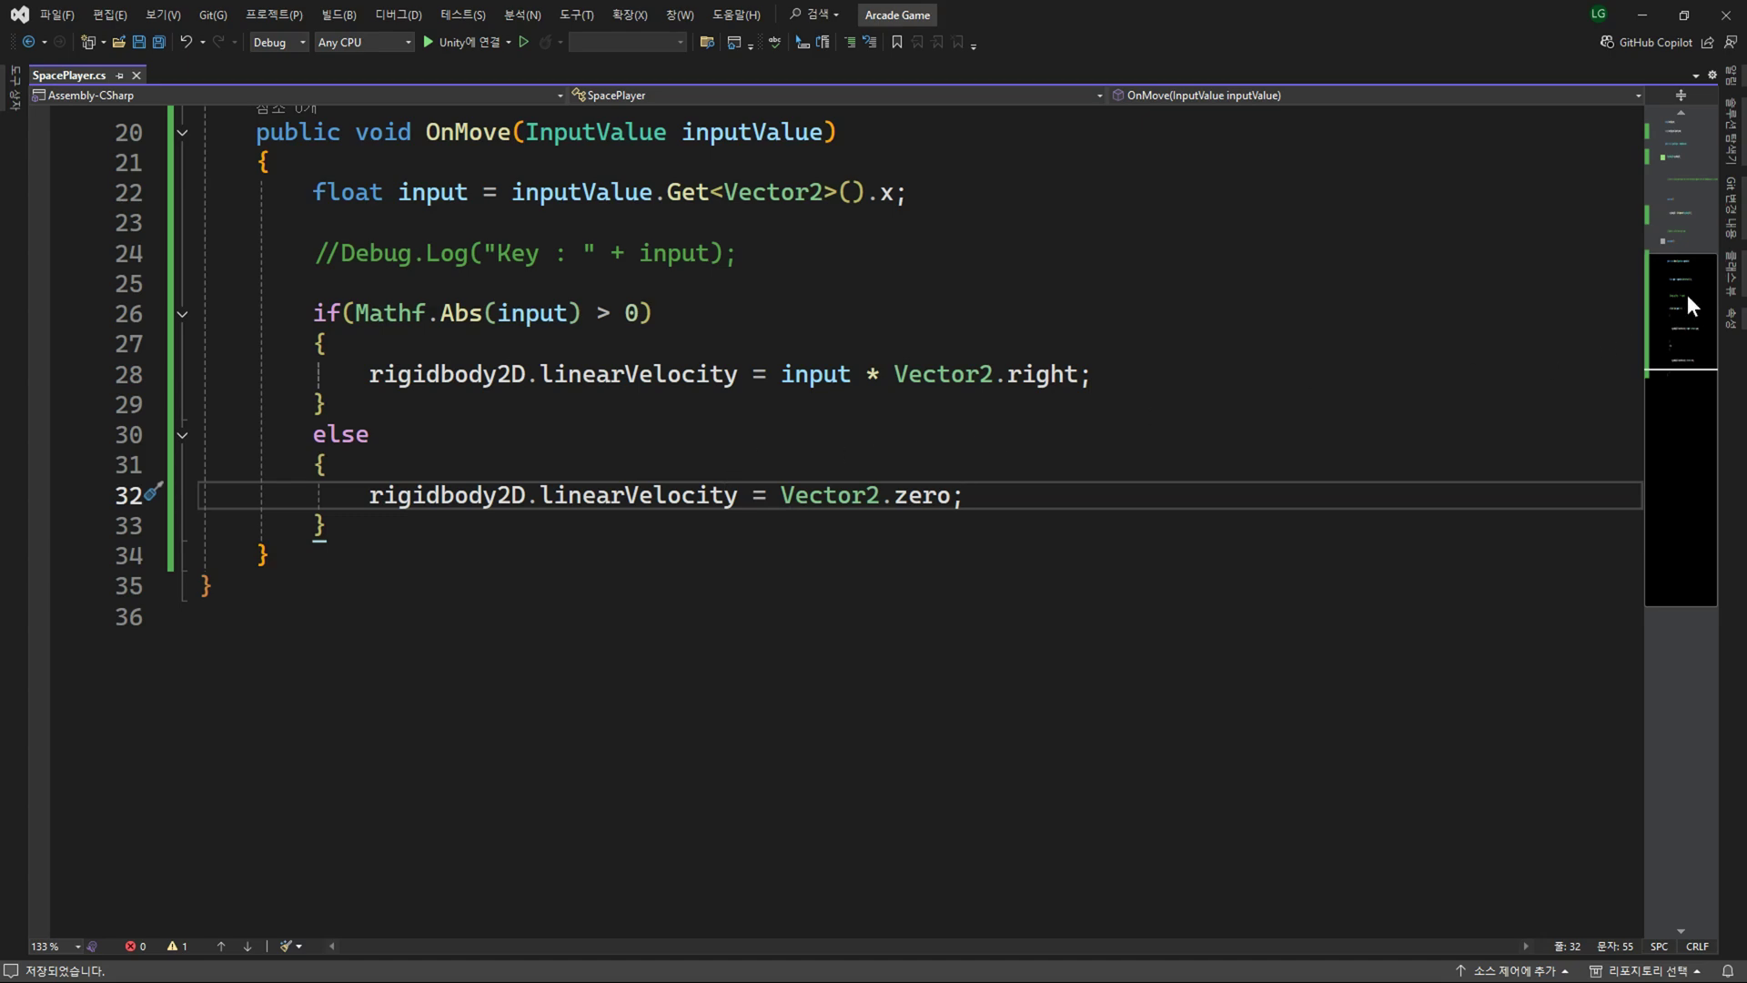
Add a moveSpeed float field with default value 4 below the rigidbody2D field.
left_click_drag(1687, 293, 1681, 109)
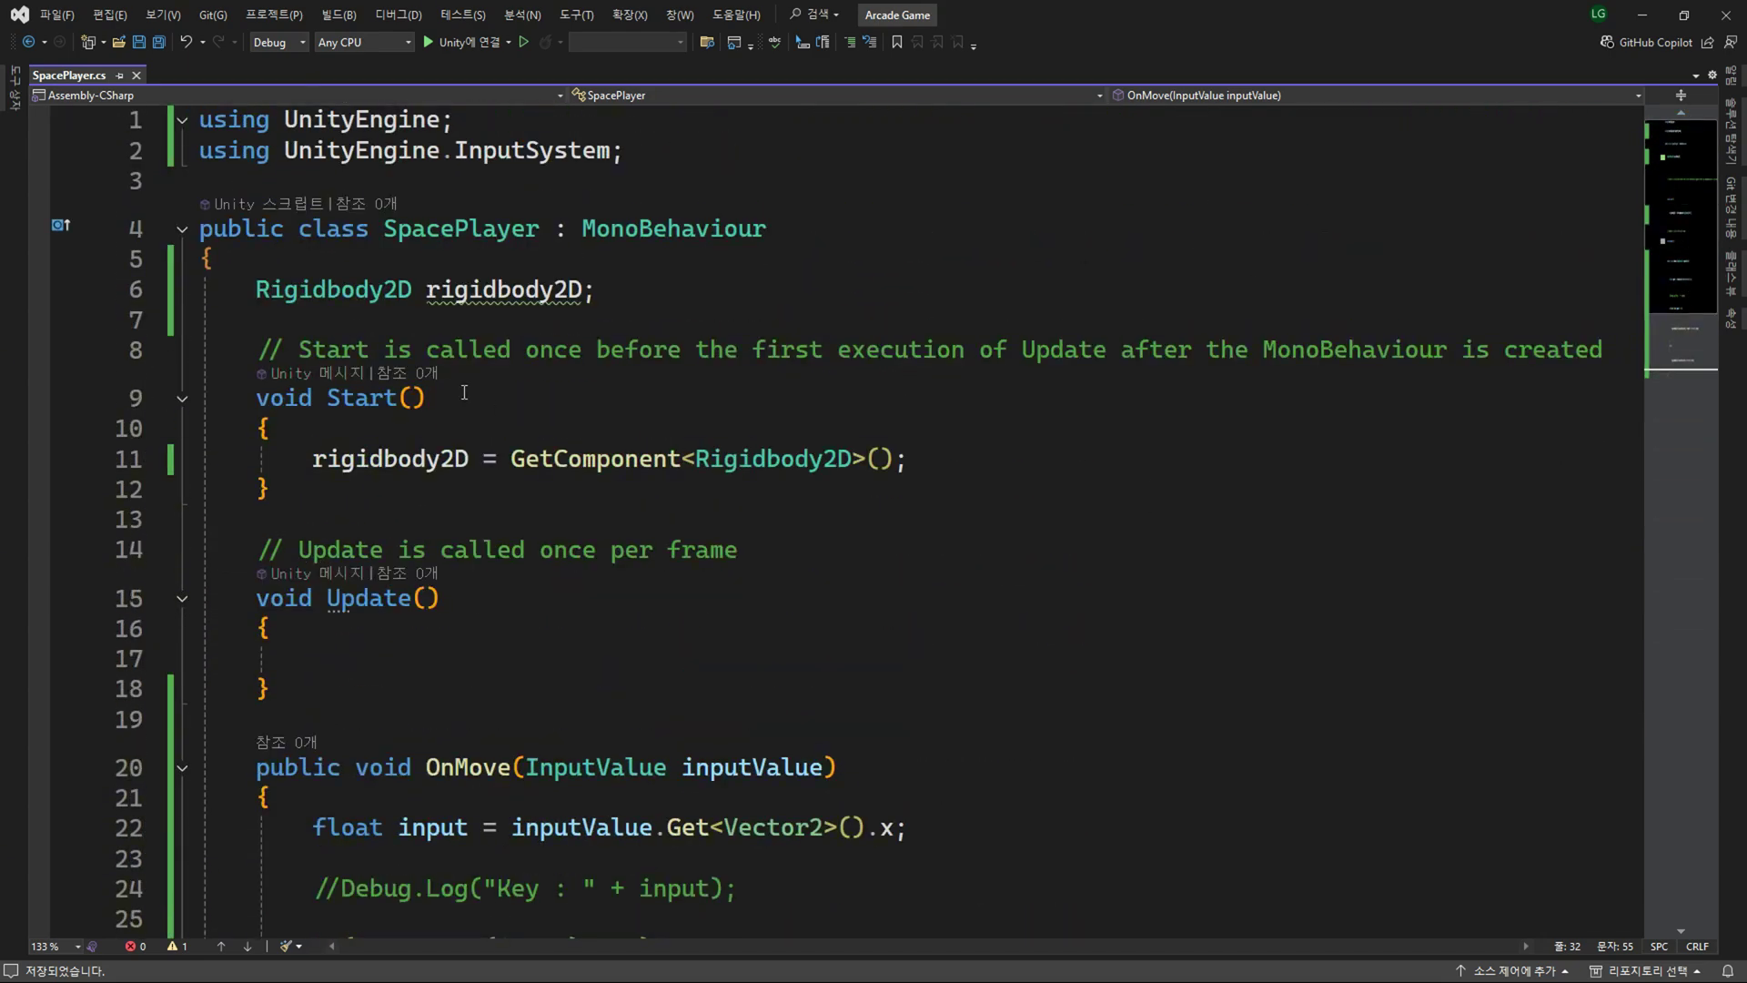
left_click(675, 290)
key("Return")
type("flo")
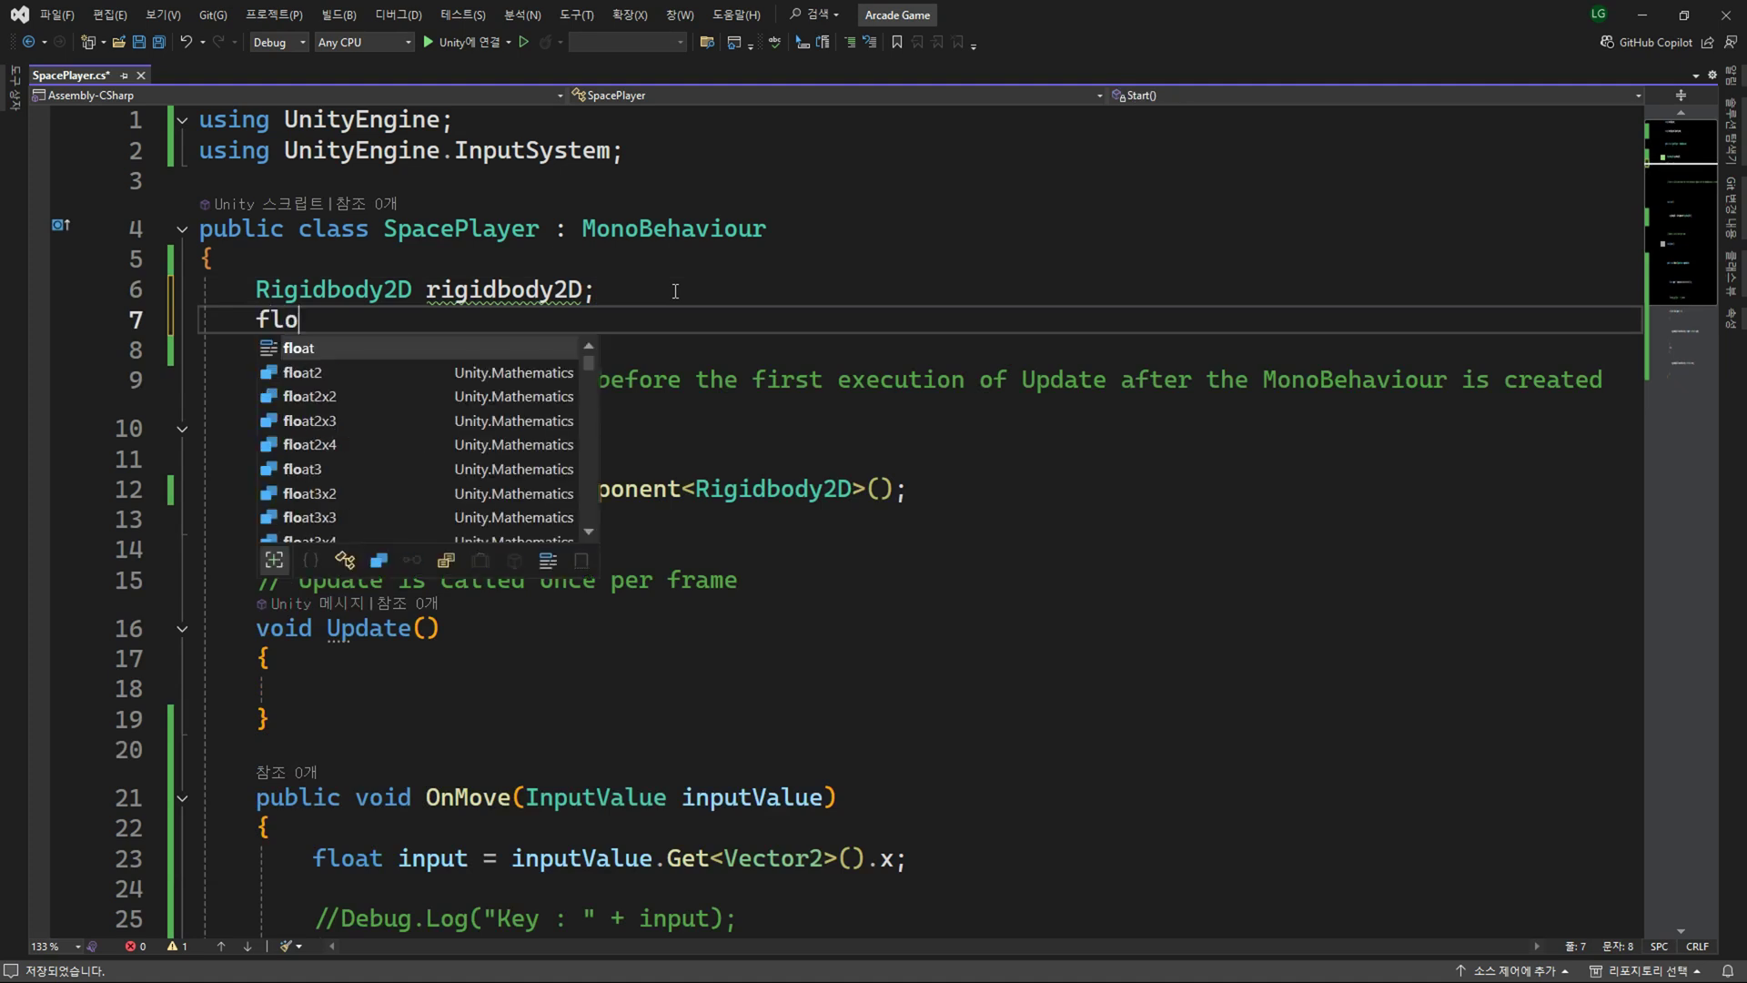
type("at moveSpeed;")
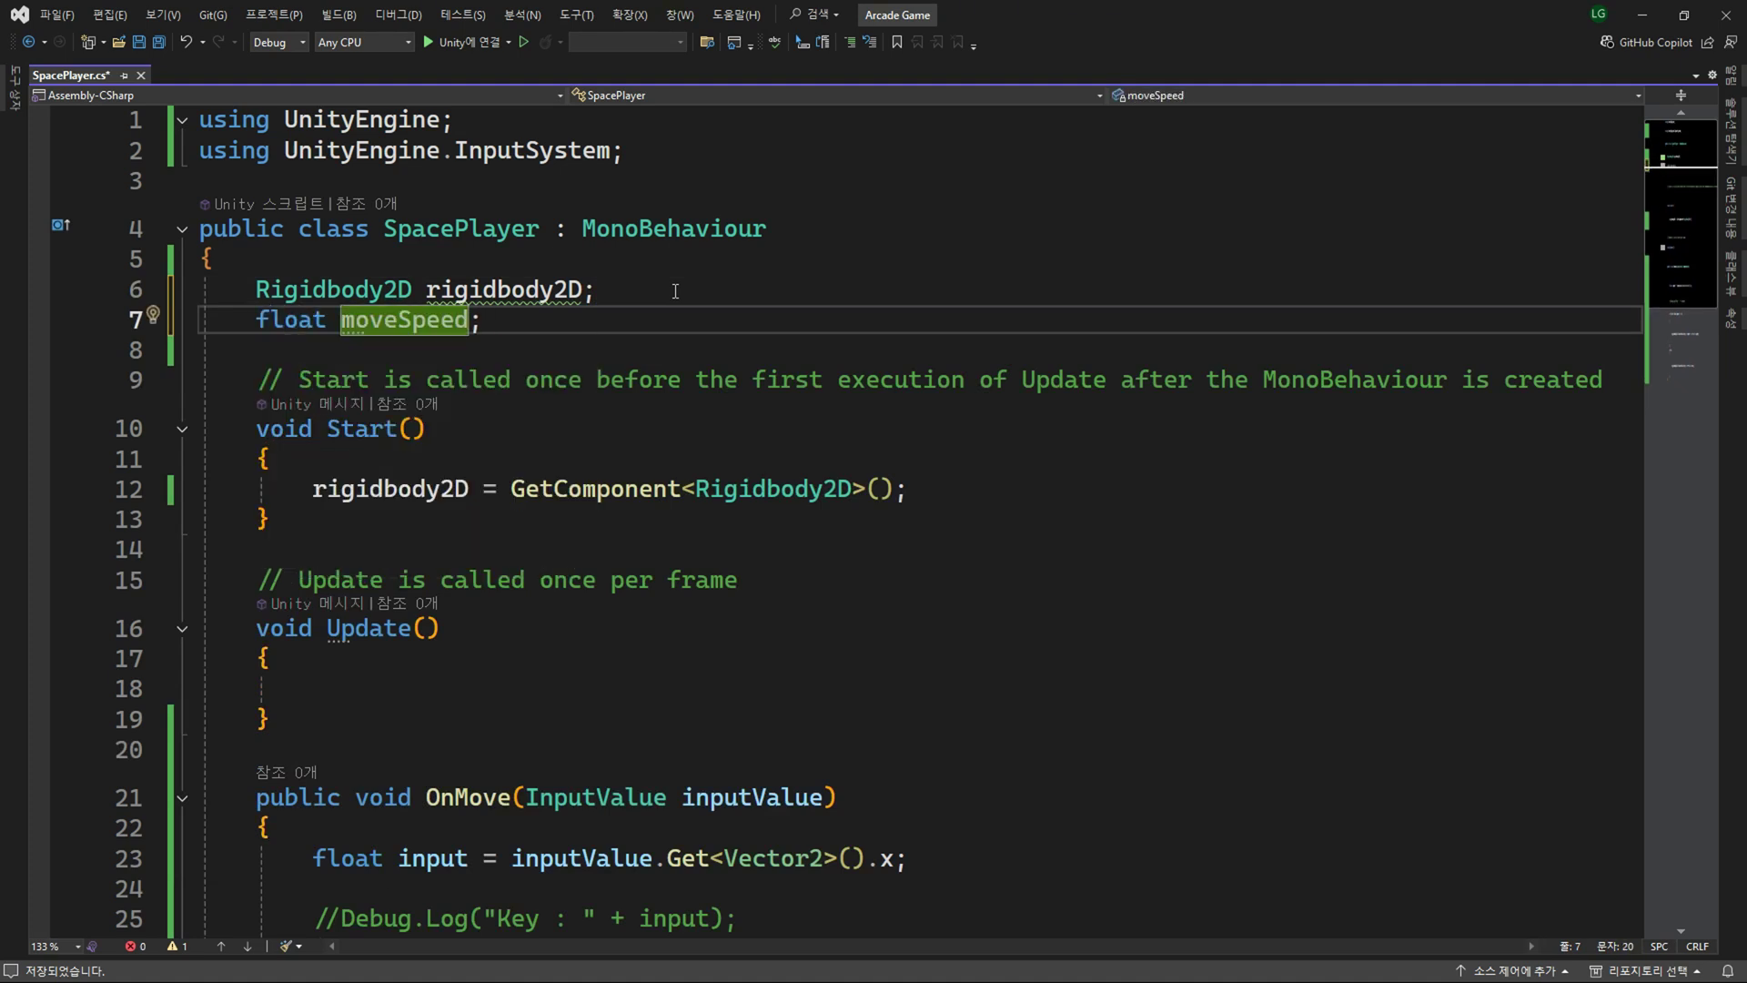
type(" = 4")
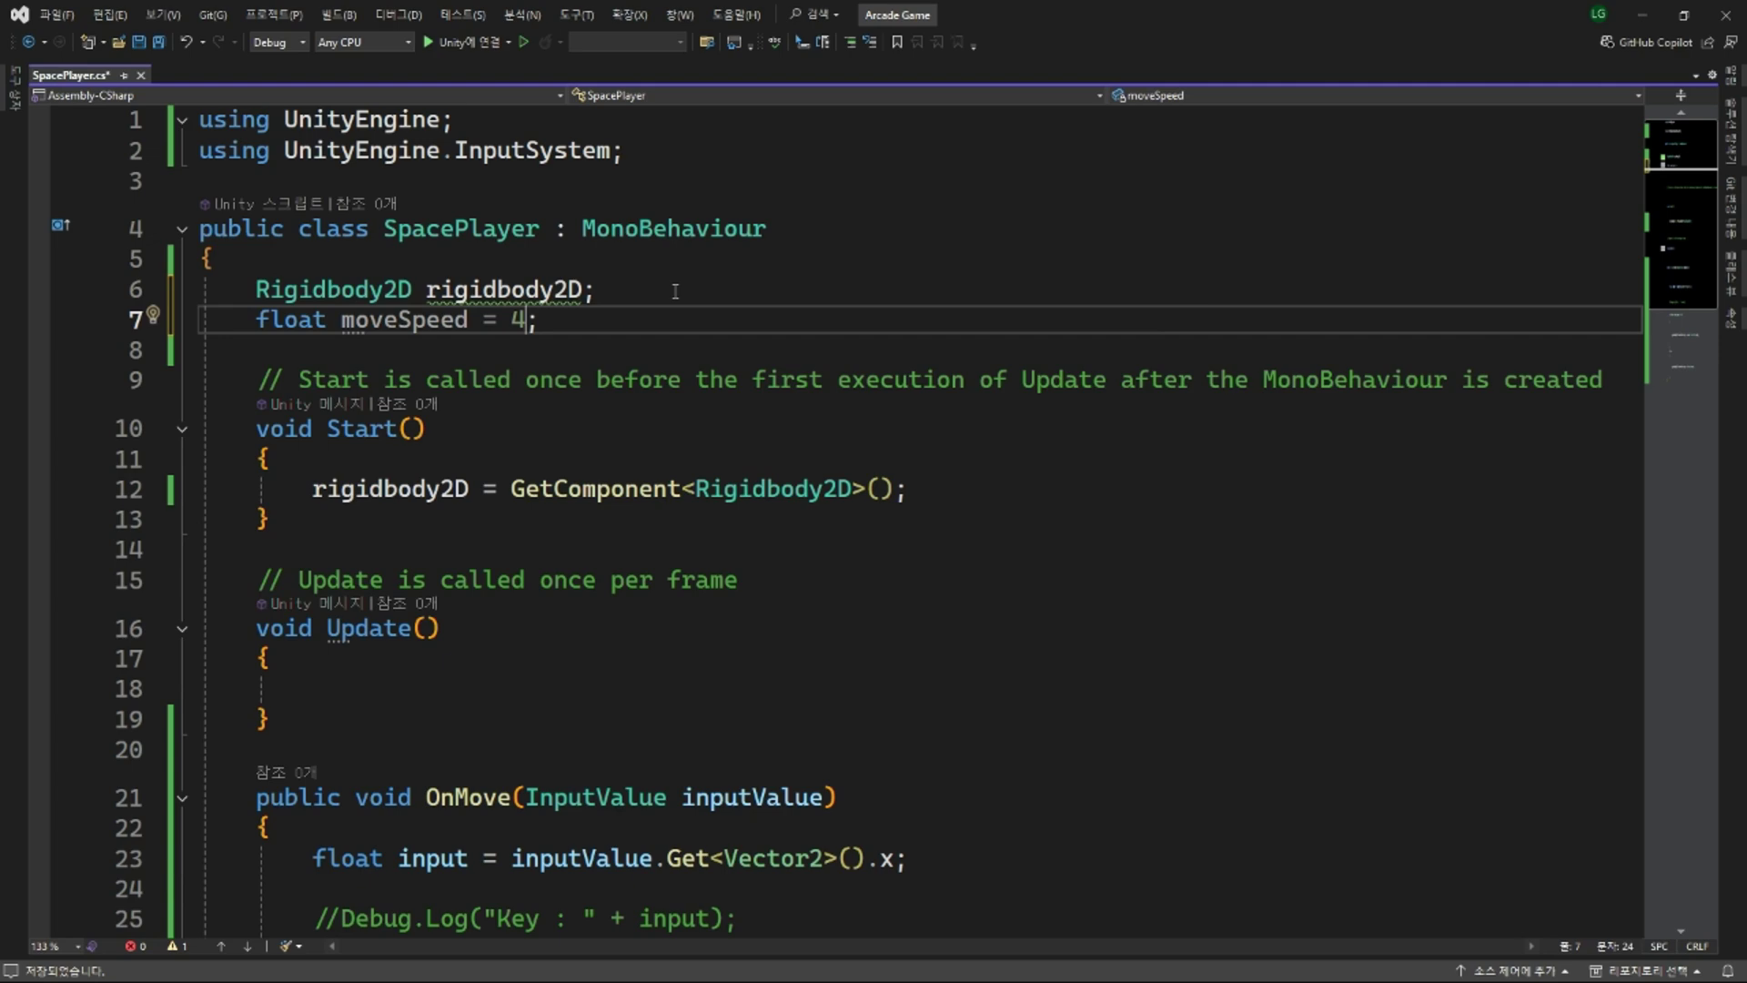
left_click(675, 291)
Multiply OnMove's velocity by moveSpeed after Vector2.right, then save SpacePlayer.cs.
scroll(782, 505, "down", 7)
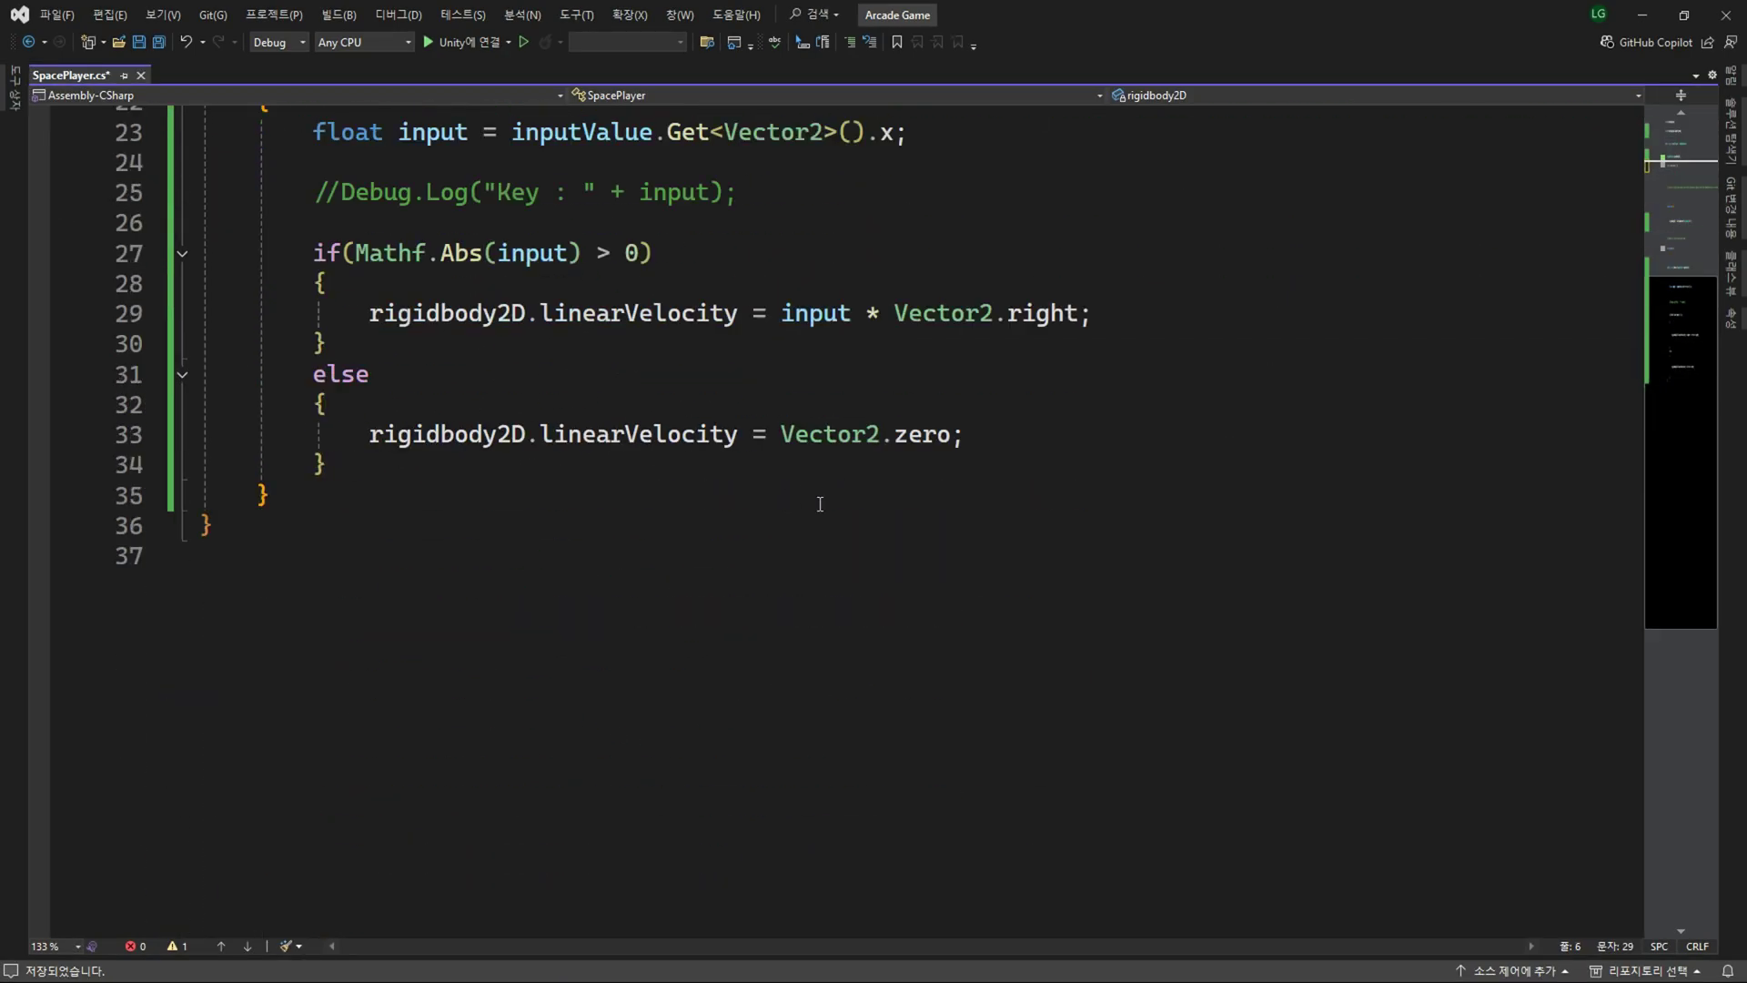
left_click(1079, 313)
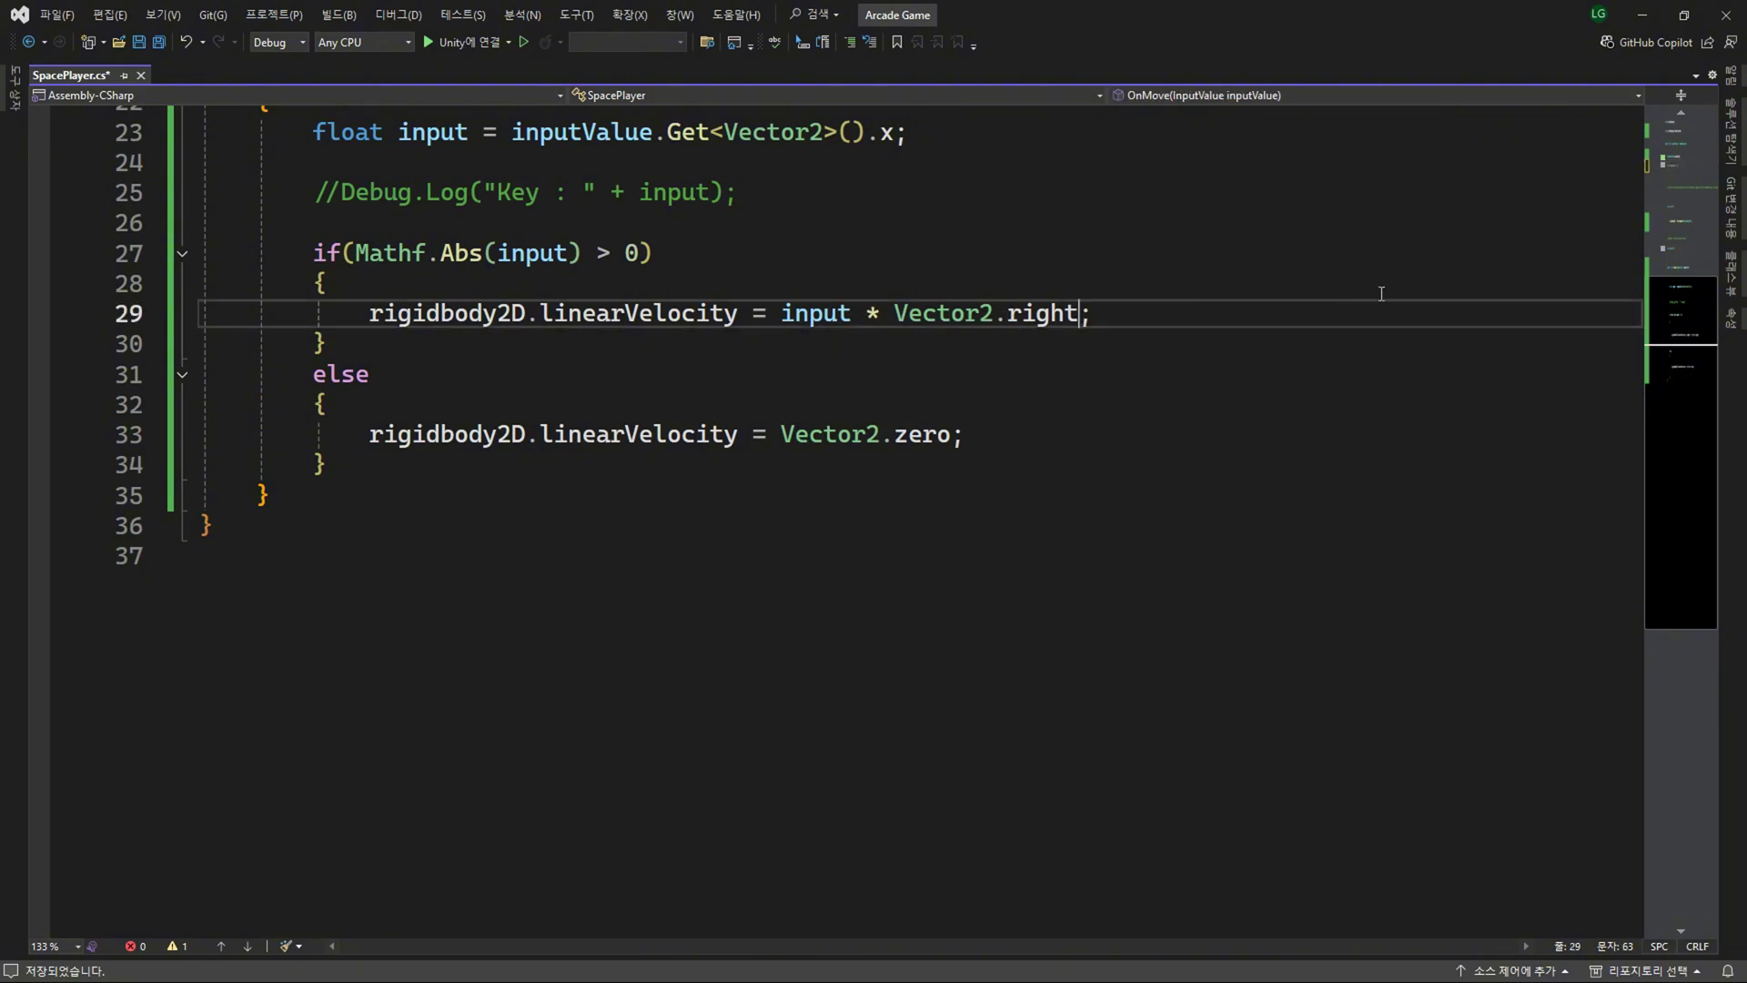
type("* move")
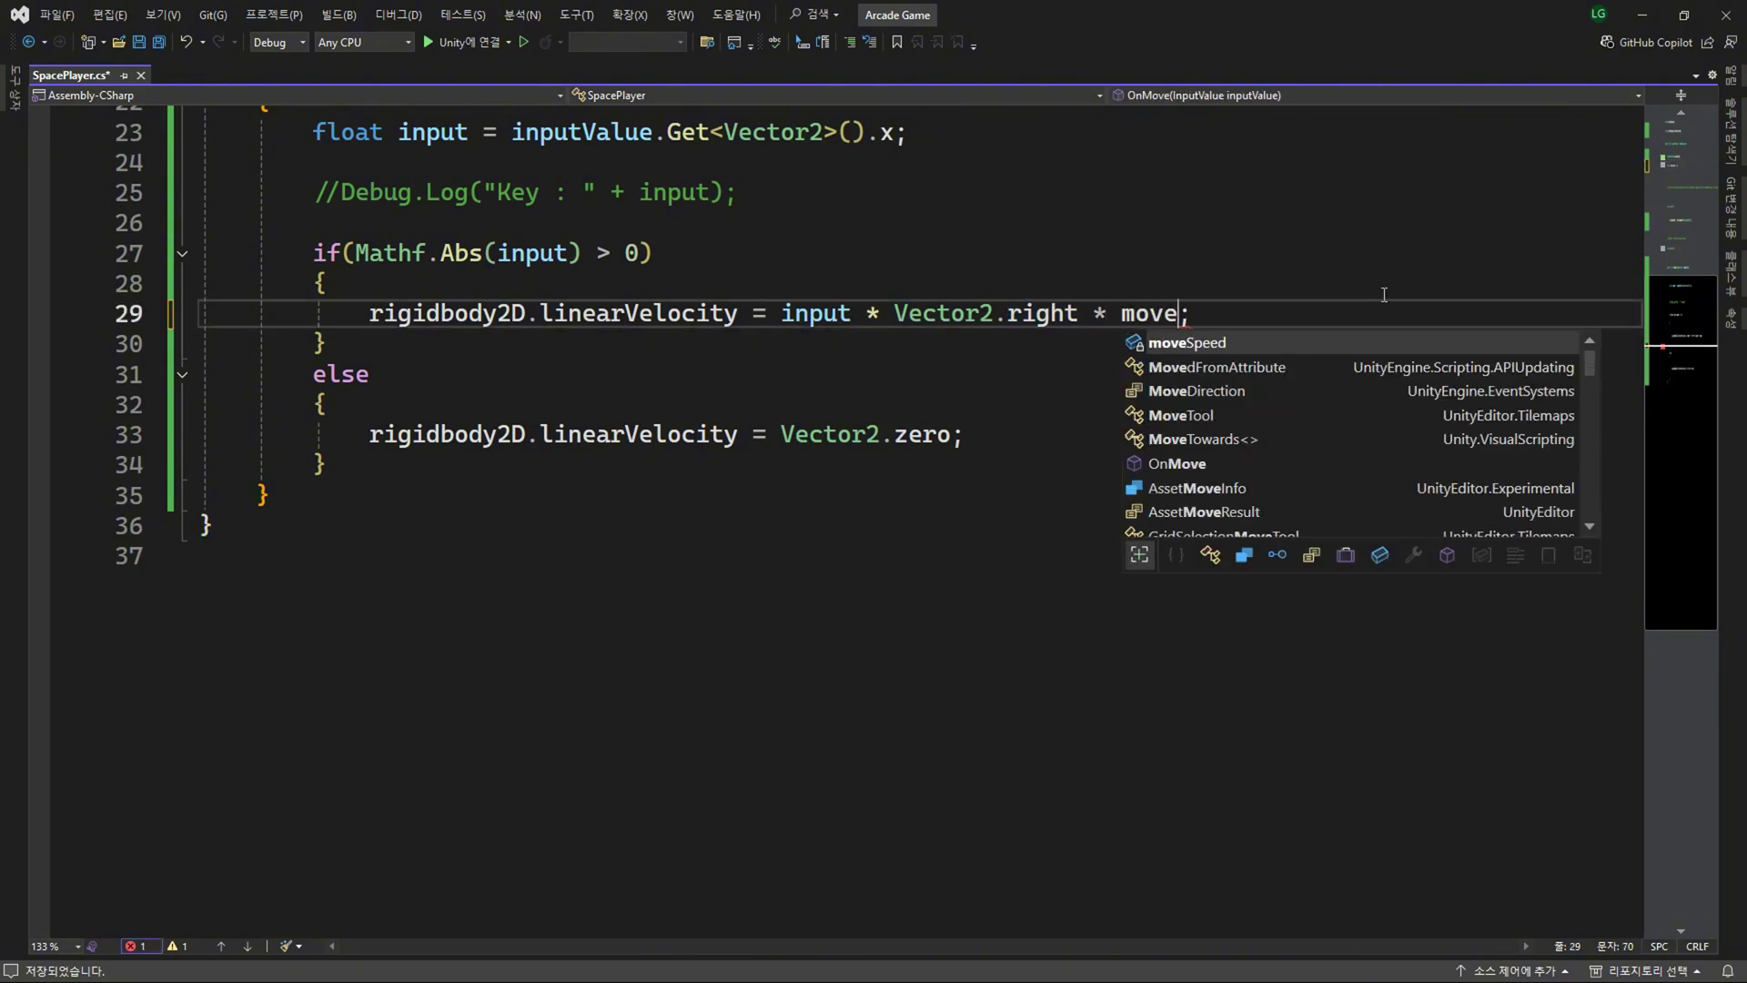
key("Tab")
key("End")
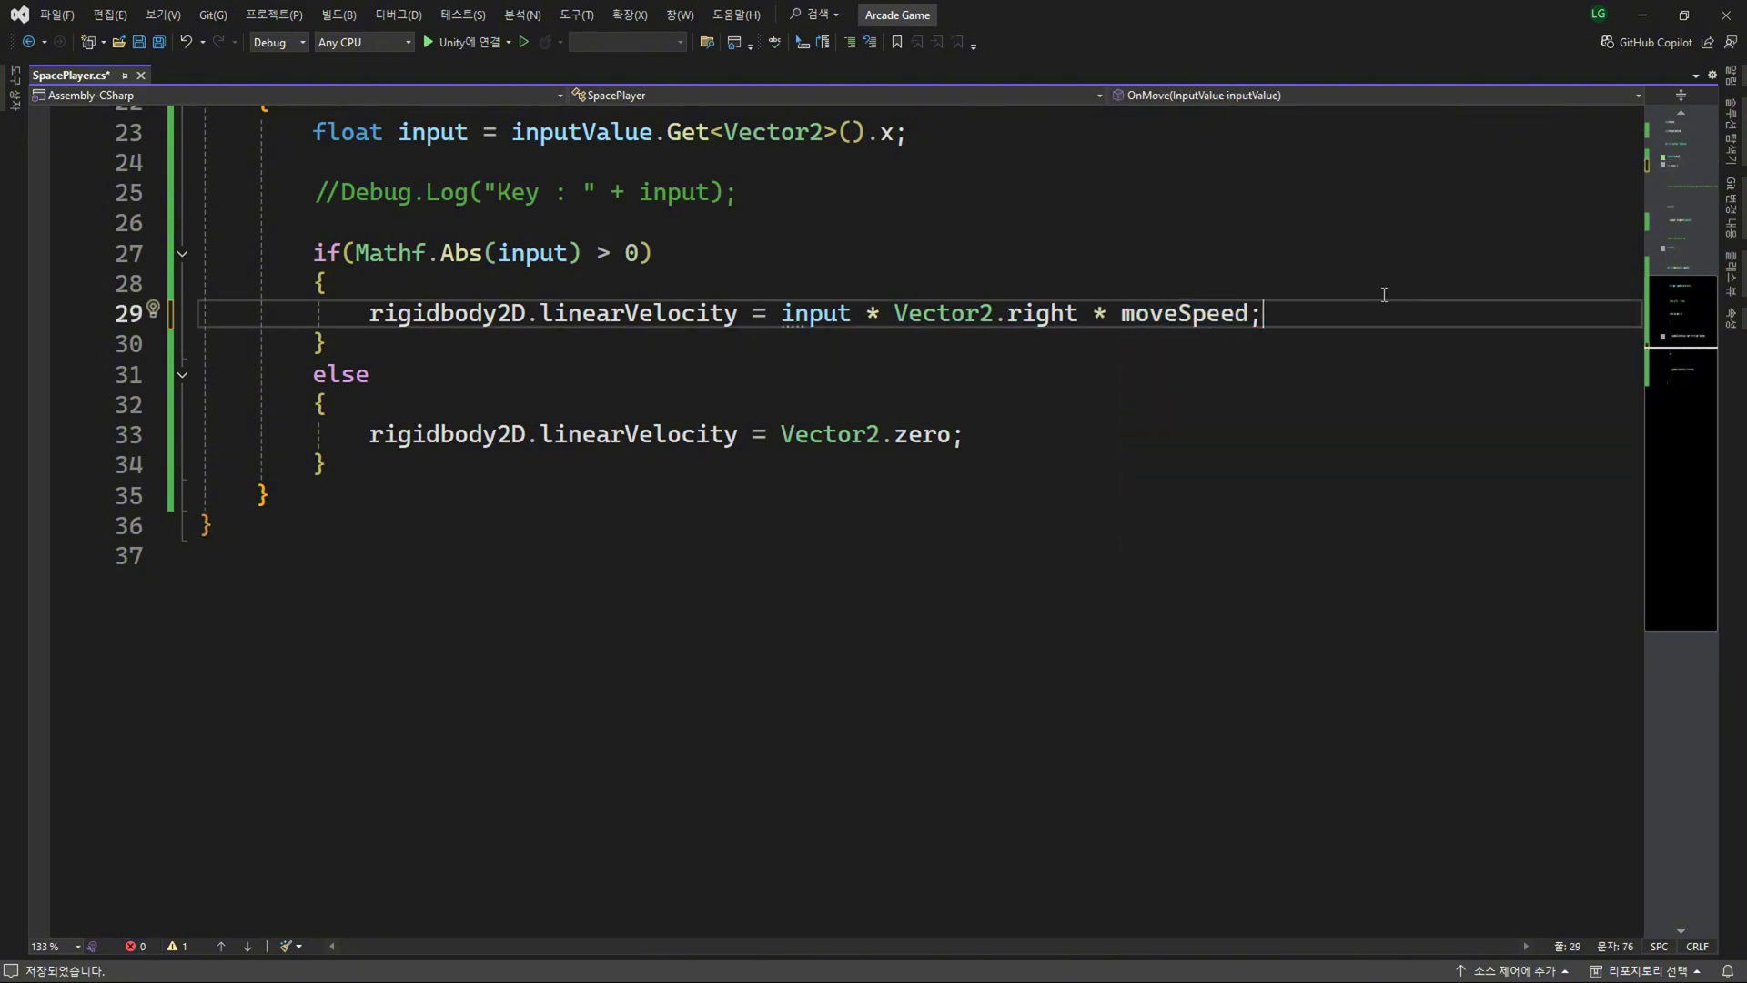
key("ctrl+s")
scroll(785, 402, "up", 7)
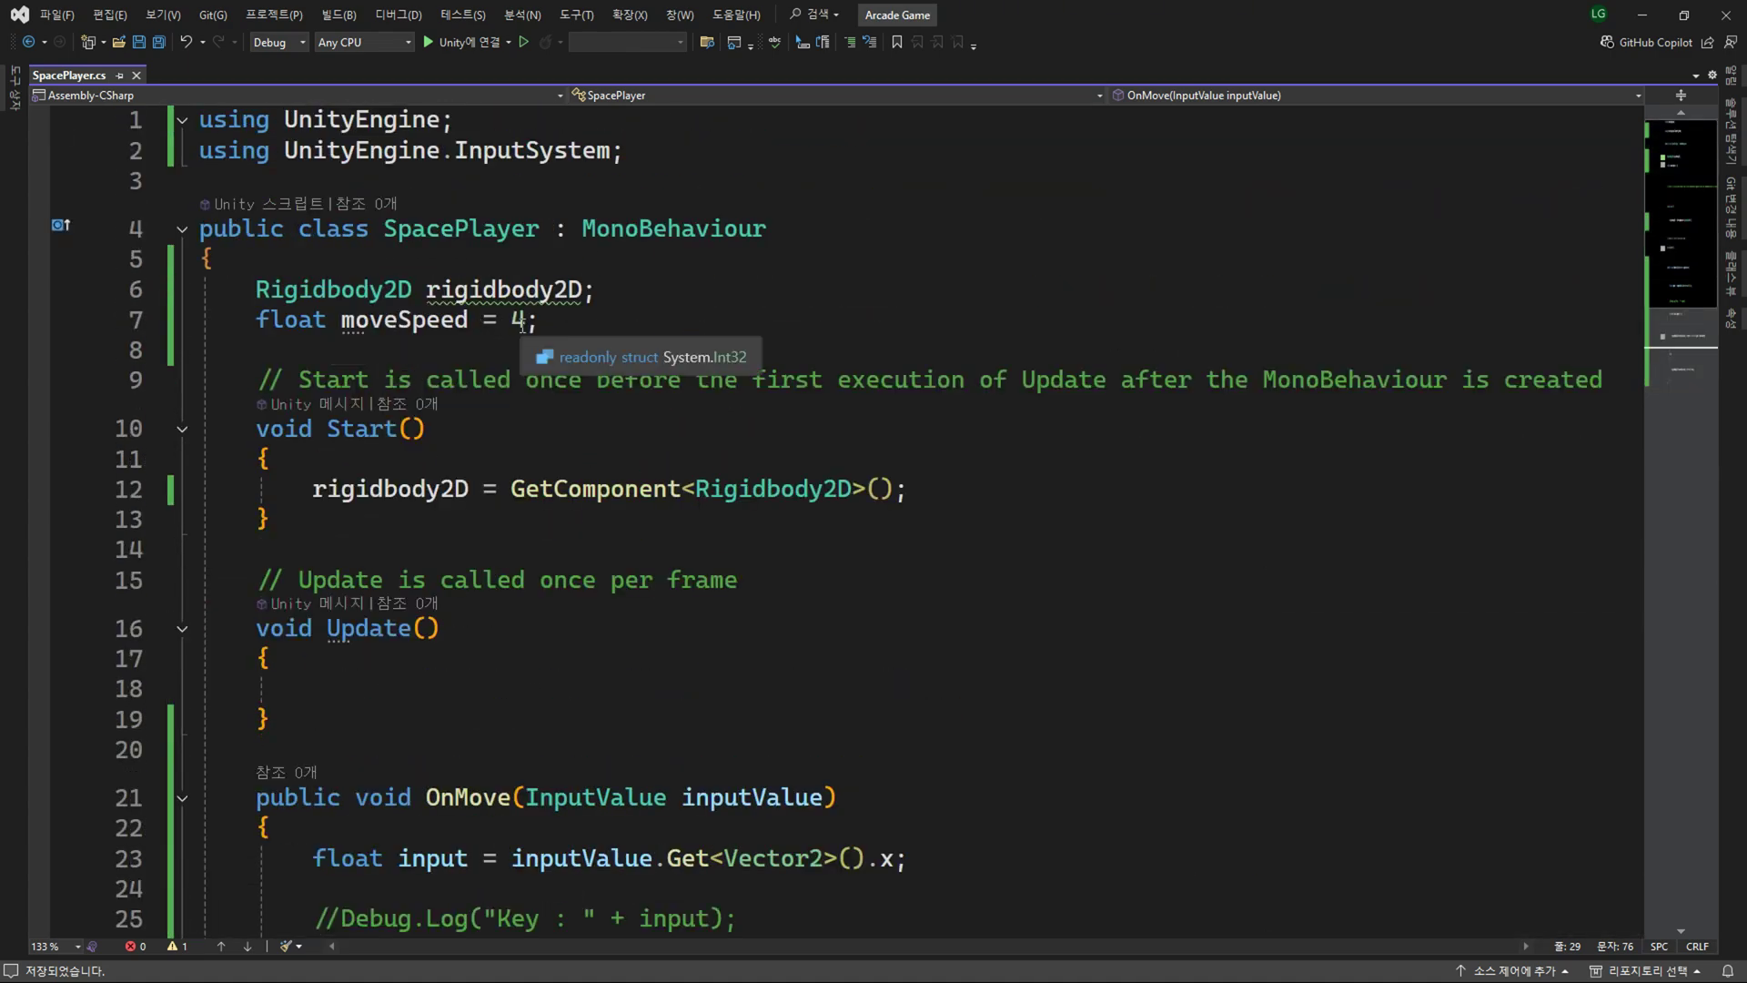
Mark the moveSpeed field with [SerializeField], trying public and private modifiers before removing them.
left_click(533, 323)
key("Home")
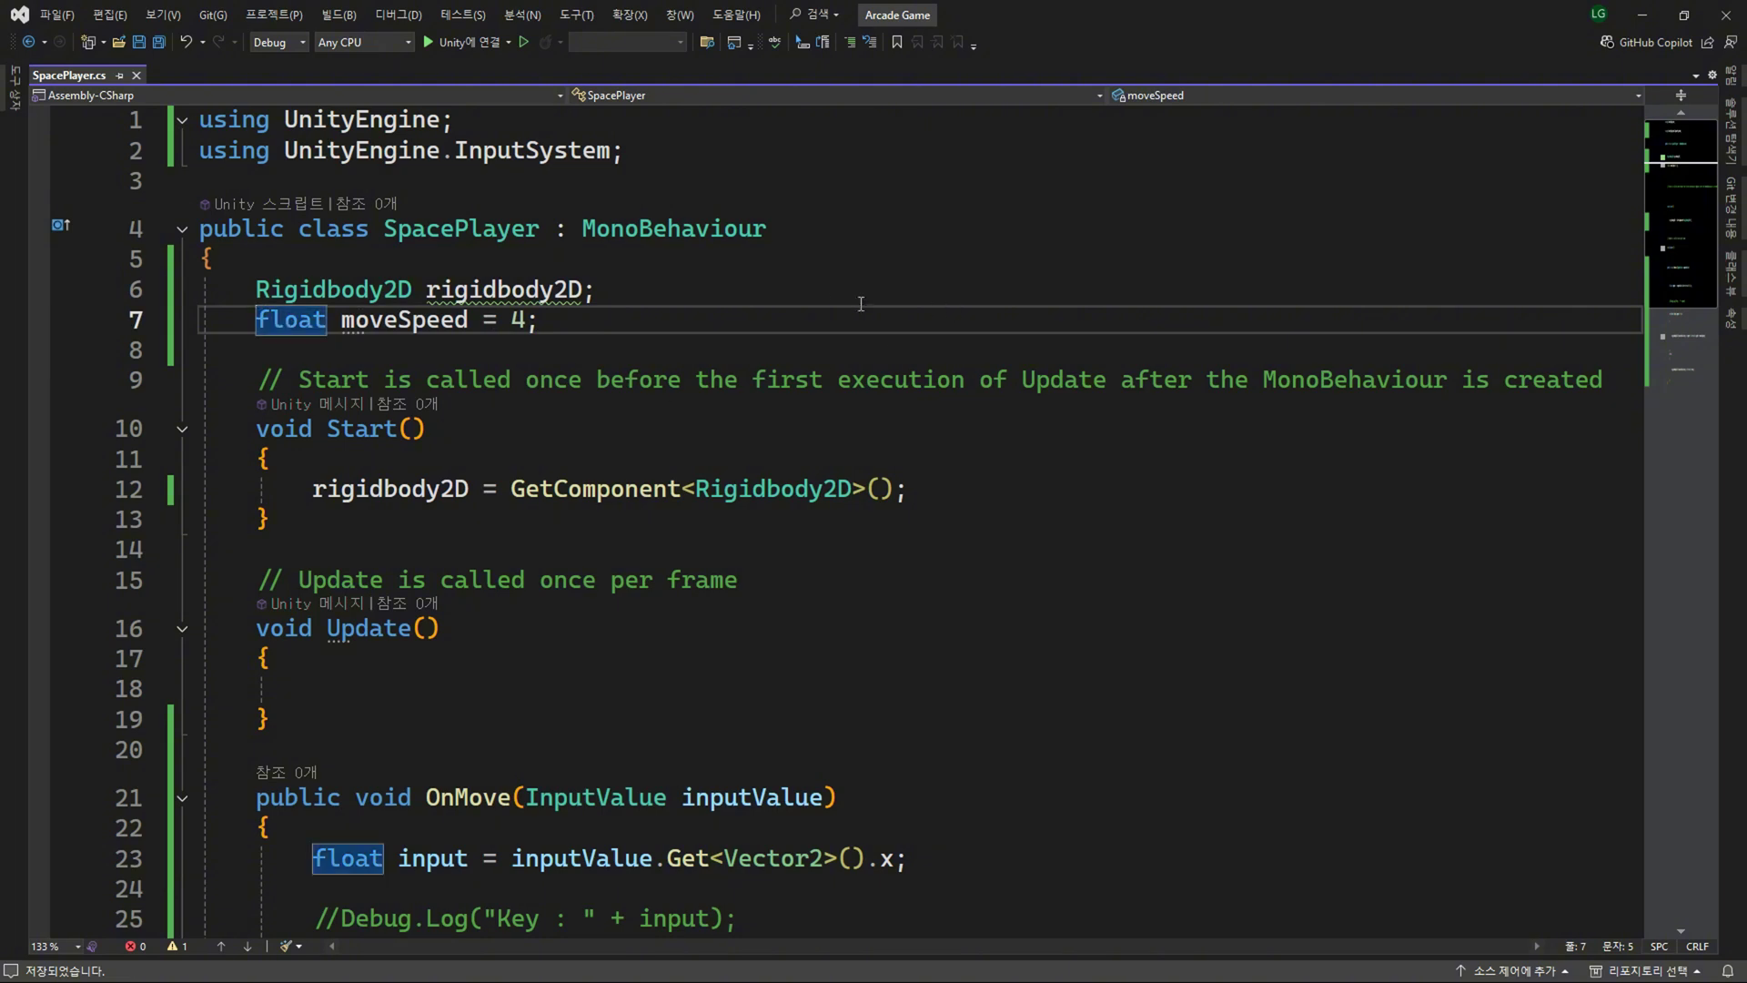
key("Left")
type("public")
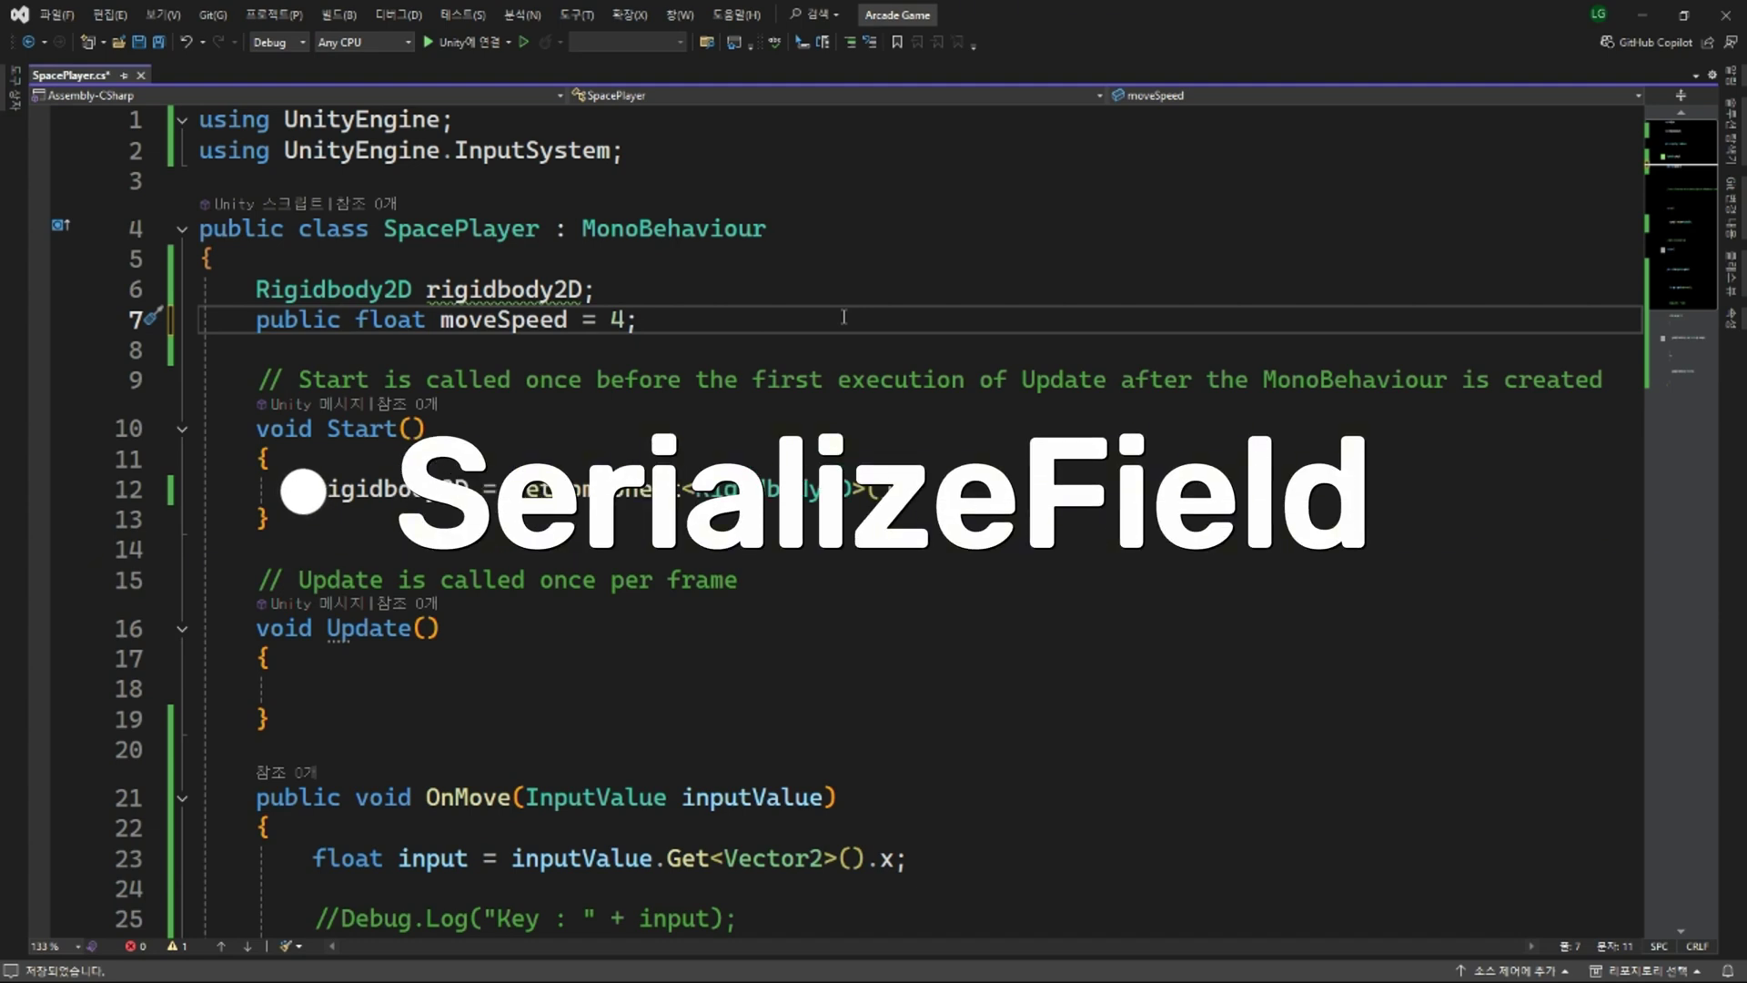
key("ctrl+BackSpace")
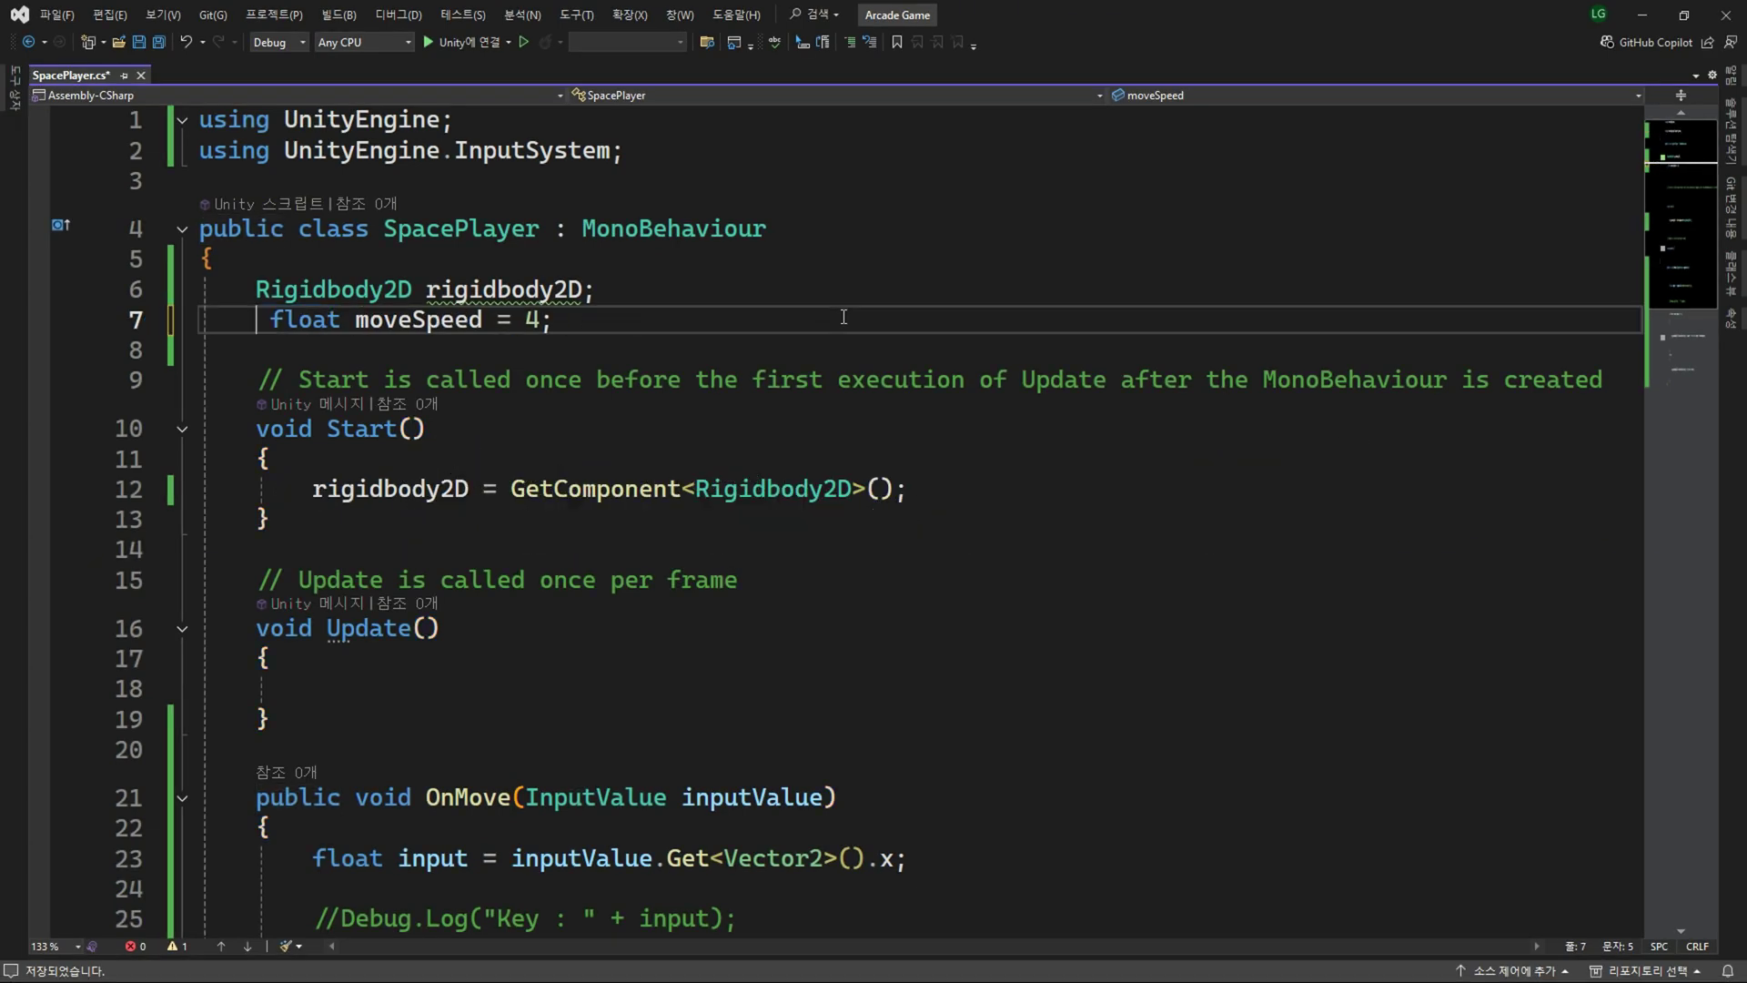
type("[")
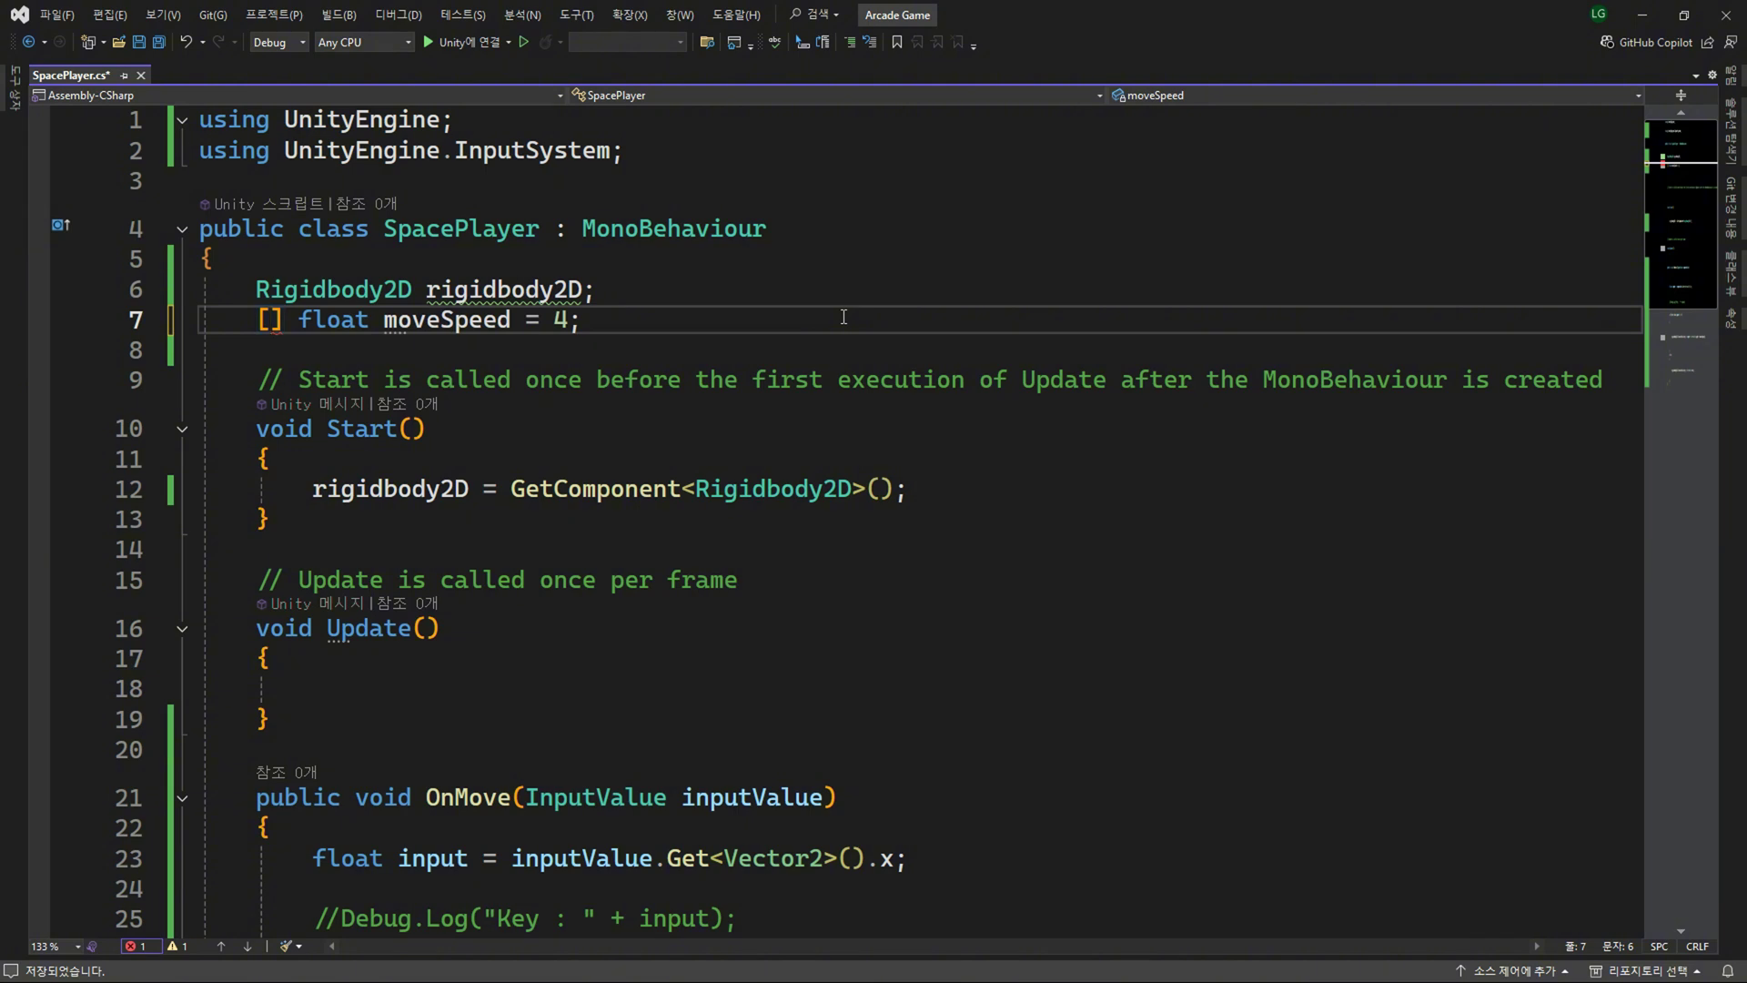
type("se")
key("Tab")
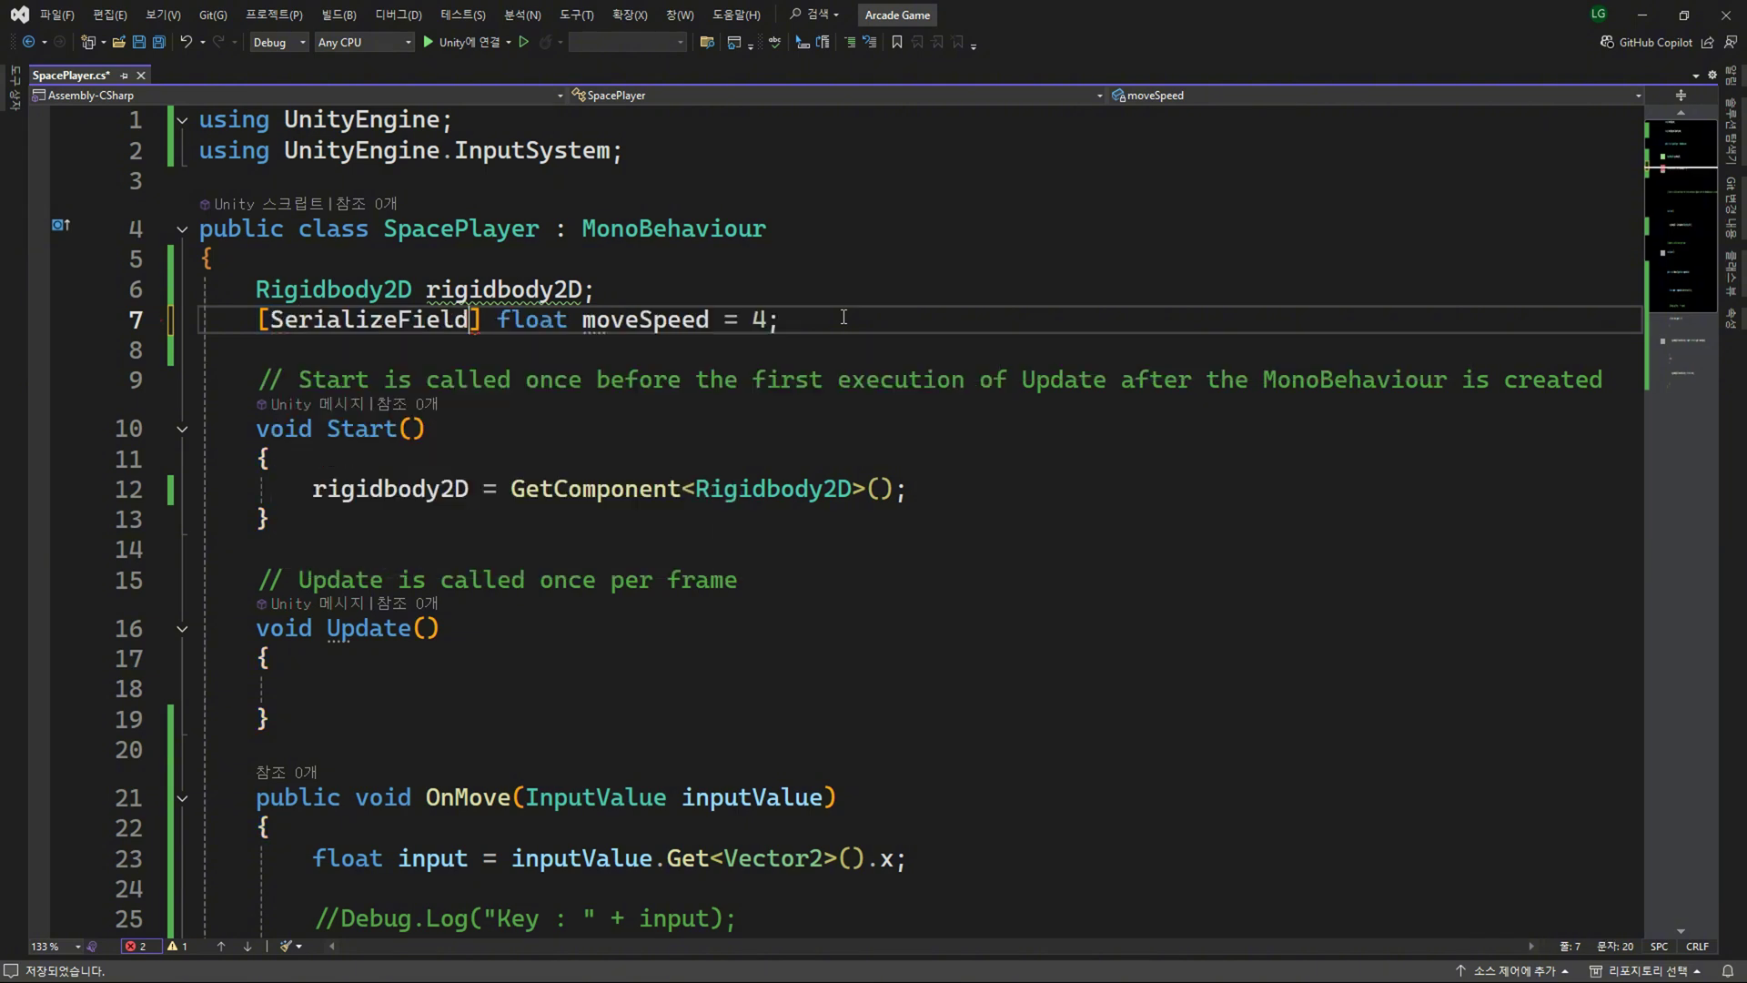
key("Right")
type("pri")
key("Tab")
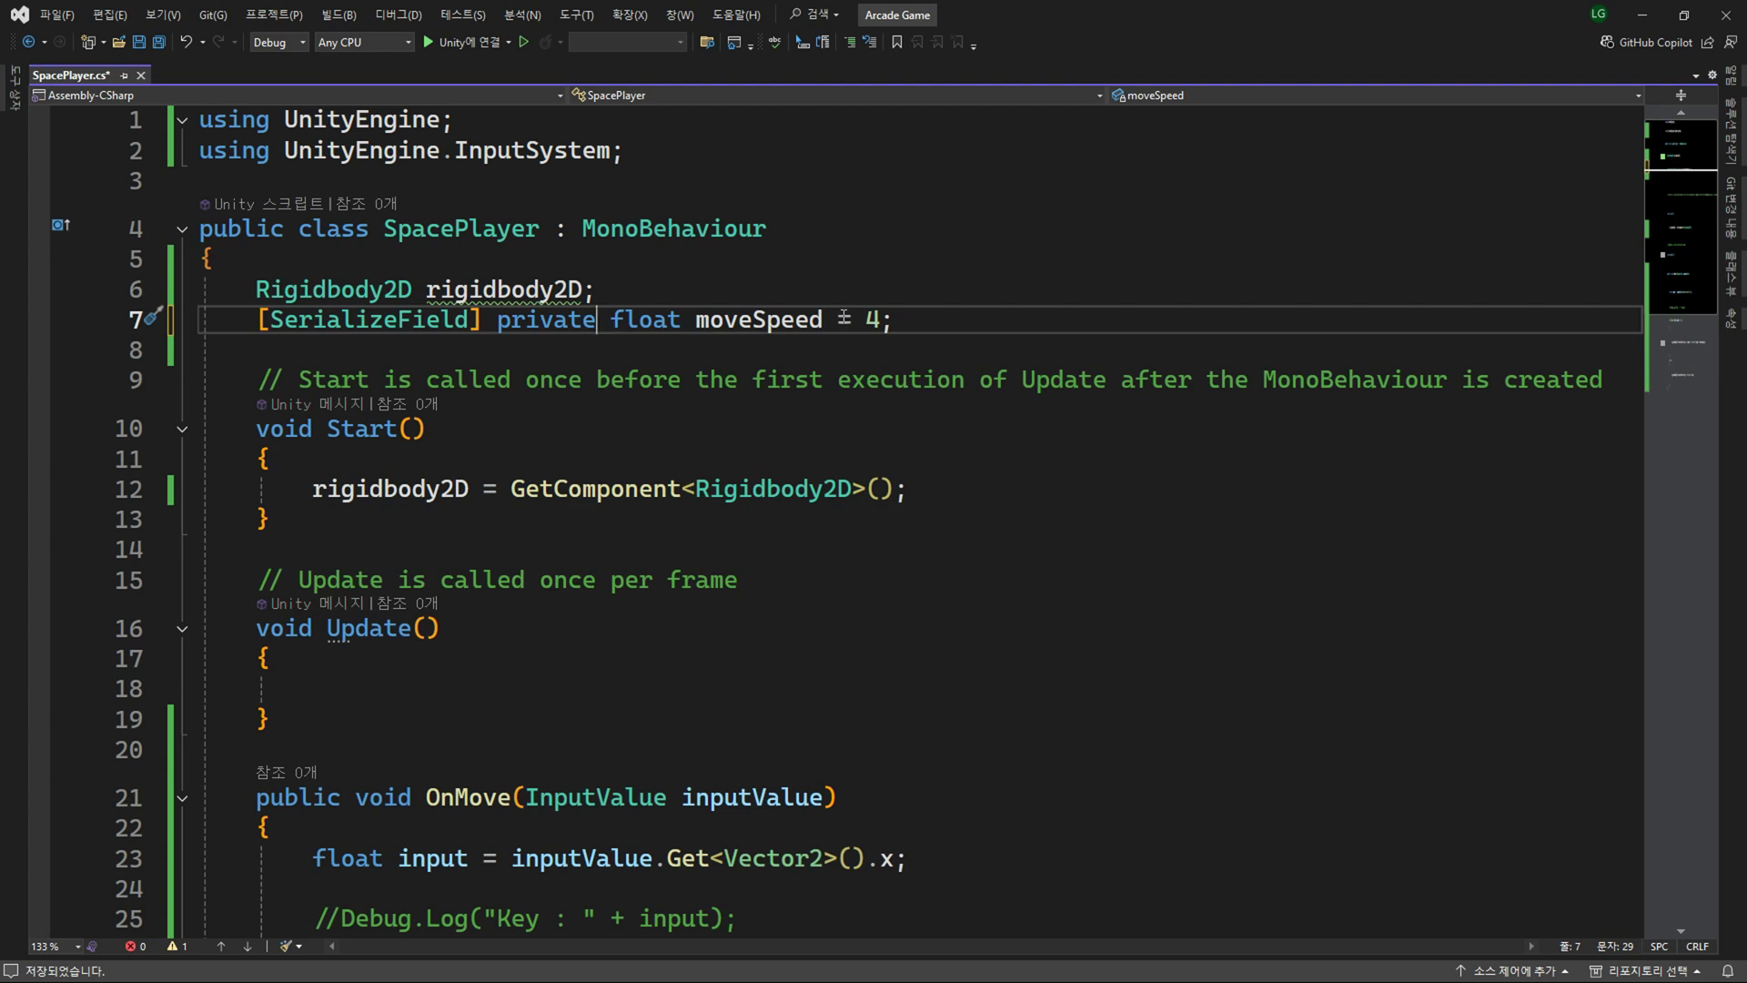
key("ctrl+shift+Left")
key("Delete")
key("Delete")
Save SpacePlayer.cs and switch back to the Unity editor.
key("ctrl+s")
left_click(874, 333)
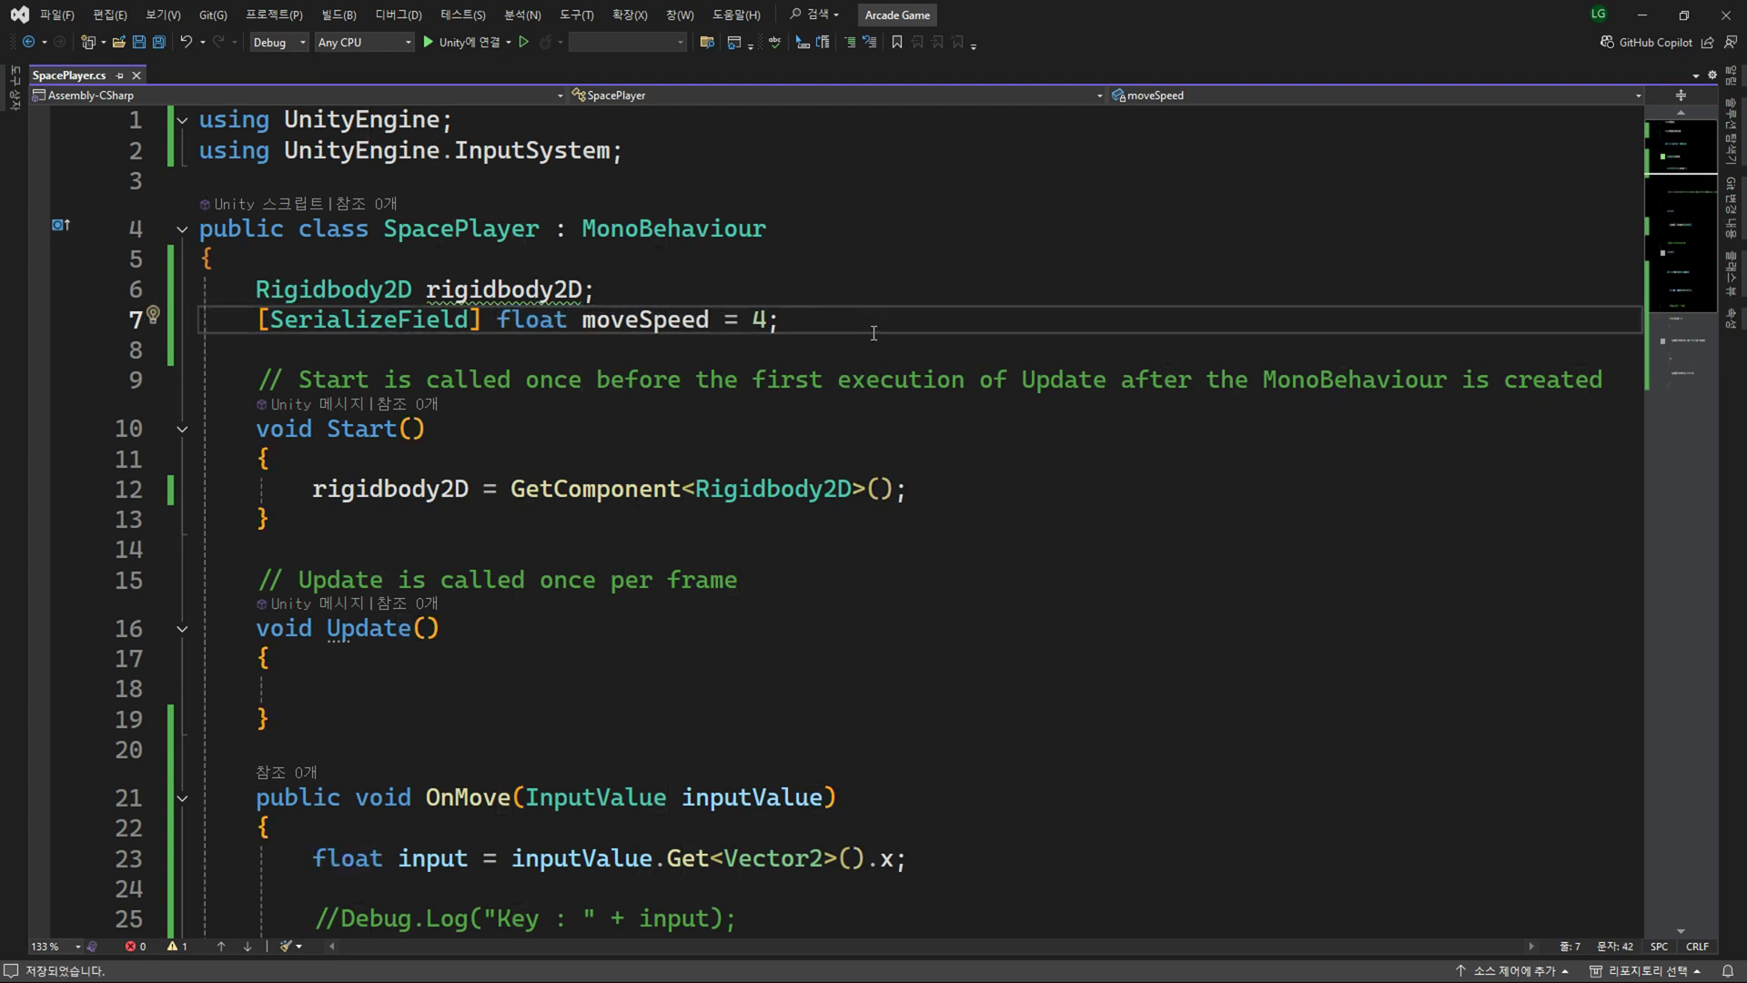
key("alt+Tab")
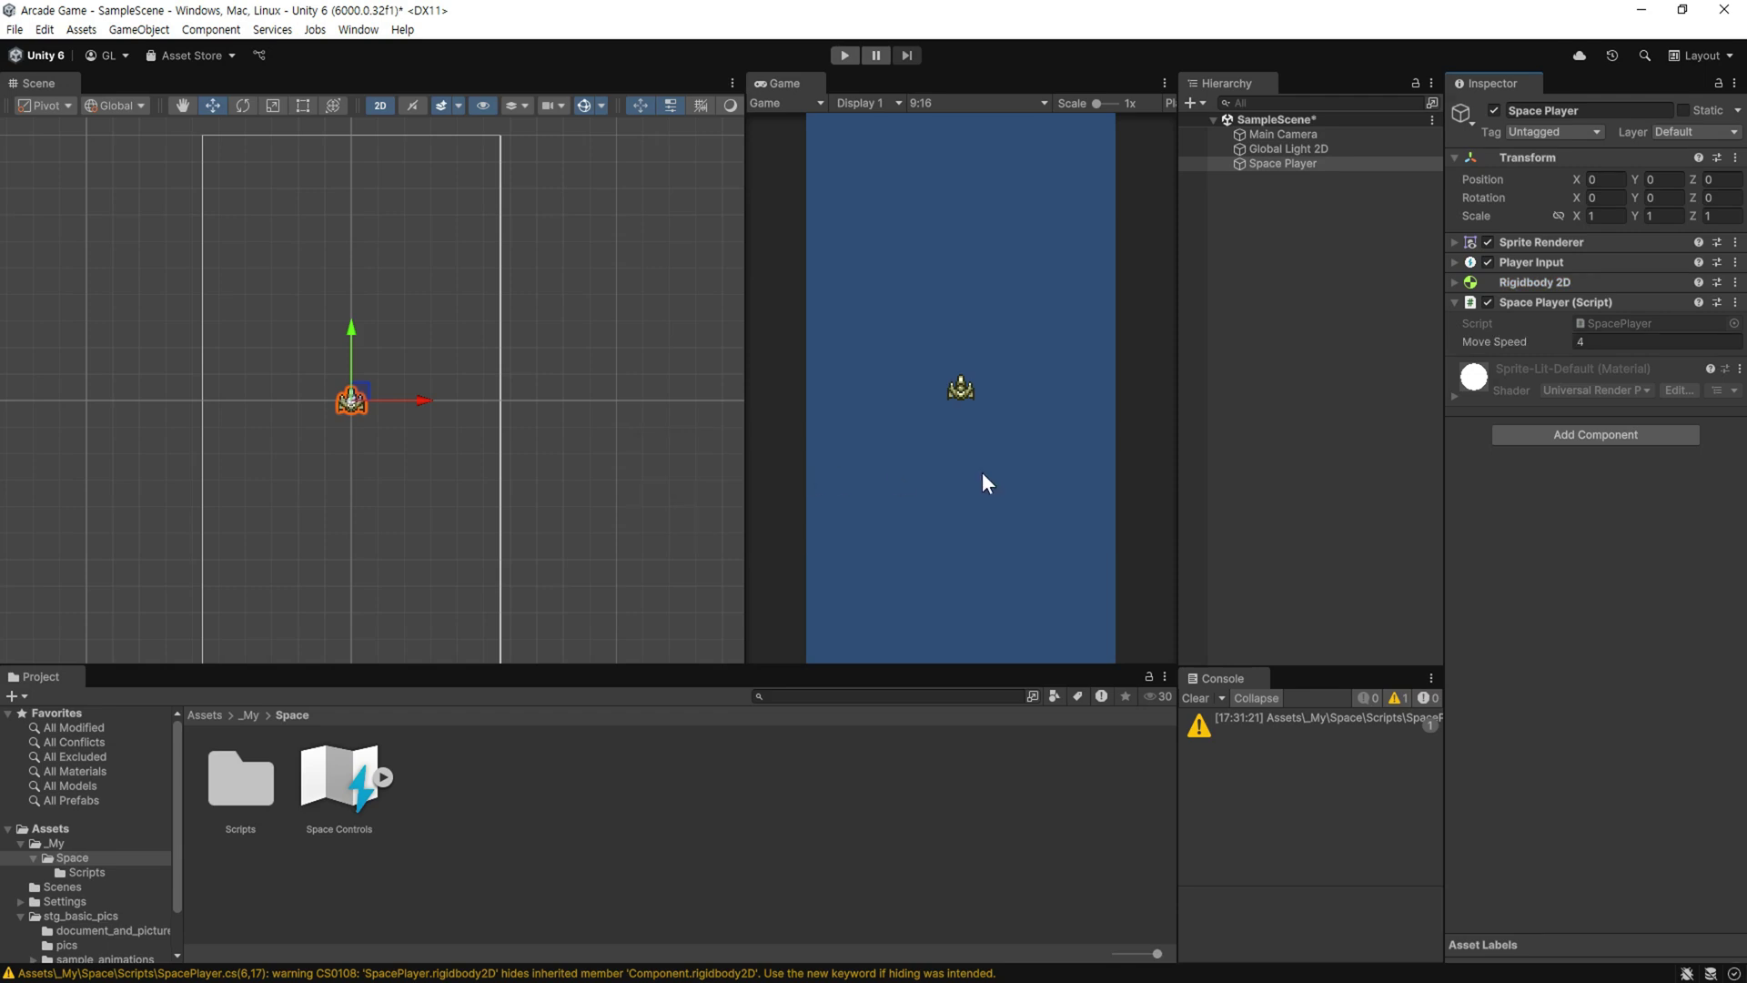
Enter Play mode and steer the ship left and right at Move Speed 4.
left_click(1580, 343)
left_click(845, 56)
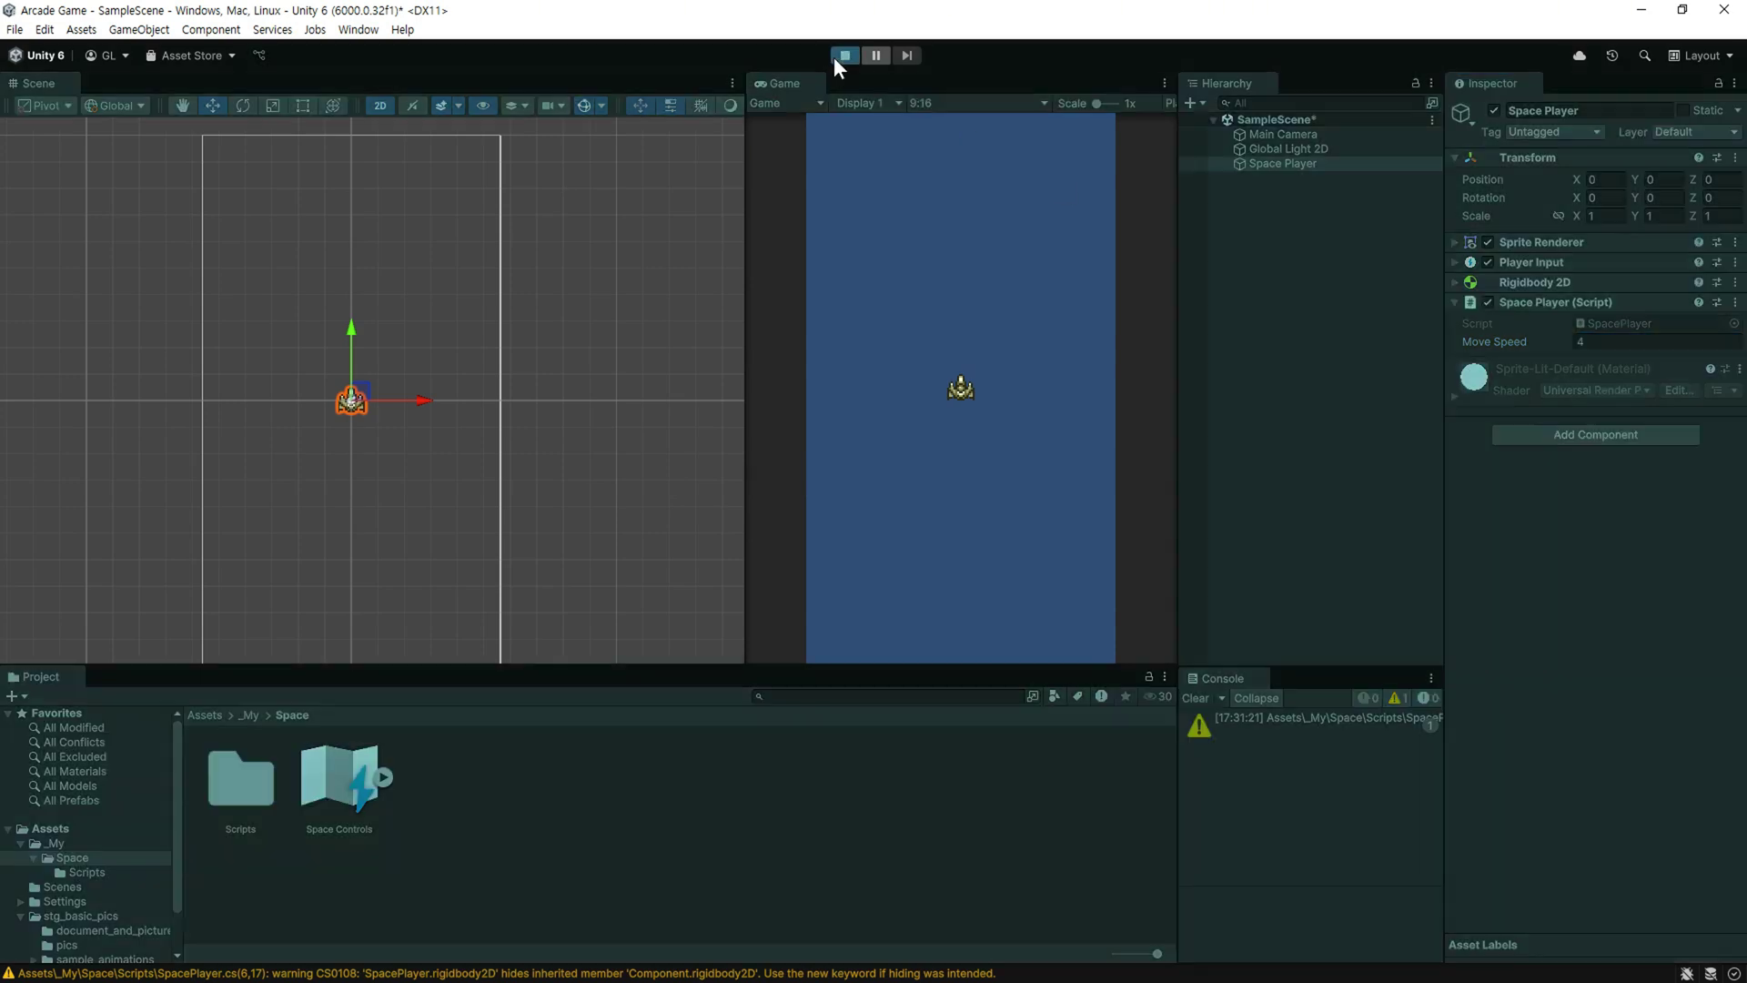
key("Left")
key("Right")
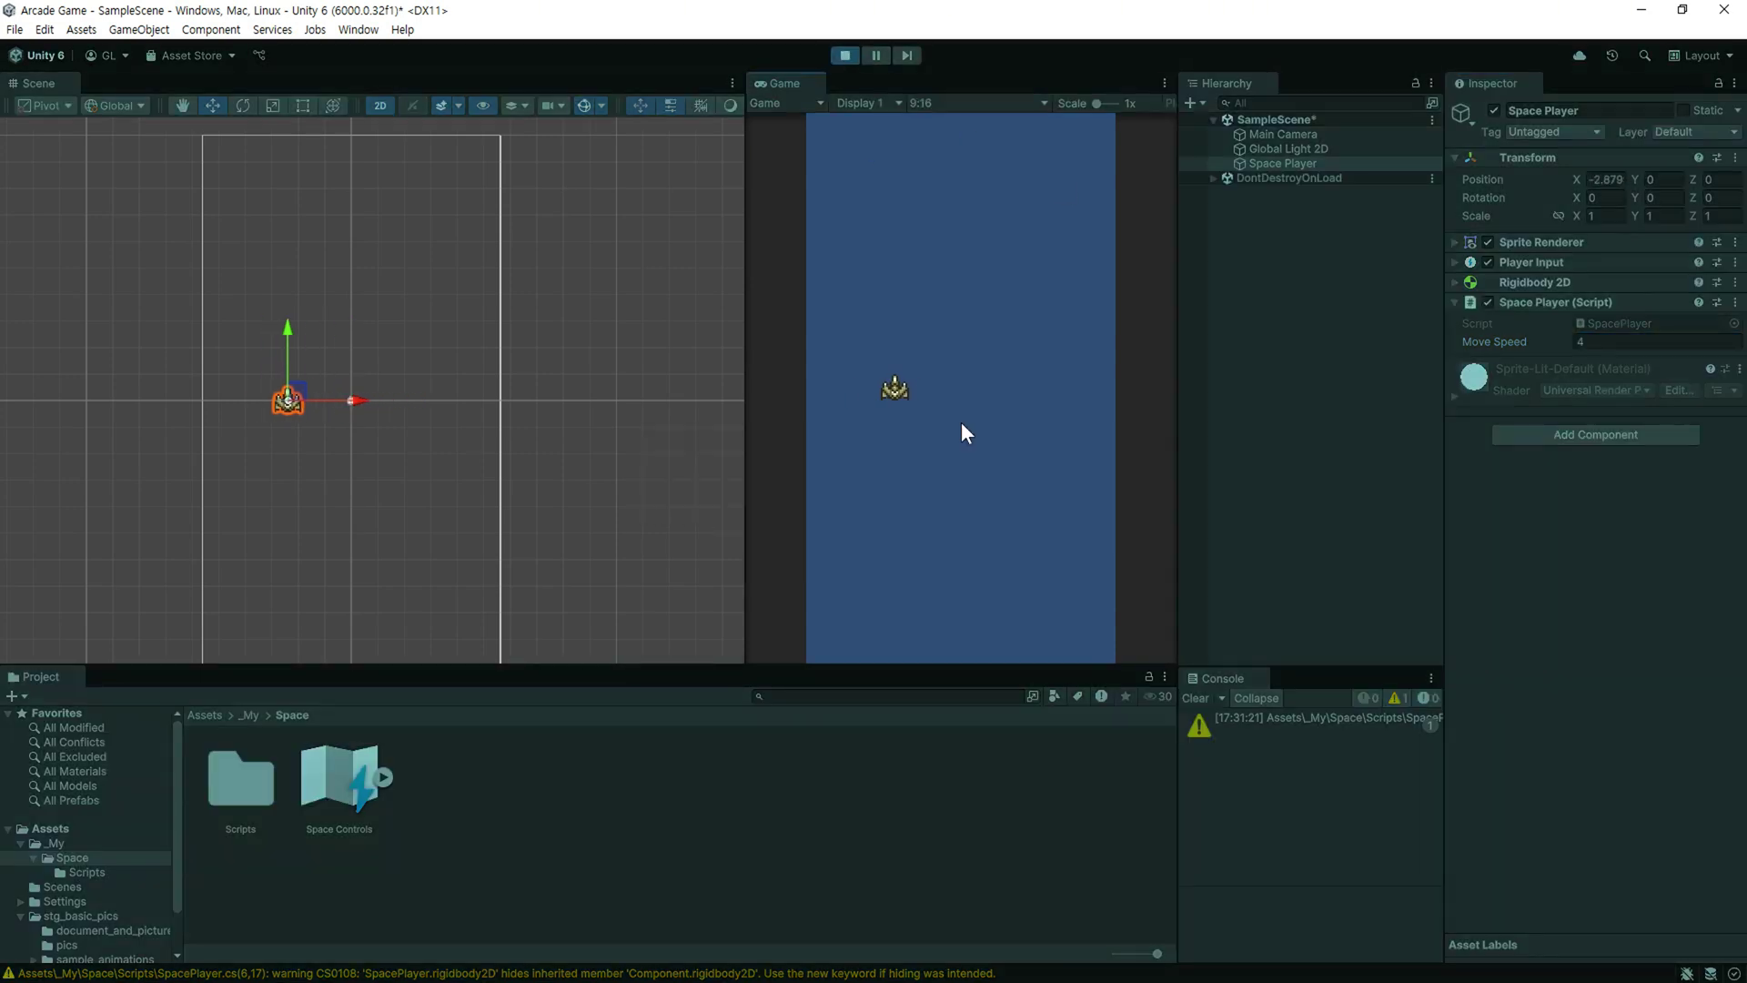
key("Left")
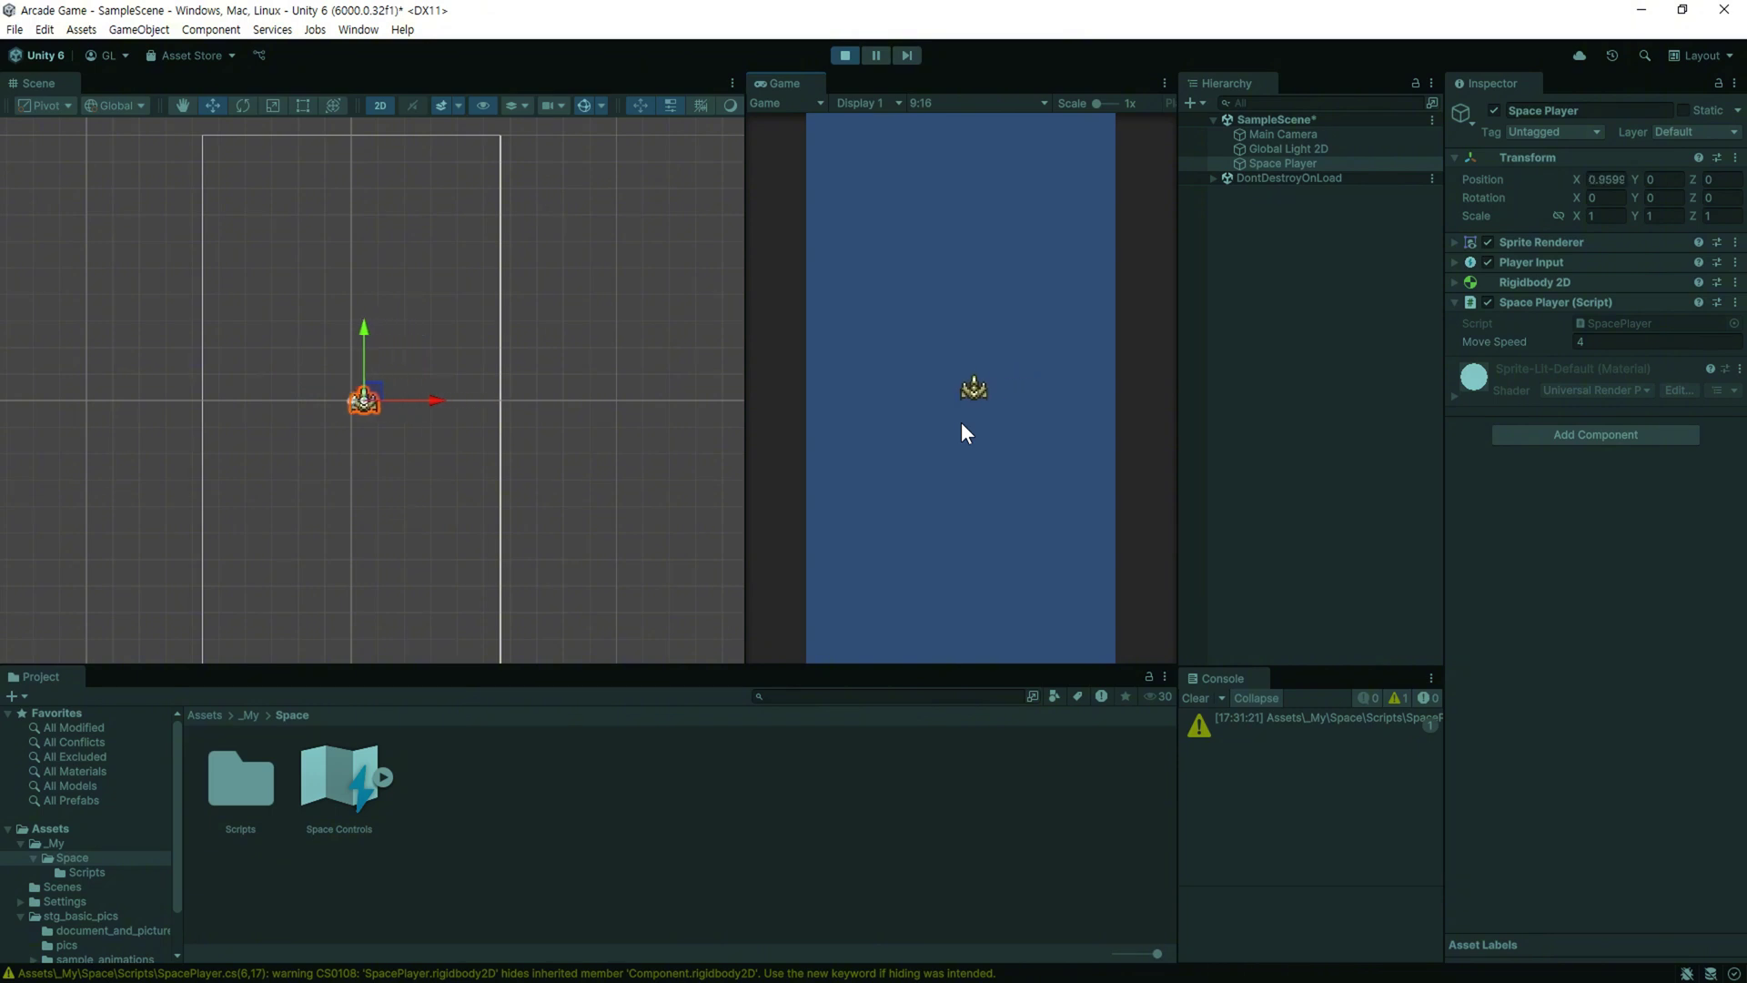
Raise Space Player's Move Speed to 5 and steer the ship back and forth.
left_click(1580, 342)
type("5")
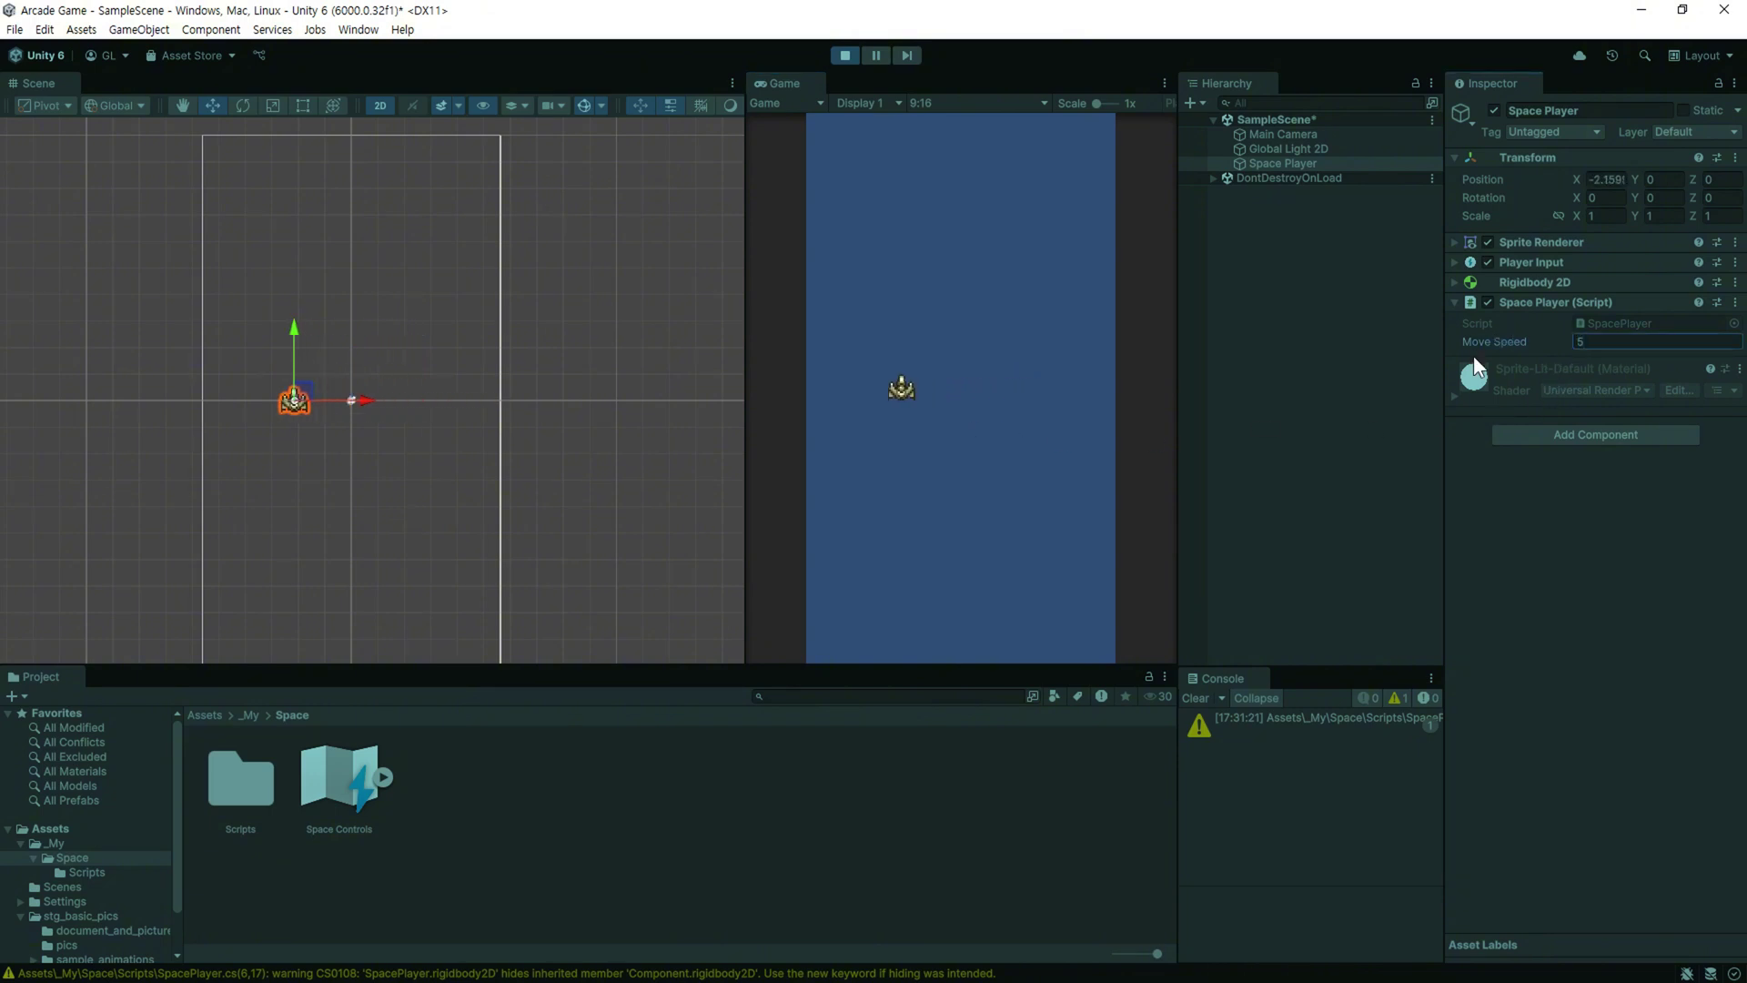
left_click(1035, 408)
key("Right")
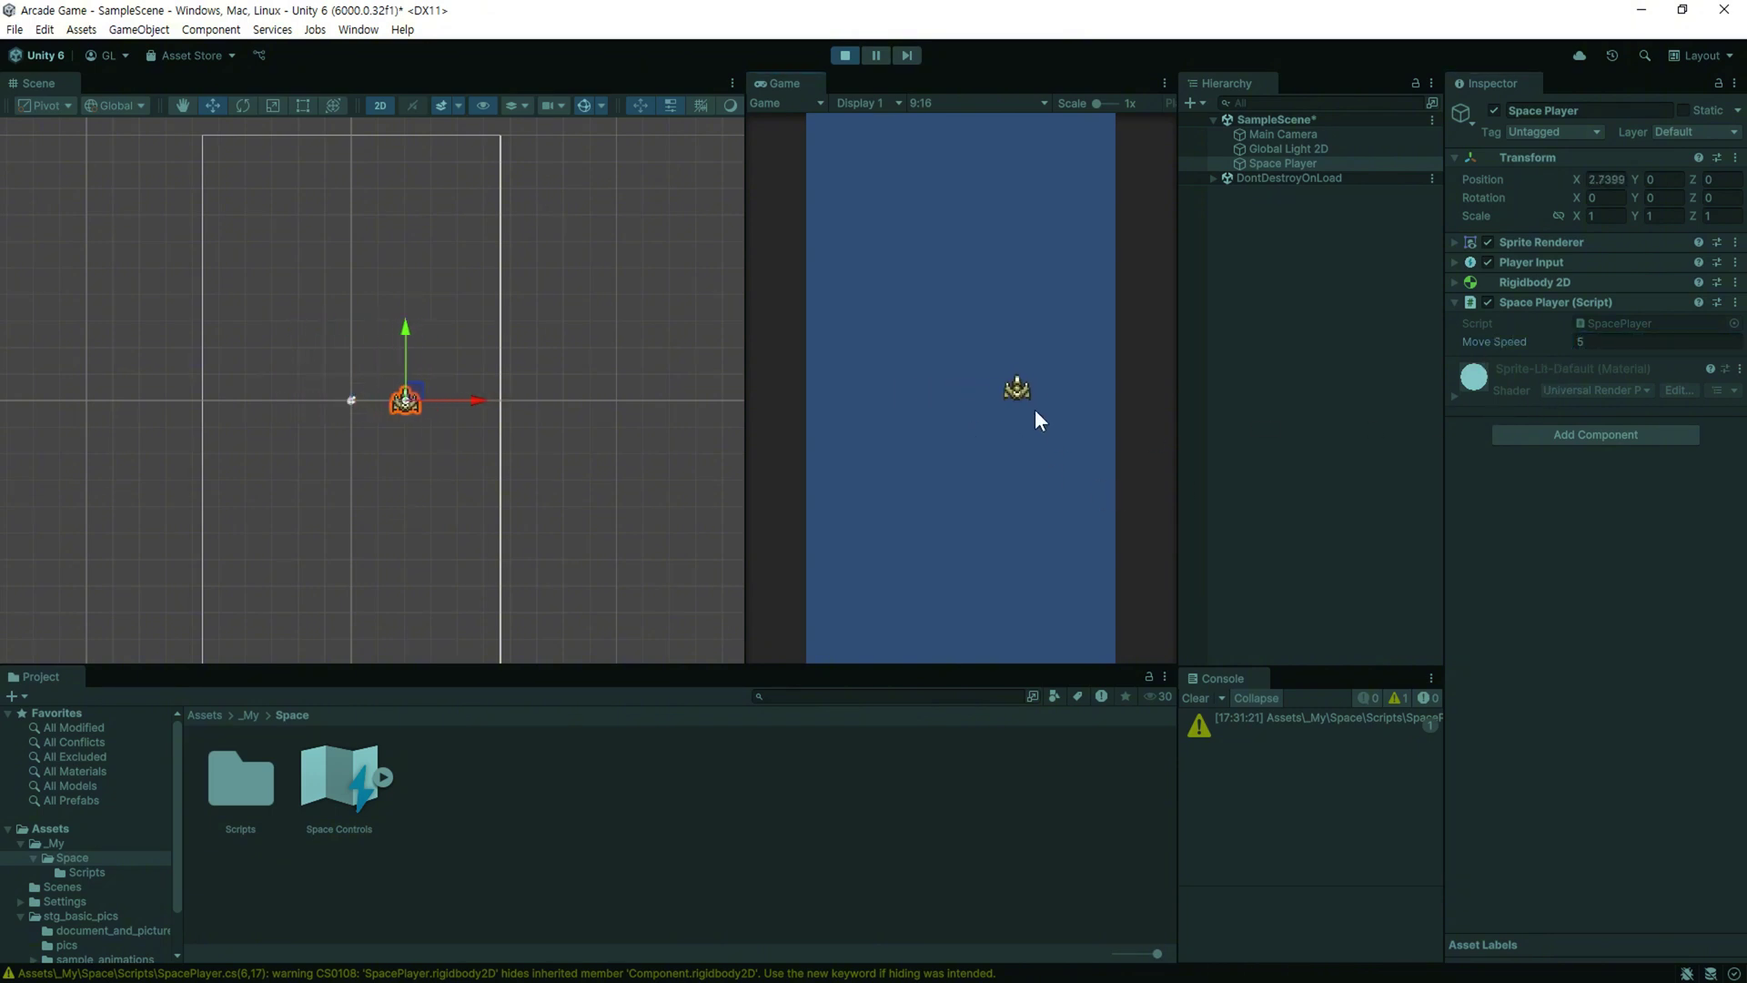
key("Left")
key("Right")
key("Right")
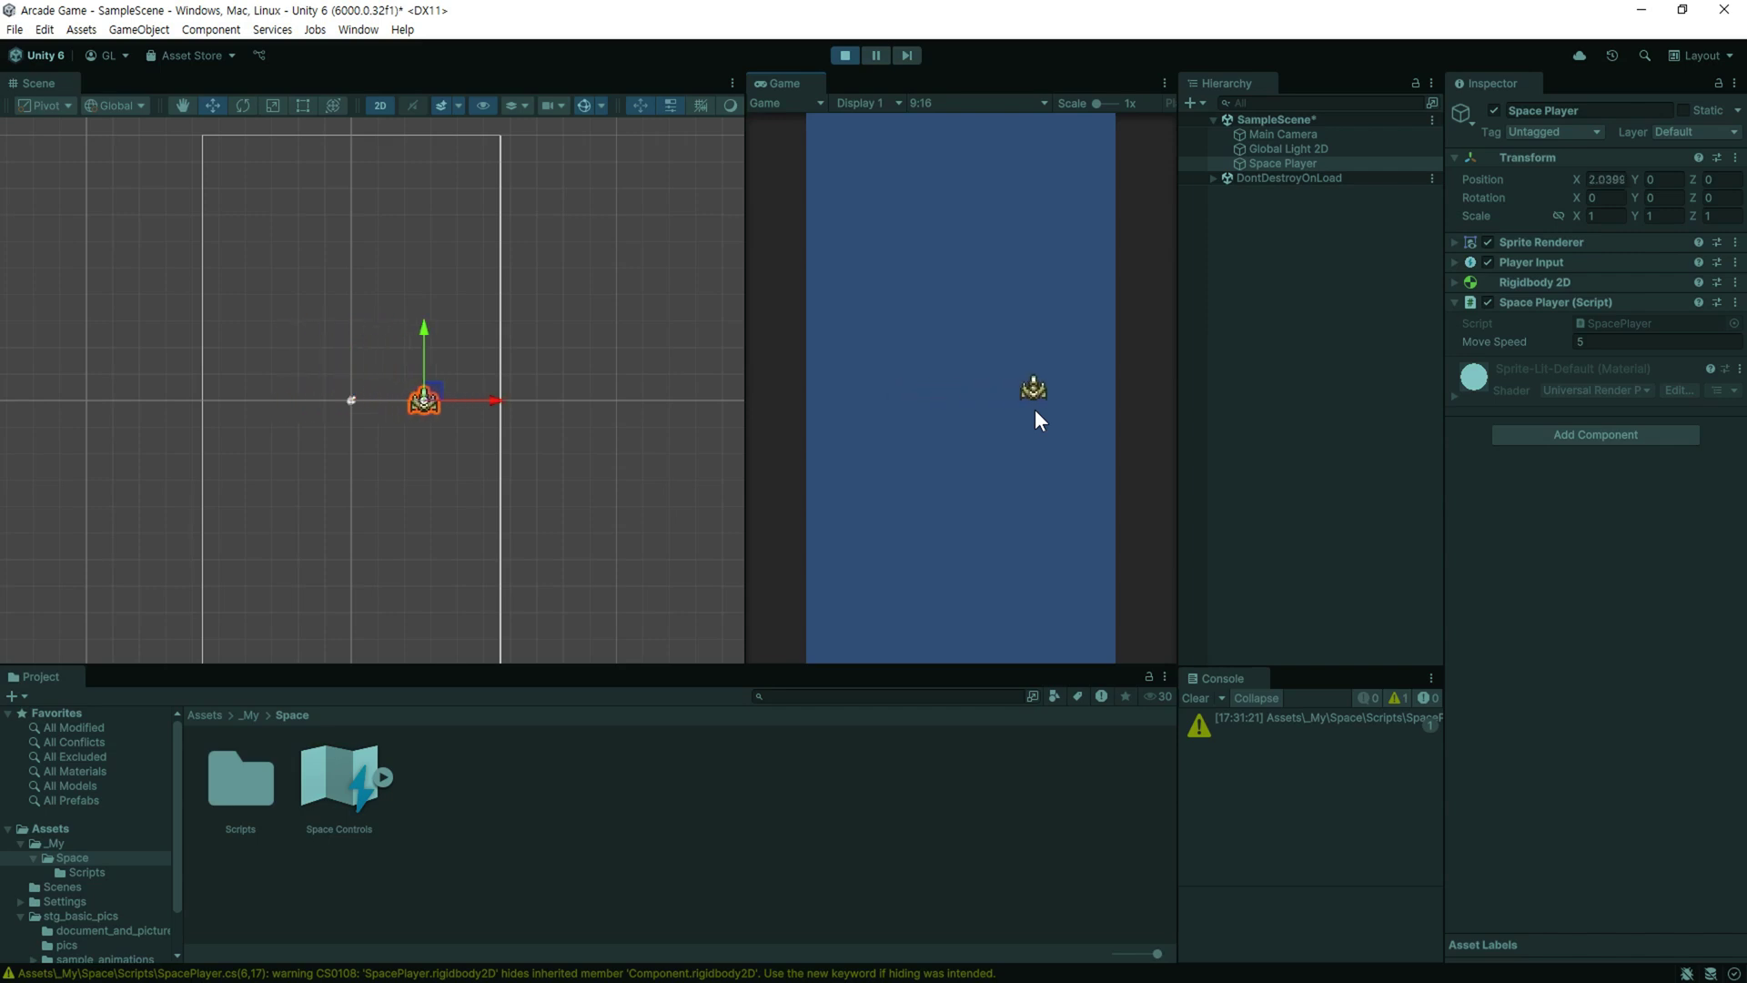
key("Left")
key("Right")
key("Left")
Set Move Speed back to 4 and move the ship right.
left_click(1588, 341)
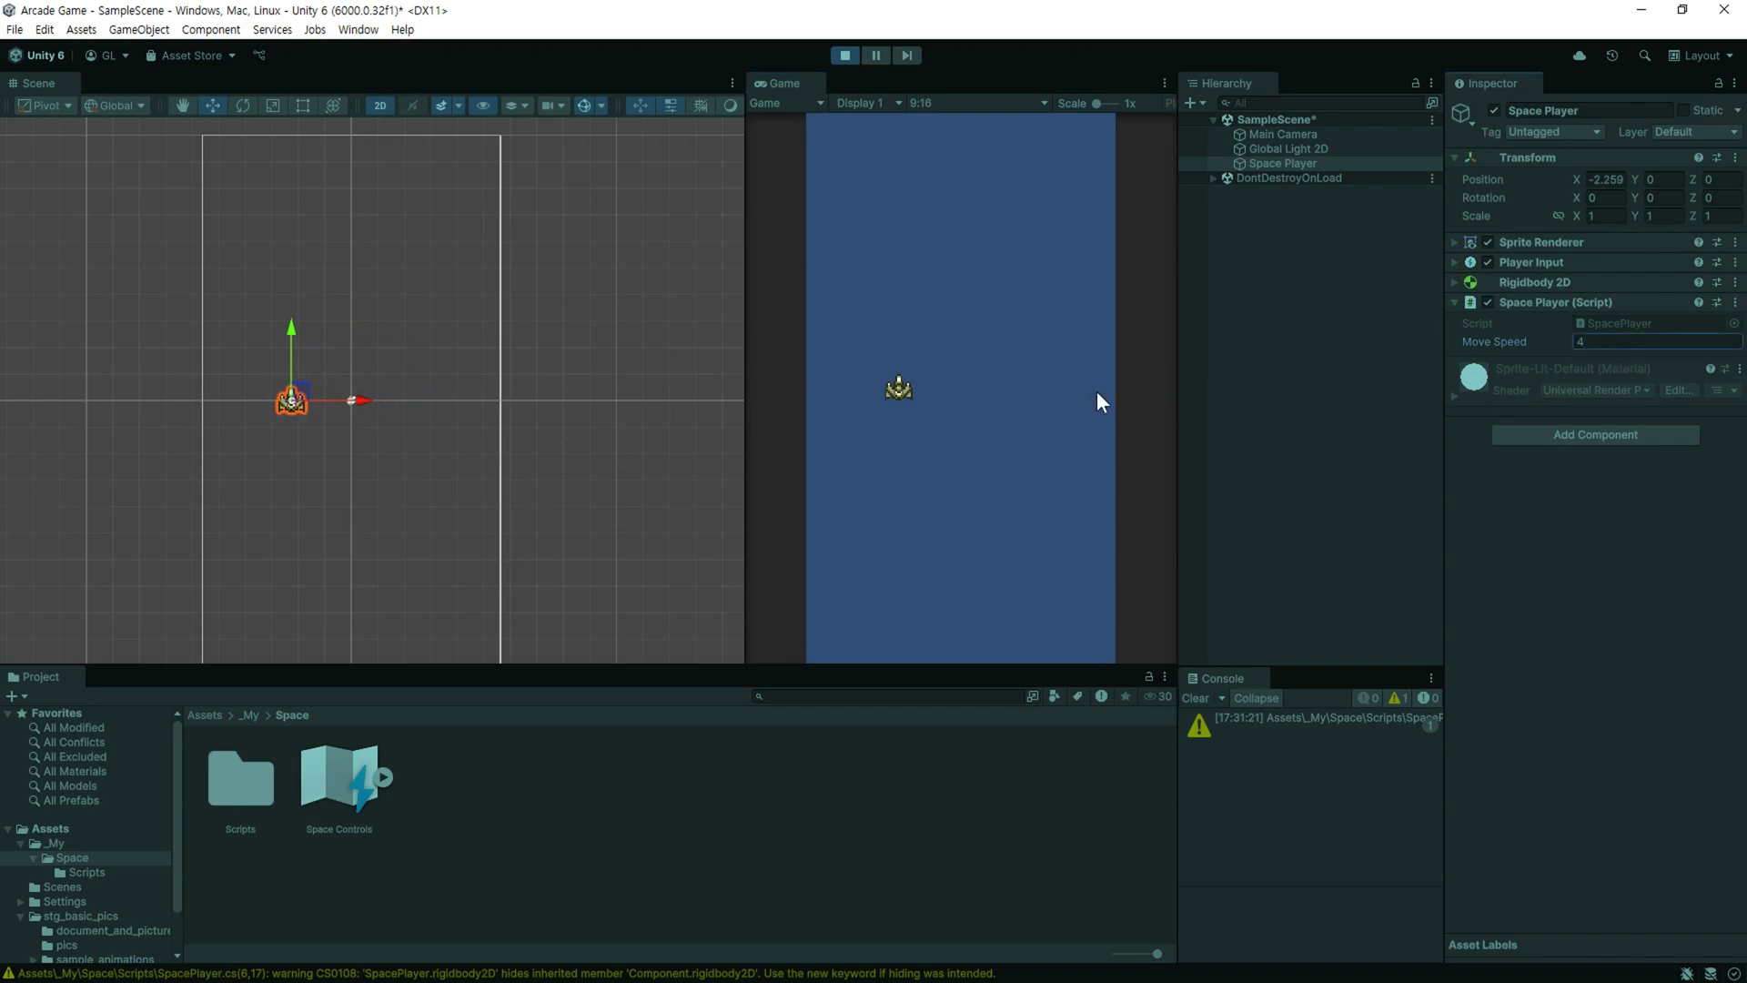
left_click(979, 391)
key("Right")
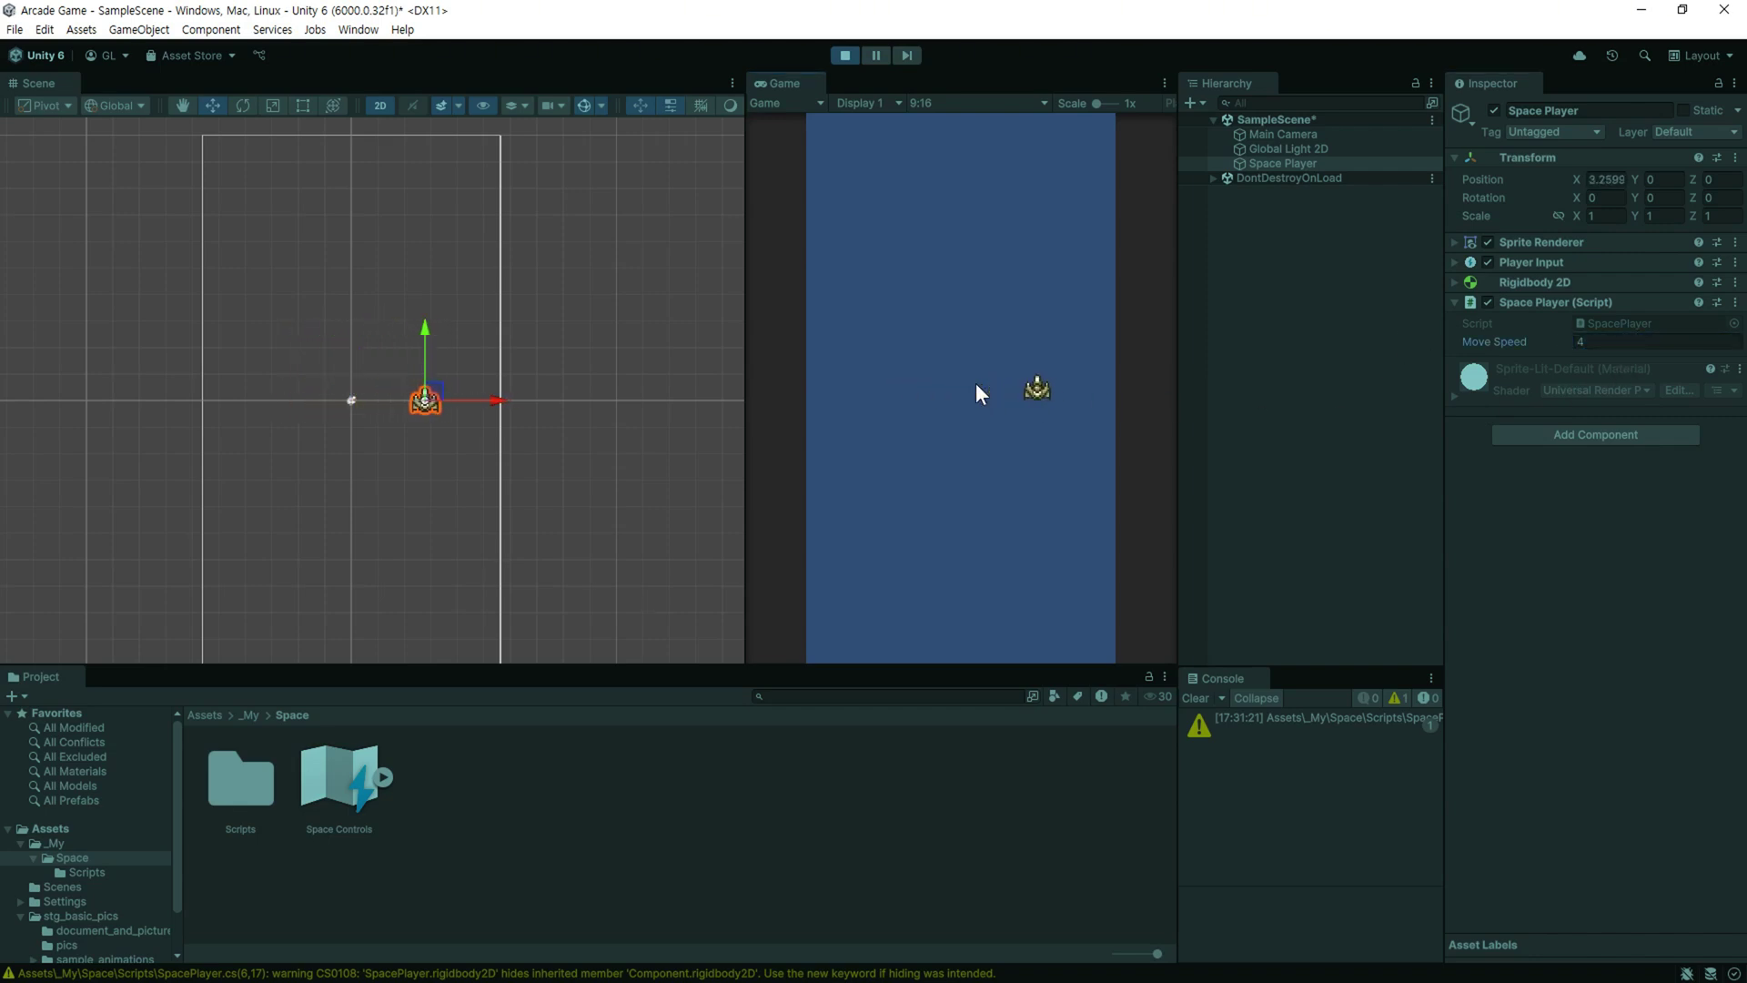